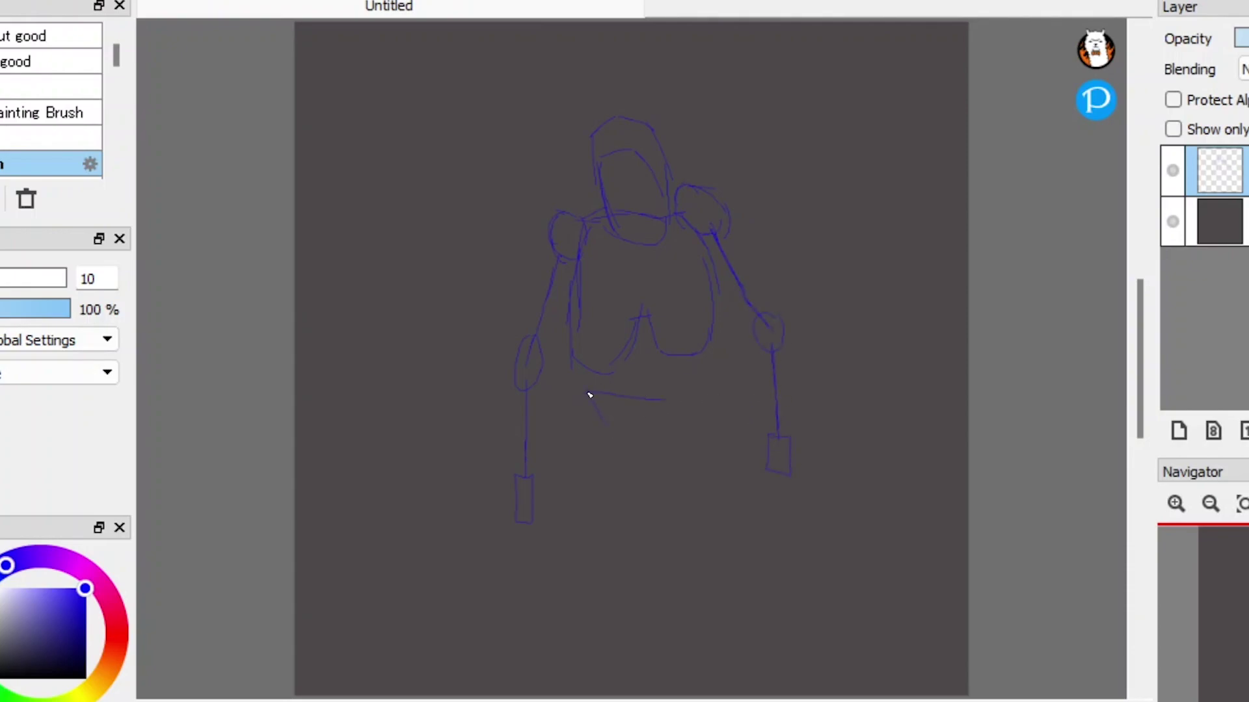
Step: Sketch the mannequin's pelvis, legs, knee joints and feet in blue below the torso
scroll(597, 341, down, 2)
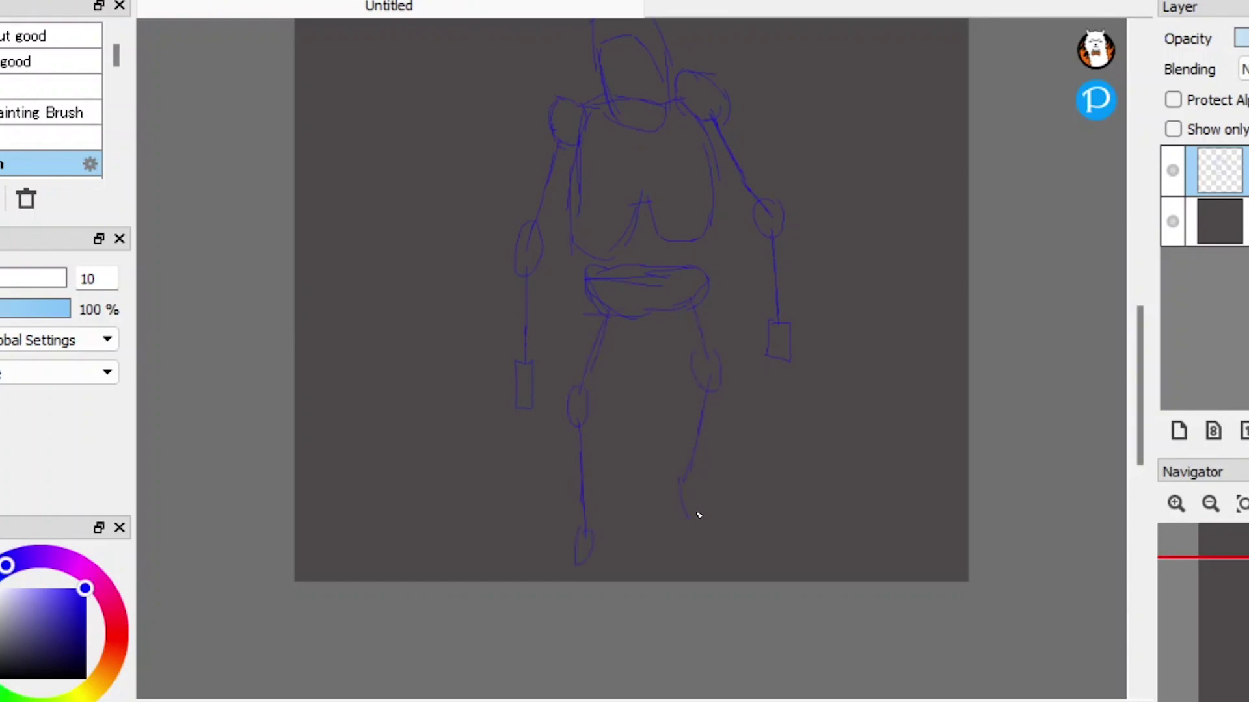
scroll(691, 519, up, 2)
scroll(539, 292, down, 2)
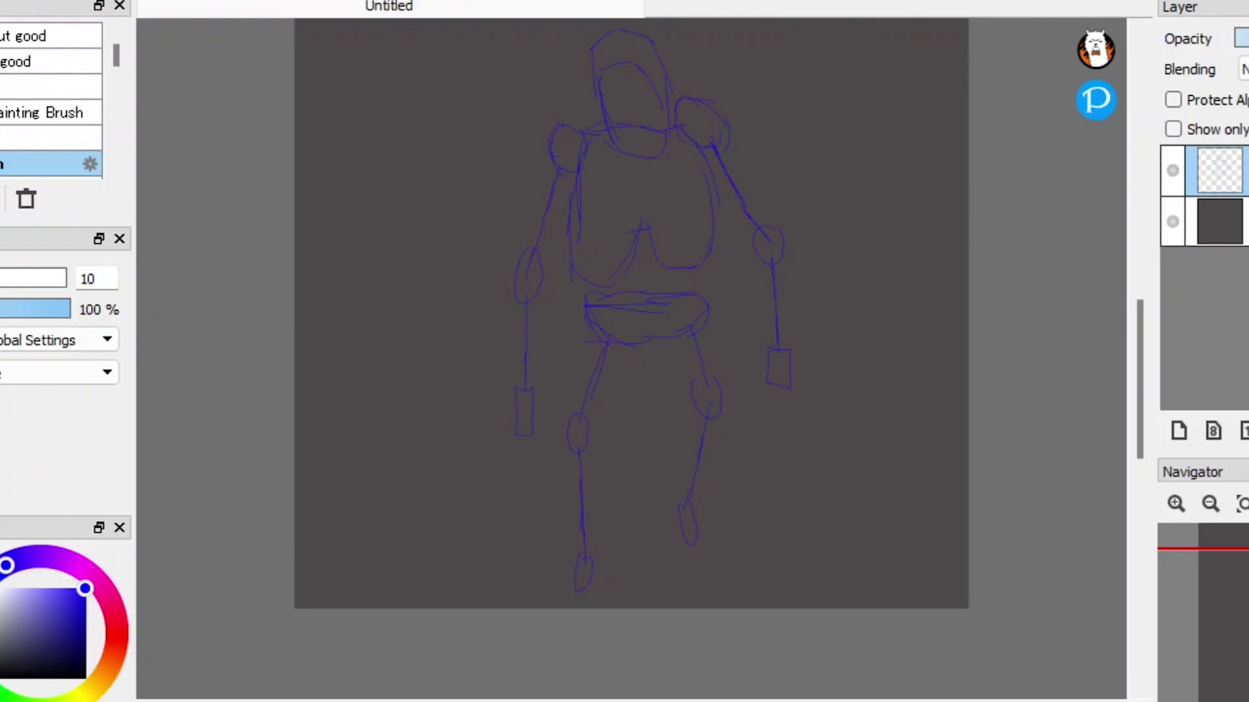
Step: Thicken the mannequin's arms and legs with blue outlines on both sides of the limb lines
key(ctrl+t)
key(Return)
drag(588, 292, 560, 400)
drag(594, 278, 597, 295)
scroll(715, 117, up, 2)
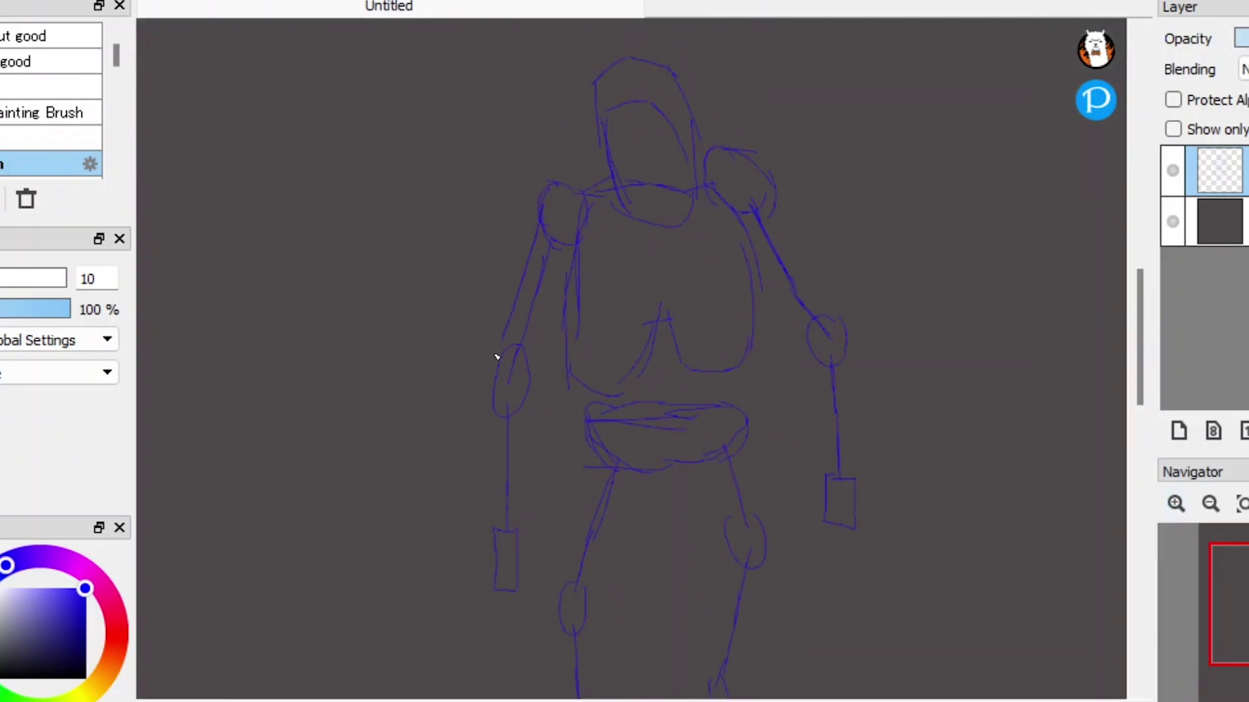
scroll(822, 345, down, 5)
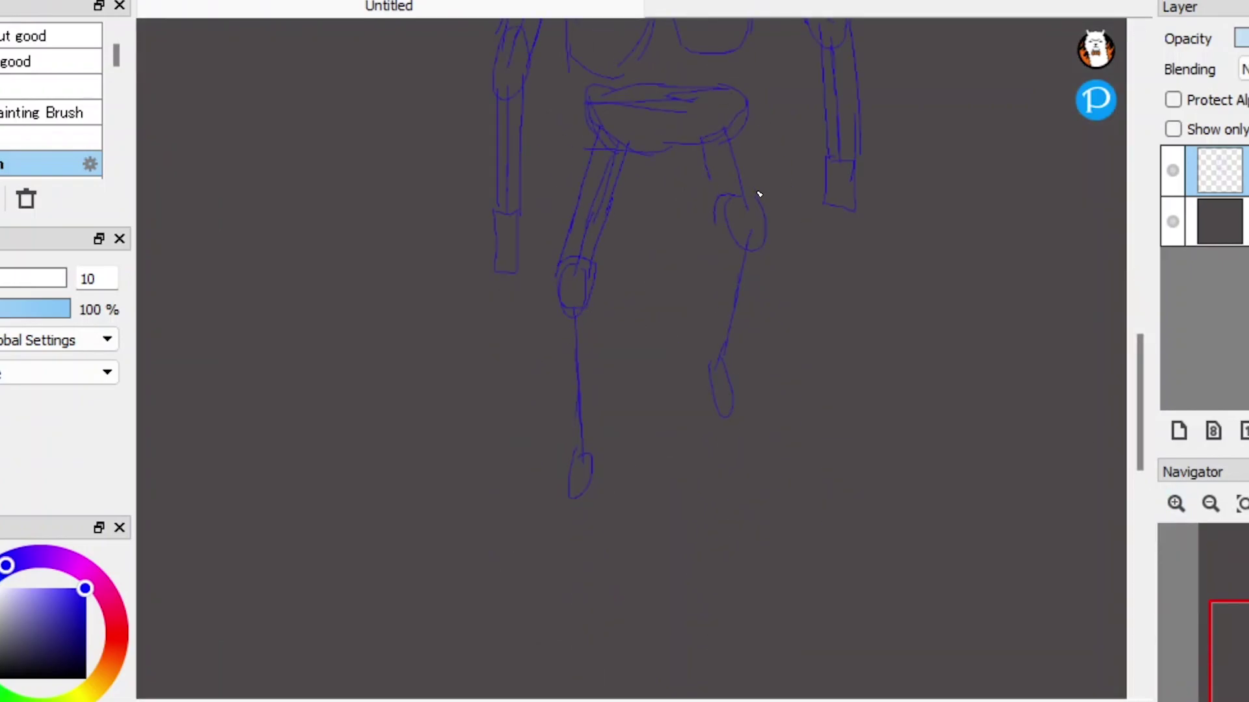
scroll(593, 363, down, 5)
scroll(722, 135, up, 2)
scroll(722, 134, down, 2)
Step: Scale the whole mannequin sketch down slightly with a transform
key(ctrl+t)
drag(722, 134, 731, 127)
key(Return)
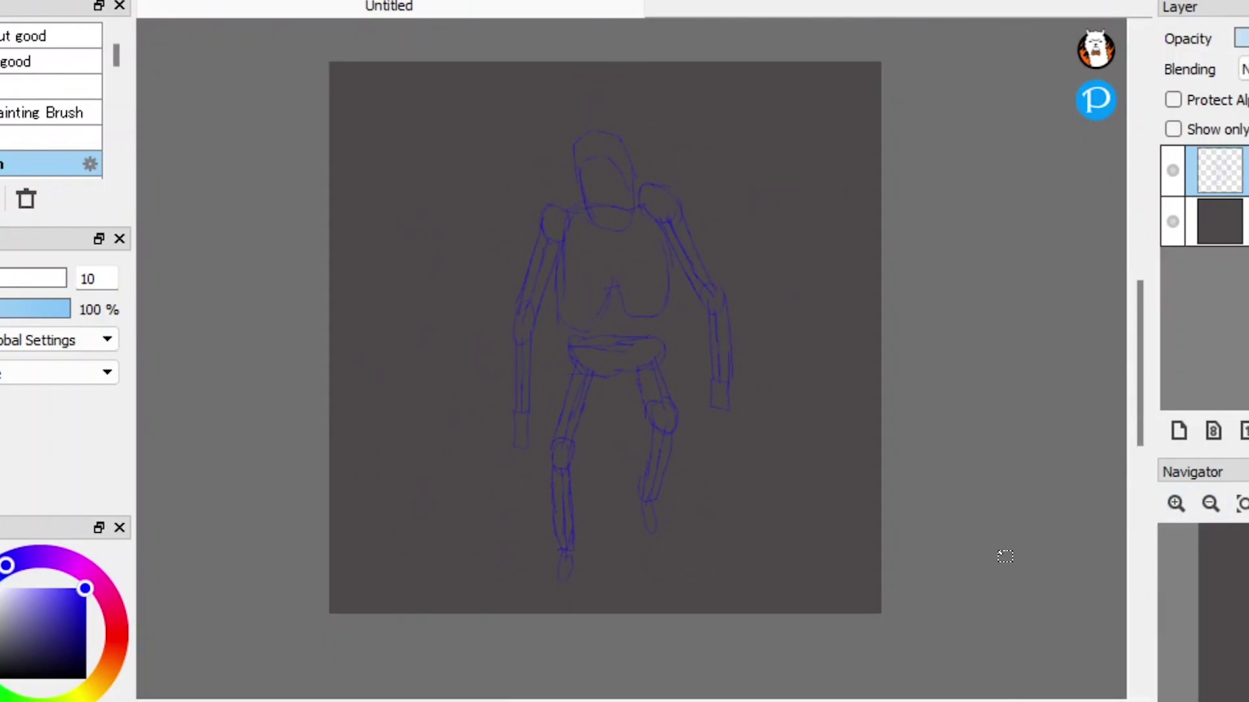
Step: On a new layer, paint the sketch's left-hand arm solid pink from shoulder to wrist with an 18-size brush
click(1178, 430)
click(1176, 503)
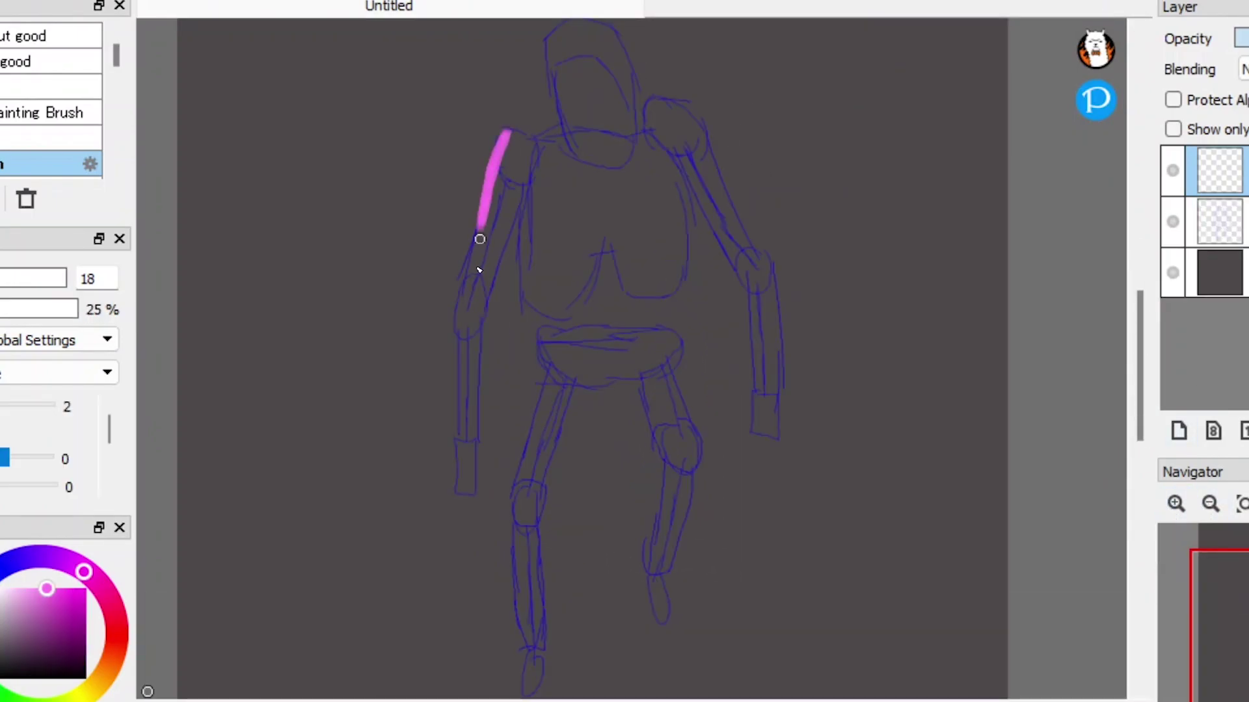
key(ctrl+plus)
mouse_move(467, 66)
mouse_down()
mouse_move(429, 291)
mouse_move(468, 134)
mouse_move(400, 322)
mouse_move(442, 224)
mouse_move(400, 300)
mouse_move(426, 349)
mouse_move(396, 470)
mouse_move(404, 372)
mouse_move(390, 342)
mouse_move(457, 143)
mouse_move(470, 166)
mouse_move(420, 346)
mouse_move(434, 469)
mouse_up()
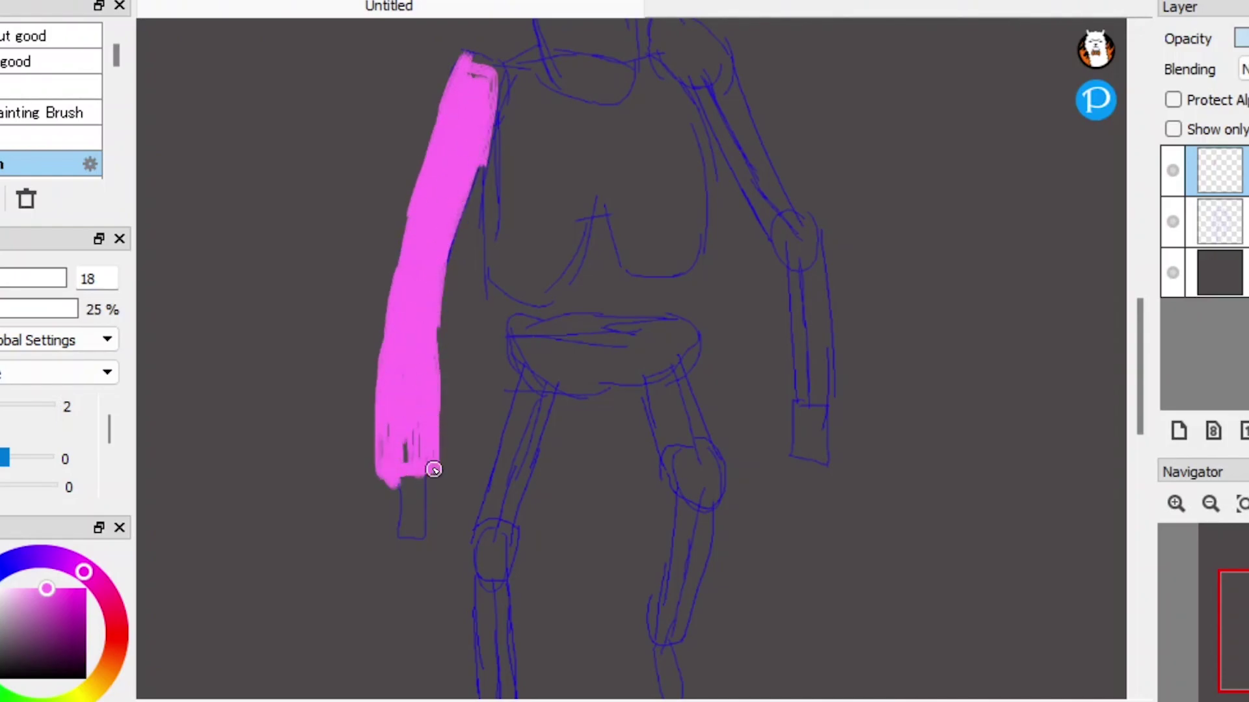
key(ctrl+plus)
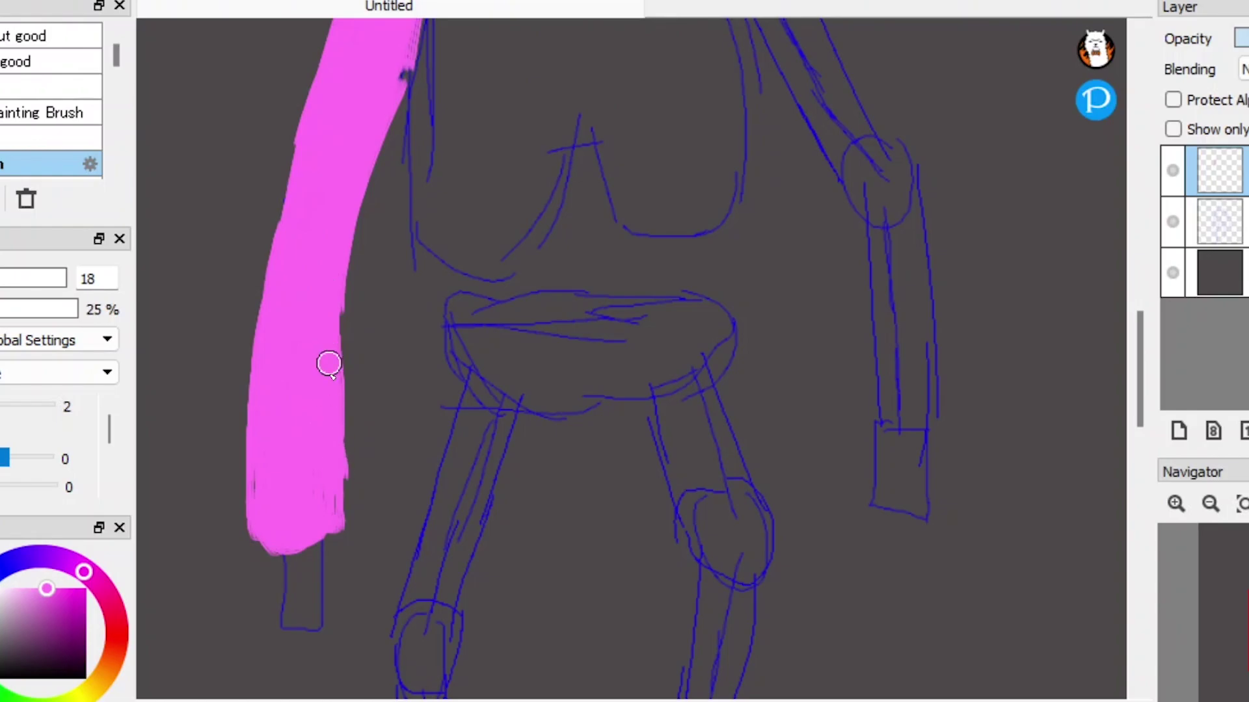
drag(327, 362, 337, 259)
Step: On a new layer, block in the T-shirt's black sleeve over the pink arm, the shoulder line and the opposite sleeve
scroll(1123, 355, up, 5)
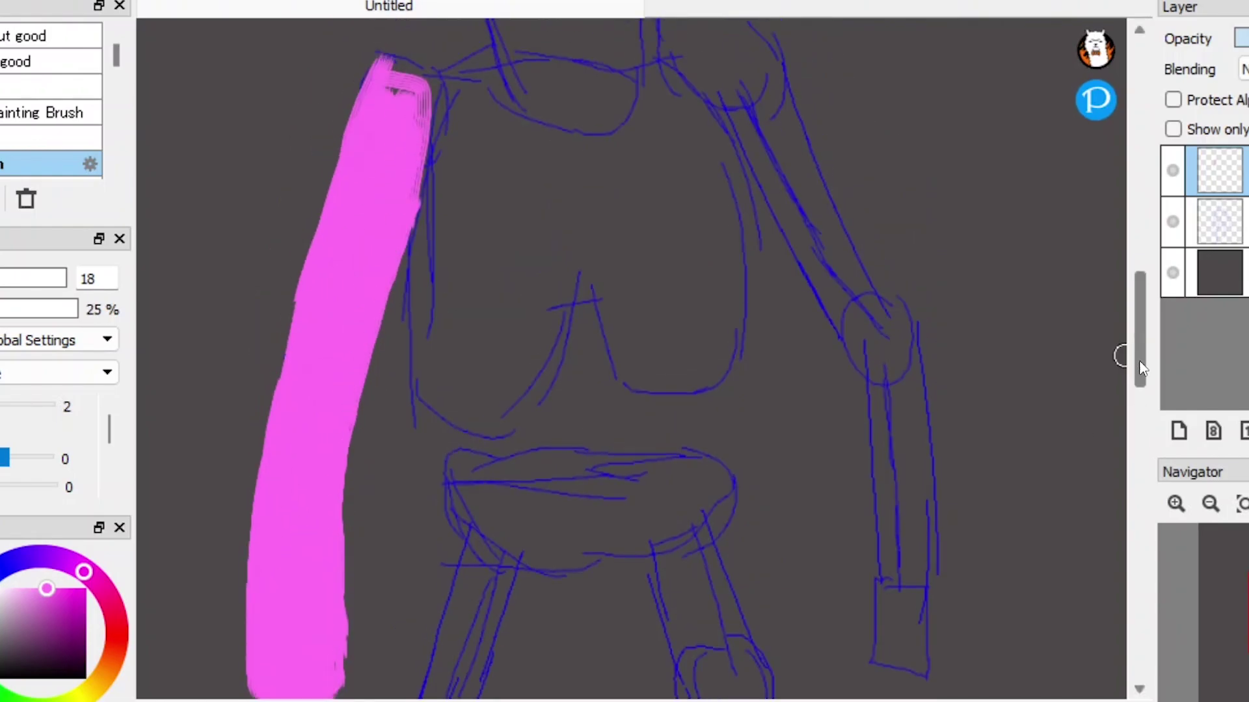
key(ctrl+shift+n)
click(8, 670)
mouse_move(374, 225)
mouse_down()
mouse_move(349, 326)
mouse_move(332, 274)
mouse_move(413, 290)
mouse_move(368, 180)
mouse_move(477, 142)
mouse_move(758, 123)
mouse_move(800, 293)
mouse_move(657, 140)
mouse_up()
mouse_move(374, 384)
mouse_down()
mouse_move(323, 340)
mouse_move(424, 215)
mouse_up()
mouse_move(338, 398)
mouse_down()
mouse_move(307, 321)
mouse_move(342, 396)
mouse_up()
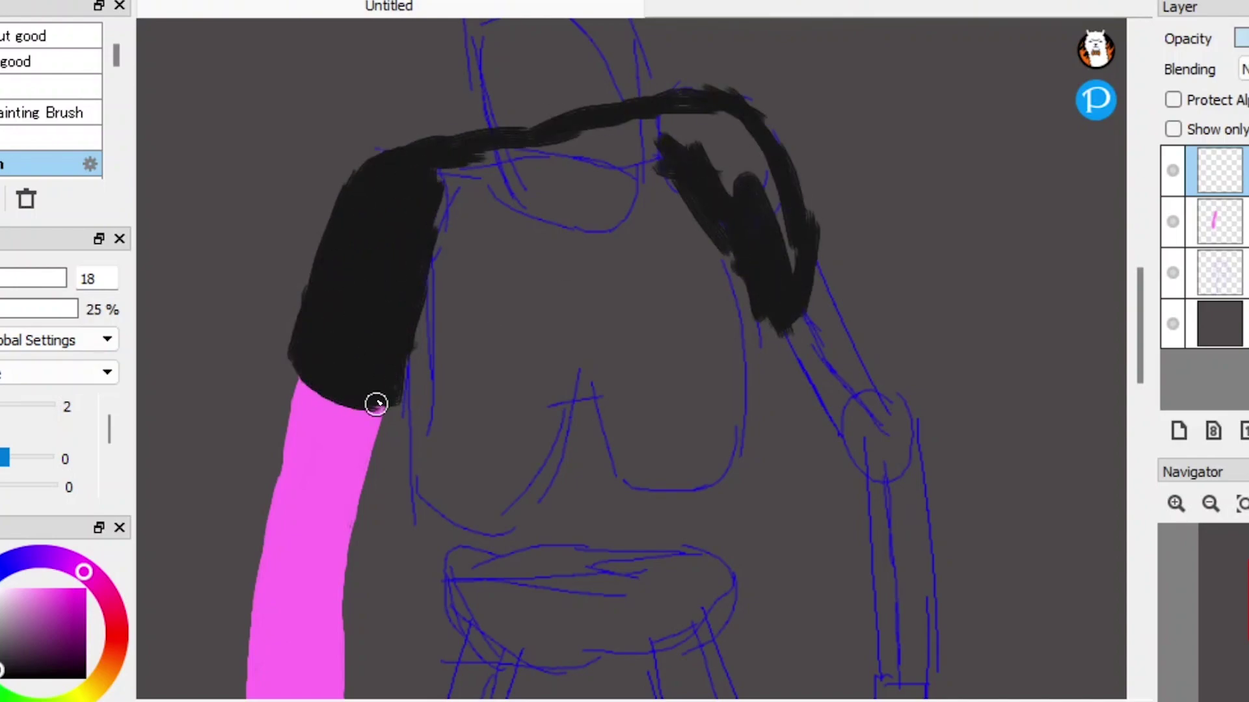
Step: Fill the T-shirt's torso in black from the neckline down to the hem
mouse_move(416, 351)
mouse_down()
mouse_move(419, 490)
mouse_move(602, 579)
mouse_move(702, 563)
mouse_up()
drag(520, 541, 745, 413)
mouse_move(731, 524)
mouse_down()
mouse_move(741, 373)
mouse_move(714, 278)
mouse_move(776, 214)
mouse_move(480, 166)
mouse_move(652, 239)
mouse_move(643, 319)
mouse_move(549, 490)
mouse_move(691, 265)
mouse_move(574, 140)
mouse_move(669, 148)
mouse_move(528, 254)
mouse_move(449, 498)
mouse_move(424, 328)
mouse_move(455, 159)
mouse_move(595, 180)
mouse_move(473, 302)
mouse_move(441, 242)
mouse_move(489, 241)
mouse_move(606, 124)
mouse_up()
mouse_move(686, 120)
mouse_down()
mouse_move(516, 243)
mouse_move(518, 468)
mouse_move(741, 292)
mouse_move(823, 301)
mouse_move(770, 322)
mouse_move(663, 437)
mouse_move(429, 317)
mouse_move(507, 568)
mouse_move(639, 507)
mouse_move(709, 523)
mouse_move(530, 463)
mouse_move(446, 531)
mouse_move(599, 475)
mouse_move(567, 560)
mouse_up()
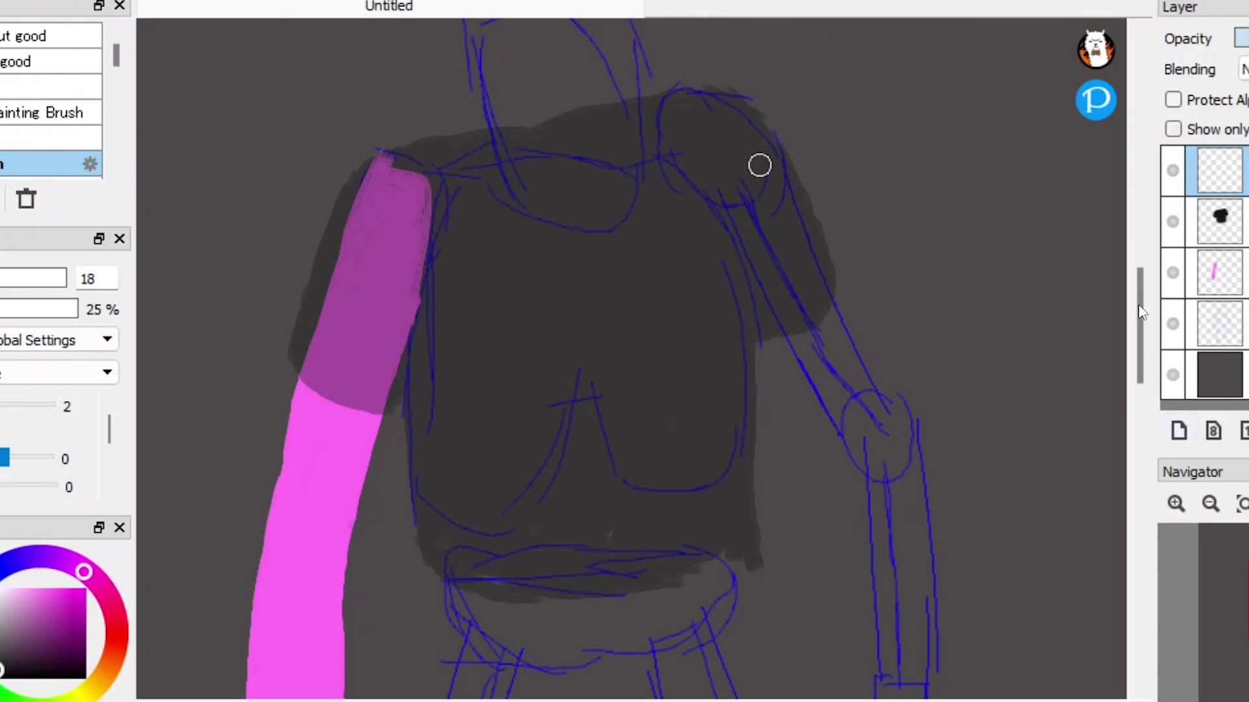
Step: Sketch a black face with jagged fringe, eyes, nose and jaw over the head guide, and enlarge it with a transform
scroll(758, 162, up, 10)
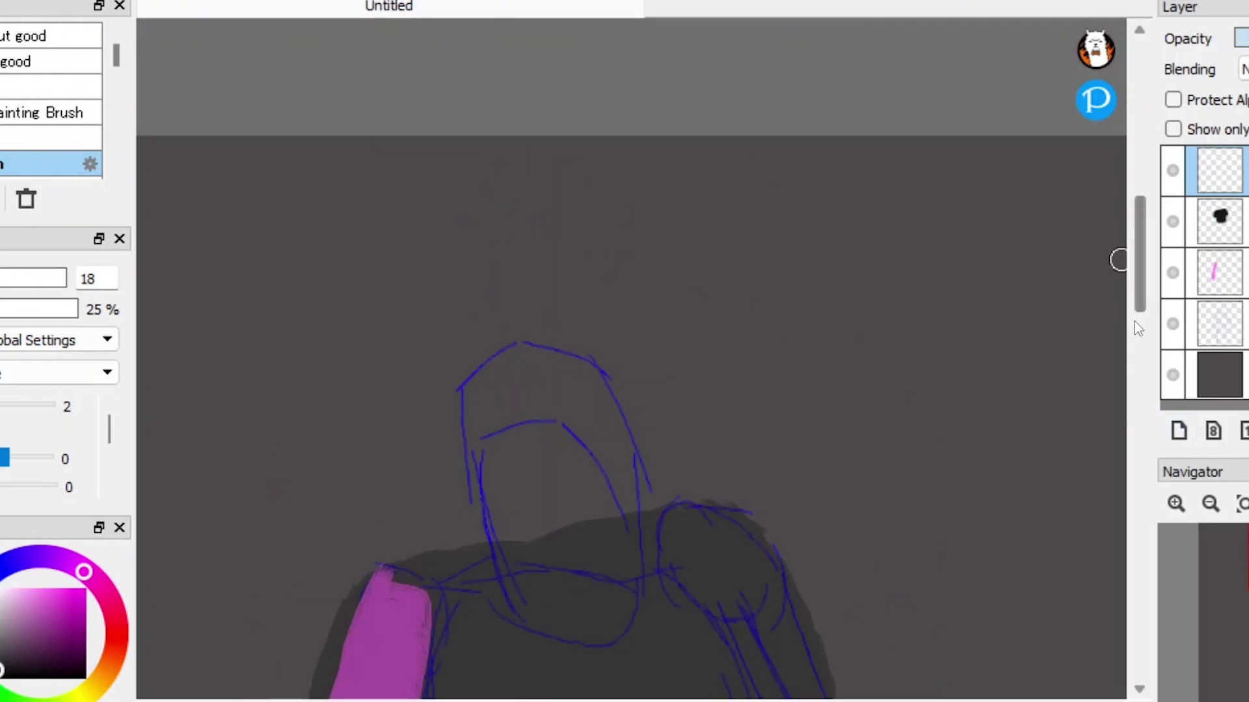
scroll(512, 347, down, 5)
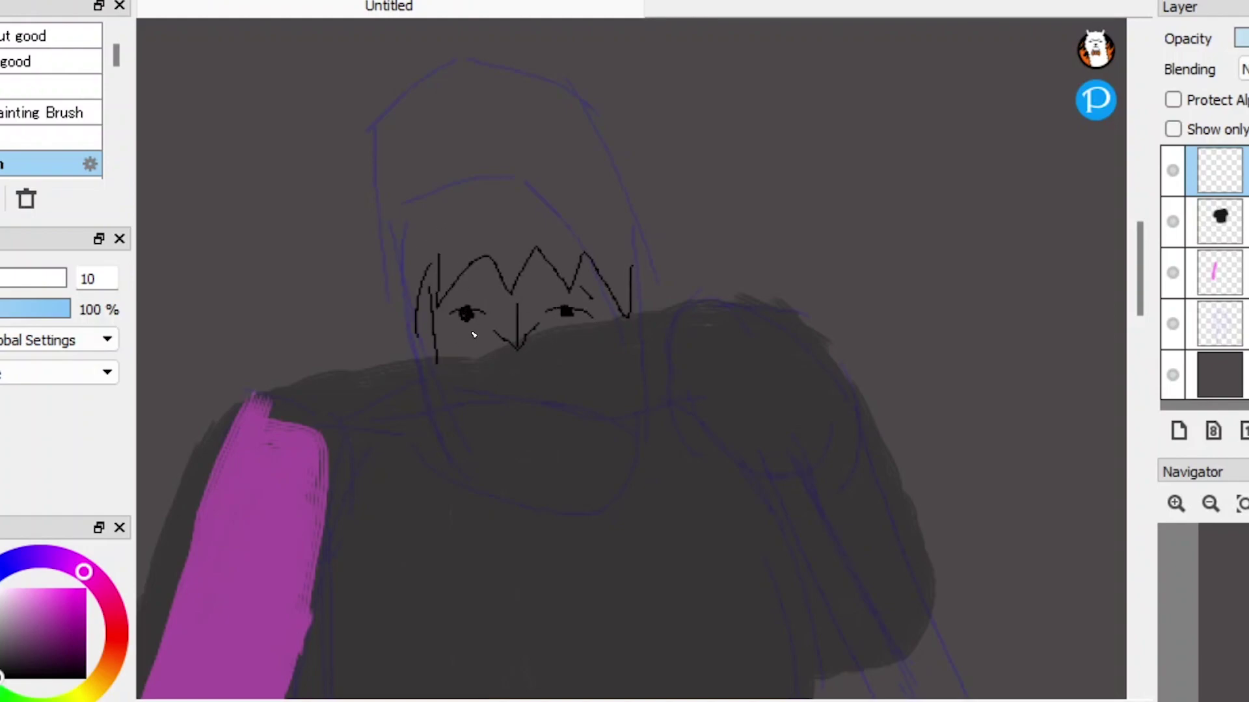
scroll(996, 323, down, 2)
key(ctrl+t)
drag(626, 282, 683, 240)
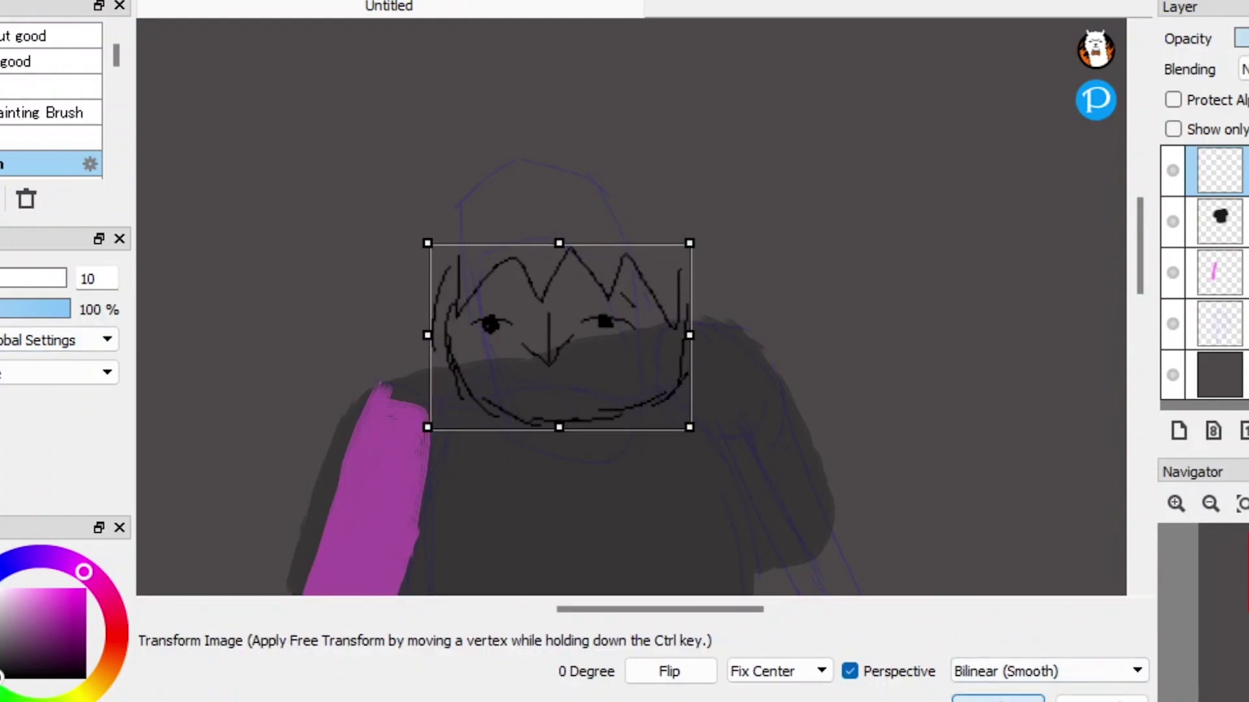
key(Return)
Step: Draw a rounded black head outline around the face from the cheek over the crown to the other side
scroll(989, 409, up, 2)
drag(311, 260, 361, 380)
drag(355, 189, 553, 99)
drag(416, 130, 605, 94)
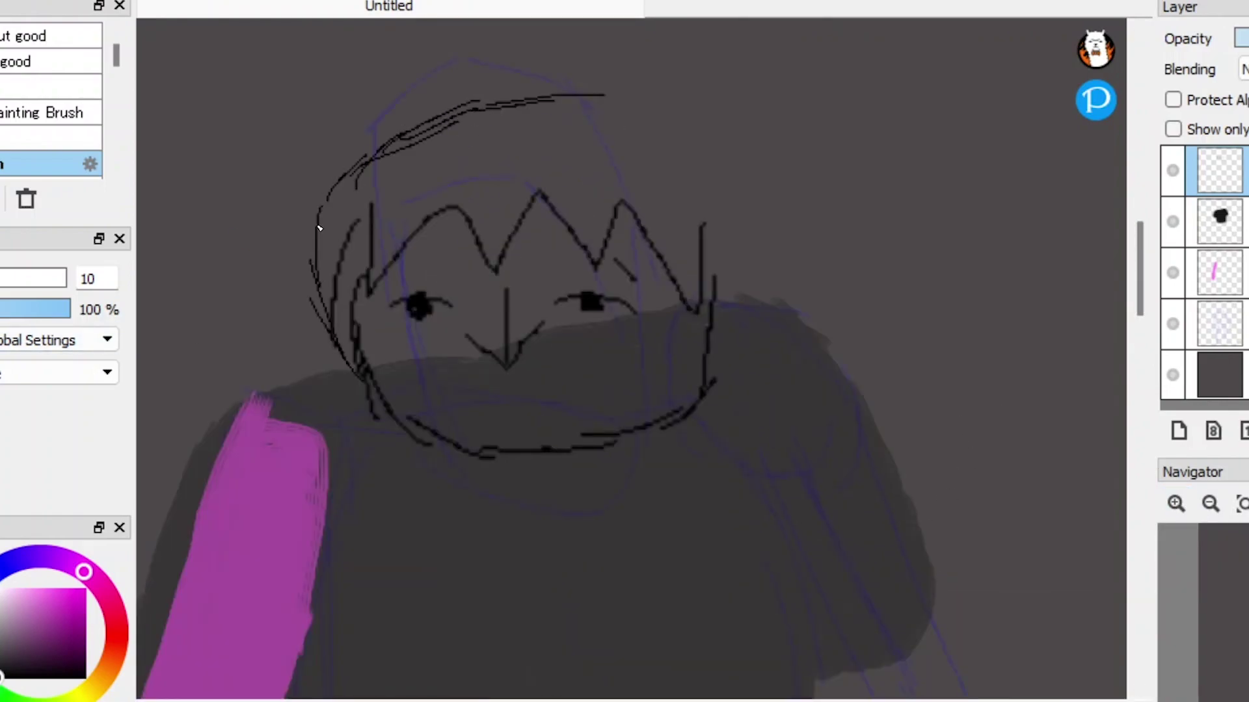
drag(325, 208, 582, 52)
drag(585, 65, 745, 251)
Step: Move the eyes and nose lower on the face and clear the selection
drag(399, 286, 397, 289)
drag(604, 232, 638, 267)
key(ctrl+d)
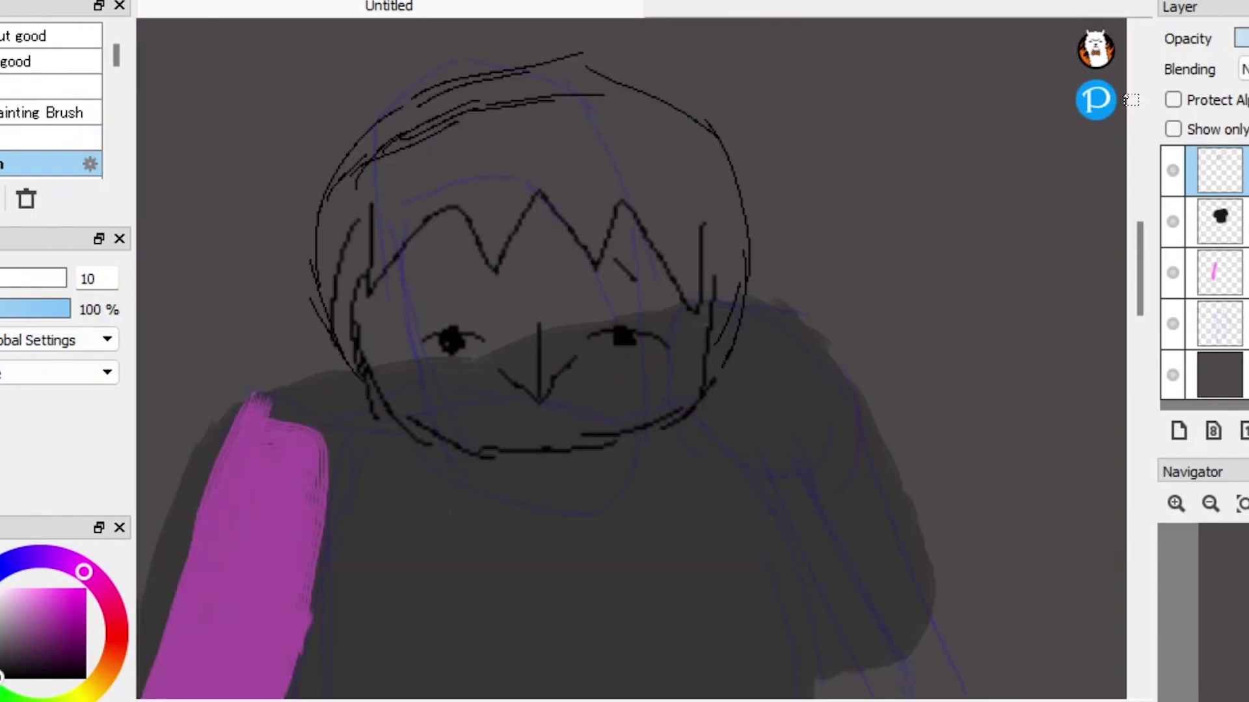
Step: Erase the entire black face and head drawing
key(e)
mouse_move(469, 354)
mouse_down()
mouse_move(543, 209)
mouse_move(586, 243)
mouse_move(557, 393)
mouse_move(618, 205)
mouse_up()
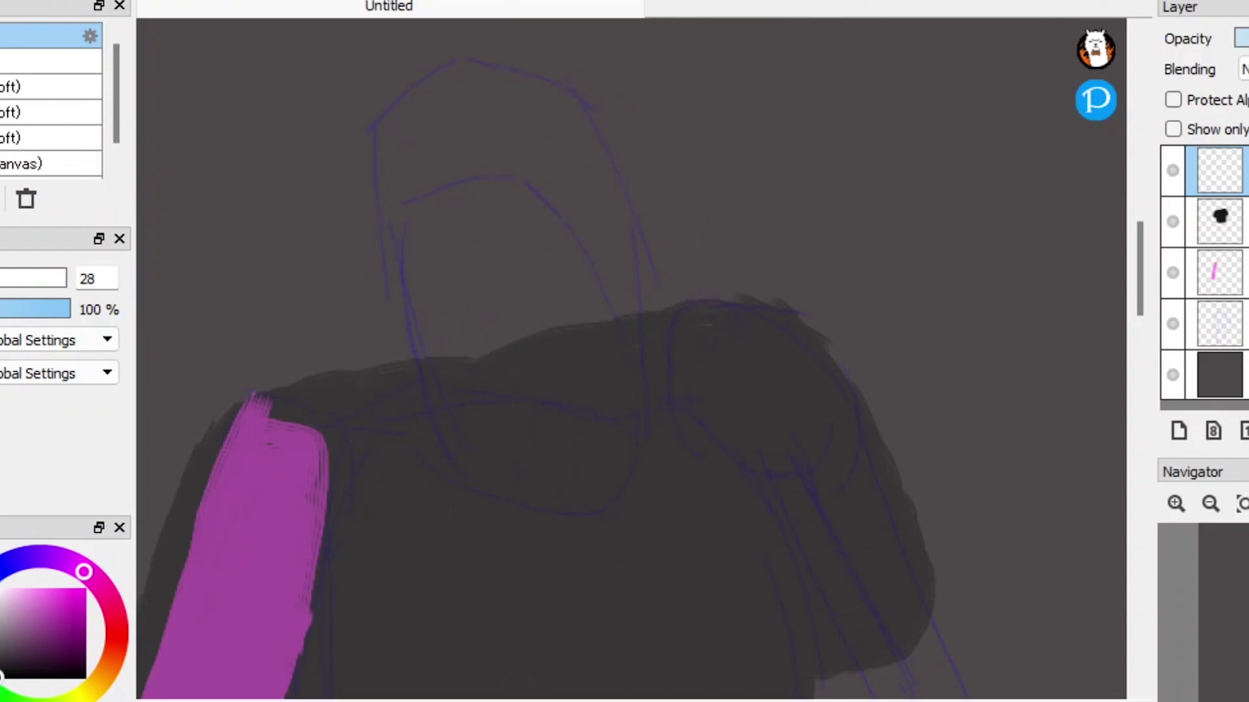
Step: Add a new layer above the existing ones and open the m.mdp drawing
key(b)
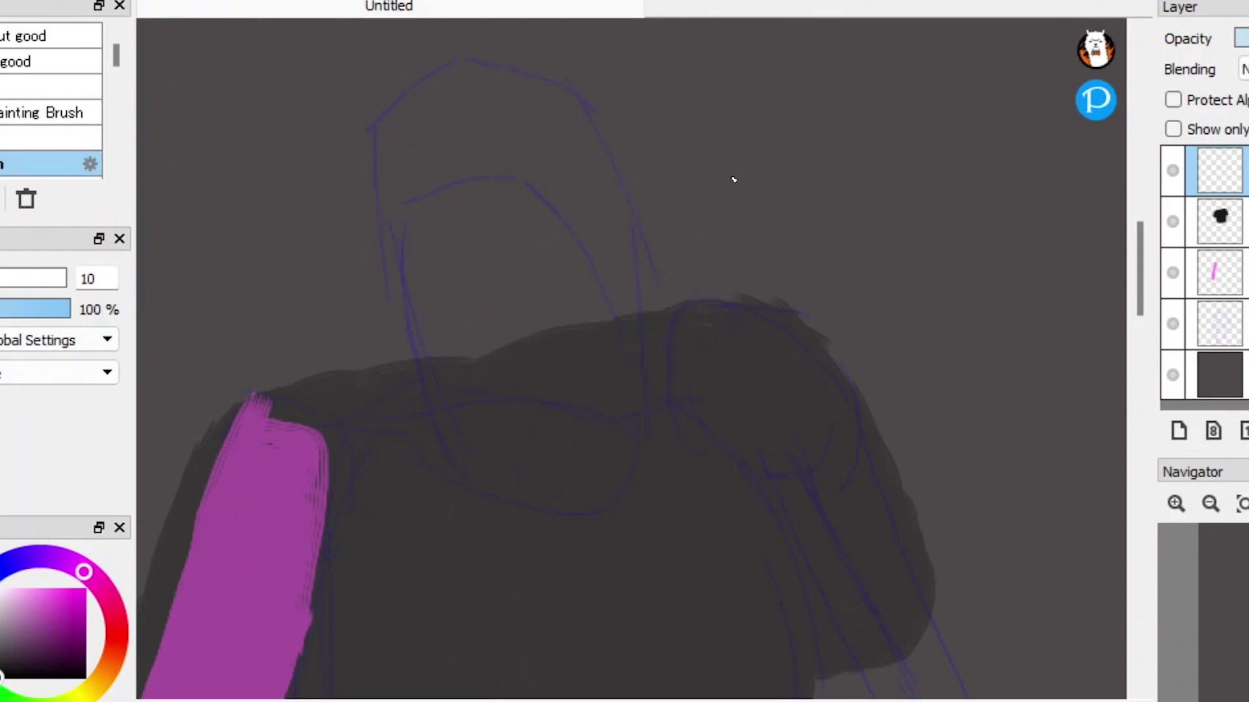
click(1188, 433)
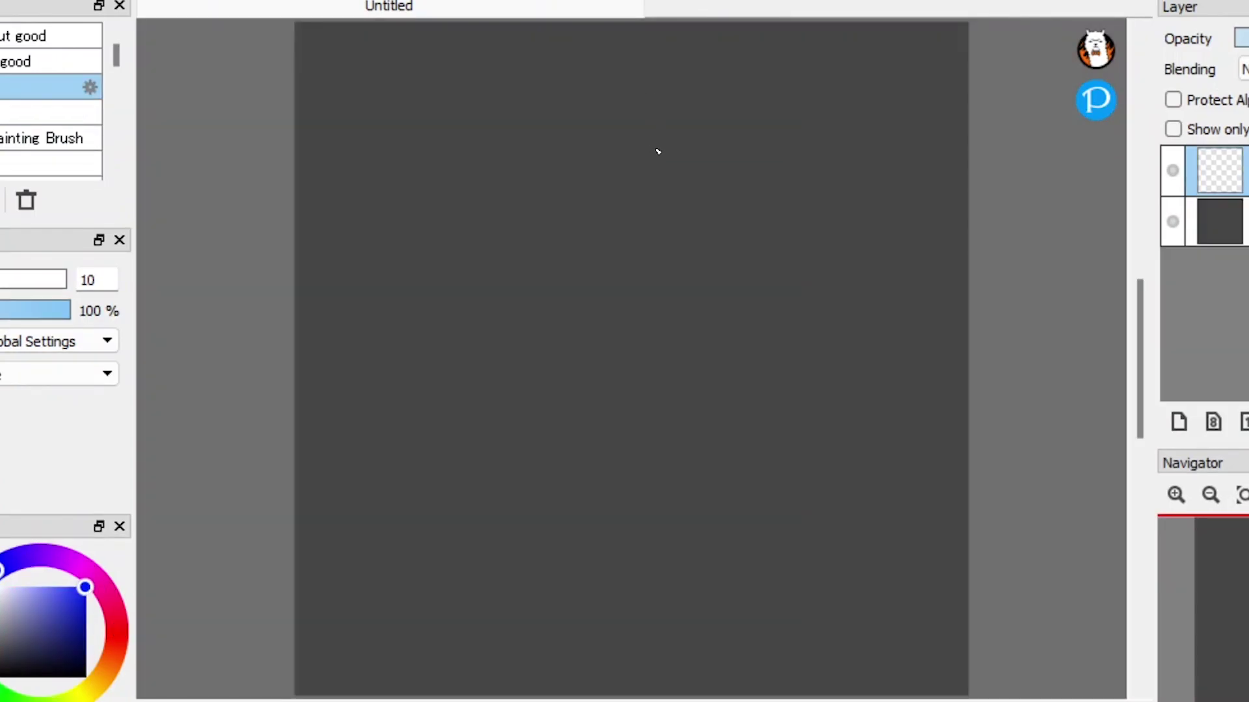
click(455, 263)
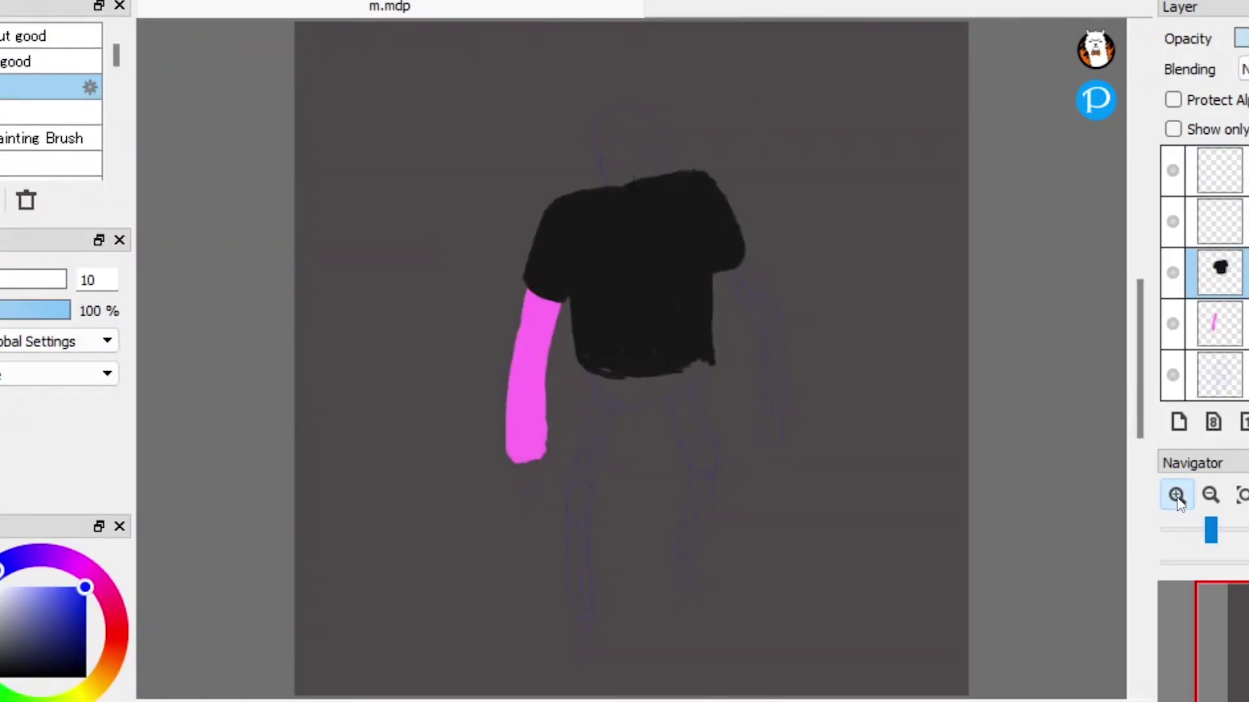
Step: Touch up the edges of the black T-shirt on its layer with more brush strokes
scroll(614, 249, up, 5)
key(b)
mouse_move(260, 303)
mouse_down()
mouse_move(330, 332)
mouse_move(312, 326)
mouse_move(386, 315)
mouse_up()
mouse_move(237, 295)
mouse_down()
mouse_move(326, 348)
mouse_move(368, 348)
mouse_up()
scroll(496, 218, up, 5)
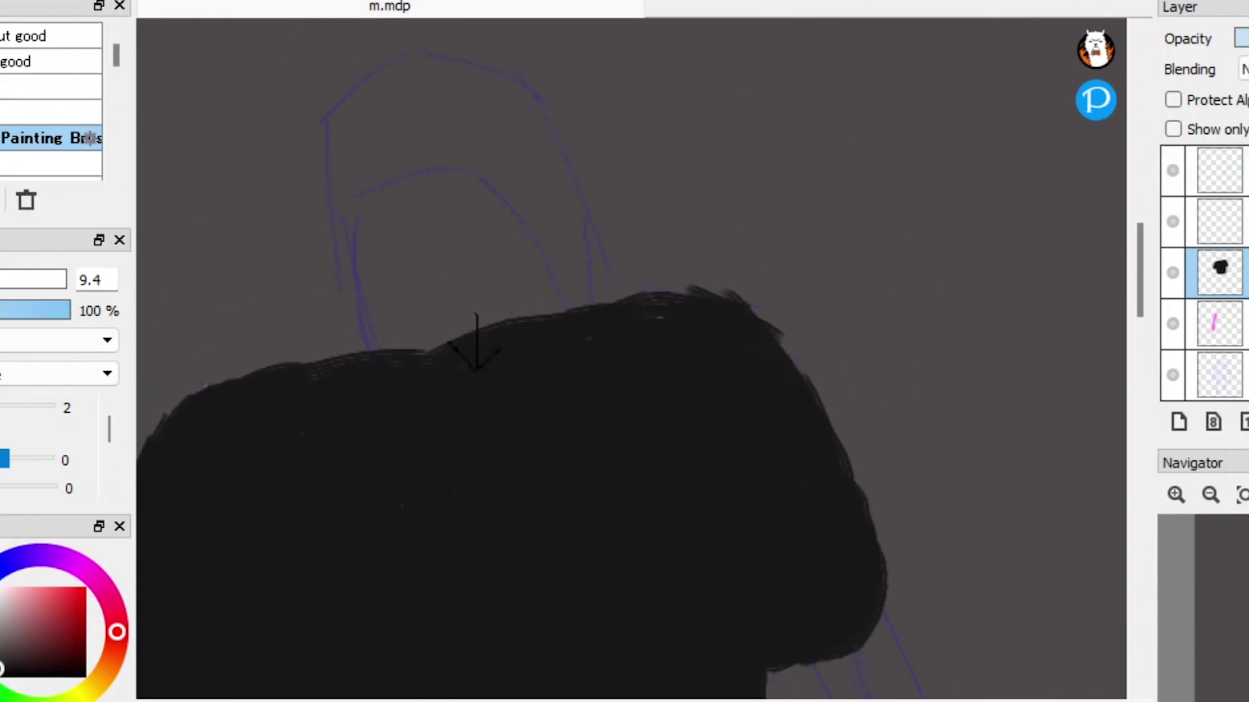
Step: Try painting a grey head shape on the layer above the T-shirt with a 9.4-size brush
click(1174, 226)
mouse_move(470, 354)
mouse_down()
mouse_move(509, 281)
mouse_move(392, 209)
mouse_move(454, 279)
mouse_move(514, 238)
mouse_move(501, 235)
mouse_move(524, 171)
mouse_move(501, 363)
mouse_move(439, 366)
mouse_move(374, 200)
mouse_move(494, 326)
mouse_move(372, 298)
mouse_move(305, 214)
mouse_move(426, 147)
mouse_move(532, 149)
mouse_move(431, 391)
mouse_move(349, 357)
mouse_move(527, 317)
mouse_move(568, 361)
mouse_move(575, 225)
mouse_move(569, 337)
mouse_move(371, 384)
mouse_up()
click(1210, 495)
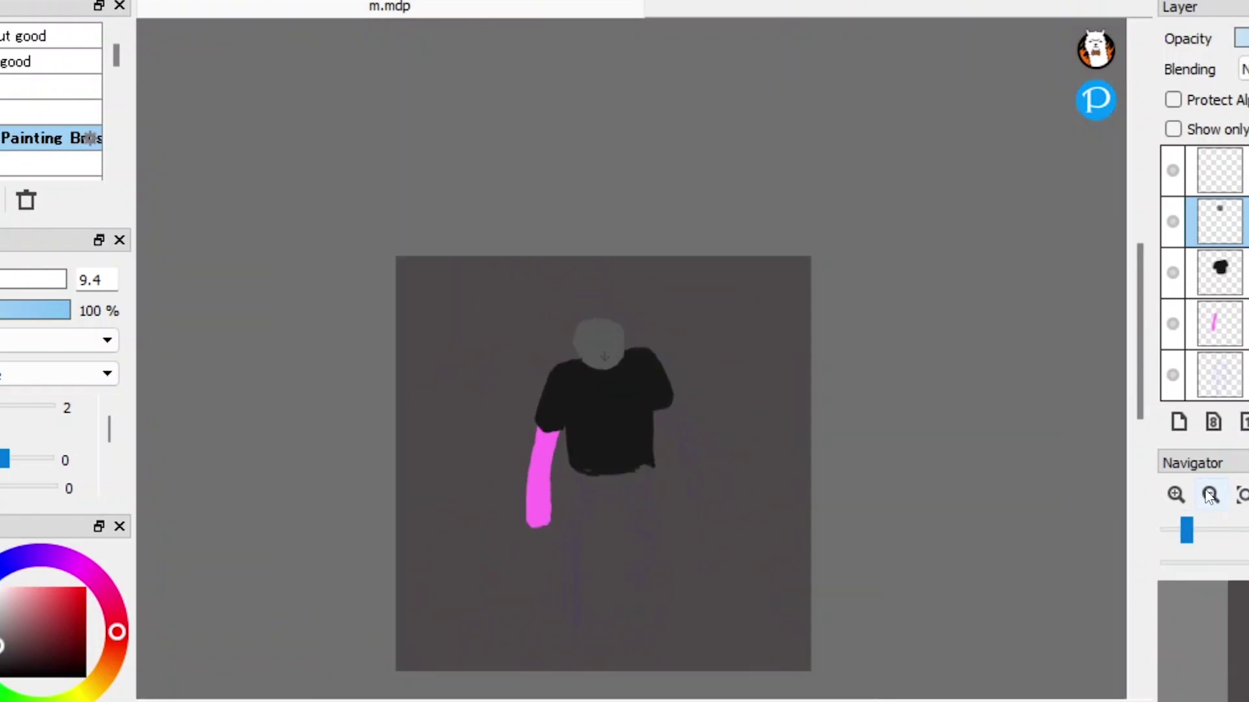
click(1175, 495)
mouse_move(544, 206)
mouse_down()
mouse_move(567, 333)
mouse_move(206, 326)
mouse_move(366, 52)
mouse_move(559, 358)
mouse_move(245, 378)
mouse_move(399, 486)
mouse_move(493, 457)
mouse_move(568, 333)
mouse_move(506, 478)
mouse_move(483, 488)
mouse_move(480, 464)
mouse_move(410, 438)
mouse_up()
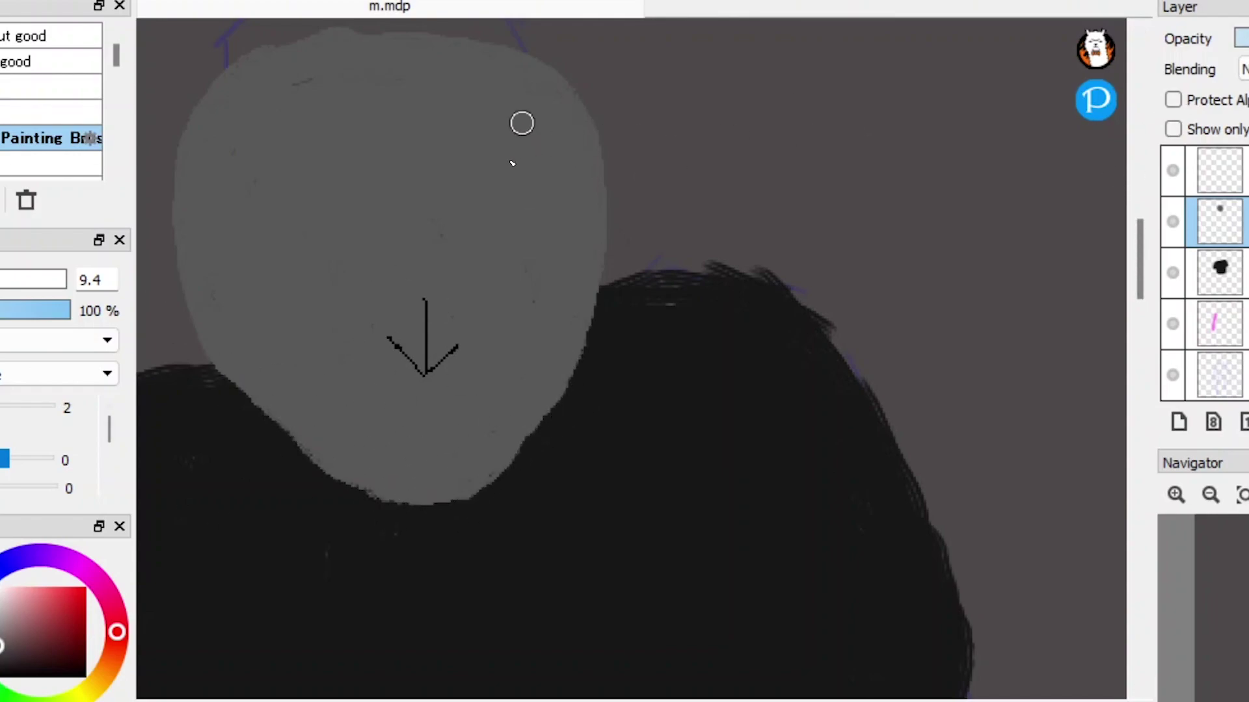
key(ctrl+minus)
key(ctrl+z)
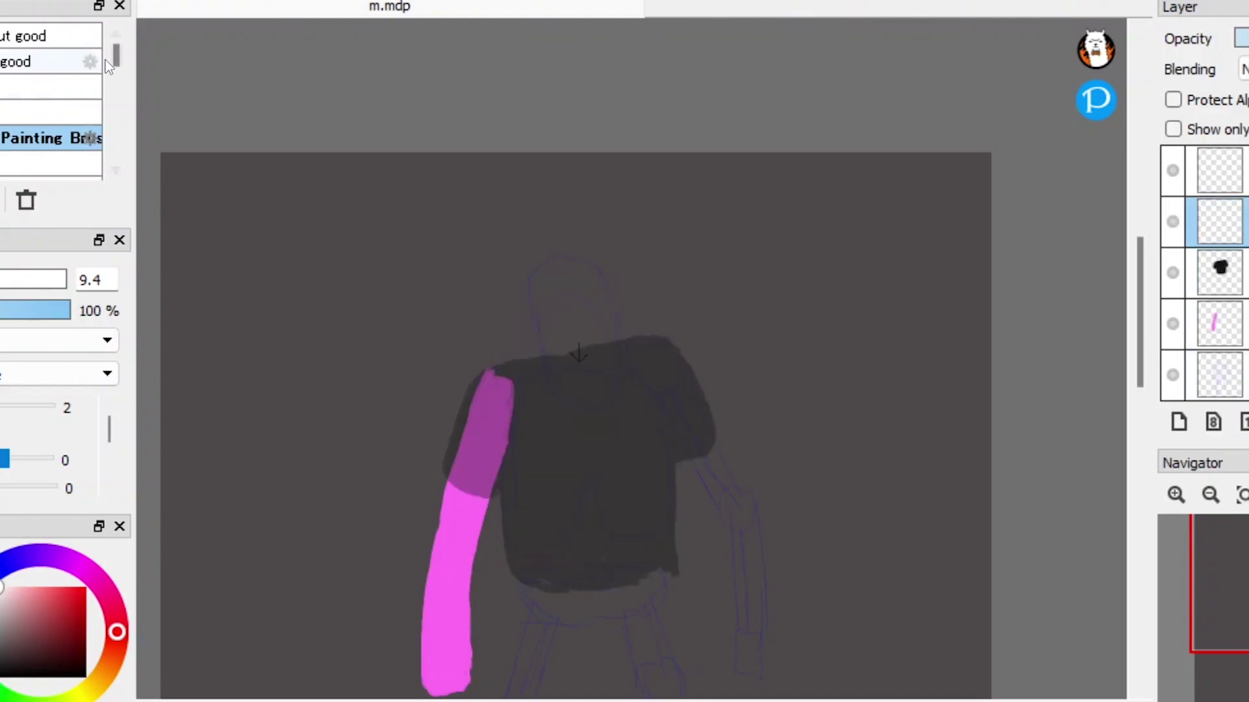
Step: Repaint the T-shirt's sleeve and side edges in black on its own layer with the 18-size, 25% opacity brush
click(52, 164)
click(1219, 273)
click(1176, 496)
mouse_move(251, 314)
mouse_down()
mouse_move(363, 399)
mouse_move(240, 351)
mouse_move(432, 397)
mouse_move(393, 413)
mouse_move(507, 366)
mouse_up()
mouse_move(416, 377)
mouse_down()
mouse_move(446, 362)
mouse_move(514, 371)
mouse_up()
drag(845, 329, 846, 98)
Step: Paint a dark grey oval head with a tapered chin behind the nose mark on the layer above the T-shirt
click(1219, 221)
mouse_move(602, 310)
mouse_down()
mouse_move(601, 384)
mouse_move(660, 357)
mouse_move(535, 412)
mouse_move(460, 169)
mouse_move(661, 382)
mouse_up()
drag(657, 433, 485, 357)
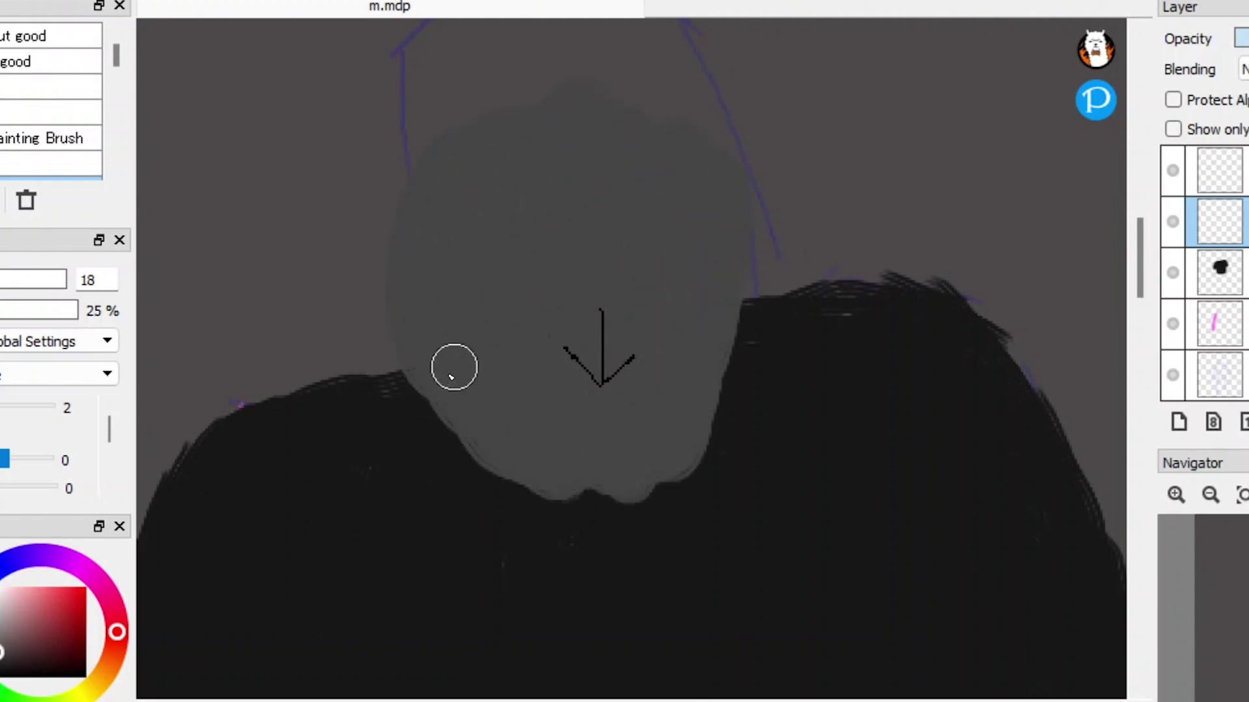
drag(52, 177, 52, 138)
mouse_move(558, 377)
mouse_down()
mouse_move(696, 363)
mouse_move(705, 432)
mouse_move(705, 264)
mouse_move(689, 475)
mouse_move(515, 484)
mouse_move(604, 521)
mouse_up()
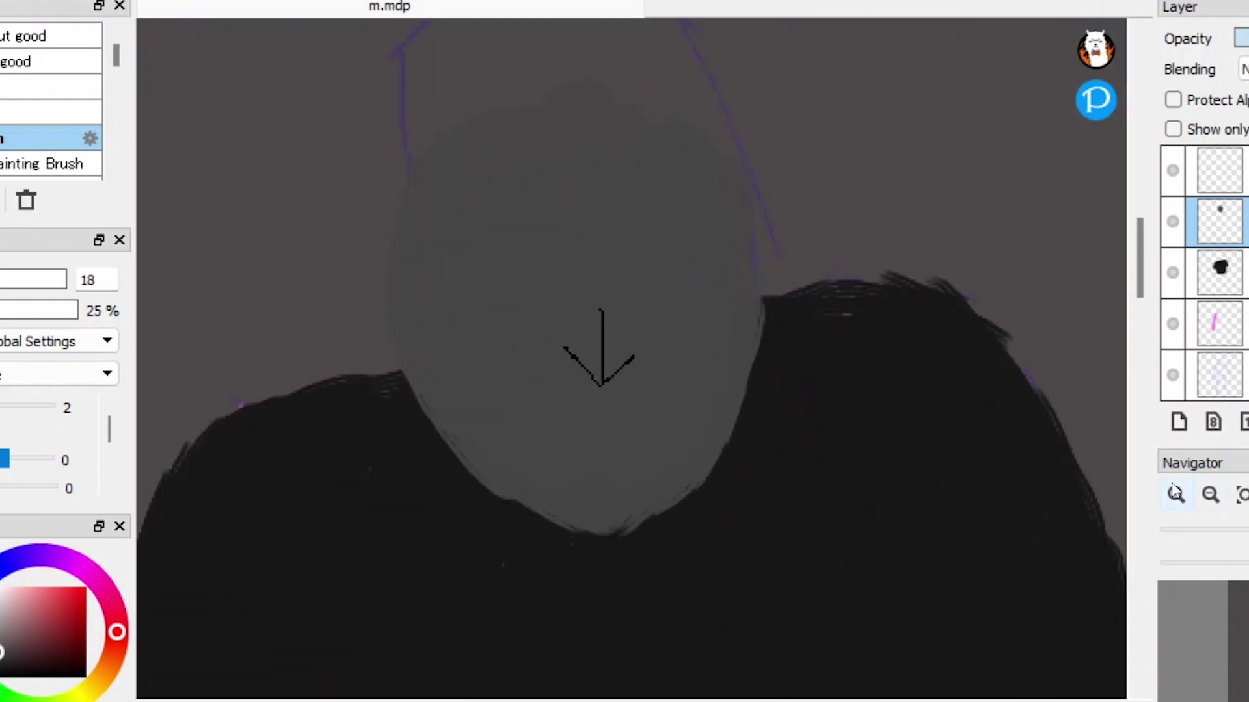
Step: Smooth the side and jaw edges of the dark grey head
drag(783, 241, 769, 284)
click(1210, 496)
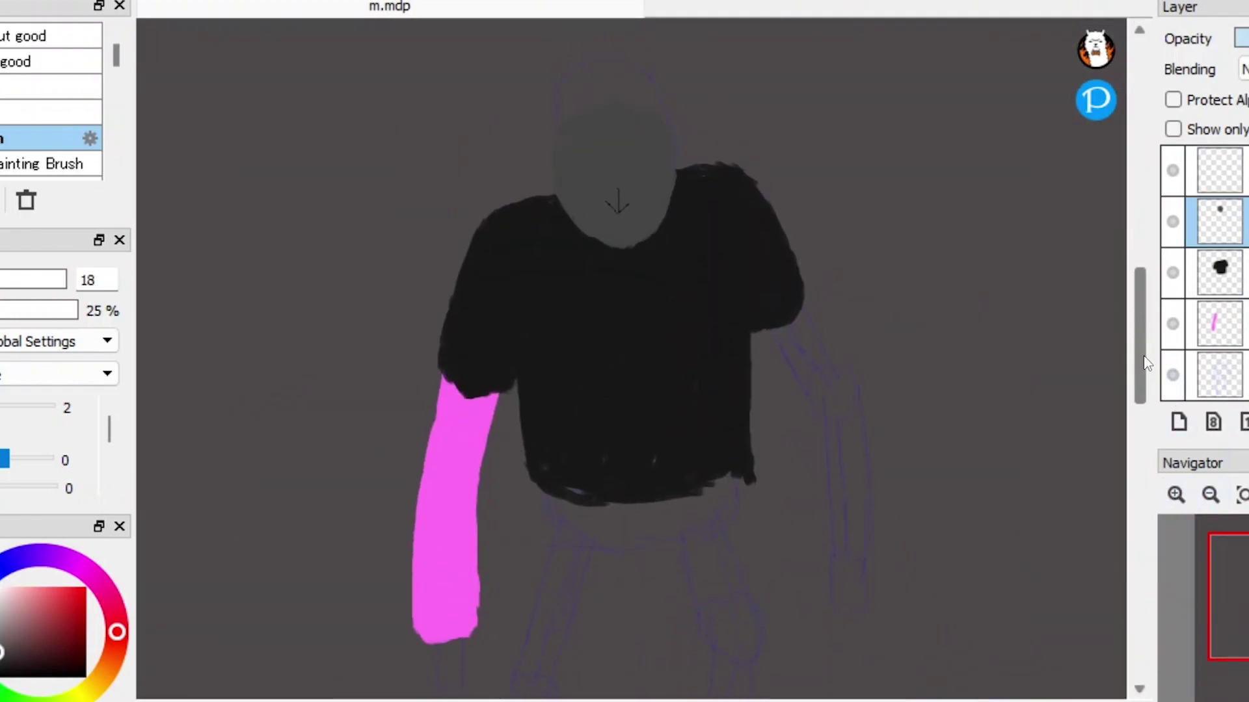
scroll(1118, 321, up, 3)
mouse_move(668, 343)
mouse_down()
mouse_move(637, 68)
mouse_move(478, 307)
mouse_move(716, 196)
mouse_move(597, 57)
mouse_move(534, 320)
mouse_move(580, 400)
mouse_move(706, 327)
mouse_move(720, 296)
mouse_up()
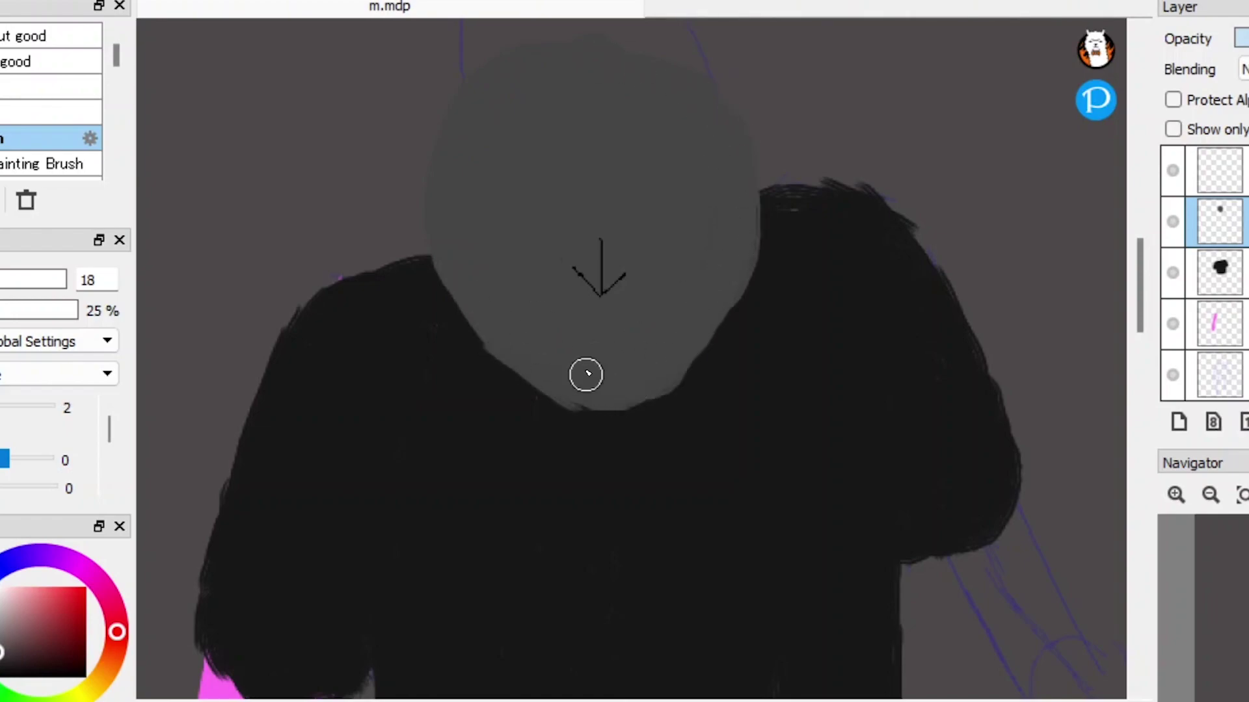
drag(761, 169, 759, 201)
scroll(1080, 424, up, 3)
drag(442, 443, 560, 296)
key(ctrl+z)
drag(513, 371, 748, 306)
key(ctrl+z)
Step: Paint shaggy white hair with a grey headband across the forehead on the layer above the head, using a 9.4-size brush
drag(430, 403, 520, 287)
drag(429, 468, 651, 234)
drag(527, 195, 816, 452)
mouse_move(458, 377)
mouse_down()
mouse_move(559, 312)
mouse_move(647, 354)
mouse_up()
drag(660, 312, 728, 406)
mouse_move(485, 348)
mouse_down()
mouse_move(623, 337)
mouse_move(518, 270)
mouse_move(580, 251)
mouse_move(518, 287)
mouse_move(579, 257)
mouse_move(517, 296)
mouse_move(390, 422)
mouse_move(462, 397)
mouse_up()
mouse_move(494, 323)
mouse_down()
mouse_move(687, 313)
mouse_move(497, 332)
mouse_move(632, 300)
mouse_up()
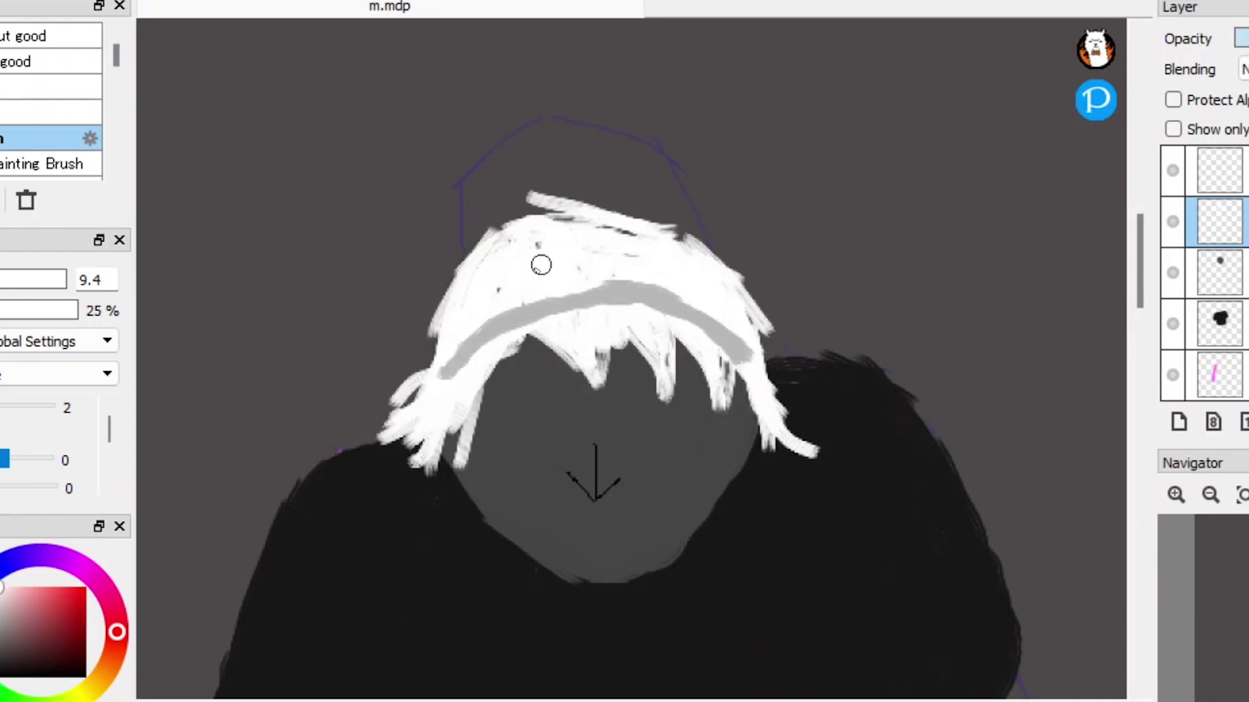
Step: Fill in the white hair and extend the fringe with more pointed strands over the forehead
drag(727, 295, 658, 391)
click(1176, 494)
drag(455, 312, 533, 481)
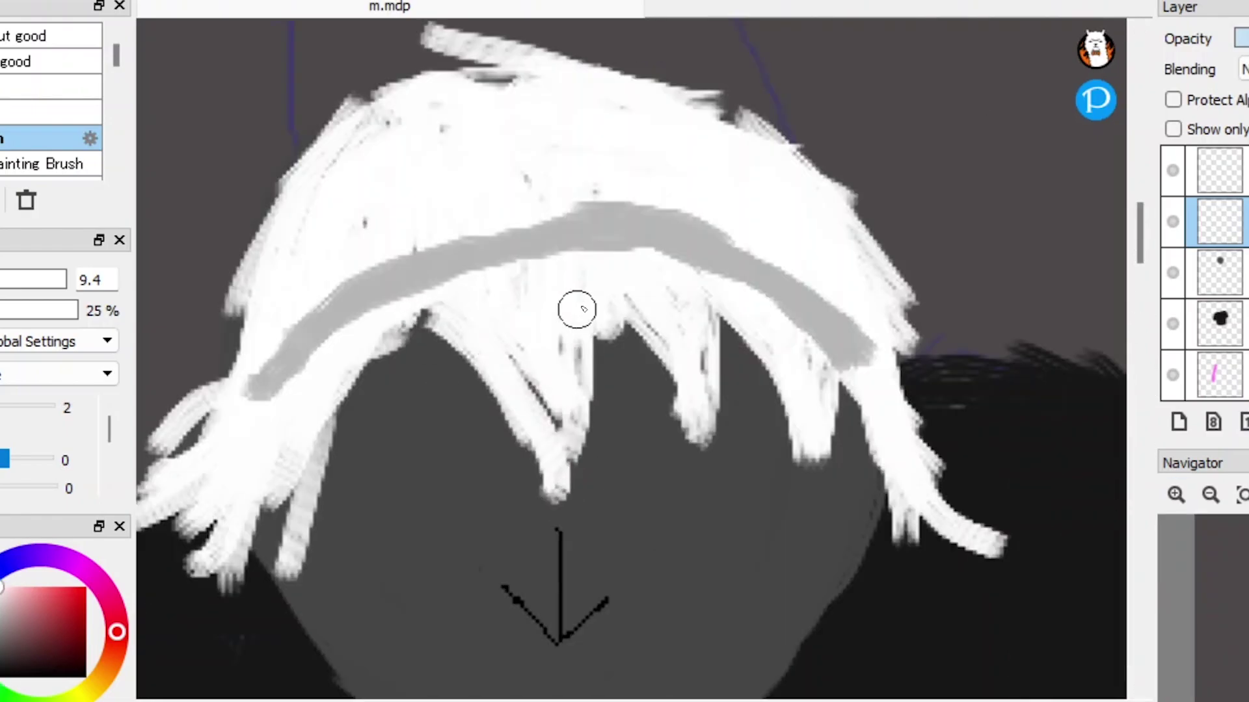
drag(709, 315, 742, 474)
drag(422, 335, 369, 468)
scroll(566, 184, down, 3)
key(ctrl+minus)
drag(808, 112, 653, 85)
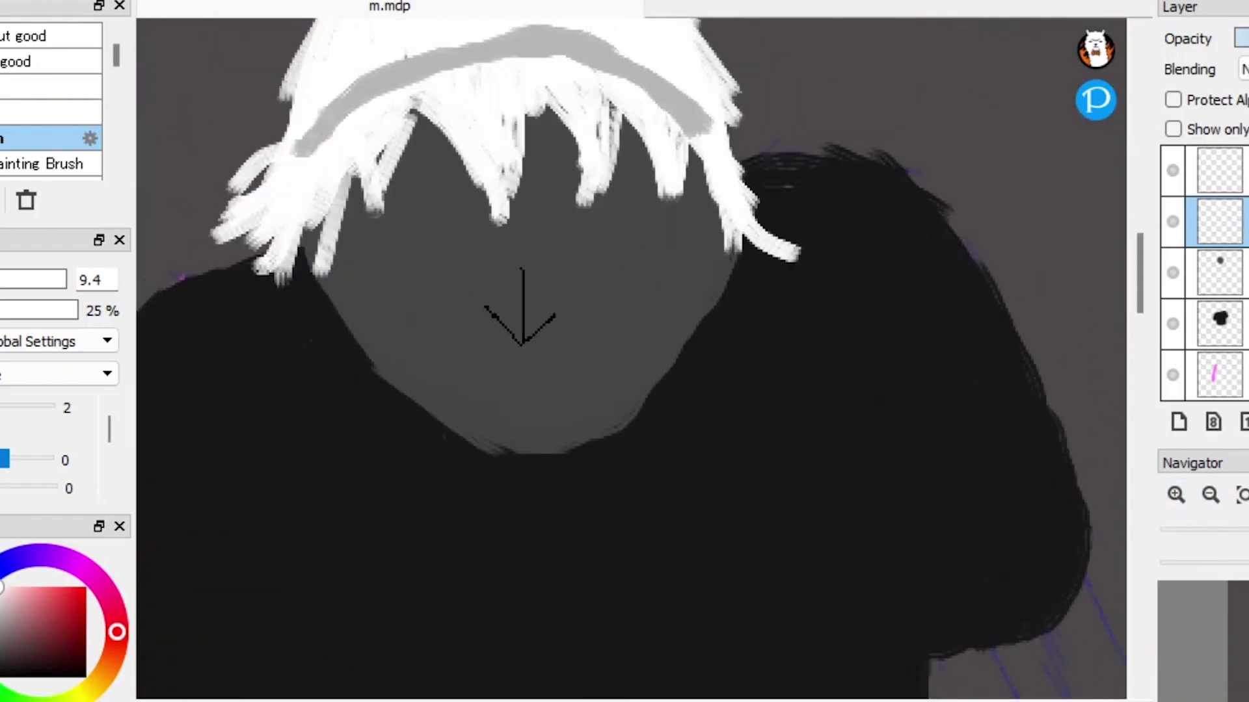
Step: On a new layer above the head, paint lighter grey patches for the eye areas and nose
click(1219, 273)
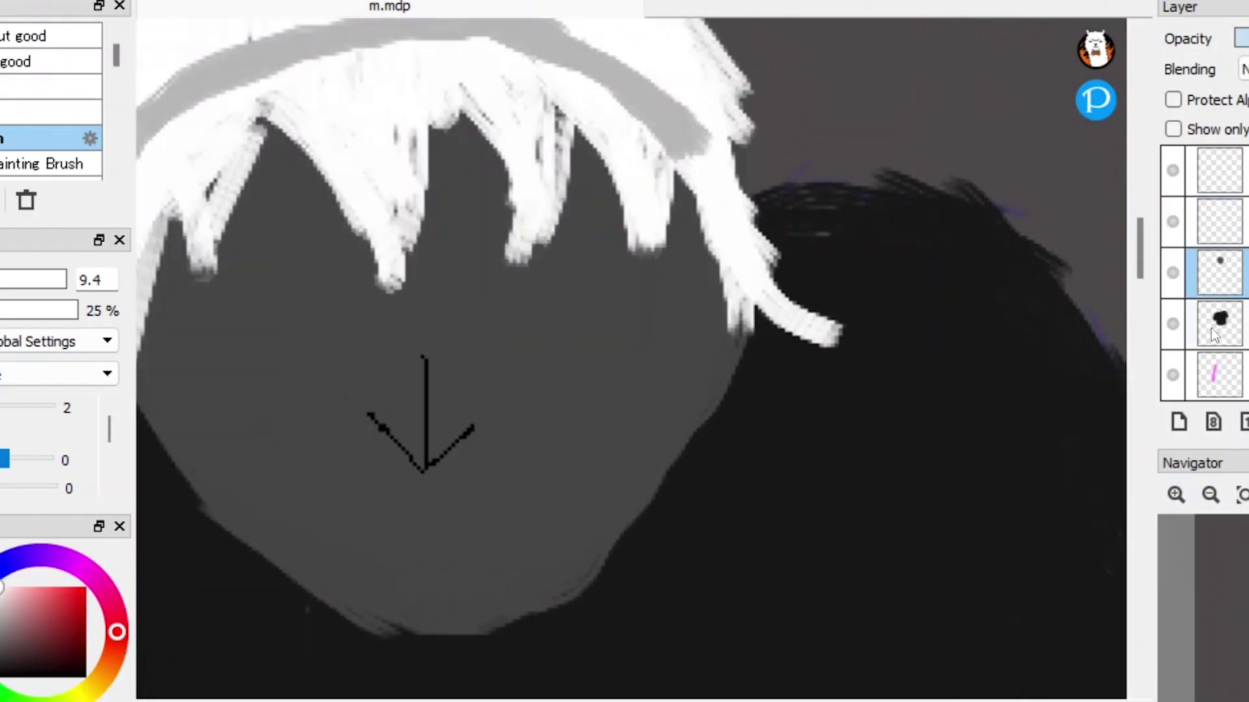
key(ctrl+shift+n)
mouse_move(280, 410)
mouse_down()
mouse_move(343, 430)
mouse_move(312, 448)
mouse_up()
mouse_move(643, 403)
mouse_down()
mouse_move(660, 403)
mouse_move(616, 384)
mouse_move(715, 429)
mouse_up()
mouse_move(280, 403)
mouse_down()
mouse_move(220, 432)
mouse_move(351, 456)
mouse_move(325, 474)
mouse_up()
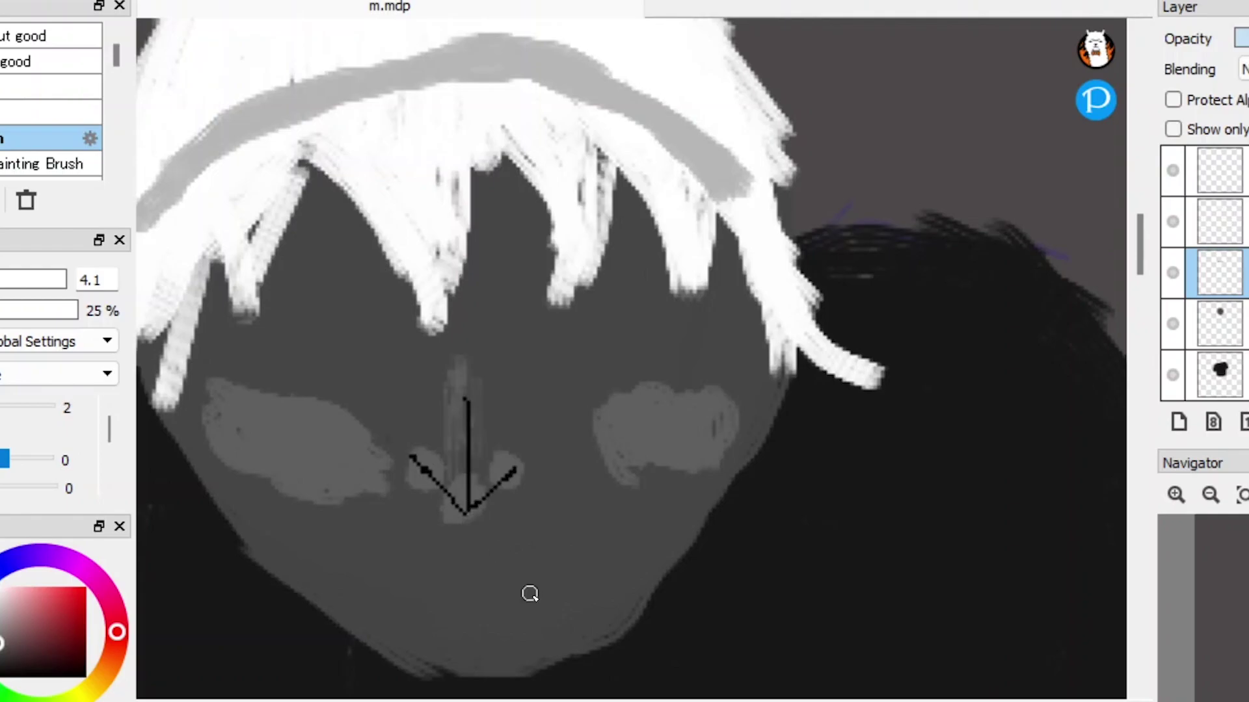
Step: Paint a black mouth below the nose with the 4.1-size brush
drag(474, 567, 526, 579)
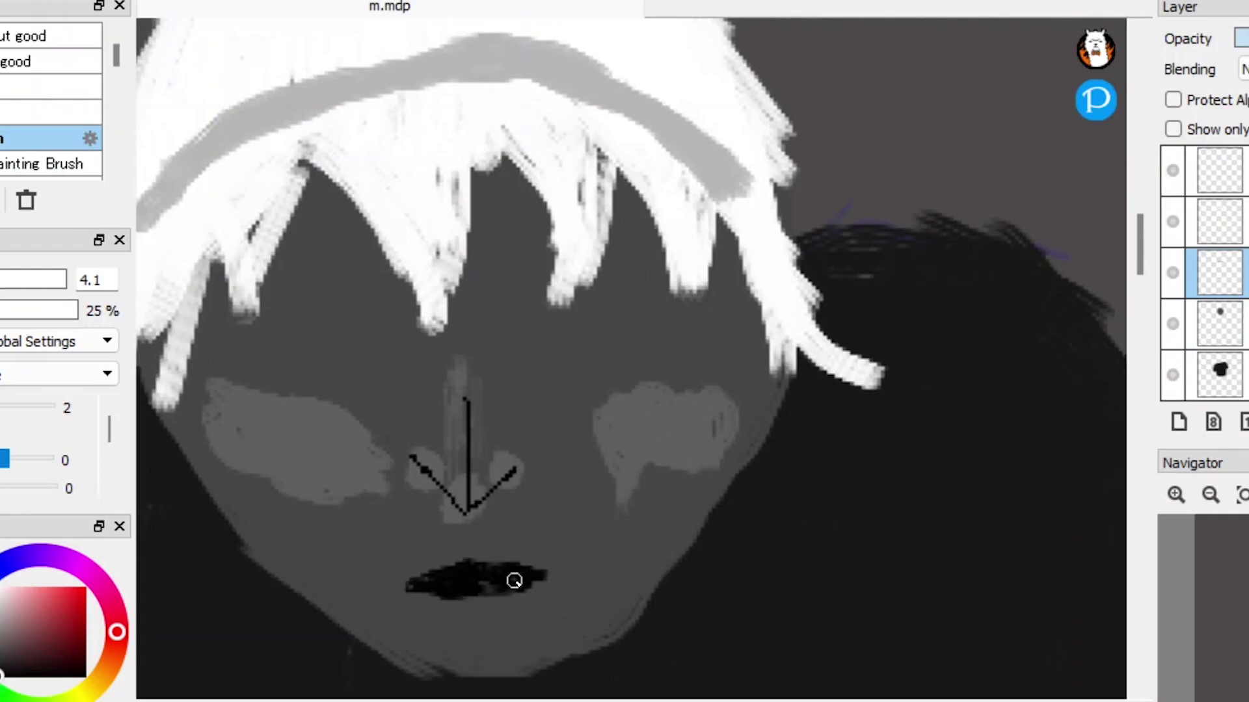
scroll(473, 582, up, 2)
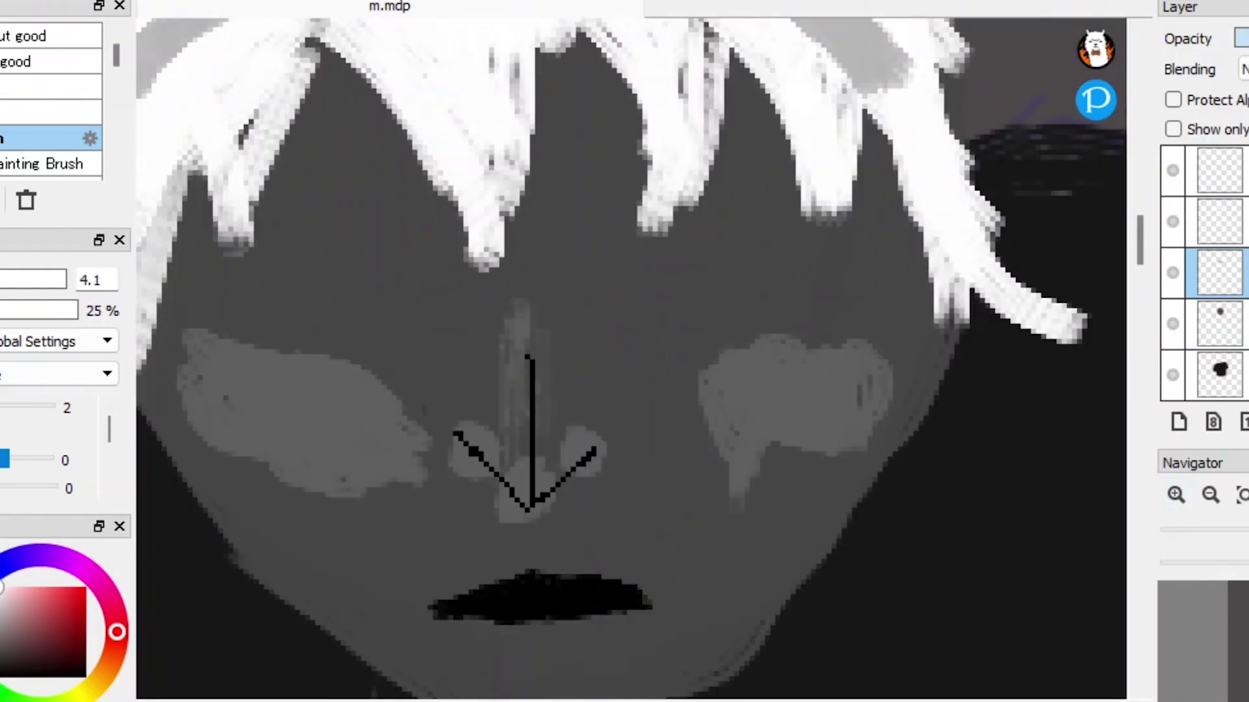
Step: Undo the black mouth and the grey eye-area and nose patches painted on the face
scroll(702, 313, down, 2)
scroll(19, 423, down, 1)
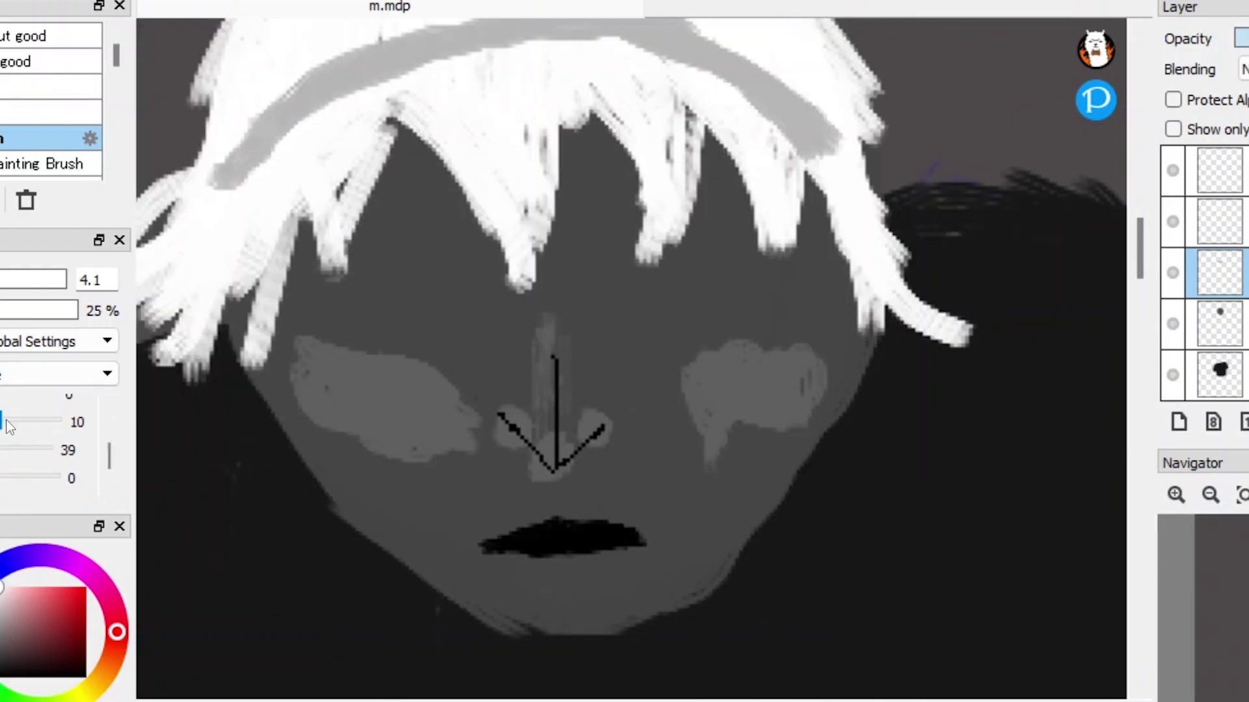
drag(312, 430, 443, 507)
key(ctrl+z)
key(ctrl+z)
key(ctrl+z)
key(ctrl+z)
key(ctrl+z)
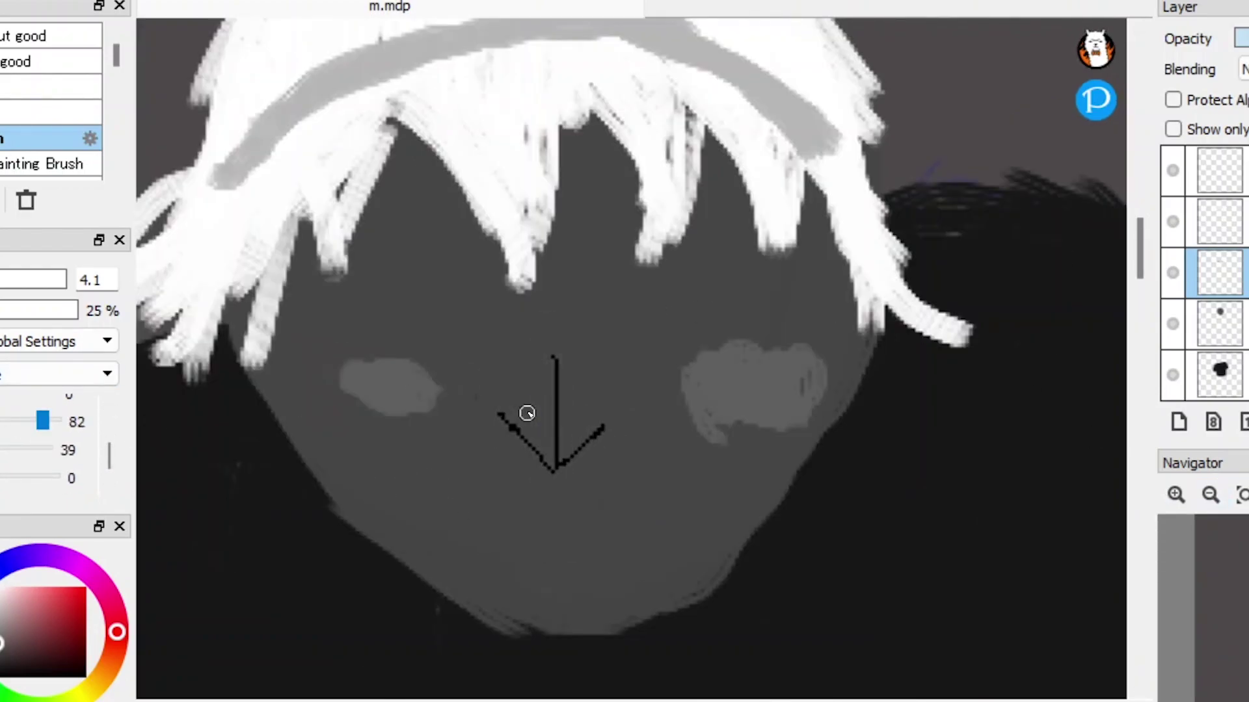
mouse_move(338, 397)
mouse_down()
mouse_move(362, 424)
mouse_move(344, 401)
mouse_move(370, 424)
mouse_move(449, 410)
mouse_up()
key(ctrl+z)
key(ctrl+z)
Step: Paint lighter grey cheek and nose patches and a black mouth directly on the head layer with the 4.1-size brush
mouse_move(547, 465)
mouse_down()
mouse_move(545, 410)
mouse_move(540, 456)
mouse_up()
drag(709, 390, 738, 408)
mouse_move(491, 530)
mouse_down()
mouse_move(538, 529)
mouse_move(482, 536)
mouse_move(586, 540)
mouse_move(527, 535)
mouse_move(575, 528)
mouse_up()
key(ctrl+z)
key(ctrl+z)
scroll(1133, 267, up, 1)
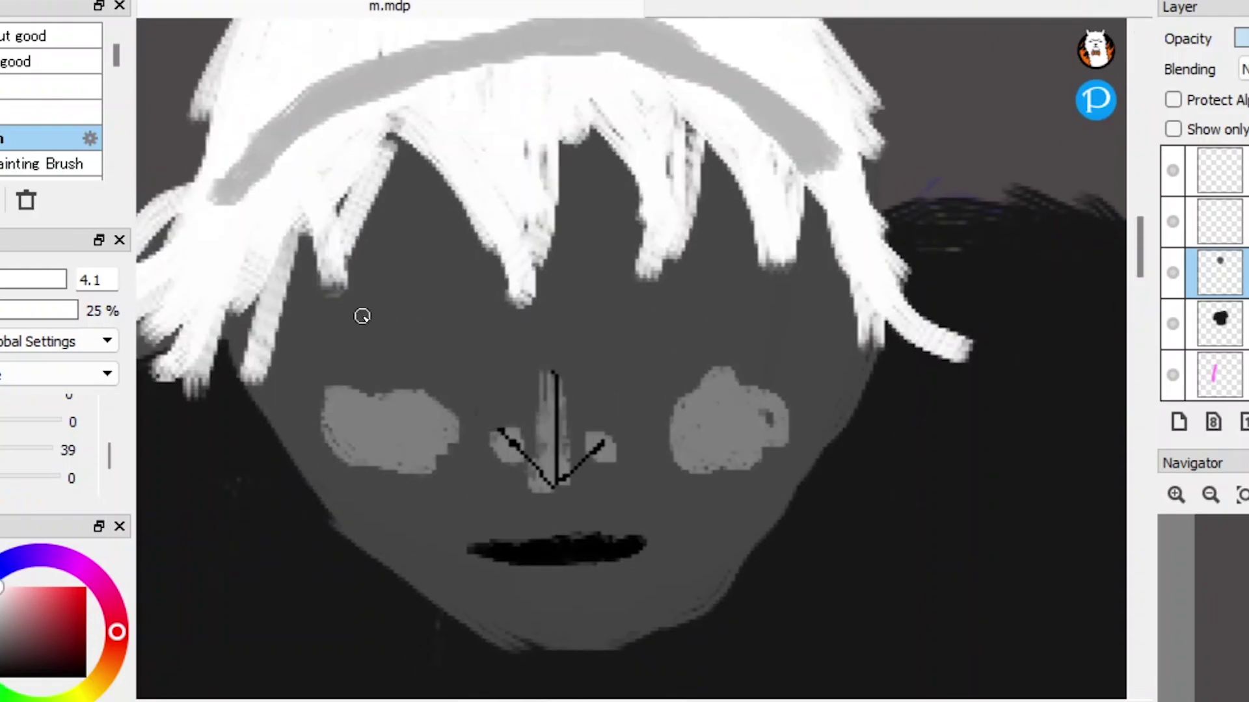
Step: Paint two flat white eye shapes above the cheeks, just below the fringe
mouse_move(361, 308)
mouse_down()
mouse_move(455, 315)
mouse_move(391, 329)
mouse_move(449, 322)
mouse_up()
key(ctrl+z)
key(ctrl+z)
drag(650, 317, 741, 319)
drag(333, 327, 426, 324)
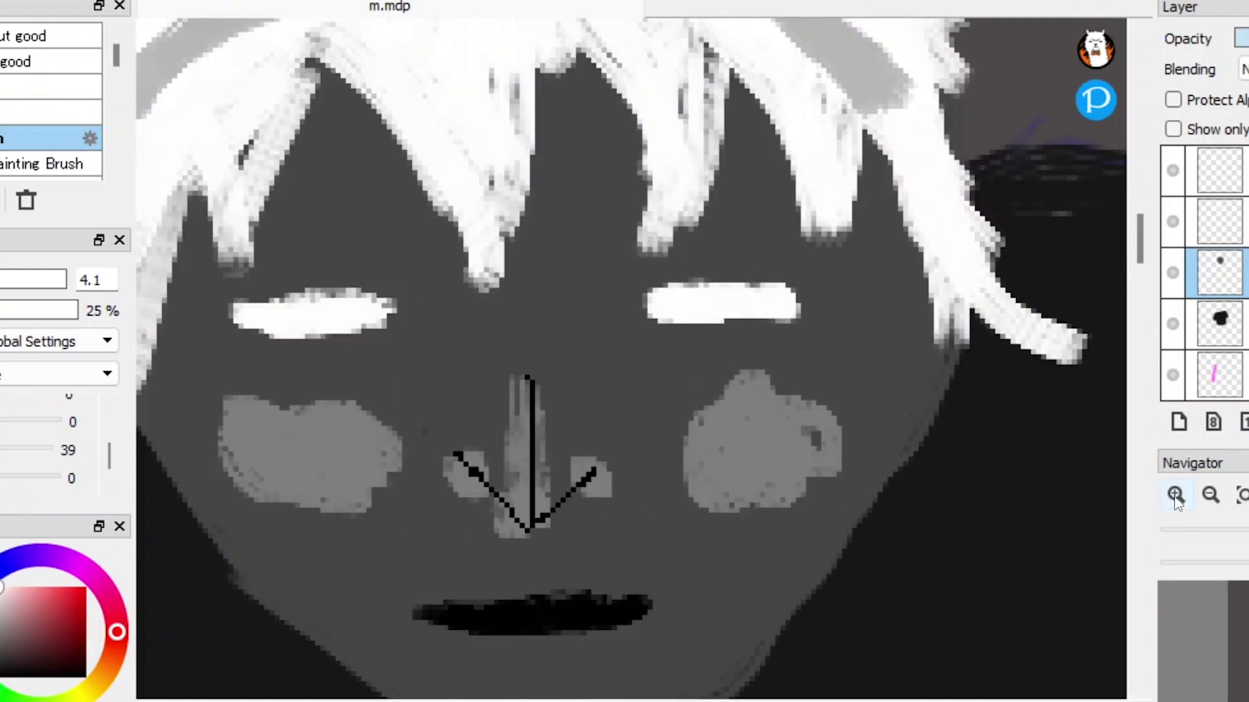
Step: Paint a lighter grey patch across the forehead and dark grey shading along the jawline
scroll(718, 311, up, 1)
drag(546, 140, 540, 244)
scroll(631, 357, down, 3)
click(1, 657)
mouse_move(296, 472)
mouse_down()
mouse_move(476, 624)
mouse_move(787, 475)
mouse_up()
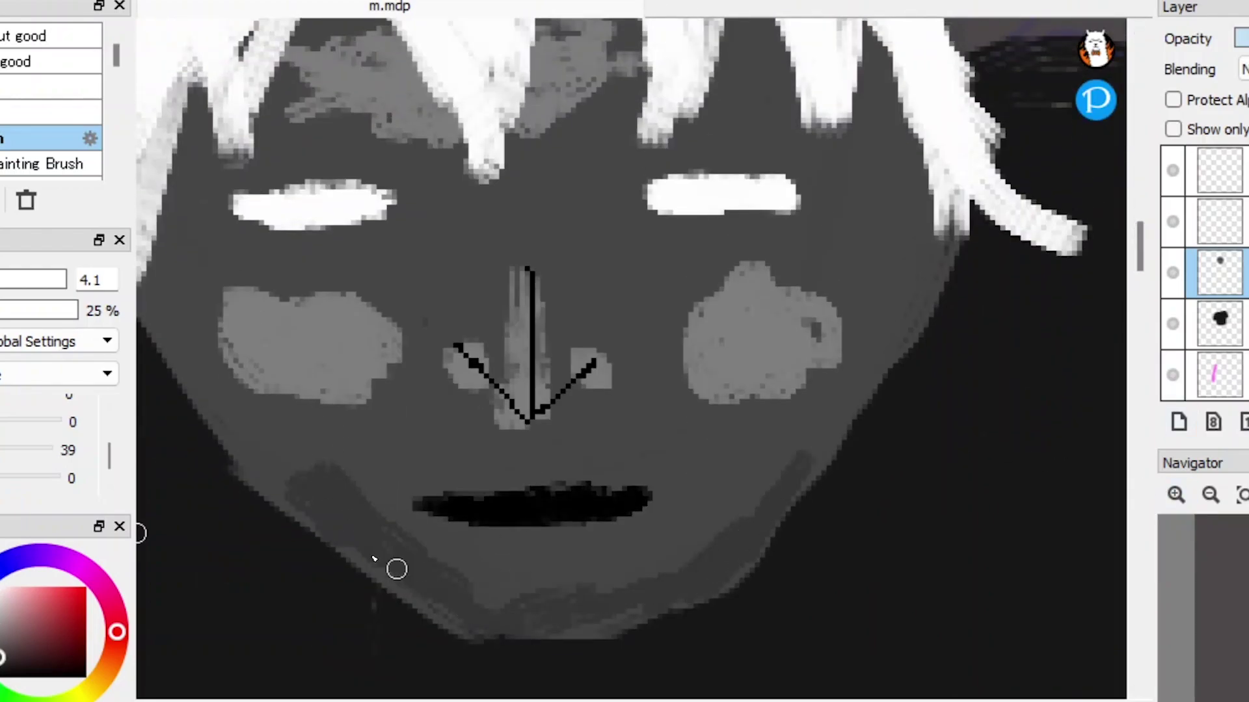
drag(442, 605, 273, 468)
Step: Extend the dark jaw shading and add light grey highlights to the chin and upper lip
click(2, 631)
drag(530, 595, 908, 502)
scroll(535, 605, up, 6)
scroll(578, 573, down, 5)
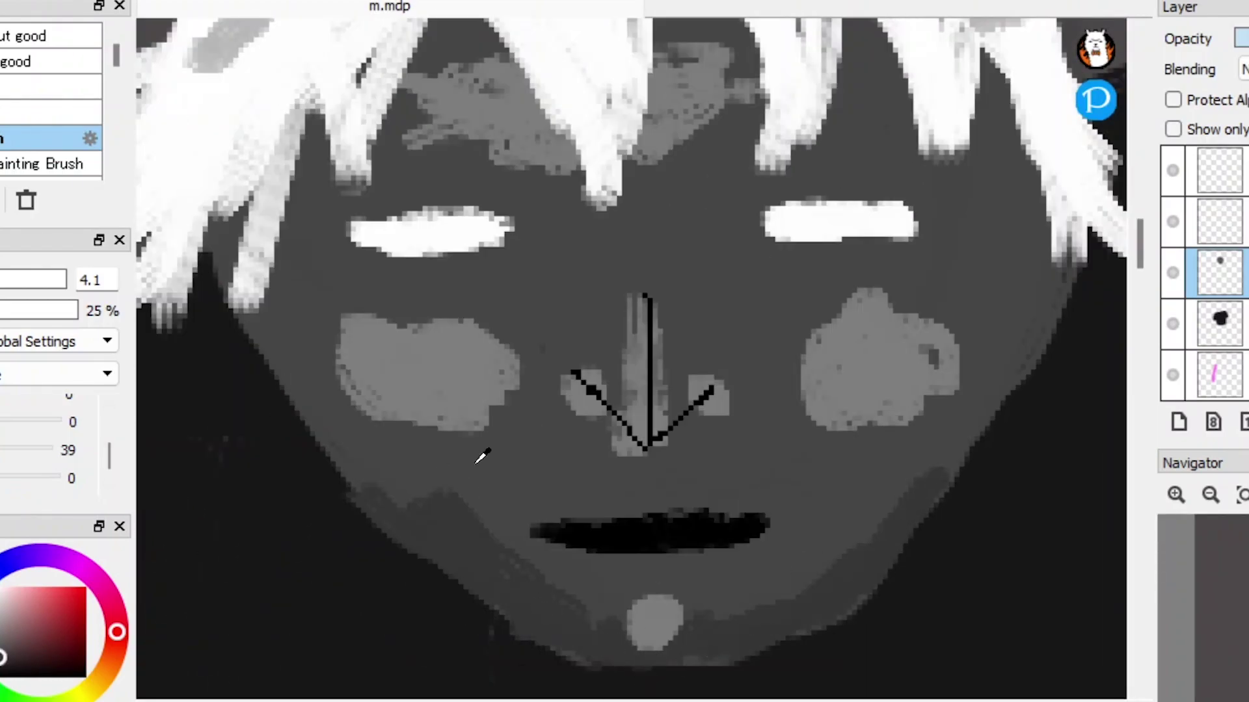
drag(618, 634, 670, 647)
mouse_move(557, 489)
mouse_down()
mouse_move(661, 494)
mouse_move(501, 489)
mouse_up()
Step: Paint dark grey brow shadows above both eyes and shadows on the forehead beneath the hair strands
scroll(501, 489, up, 3)
mouse_move(254, 345)
mouse_down()
mouse_move(455, 300)
mouse_move(338, 312)
mouse_up()
mouse_move(640, 354)
mouse_down()
mouse_move(836, 301)
mouse_move(892, 330)
mouse_up()
mouse_move(507, 280)
mouse_down()
mouse_move(423, 117)
mouse_move(571, 215)
mouse_move(816, 139)
mouse_move(962, 260)
mouse_up()
drag(393, 118, 260, 274)
drag(247, 273, 179, 403)
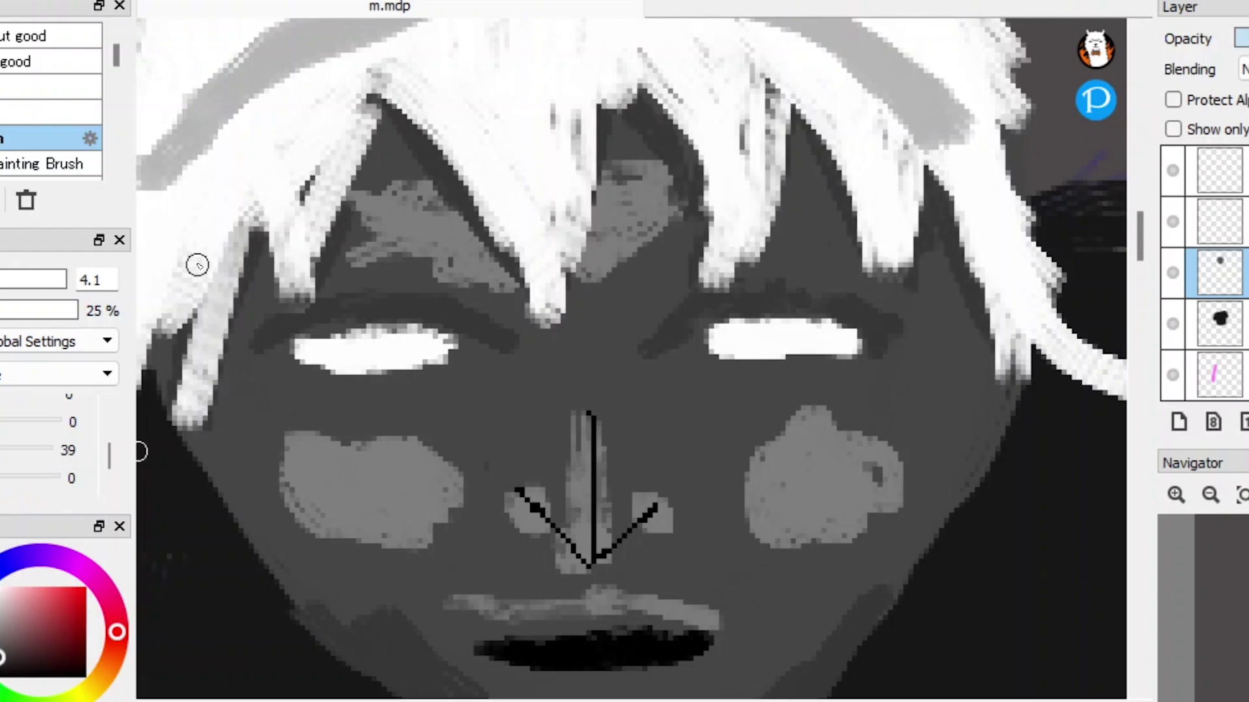
Step: Set the brush's mixing value to 49 and blend the left cheek and both sides of the jaw into the skin
scroll(195, 186, down, 3)
click(14, 423)
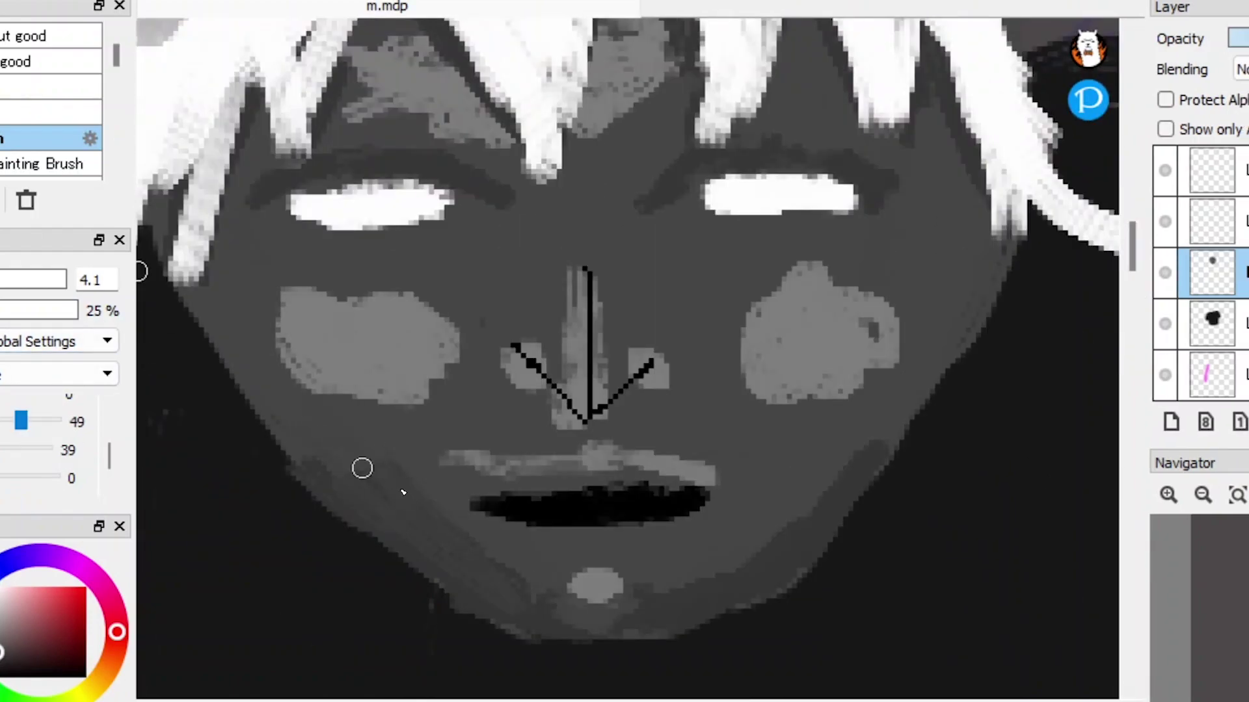
mouse_move(393, 266)
mouse_down()
mouse_move(326, 354)
mouse_move(365, 282)
mouse_move(197, 250)
mouse_move(307, 245)
mouse_move(377, 368)
mouse_move(287, 311)
mouse_up()
alt+click(338, 286)
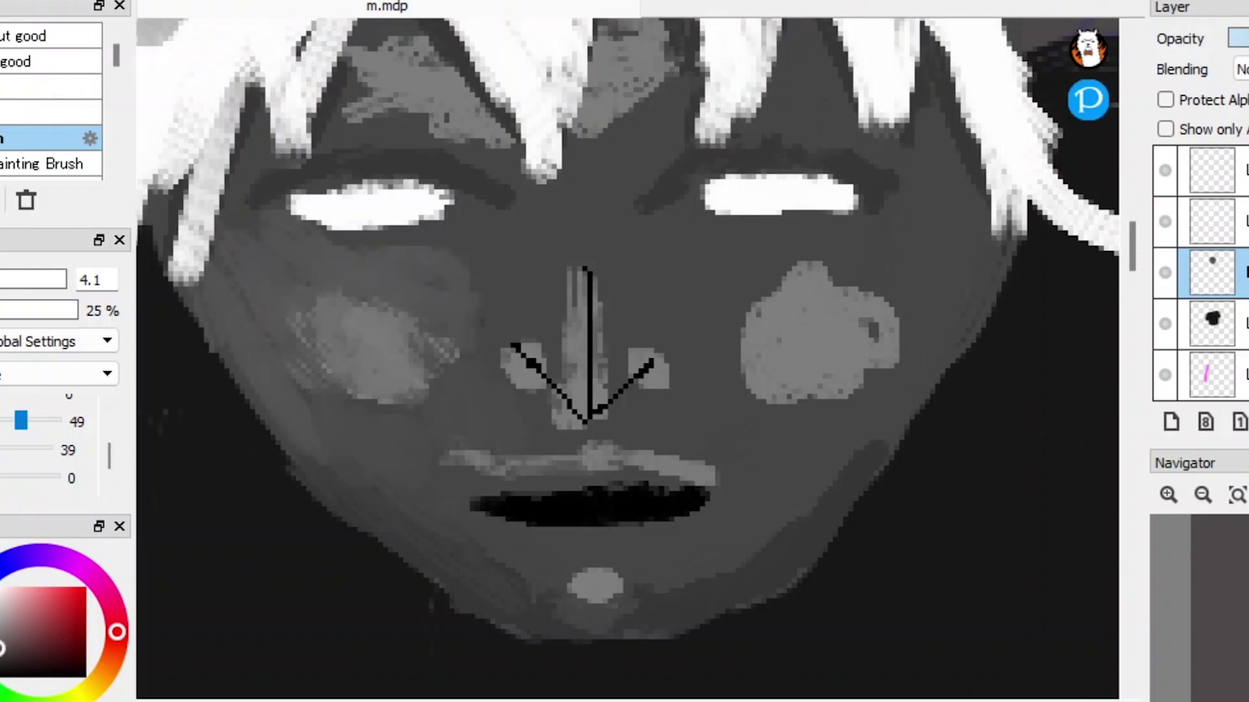
drag(774, 504, 663, 569)
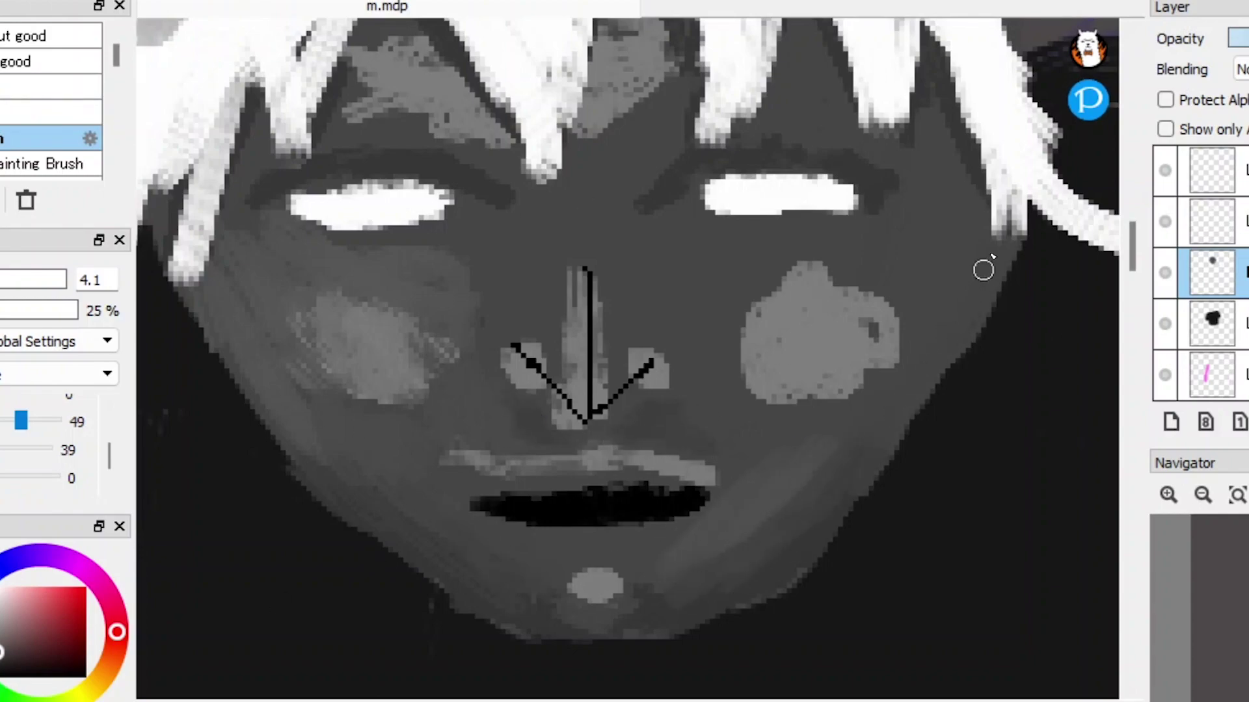
Step: Blend the edges of the right cheek patch and repaint its lighter centre
mouse_move(794, 281)
mouse_down()
mouse_move(719, 256)
mouse_move(898, 332)
mouse_move(813, 403)
mouse_up()
mouse_move(684, 250)
mouse_down()
mouse_move(831, 257)
mouse_move(894, 352)
mouse_move(780, 457)
mouse_up()
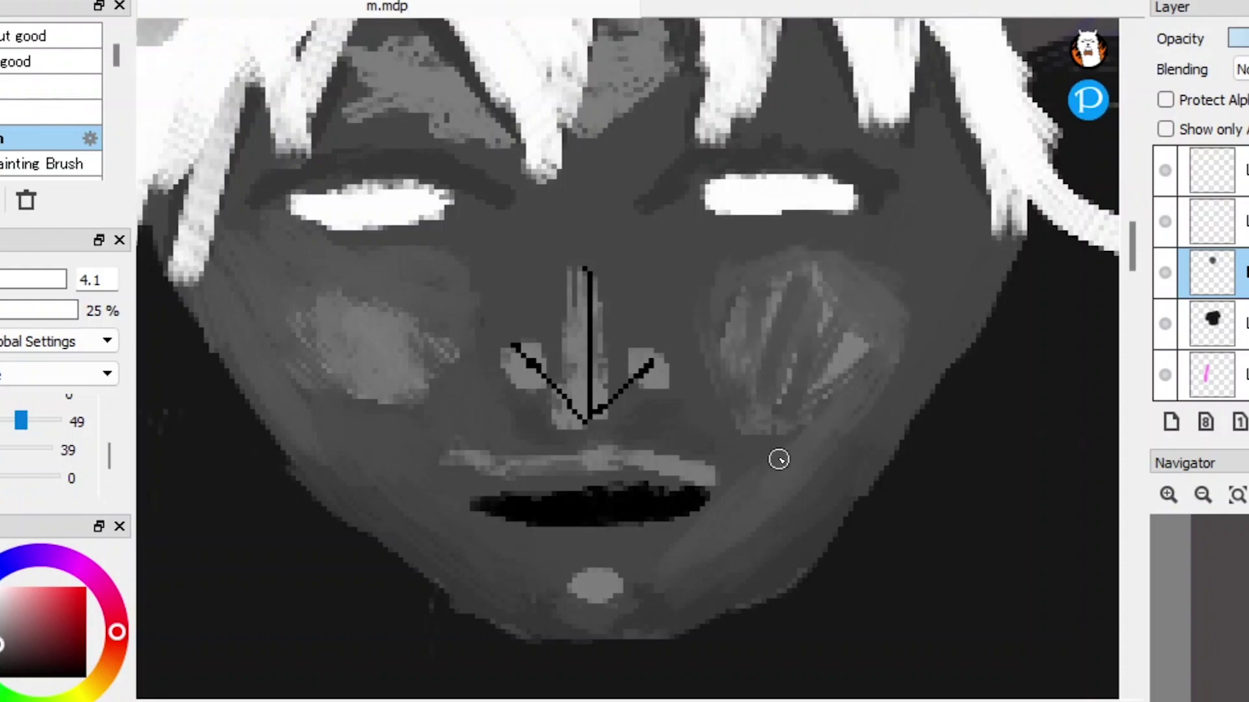
mouse_move(785, 293)
mouse_down()
mouse_move(850, 342)
mouse_move(793, 377)
mouse_up()
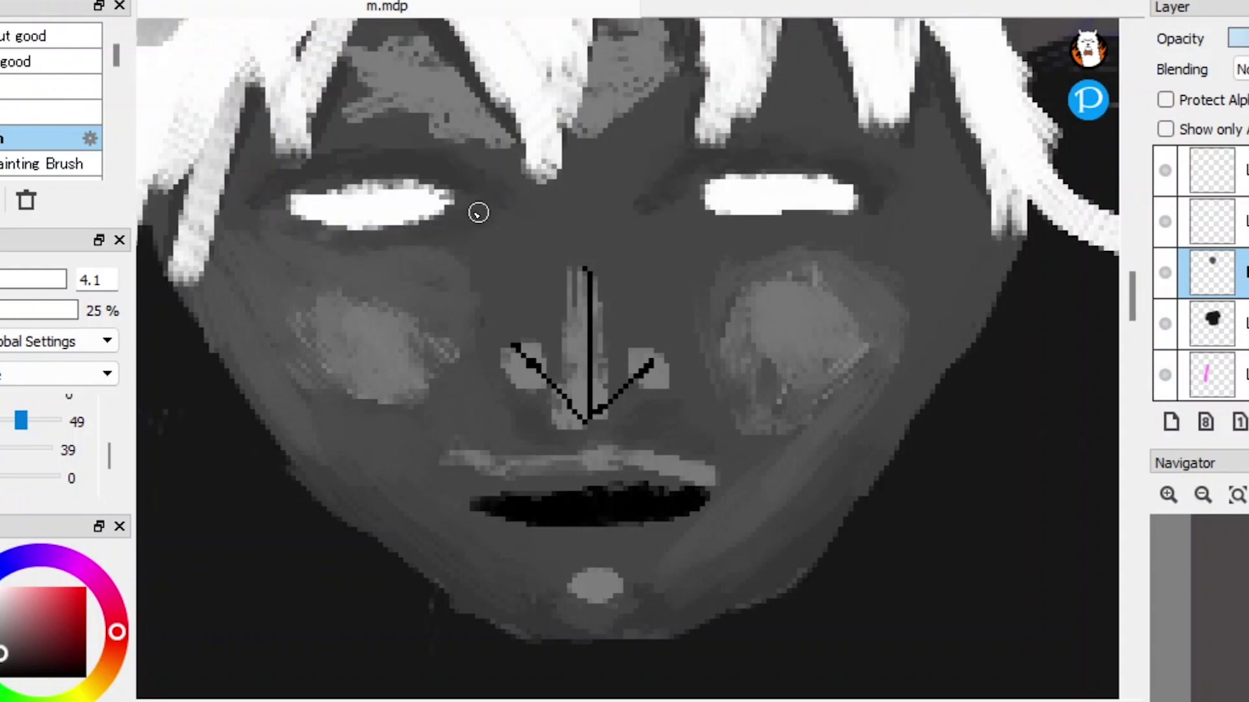
Step: Shade around both eyes and blend the nose and forehead patches into the surrounding skin
drag(669, 220, 764, 232)
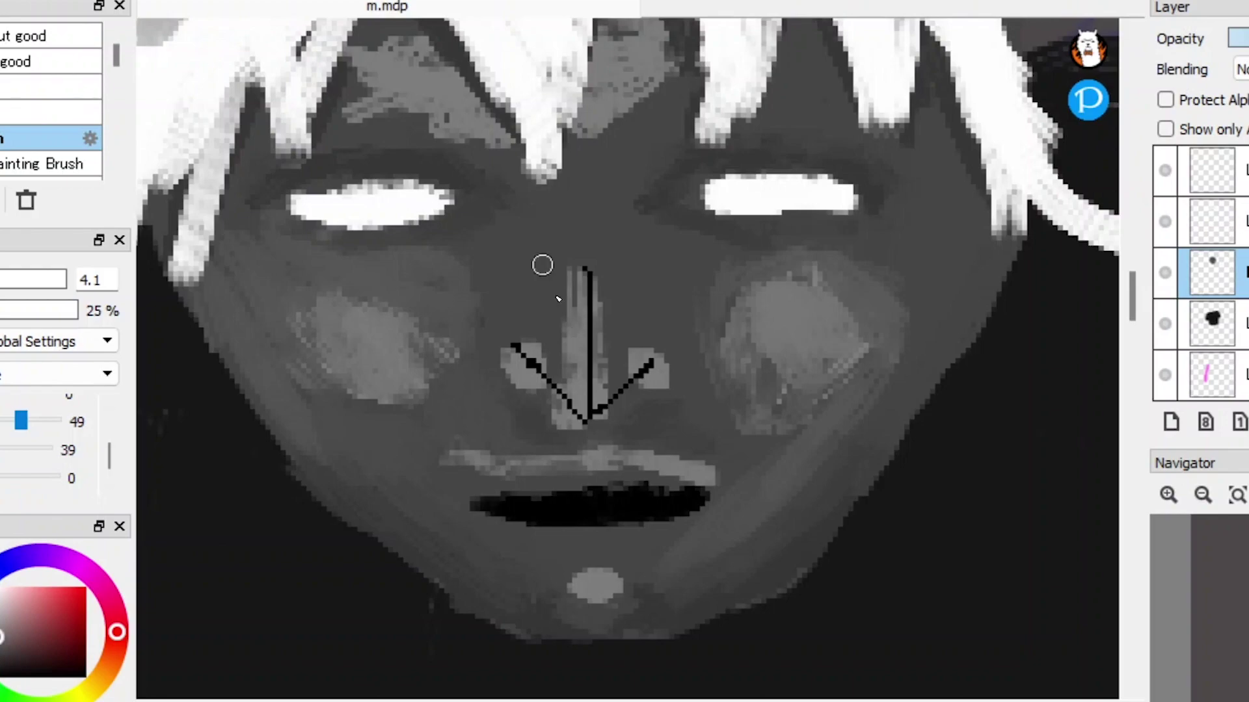
mouse_move(513, 364)
mouse_down()
mouse_move(616, 334)
mouse_move(650, 371)
mouse_up()
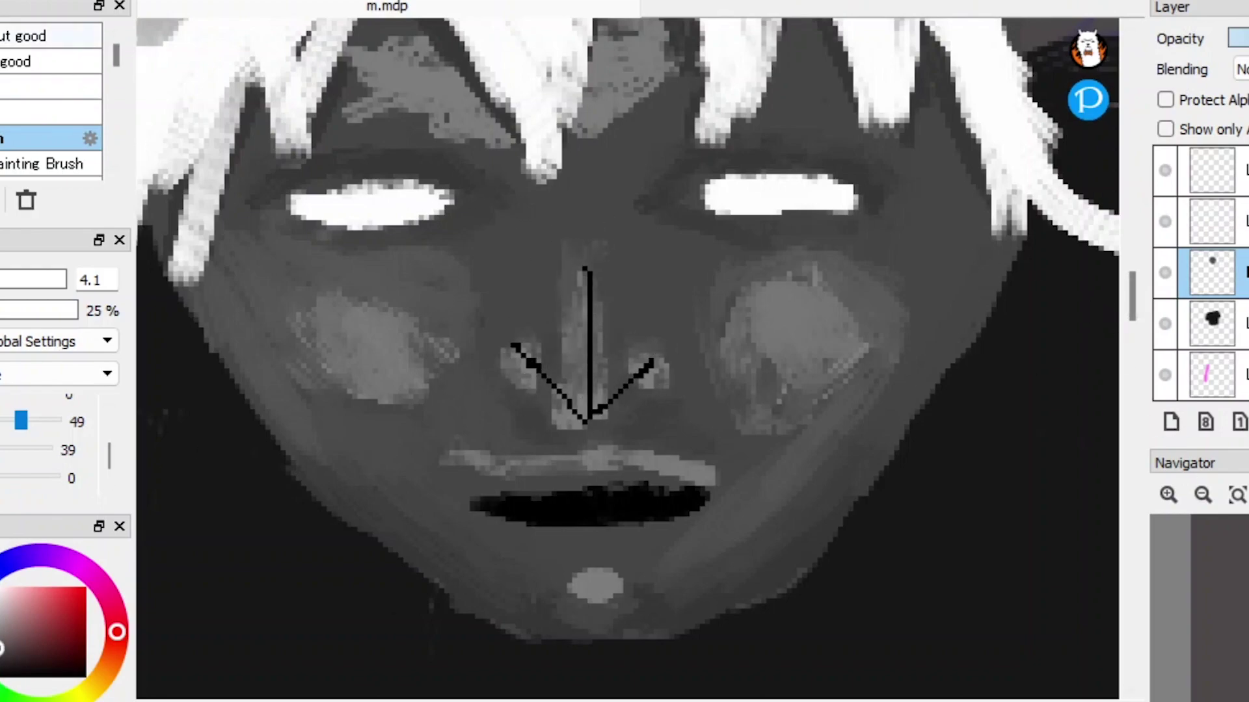
drag(433, 282, 406, 393)
drag(1131, 296, 1113, 254)
scroll(572, 399, up, 4)
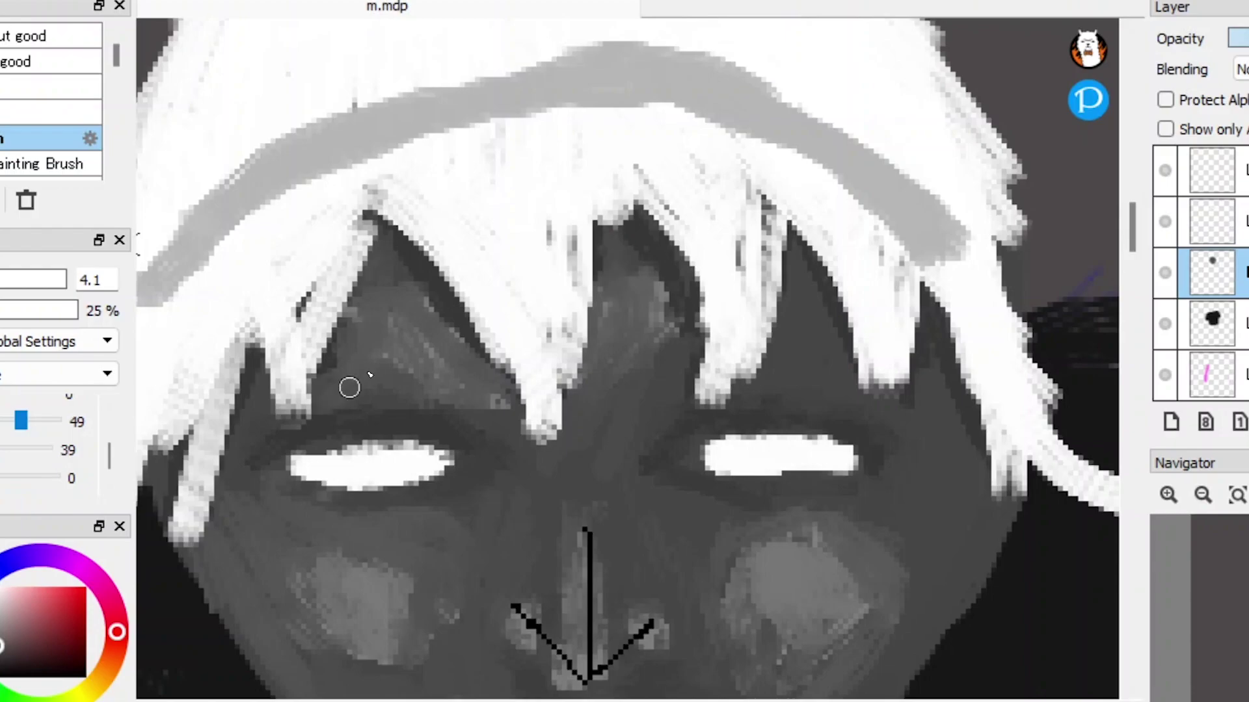
Step: Paint a soft shadow under the nose and blend the upper lip and chin highlights
scroll(592, 442, down, 4)
alt+click(592, 442)
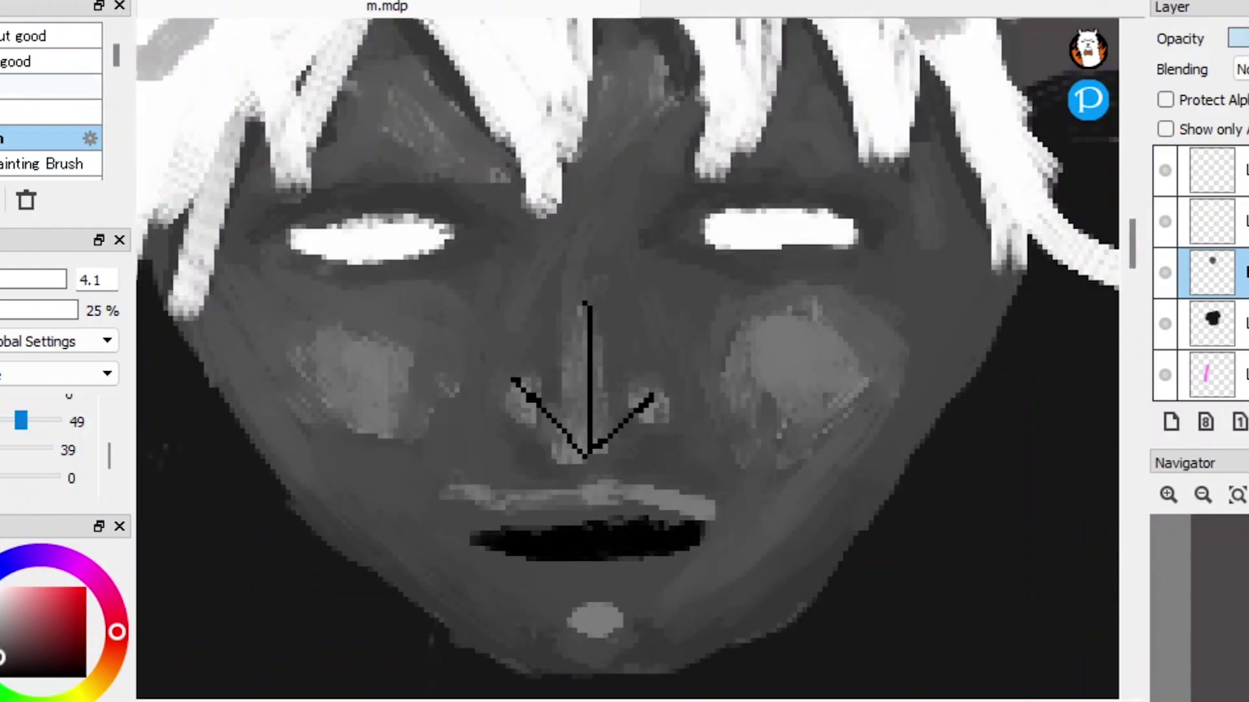
drag(611, 469, 546, 468)
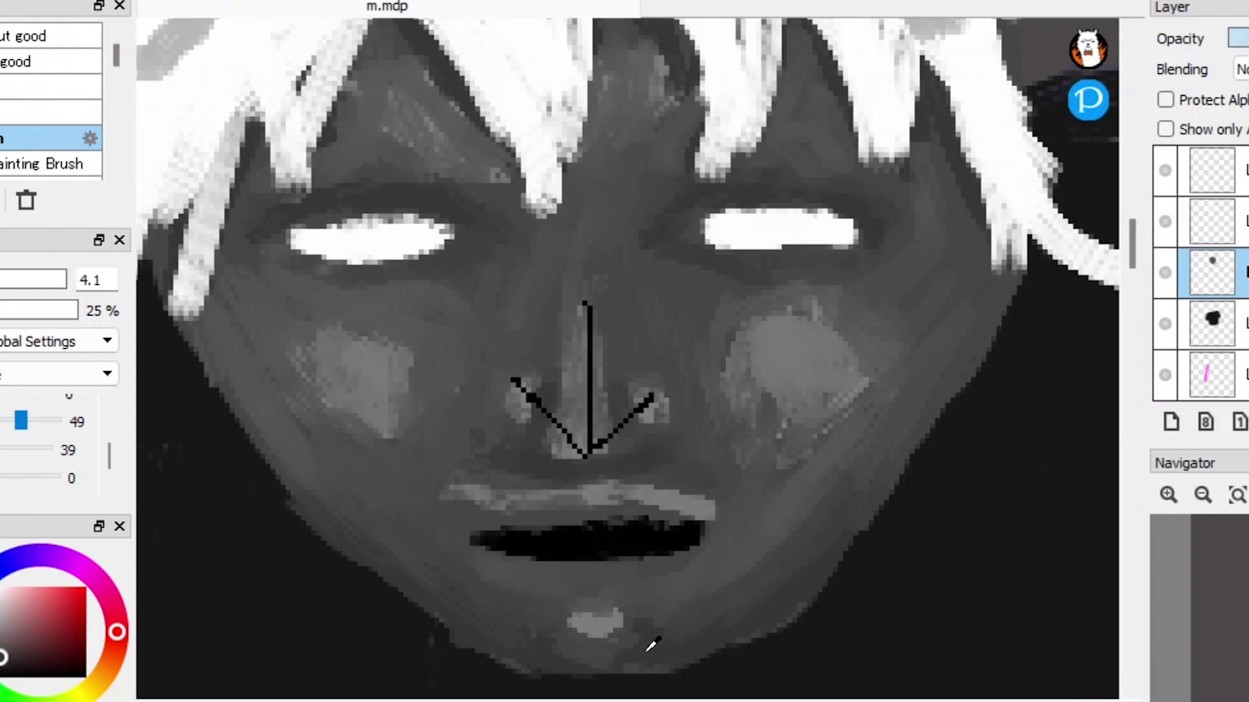
click(1203, 497)
click(1168, 495)
drag(474, 496, 709, 500)
Step: Soften both cheek highlights and blend the skin between the nose and the right eye
mouse_move(384, 403)
mouse_down()
mouse_move(367, 342)
mouse_move(374, 410)
mouse_up()
drag(806, 351, 774, 423)
mouse_move(378, 397)
mouse_down()
mouse_move(344, 449)
mouse_move(351, 351)
mouse_up()
mouse_move(748, 338)
mouse_down()
mouse_move(824, 311)
mouse_move(839, 422)
mouse_up()
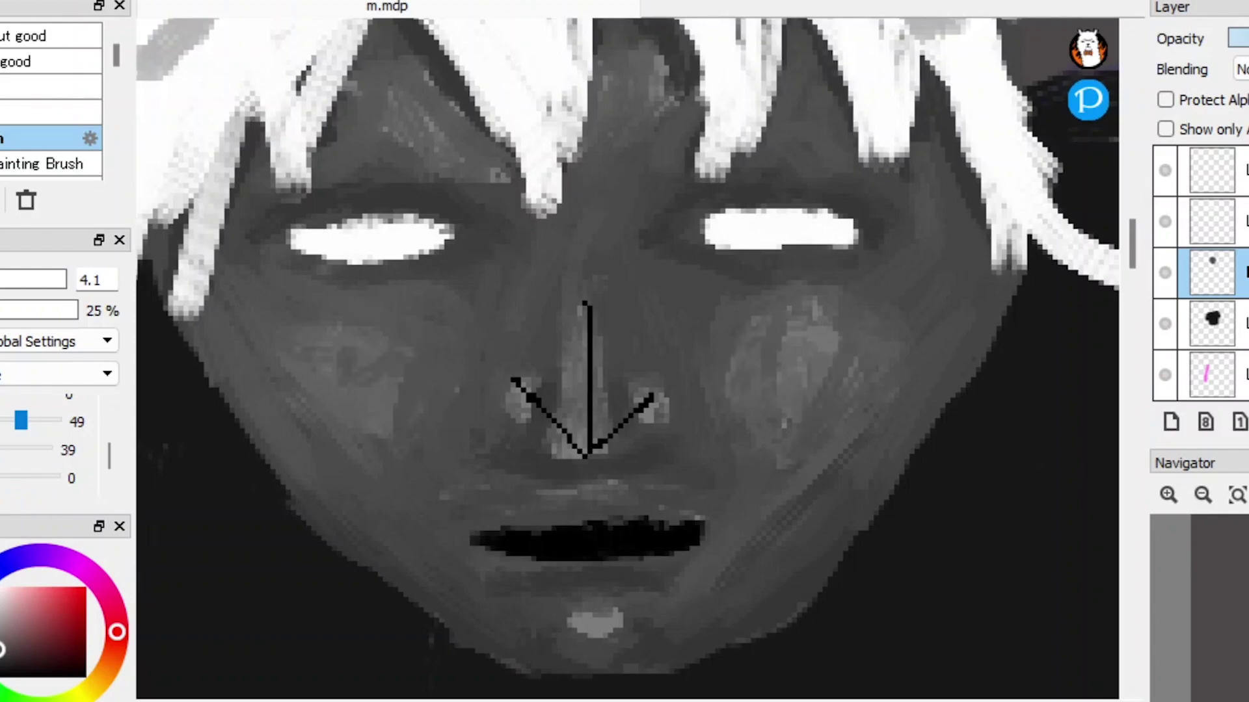
drag(712, 354, 656, 286)
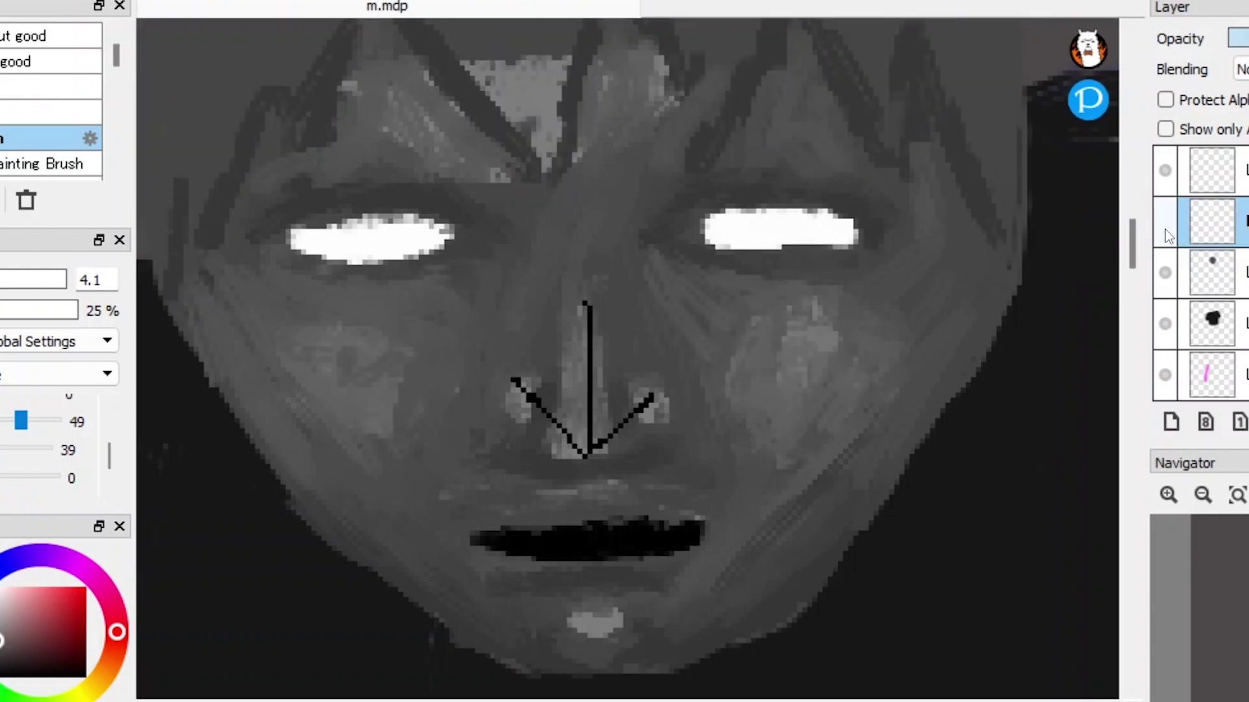
Step: Remove the black guide lines over the nose and paint dark shading around the nostrils
key(ctrl+z)
scroll(444, 313, up, 1)
drag(443, 313, 449, 306)
scroll(594, 312, down, 1)
drag(594, 313, 612, 345)
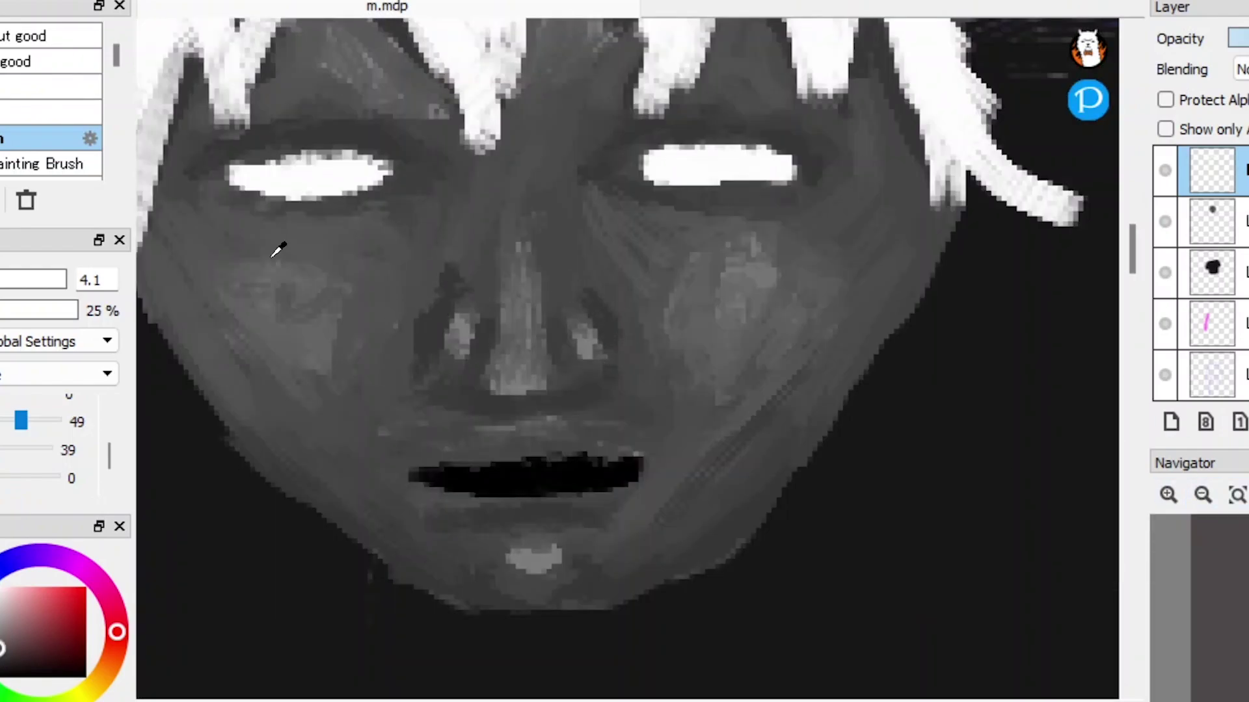
Step: Try to blend the chin highlight and brighten the left cheek on the hair layer
drag(521, 560, 556, 557)
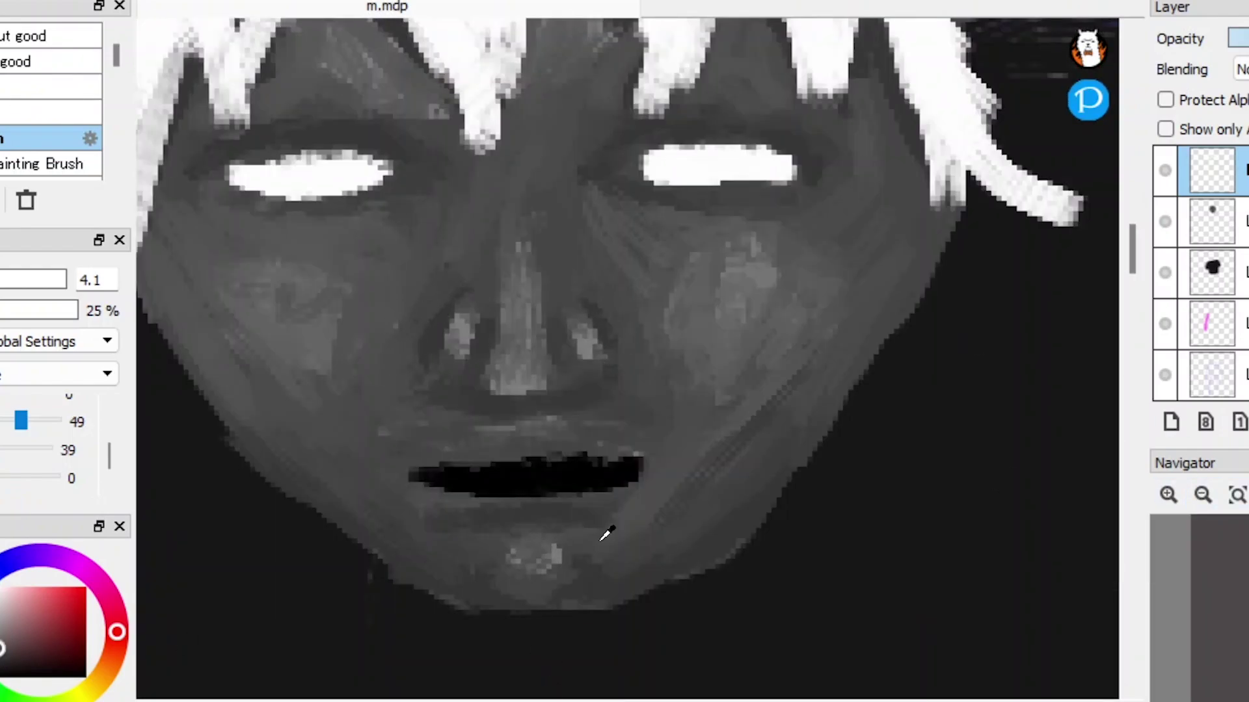
drag(292, 315, 304, 286)
scroll(404, 357, up, 3)
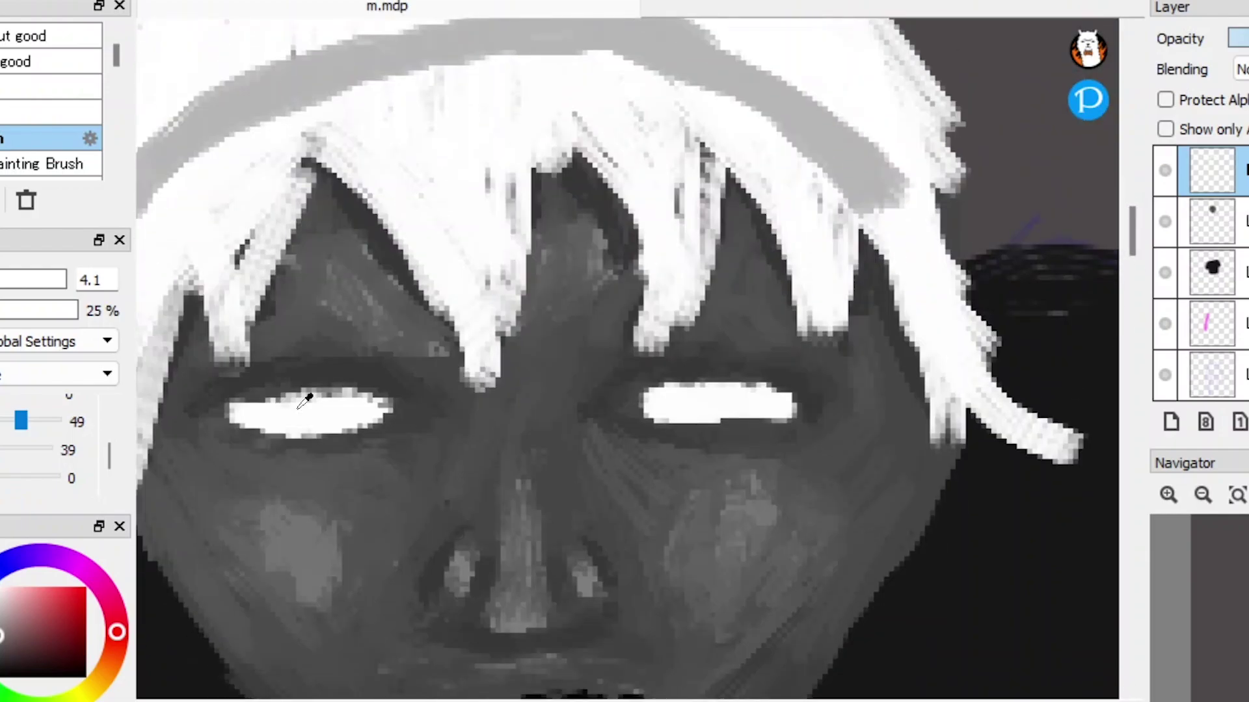
scroll(495, 187, down, 3)
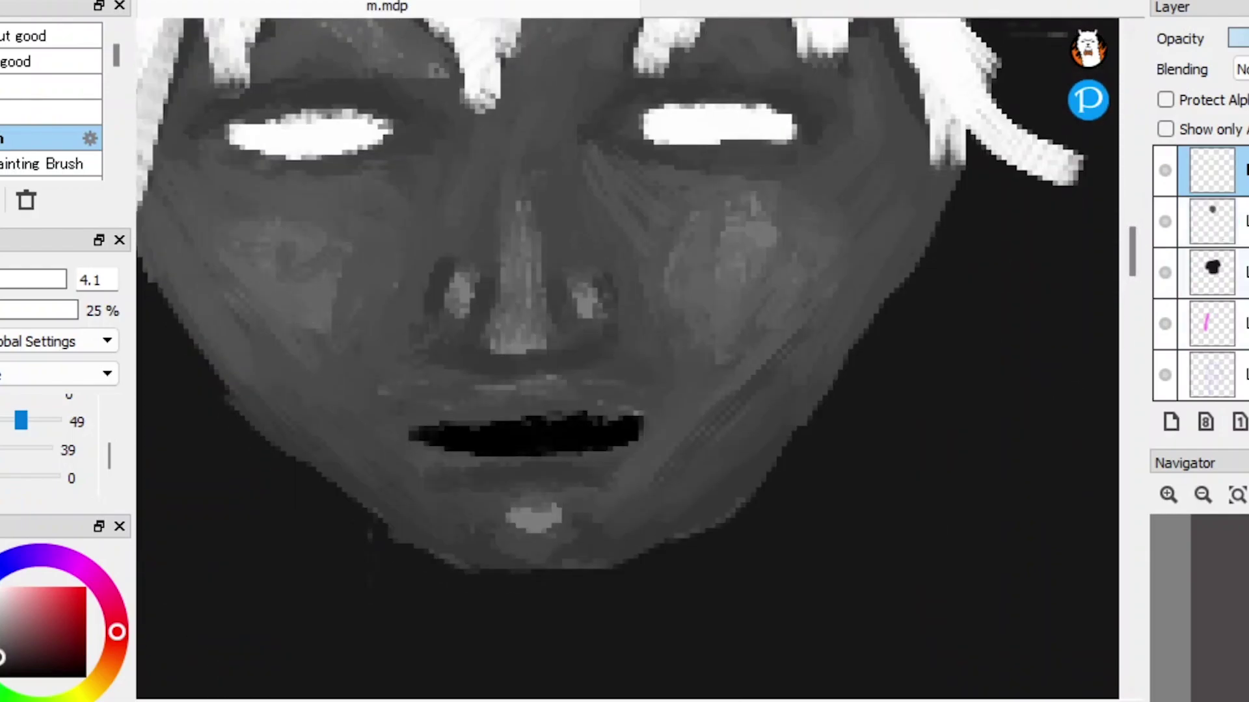
Step: On the head layer, shade around the nostrils, brighten both cheeks and deepen the shadows around the eyes
click(1211, 221)
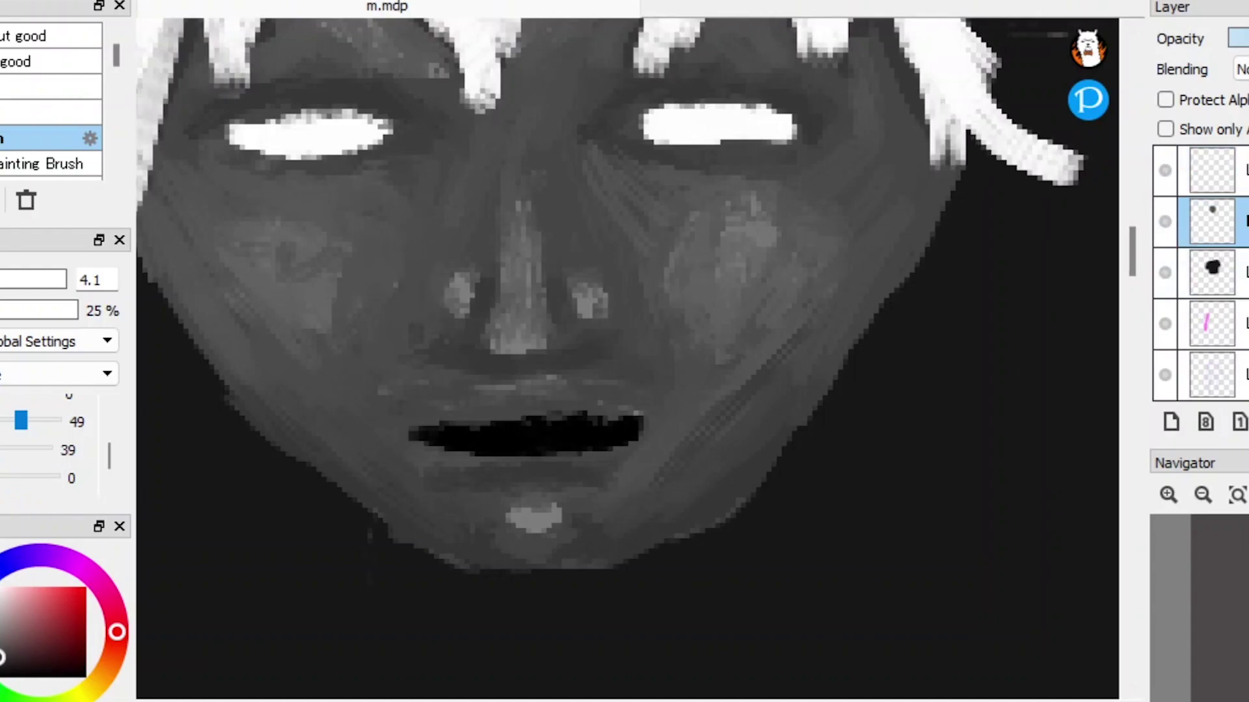
scroll(527, 245, up, 2)
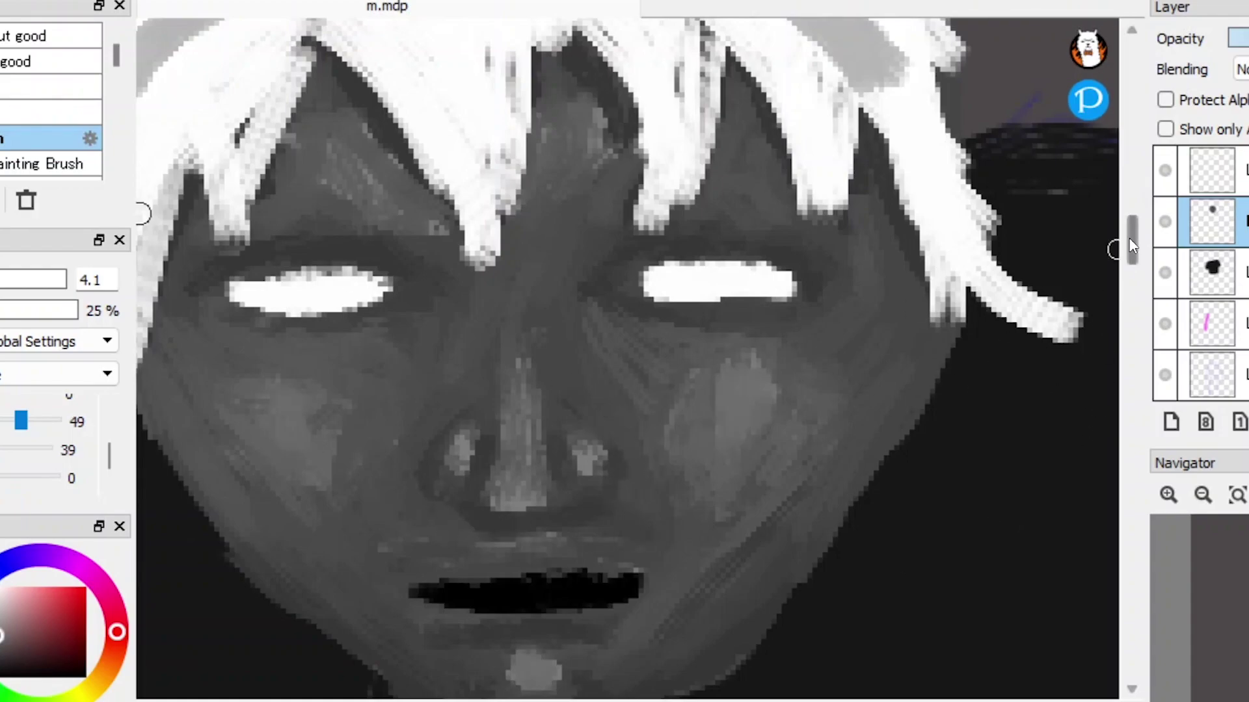
scroll(1118, 246, down, 2)
scroll(1118, 245, up, 4)
alt+click(248, 345)
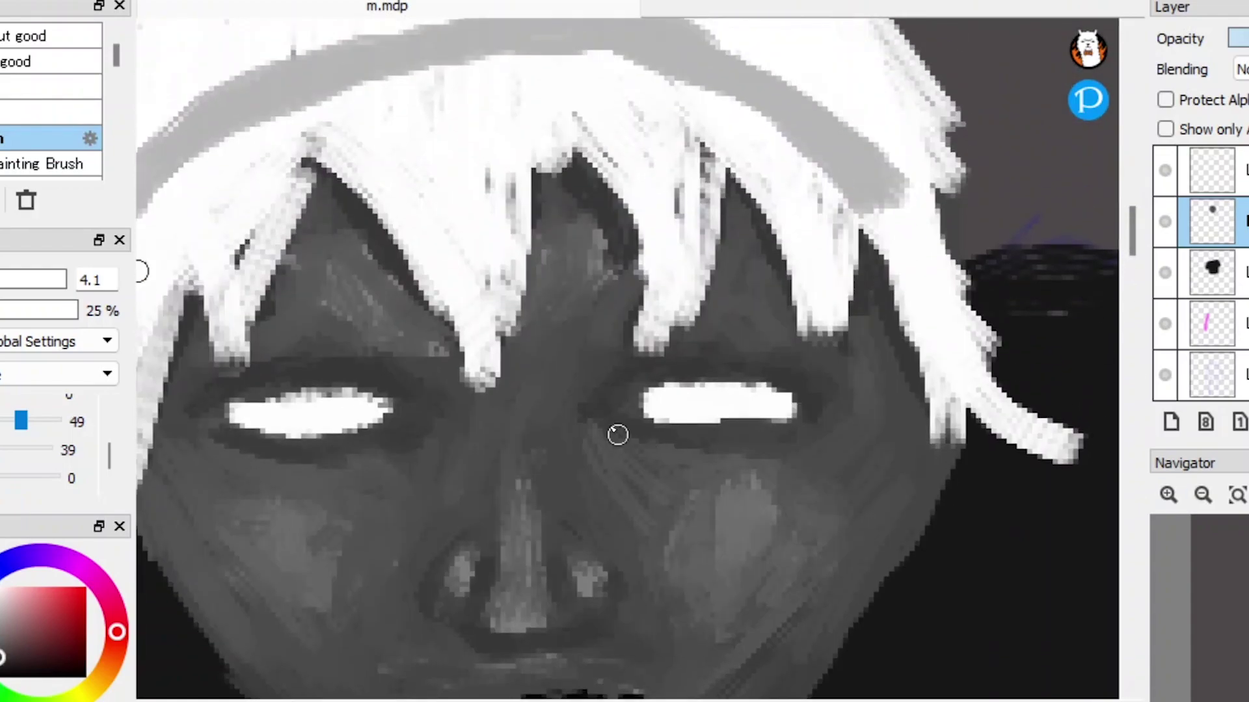
Step: Set the brush's mixing value to 0 and paint a black pupil in each white eye
drag(21, 421, 1, 421)
scroll(520, 351, up, 2)
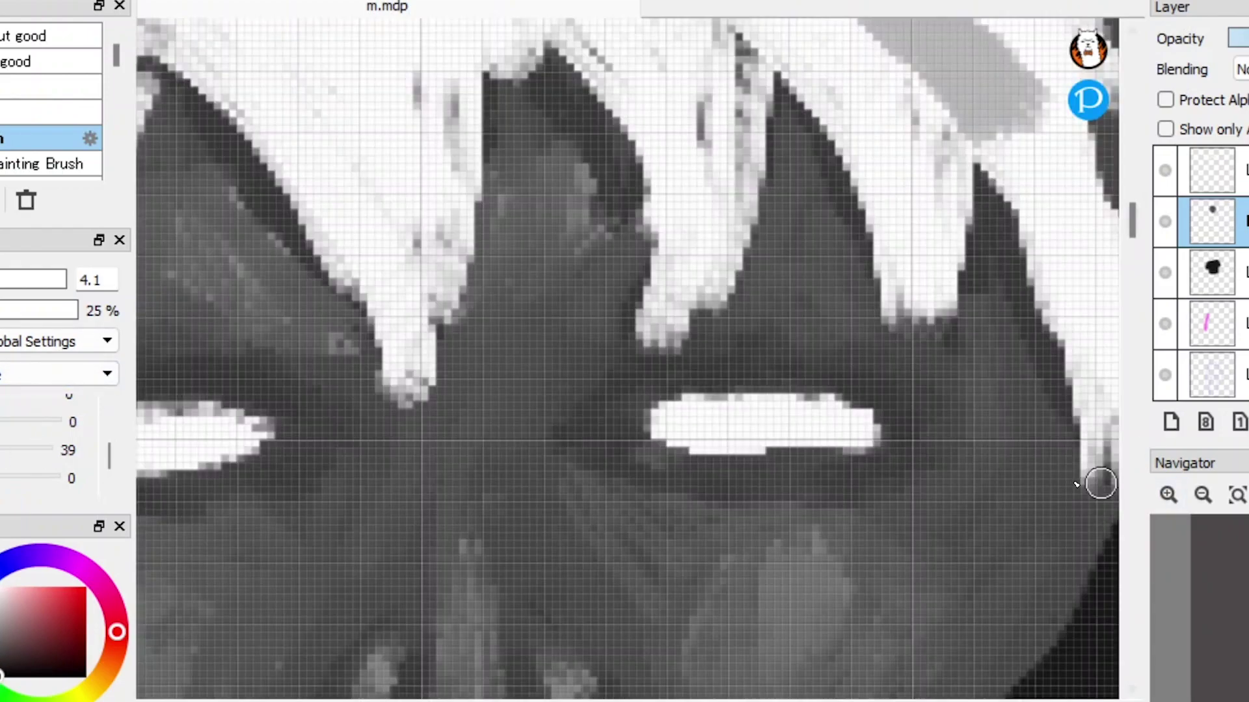
click(385, 354)
click(995, 354)
click(1202, 496)
scroll(1121, 261, down, 1)
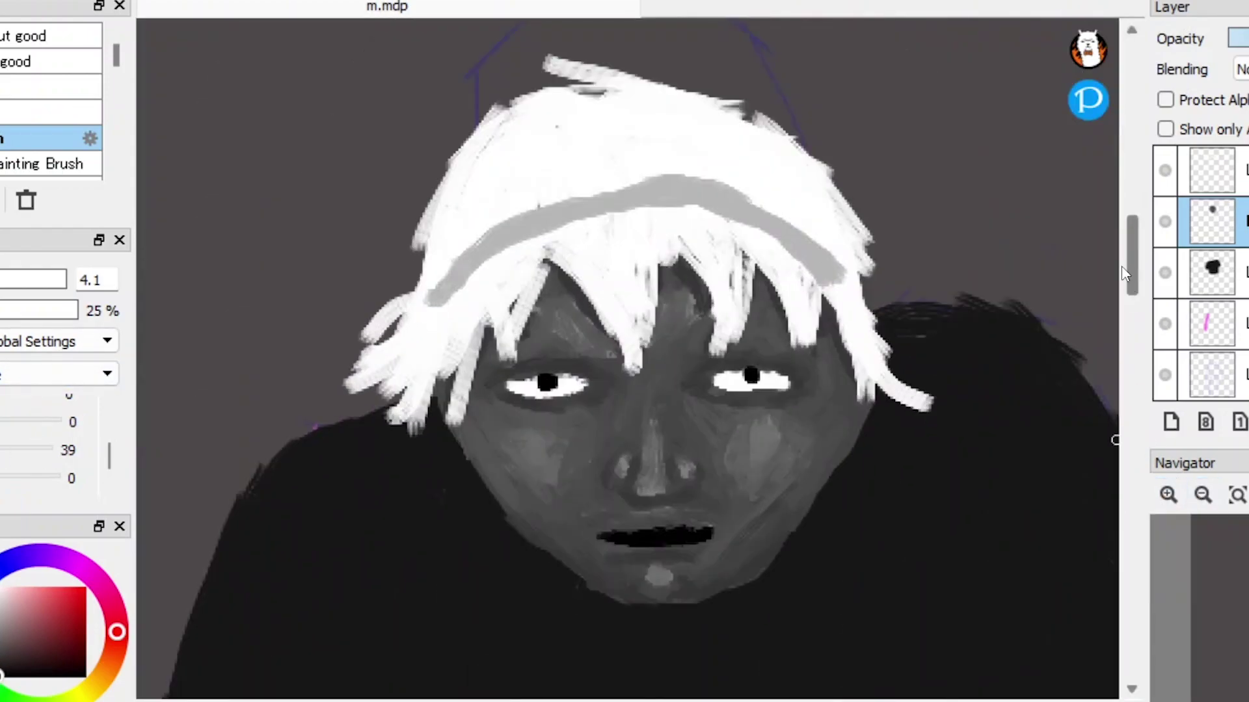
Step: Paint slanted white eyebrows above both eyes, angled down toward the nose
scroll(1110, 286, up, 3)
scroll(1111, 286, up, 3)
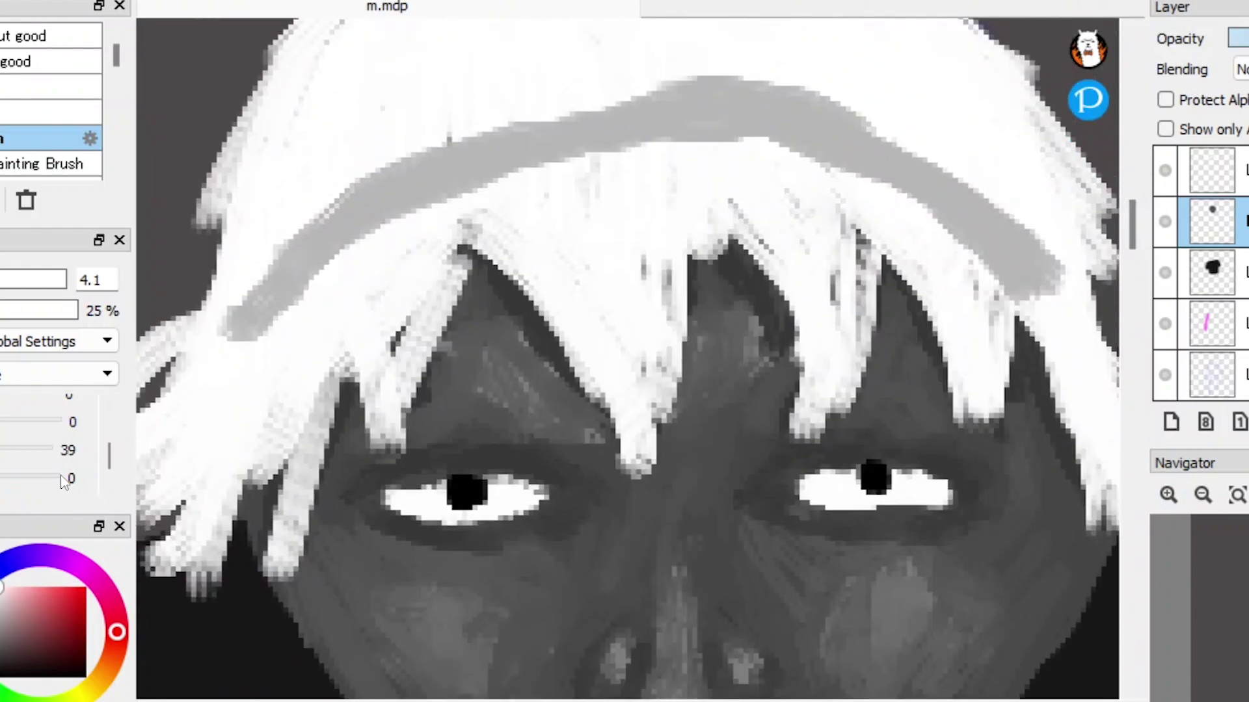
drag(416, 357, 589, 400)
drag(845, 409, 949, 367)
click(1202, 496)
click(1168, 495)
click(1168, 496)
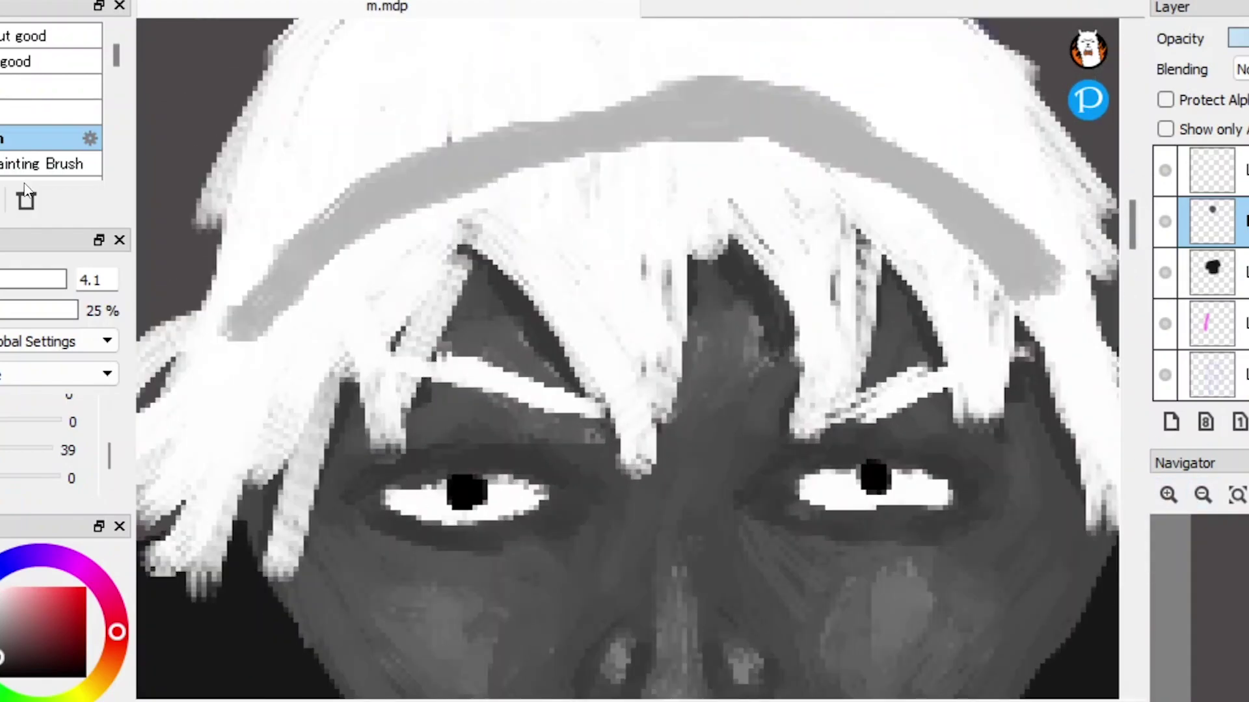
Step: On the hair layer, fill out the white hair along the crown and both sides with an 11-size brush
click(1201, 496)
click(1212, 170)
mouse_move(494, 238)
mouse_down()
mouse_move(455, 351)
mouse_move(705, 189)
mouse_move(864, 429)
mouse_up()
mouse_move(833, 306)
mouse_down()
mouse_move(705, 198)
mouse_move(644, 167)
mouse_move(730, 145)
mouse_up()
mouse_move(606, 164)
mouse_down()
mouse_move(466, 175)
mouse_move(432, 223)
mouse_up()
drag(748, 107, 890, 253)
scroll(625, 358, up, 2)
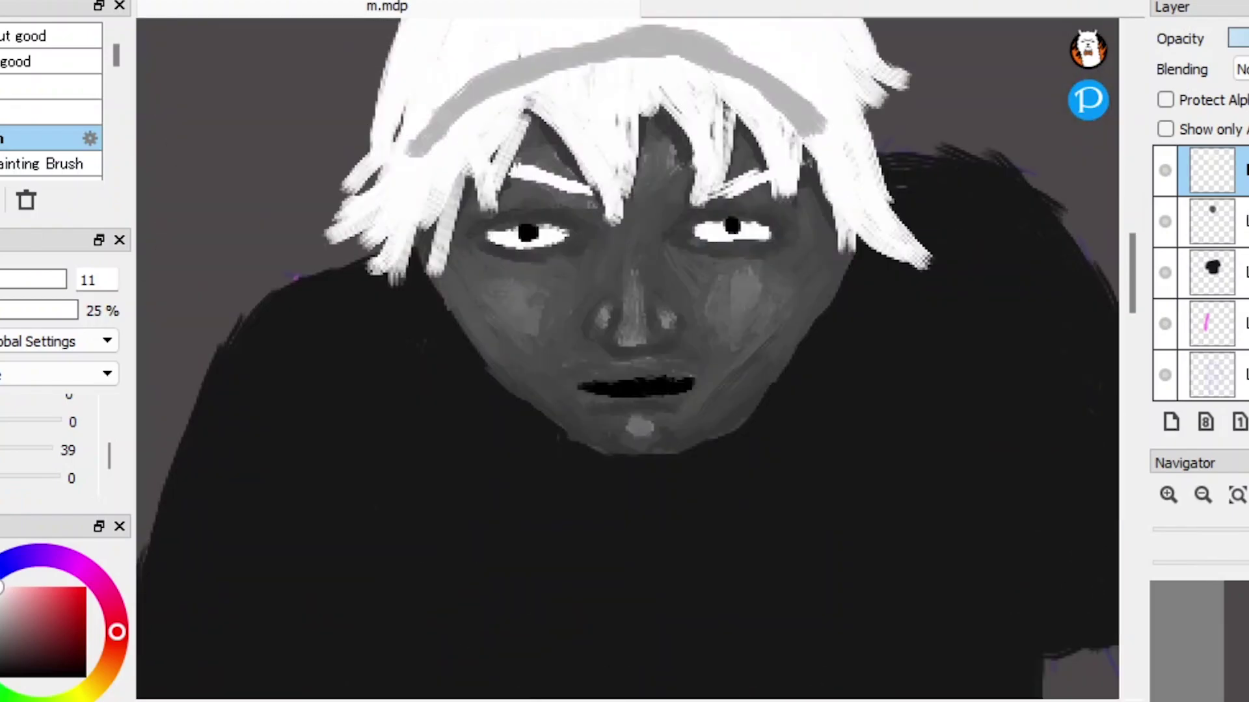
Step: Add small white tufts sticking out from both upper sides of the hair
scroll(521, 109, up, 3)
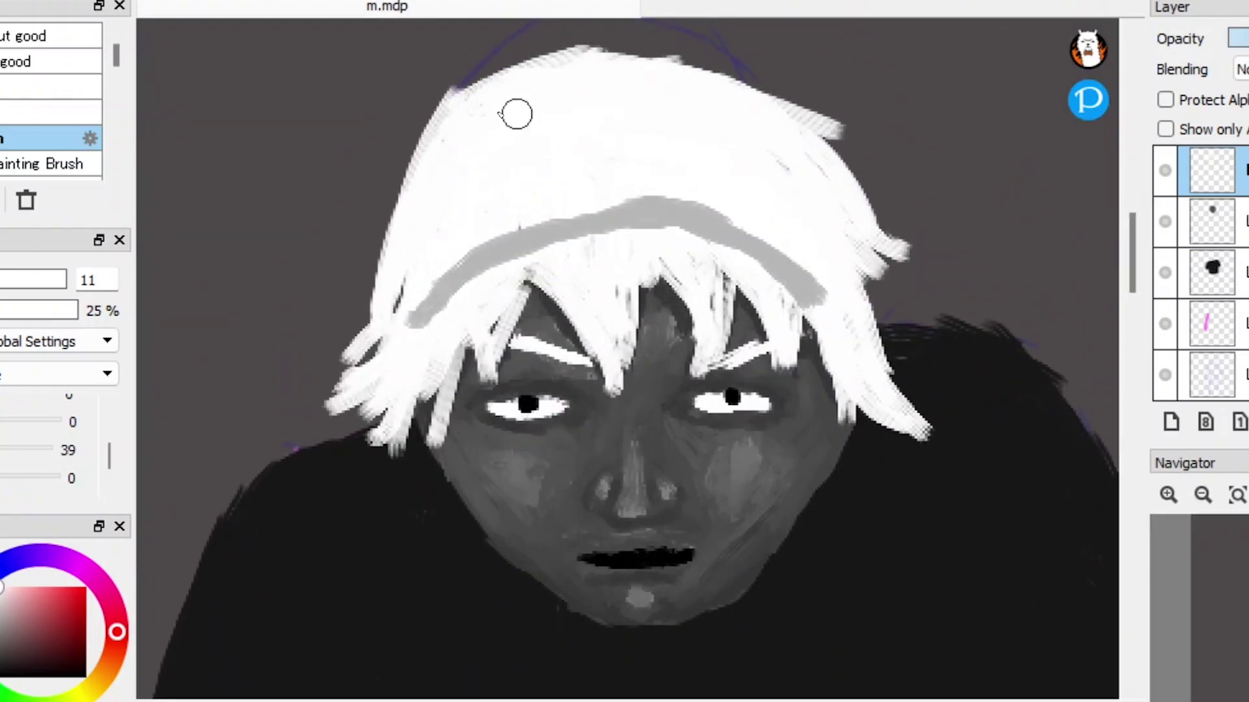
drag(411, 157, 372, 130)
drag(745, 80, 833, 99)
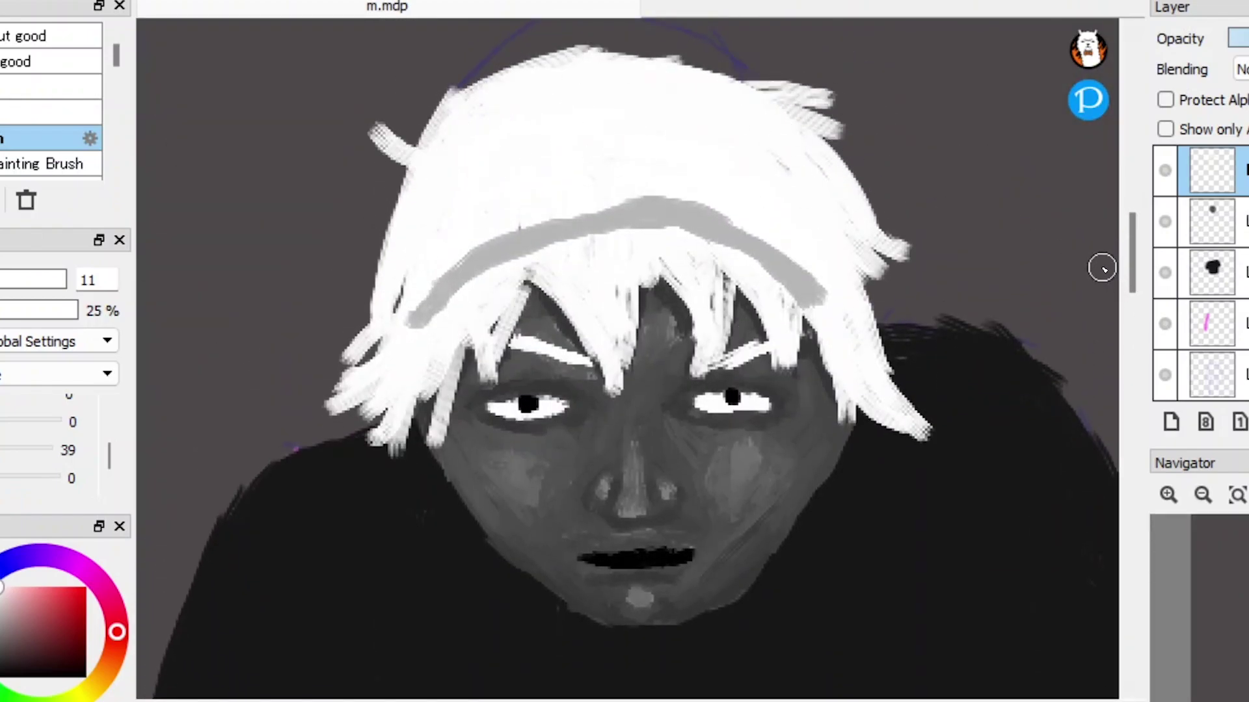
Step: Paint a thin white line of teeth inside the black mouth with a 2-size brush
key(ctrl+minus)
key(ctrl+minus)
key(ctrl+plus)
key(ctrl+plus)
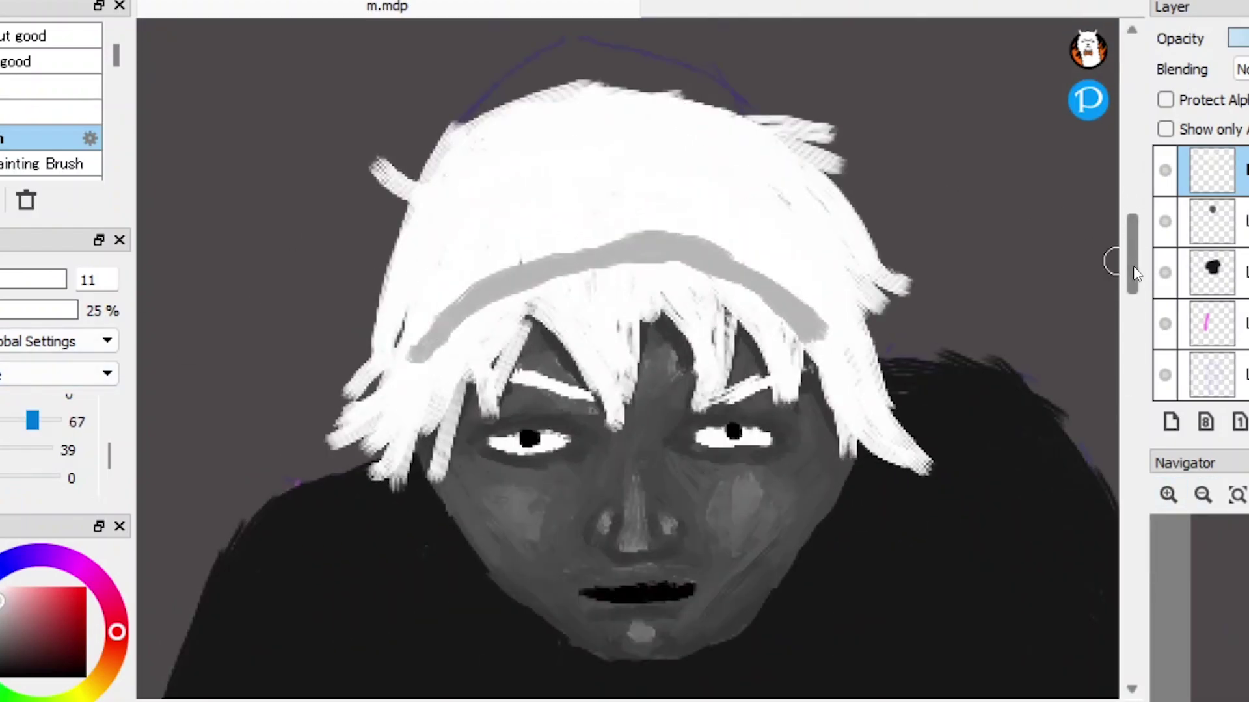
key(ctrl+plus)
key(ctrl+plus)
key(ctrl+plus)
key(bracketleft)
key(bracketleft)
key(bracketleft)
mouse_move(585, 478)
mouse_down()
mouse_move(759, 474)
mouse_move(700, 476)
mouse_move(713, 482)
mouse_up()
key(ctrl+minus)
key(ctrl+minus)
key(ctrl+minus)
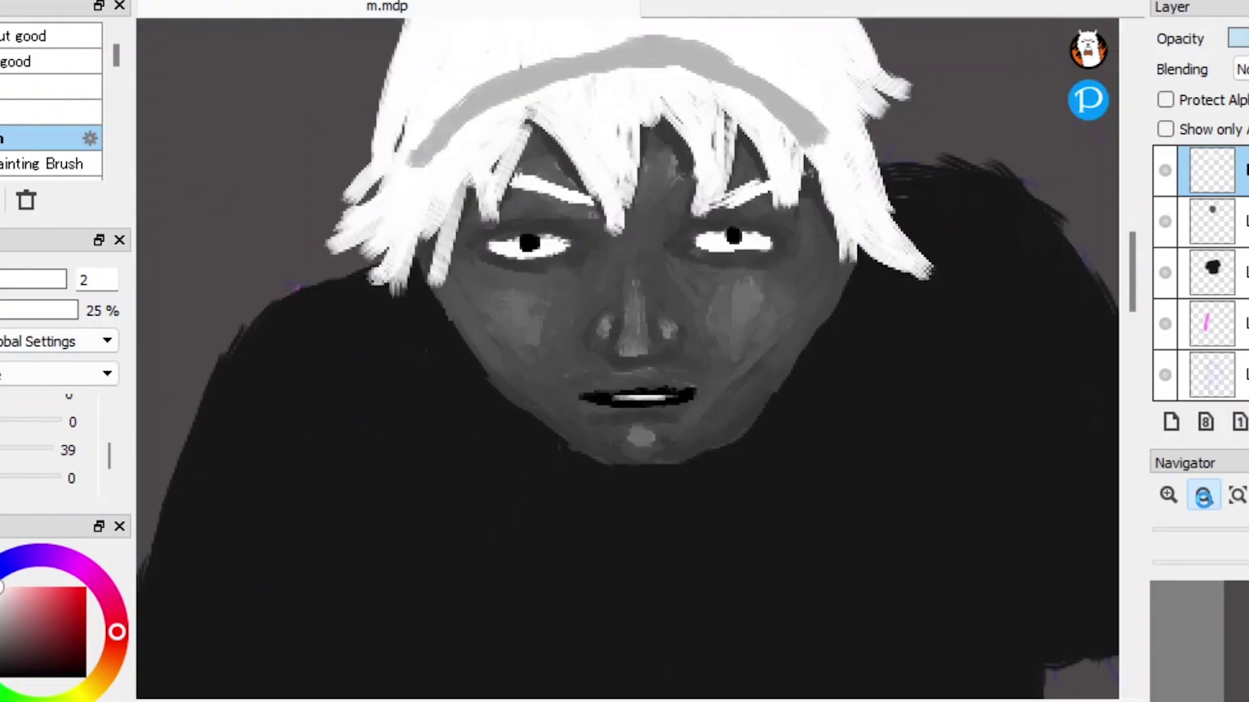
Step: Thicken the black upper lip above the white teeth with a 3.2-size brush
key(ctrl+plus)
key(ctrl+plus)
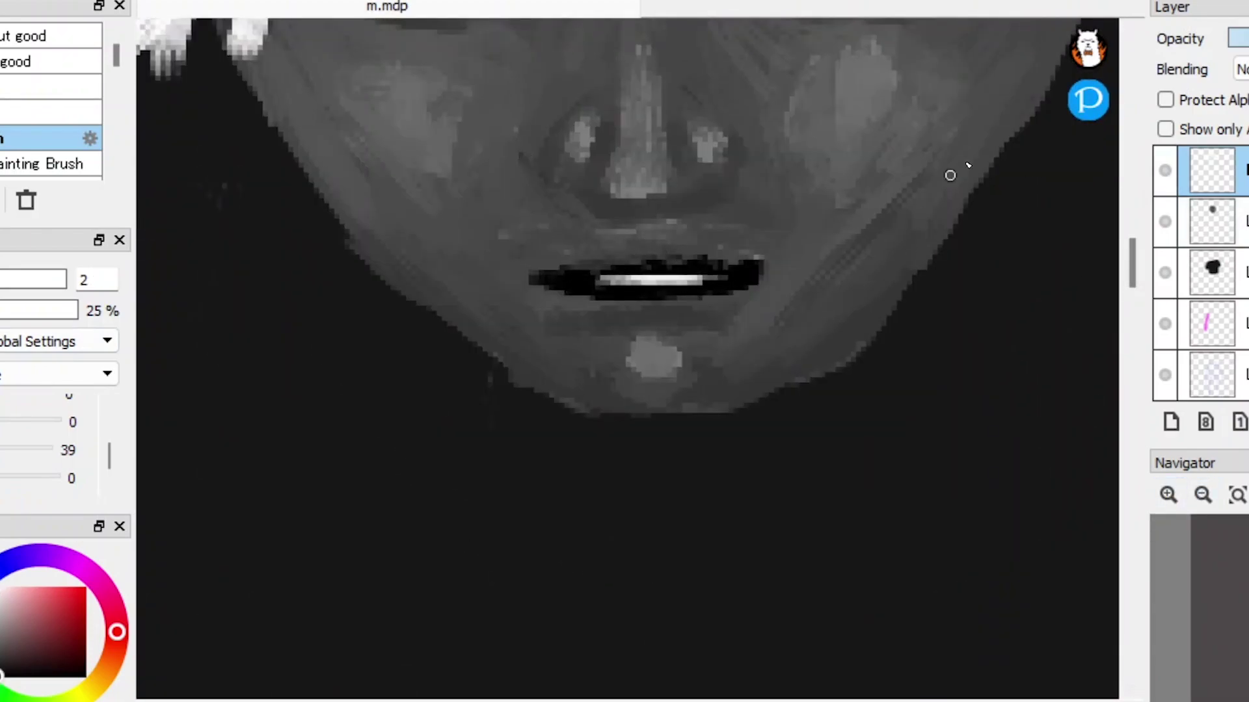
drag(590, 260, 758, 263)
key(ctrl+z)
mouse_move(572, 266)
mouse_down()
mouse_move(660, 262)
mouse_move(618, 259)
mouse_move(562, 285)
mouse_up()
key(ctrl+minus)
key(ctrl+minus)
key(ctrl+minus)
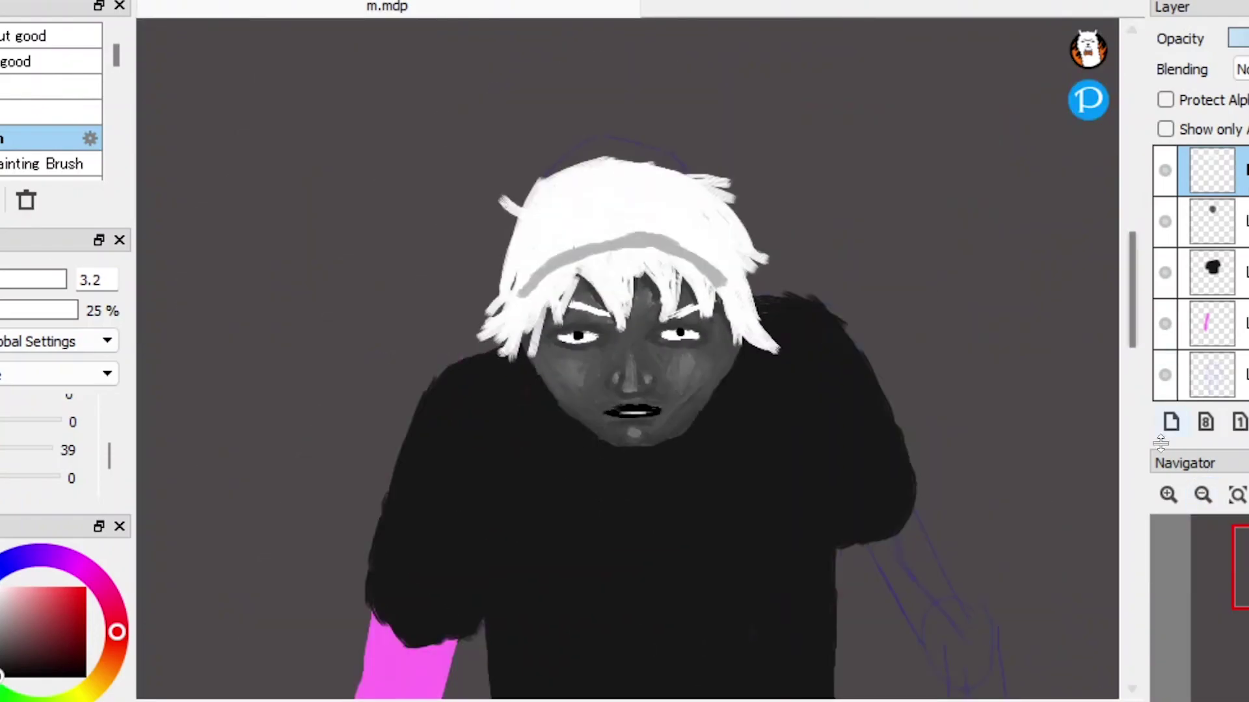
Step: Extend the white hair over the crown and its upper edge with an 8.5-size brush
key(ctrl+plus)
key(ctrl+plus)
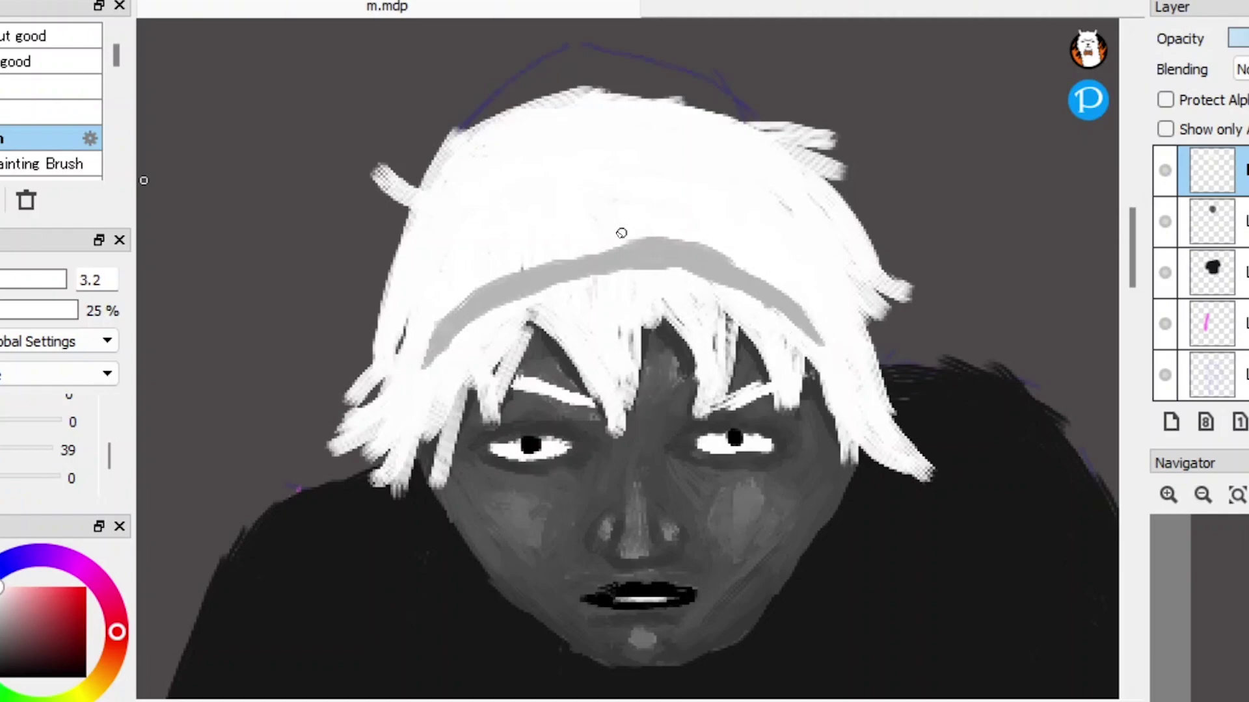
mouse_move(442, 143)
mouse_down()
mouse_move(649, 100)
mouse_move(571, 91)
mouse_move(771, 185)
mouse_up()
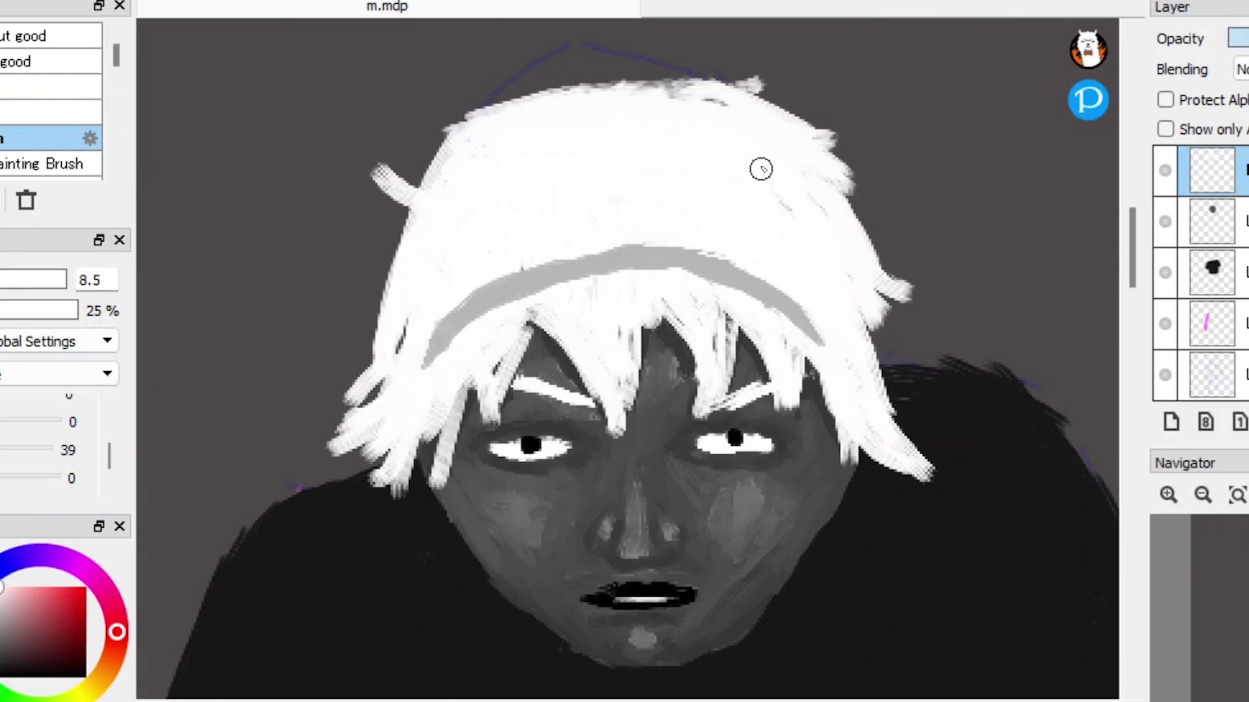
key(ctrl+minus)
key(ctrl+minus)
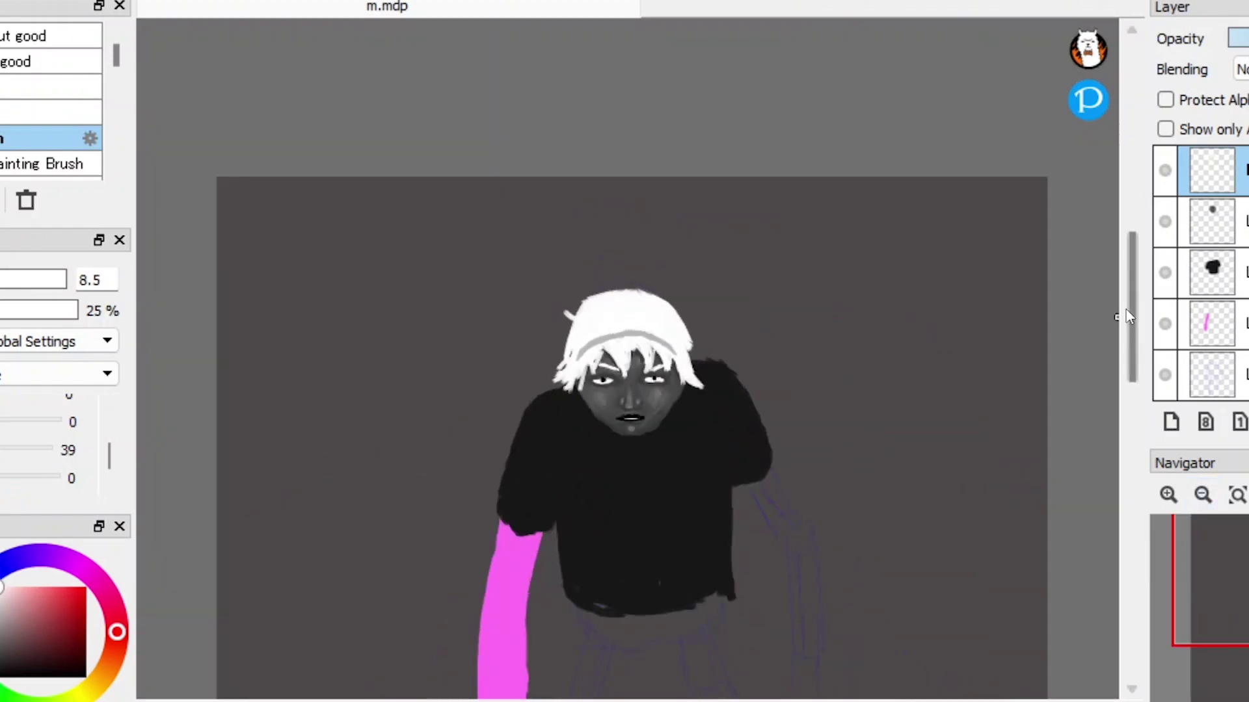
click(1168, 496)
click(1169, 496)
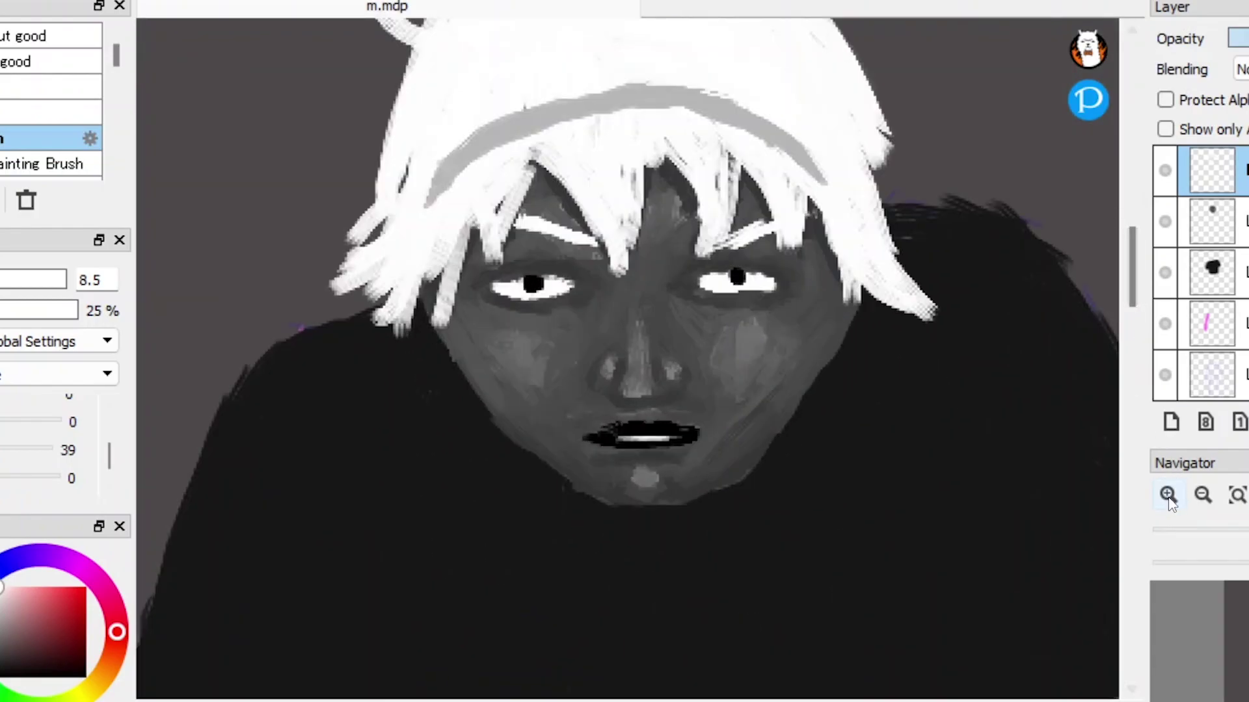
click(1169, 495)
click(1210, 268)
click(1211, 171)
Step: On a new layer above the black shirt, paint a solid white skull with bulging cheekbones on the chest, using brushes up to size 12.2
key(bracketleft)
key(bracketleft)
key(bracketleft)
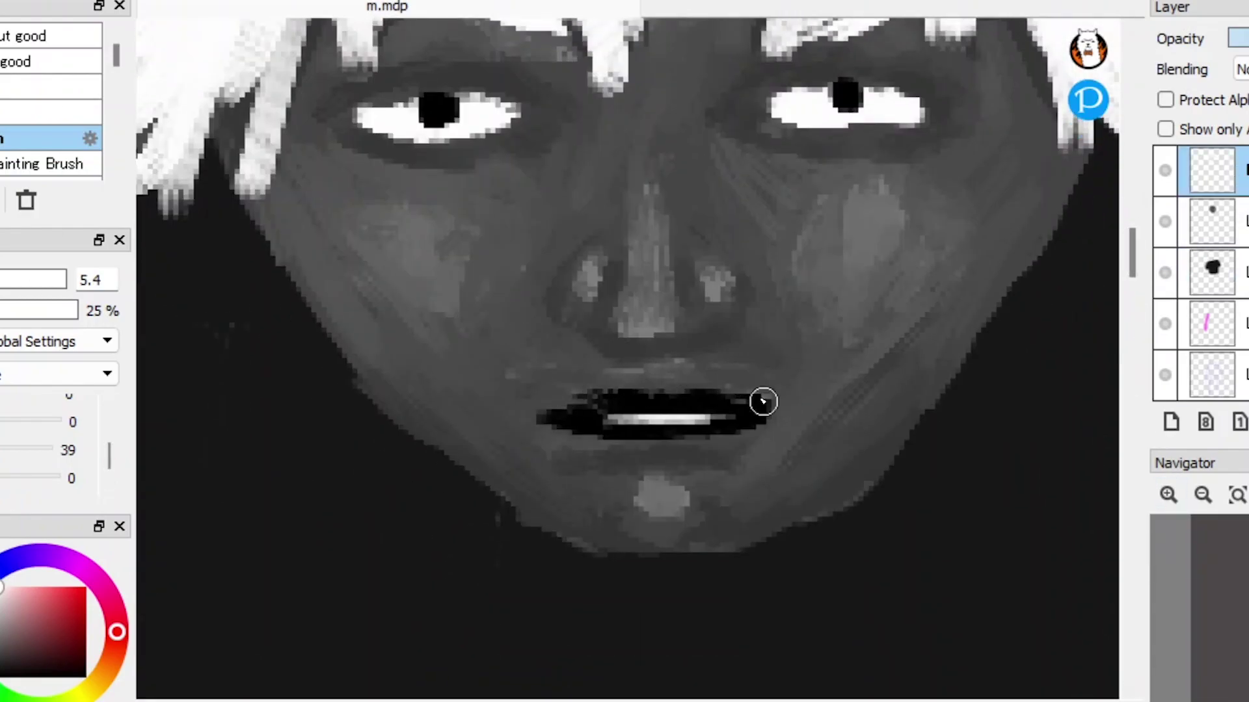
key(ctrl+minus)
key(ctrl+minus)
key(ctrl+minus)
scroll(1136, 337, down, 3)
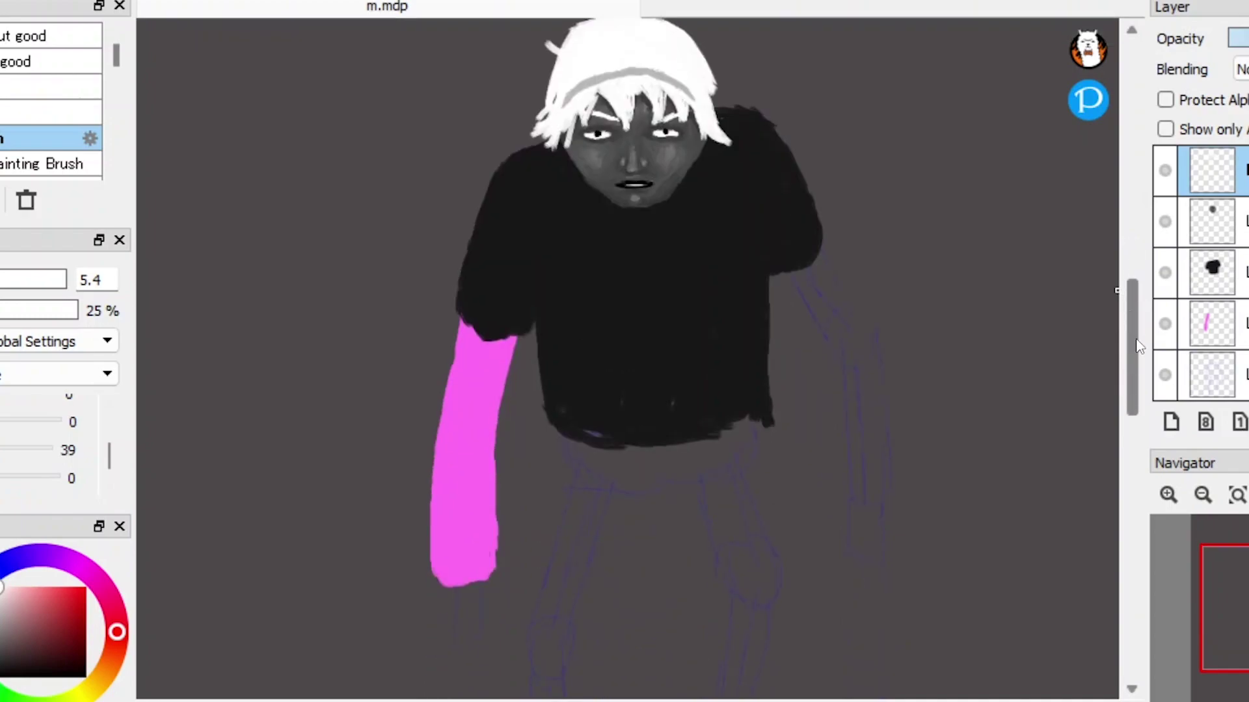
click(1211, 270)
key(ctrl+plus)
scroll(1137, 338, up, 3)
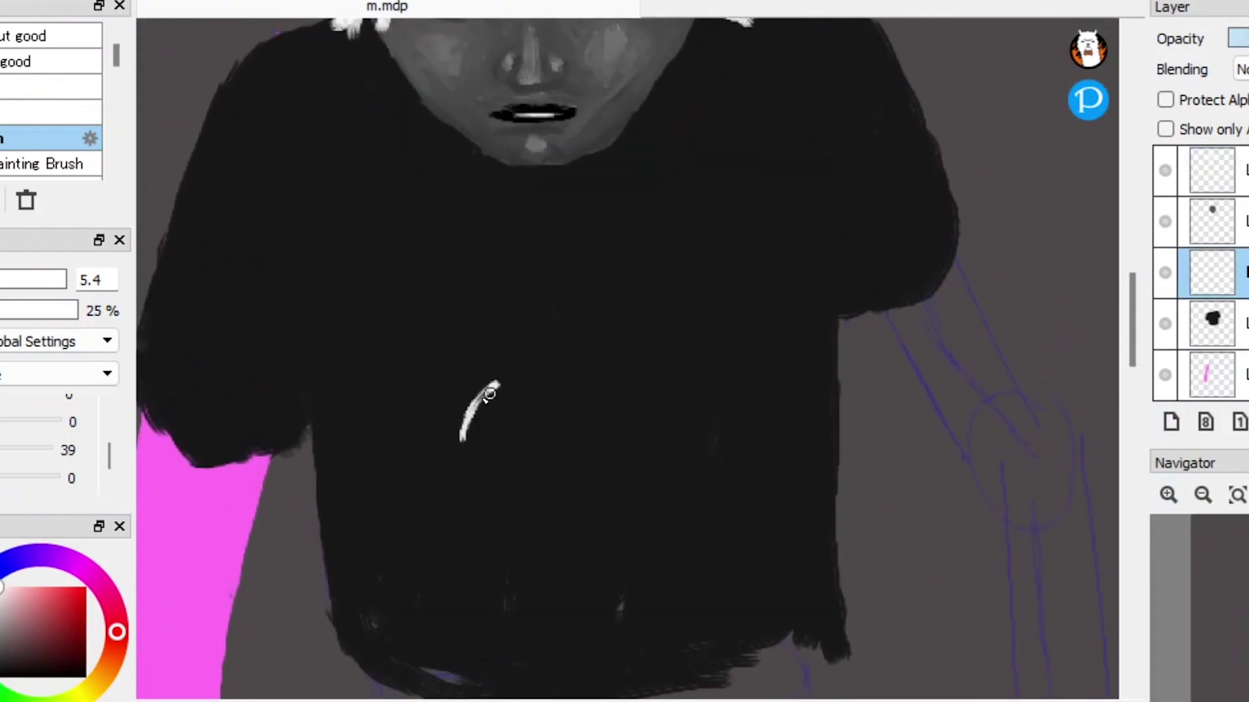
key(ctrl+z)
drag(502, 357, 627, 340)
key(ctrl+z)
mouse_move(618, 404)
mouse_down()
mouse_move(501, 423)
mouse_move(498, 465)
mouse_up()
drag(624, 380, 651, 452)
key(ctrl+z)
mouse_move(504, 455)
mouse_down()
mouse_move(585, 521)
mouse_move(634, 442)
mouse_up()
mouse_move(546, 371)
mouse_down()
mouse_move(594, 514)
mouse_move(627, 480)
mouse_move(585, 354)
mouse_move(615, 509)
mouse_up()
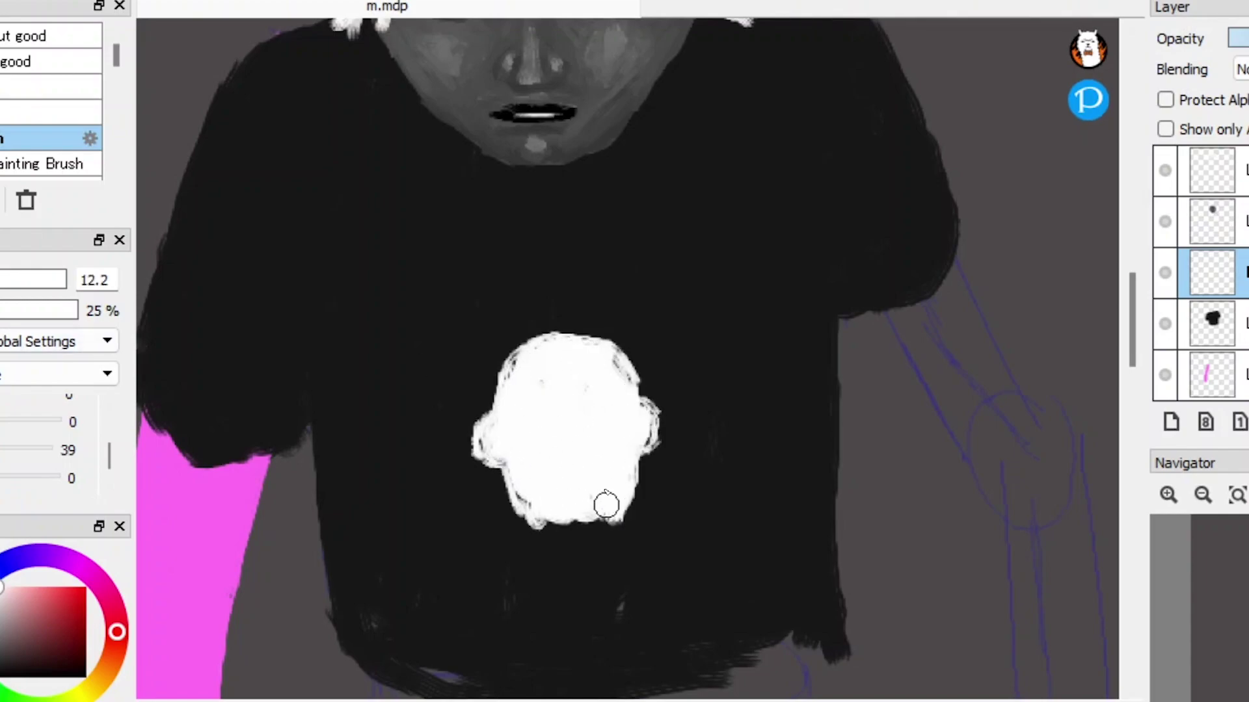
Step: Paint three vertical black gaps between the skull's teeth and neaten its lower edges with a 5.4-size brush
scroll(615, 509, down, 5)
scroll(780, 182, up, 8)
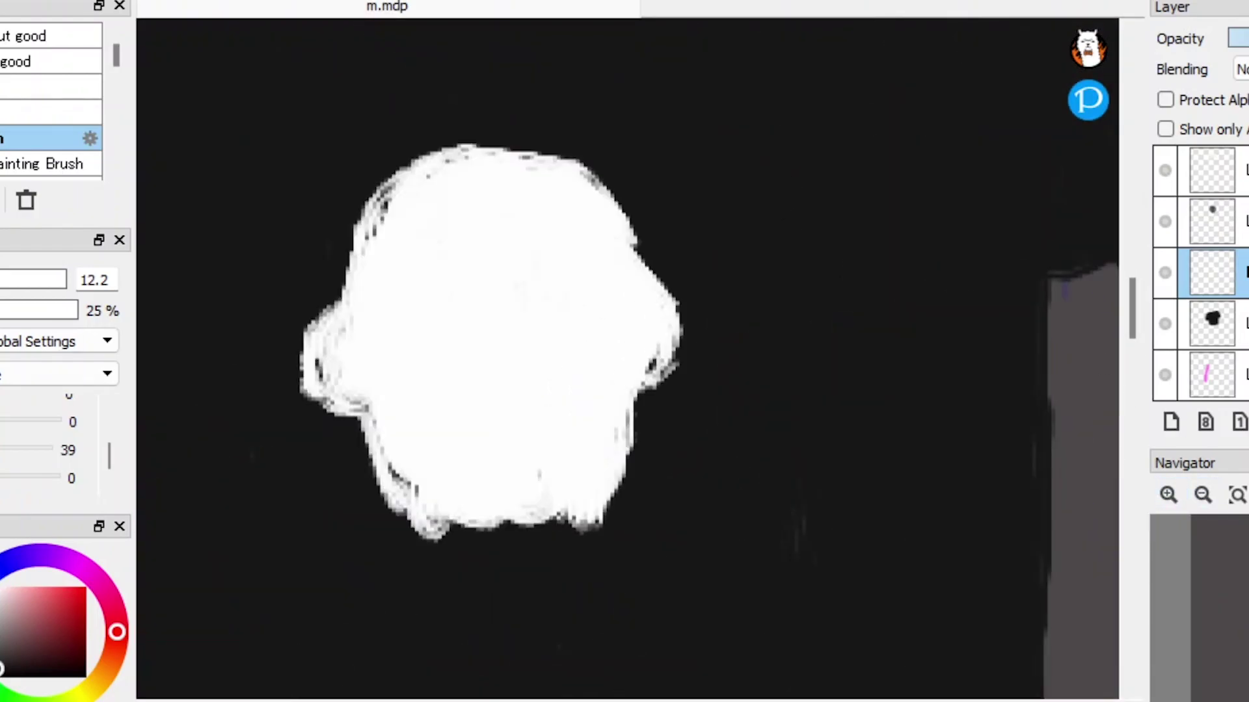
drag(410, 273, 459, 332)
drag(569, 250, 547, 306)
drag(444, 397, 452, 520)
drag(498, 378, 504, 520)
mouse_move(556, 388)
mouse_down()
mouse_move(563, 523)
mouse_move(398, 520)
mouse_up()
drag(371, 456, 387, 498)
drag(543, 325, 579, 254)
mouse_move(406, 277)
mouse_down()
mouse_move(459, 332)
mouse_move(430, 340)
mouse_up()
drag(619, 301, 605, 520)
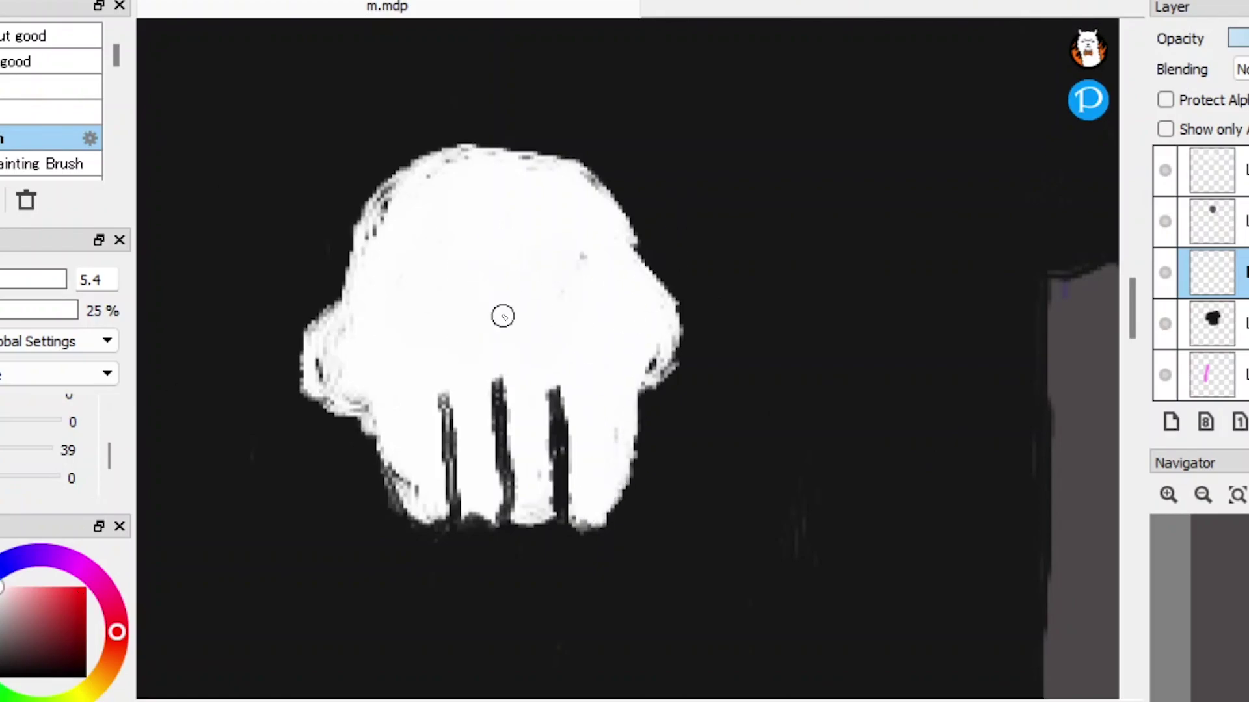
Step: Paint two slanted black eye slits on the skull, angled down toward its centre
drag(403, 256, 459, 318)
drag(573, 244, 526, 318)
key(ctrl+minus)
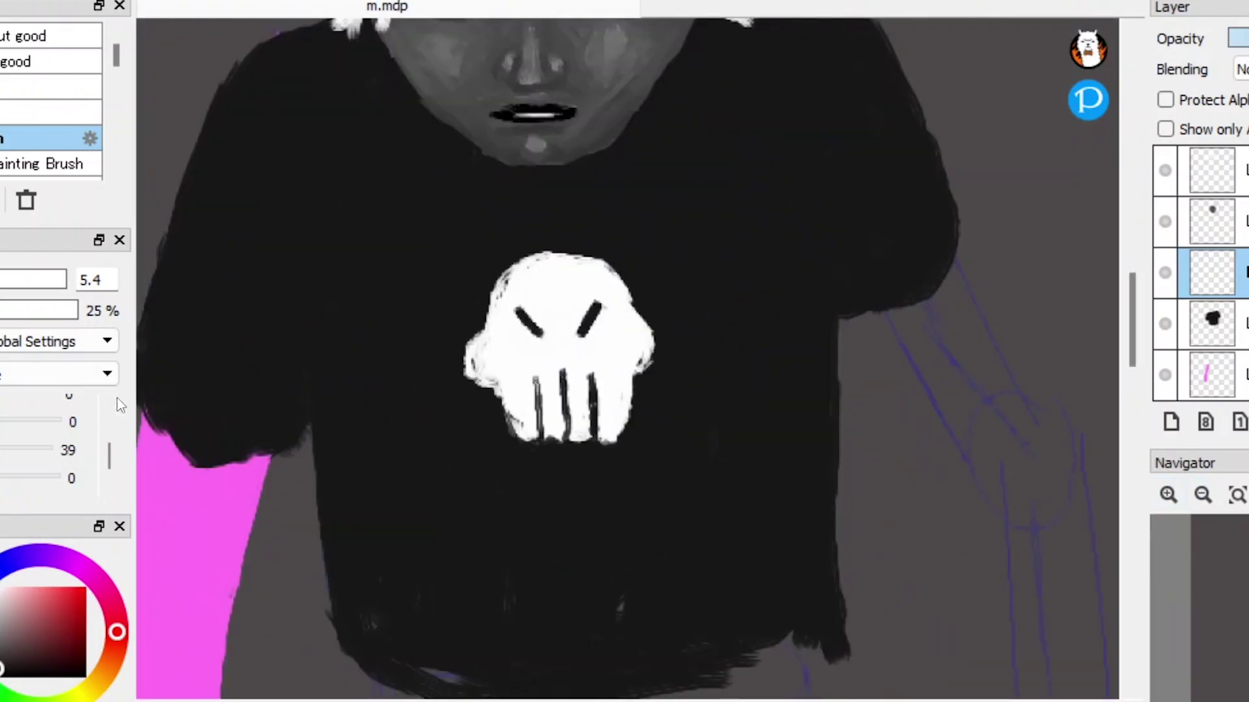
Step: Use Transform to move the skull slightly lower on the shirt
key(ctrl+t)
drag(559, 249, 559, 267)
click(989, 699)
click(1201, 495)
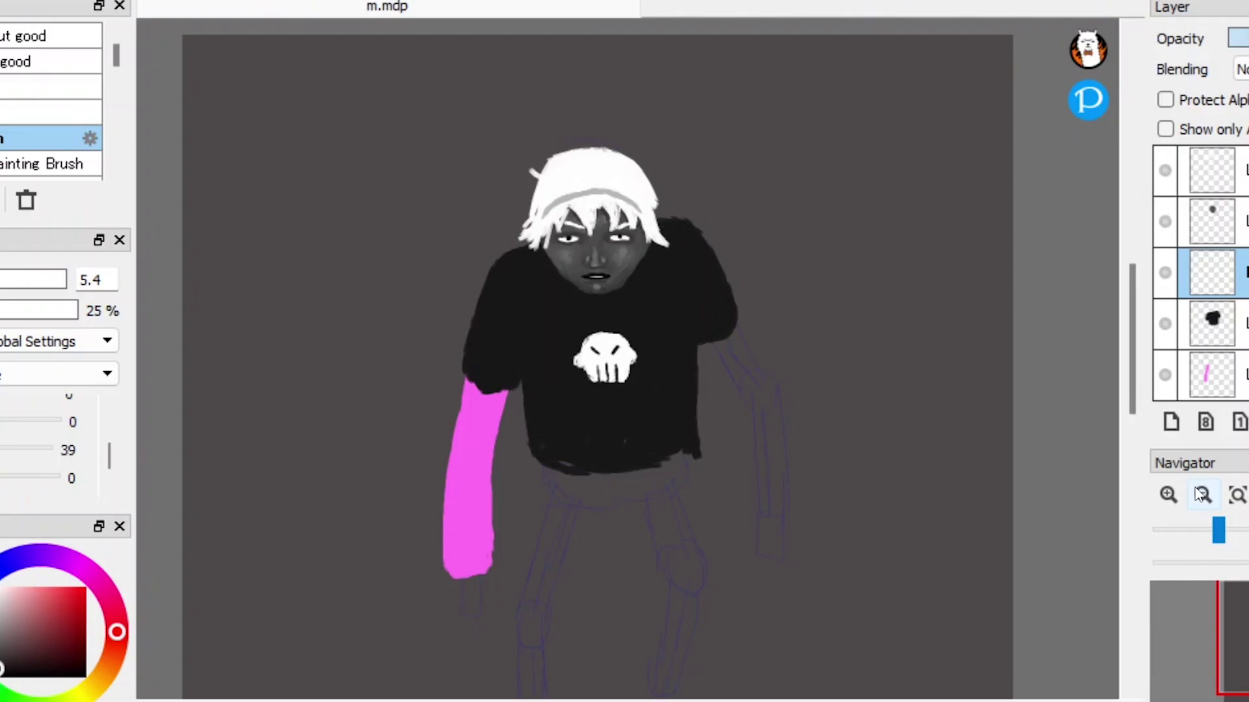
Step: Clear the old face painting and erase the leftover mouth
scroll(626, 250, up, 3)
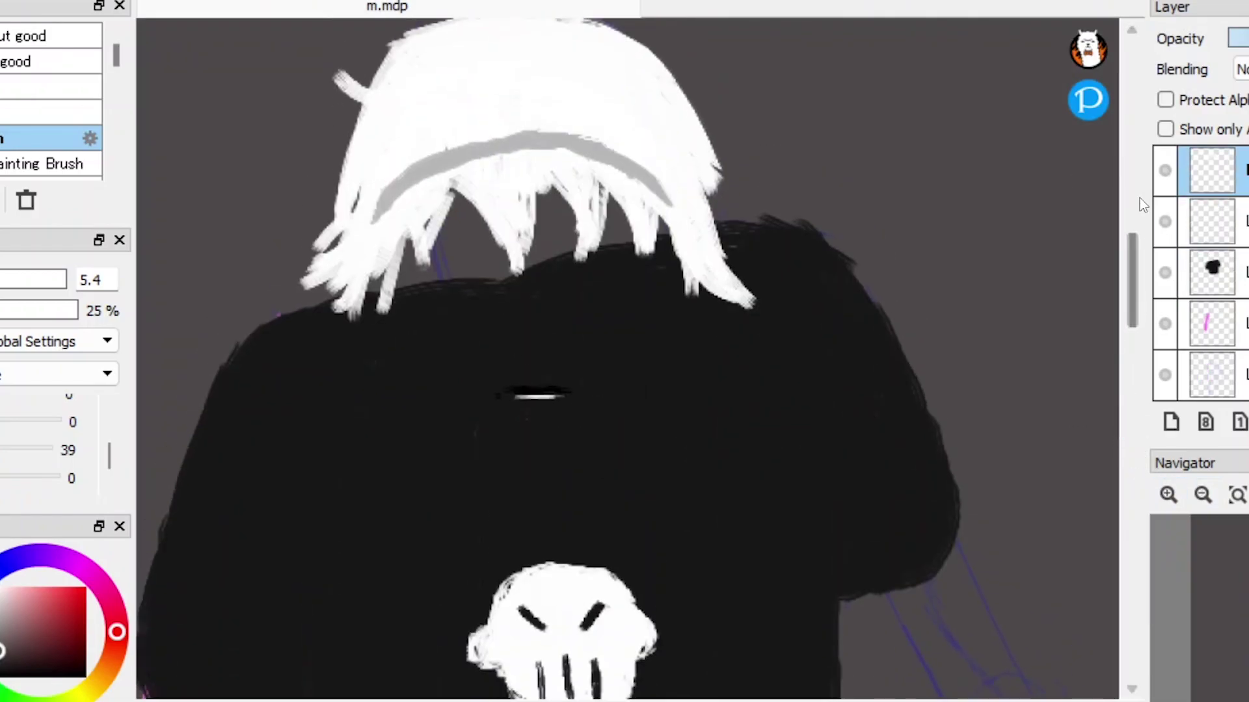
key(e)
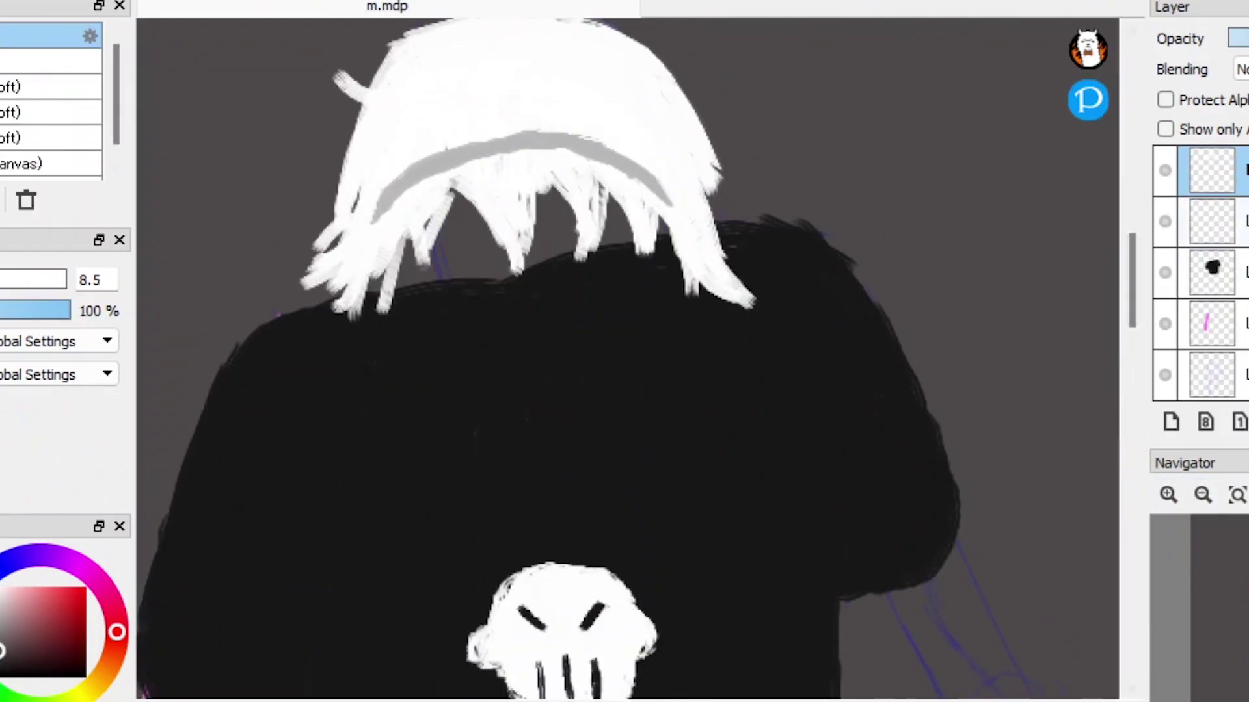
key(e)
Step: Paint a flat dark-gray face shape beneath the hair with a 15-size brush, smoothing its cheek and chin outline
drag(395, 340, 510, 454)
mouse_move(409, 286)
mouse_down()
mouse_move(616, 418)
mouse_move(669, 306)
mouse_up()
key(bracketright)
mouse_move(456, 280)
mouse_down()
mouse_move(462, 354)
mouse_move(567, 293)
mouse_move(591, 408)
mouse_move(650, 332)
mouse_move(666, 338)
mouse_move(634, 453)
mouse_up()
click(1168, 495)
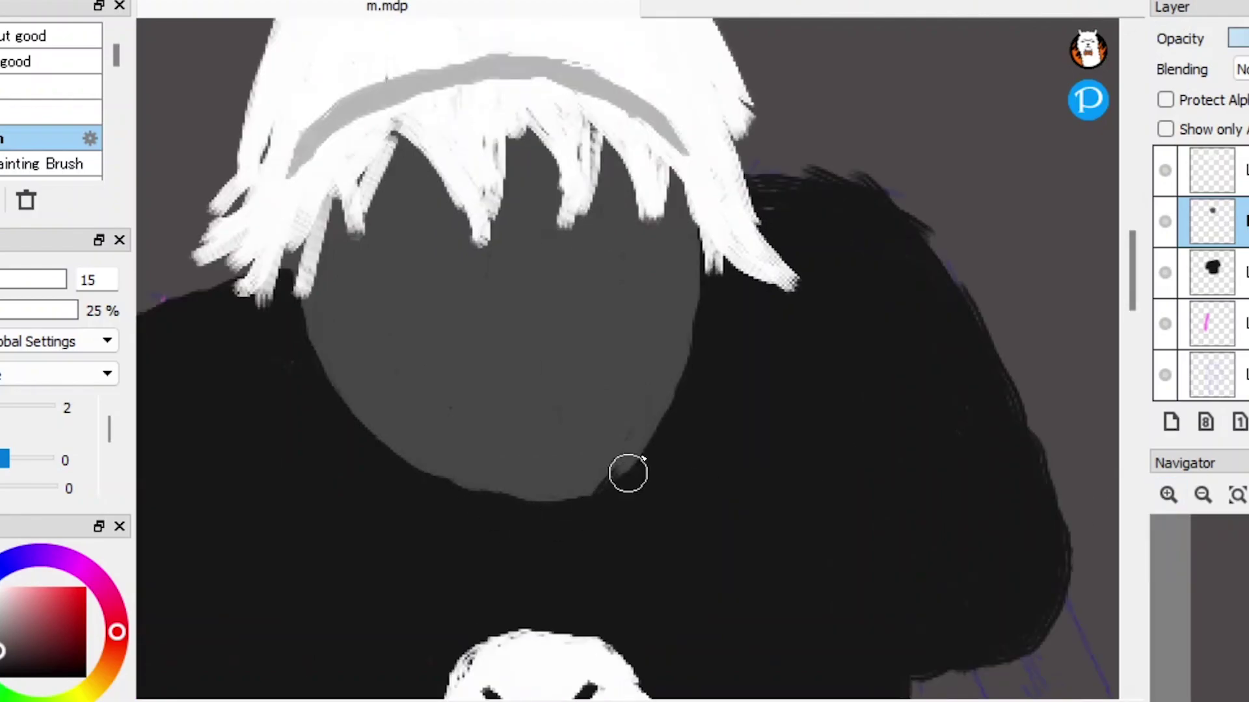
mouse_move(318, 326)
mouse_down()
mouse_move(601, 475)
mouse_move(568, 432)
mouse_up()
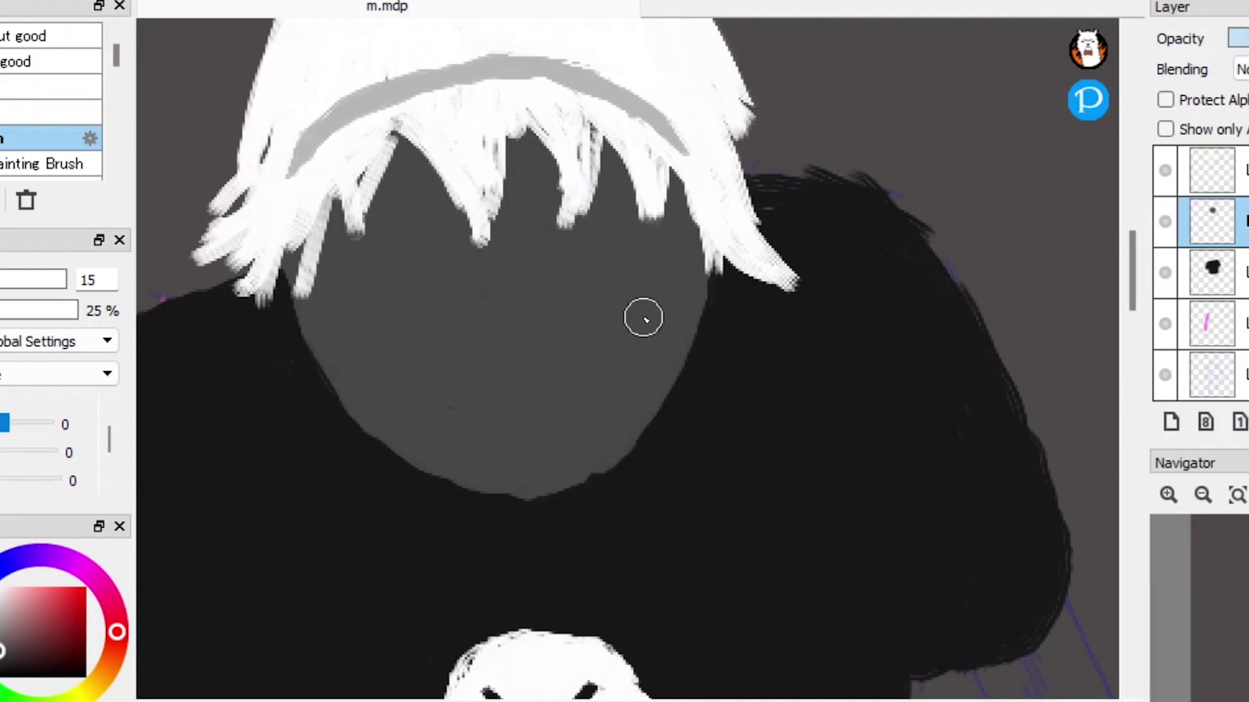
Step: Add a layer above the face and sketch a black nose guide shaped like a downward arrow
scroll(643, 317, up, 1)
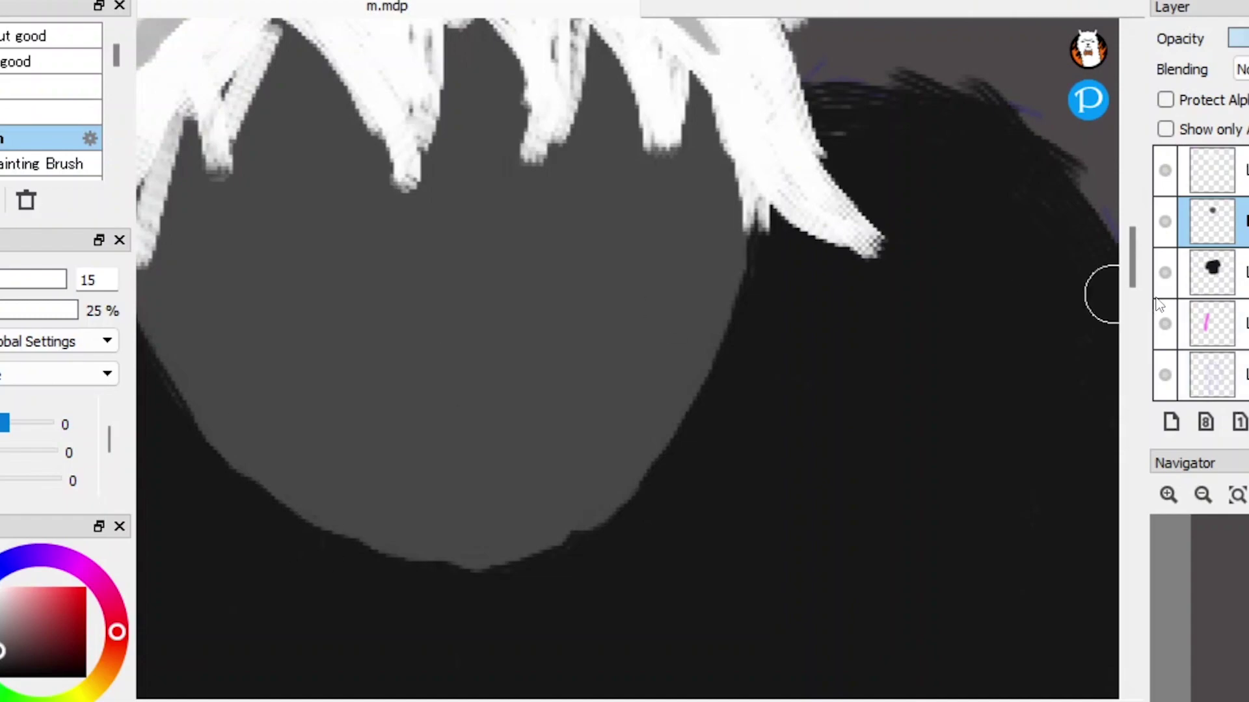
scroll(1014, 284, up, 3)
click(1170, 421)
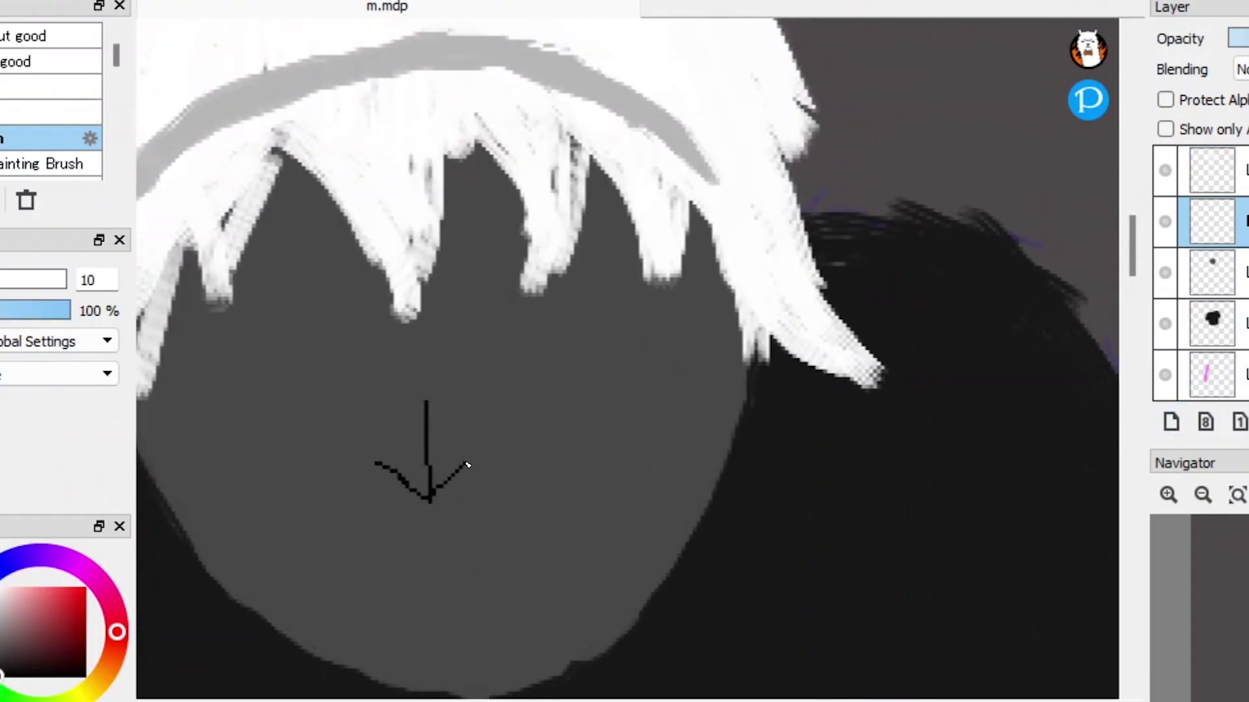
Step: On the face layer, try lighter gray round patches on both cheeks with a 15-size brush
click(1212, 257)
mouse_move(215, 449)
mouse_down()
mouse_move(262, 491)
mouse_move(325, 495)
mouse_up()
mouse_move(552, 455)
mouse_down()
mouse_move(583, 427)
mouse_move(613, 485)
mouse_move(677, 494)
mouse_up()
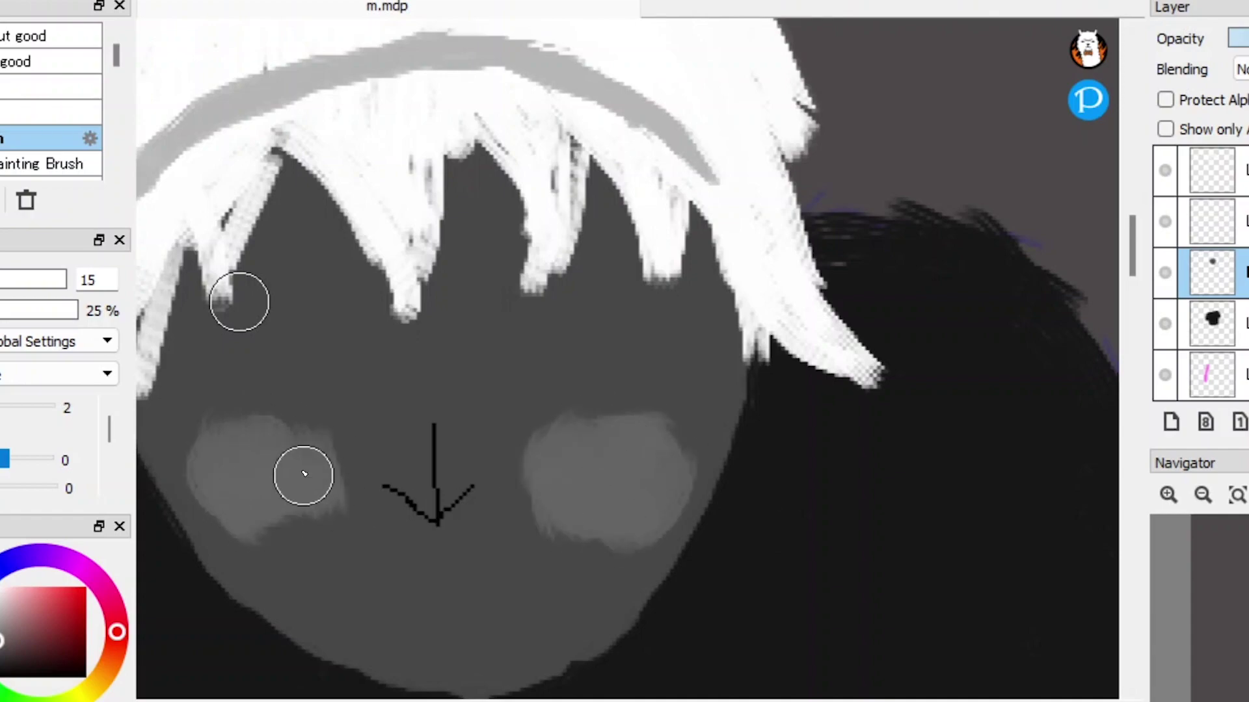
Step: Try narrow white horizontal eye shapes above both cheeks with a 6.9-size brush
drag(218, 372, 358, 374)
drag(552, 369, 673, 372)
drag(358, 374, 224, 372)
drag(534, 371, 595, 364)
scroll(595, 364, down, 5)
scroll(1129, 273, up, 5)
drag(222, 260, 201, 262)
drag(663, 259, 683, 258)
drag(552, 259, 530, 259)
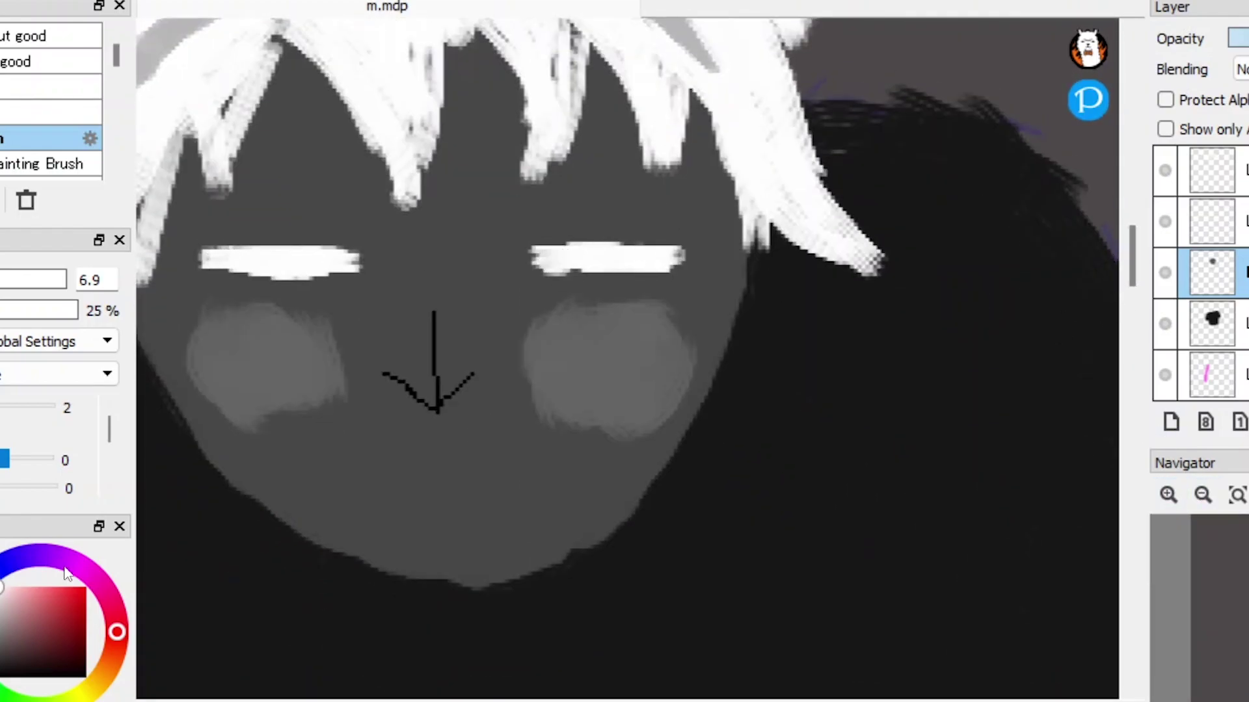
Step: Try lighter gray highlights along the nose bridge and on both nostrils
drag(267, 422, 275, 436)
scroll(583, 392, up, 2)
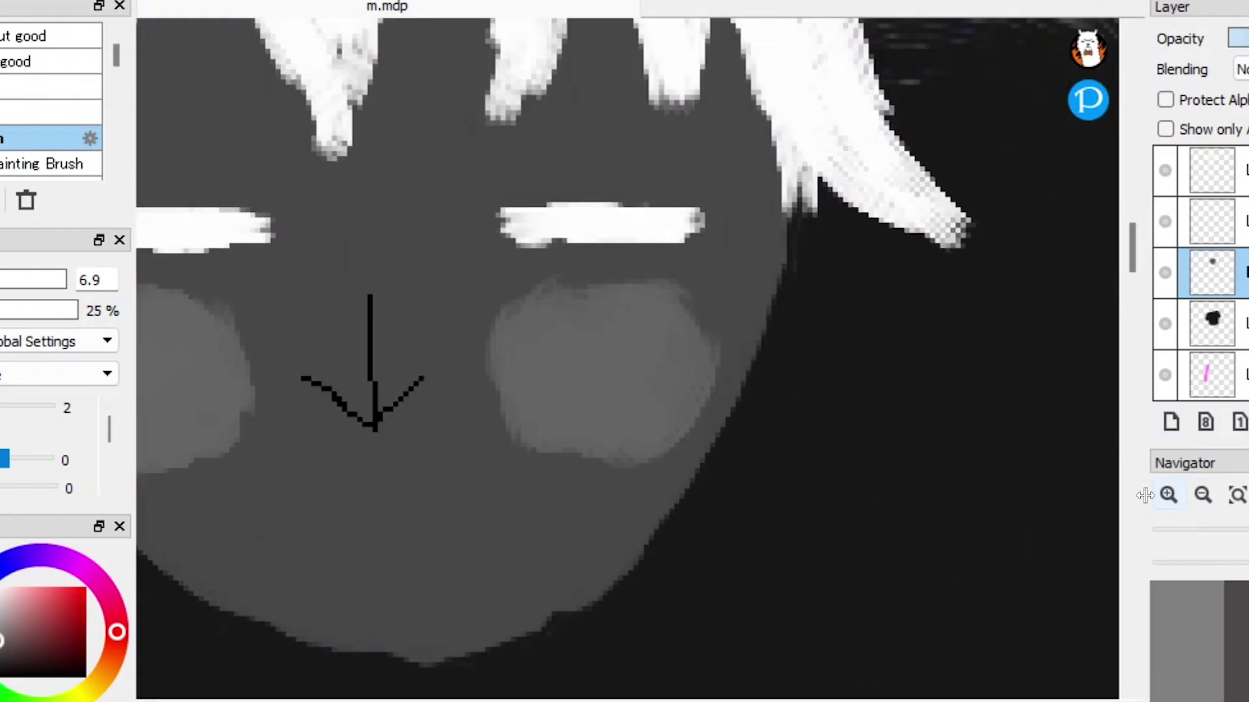
drag(367, 280, 368, 397)
drag(302, 365, 321, 403)
drag(393, 373, 417, 383)
drag(365, 286, 365, 251)
scroll(365, 251, down, 3)
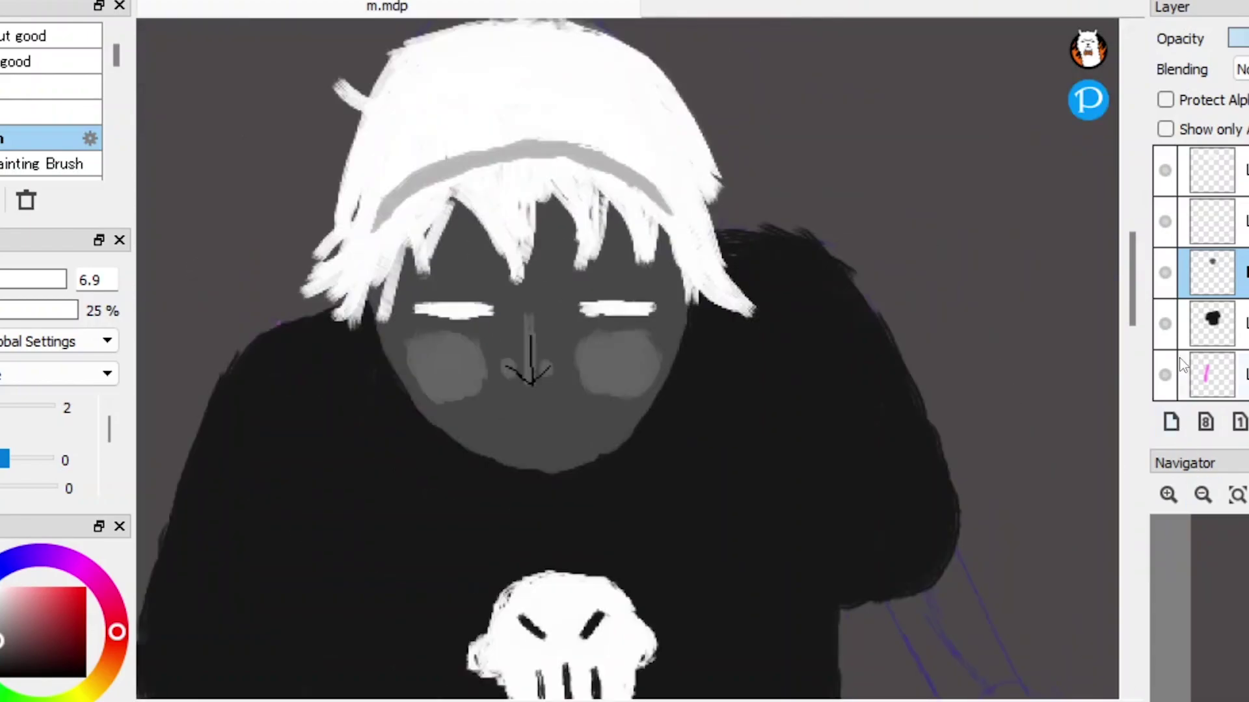
Step: Undo the nose highlights, the white eyes and the gray cheek patches
click(1169, 495)
key(ctrl+z)
key(ctrl+z)
key(ctrl+z)
key(ctrl+z)
key(ctrl+z)
key(ctrl+z)
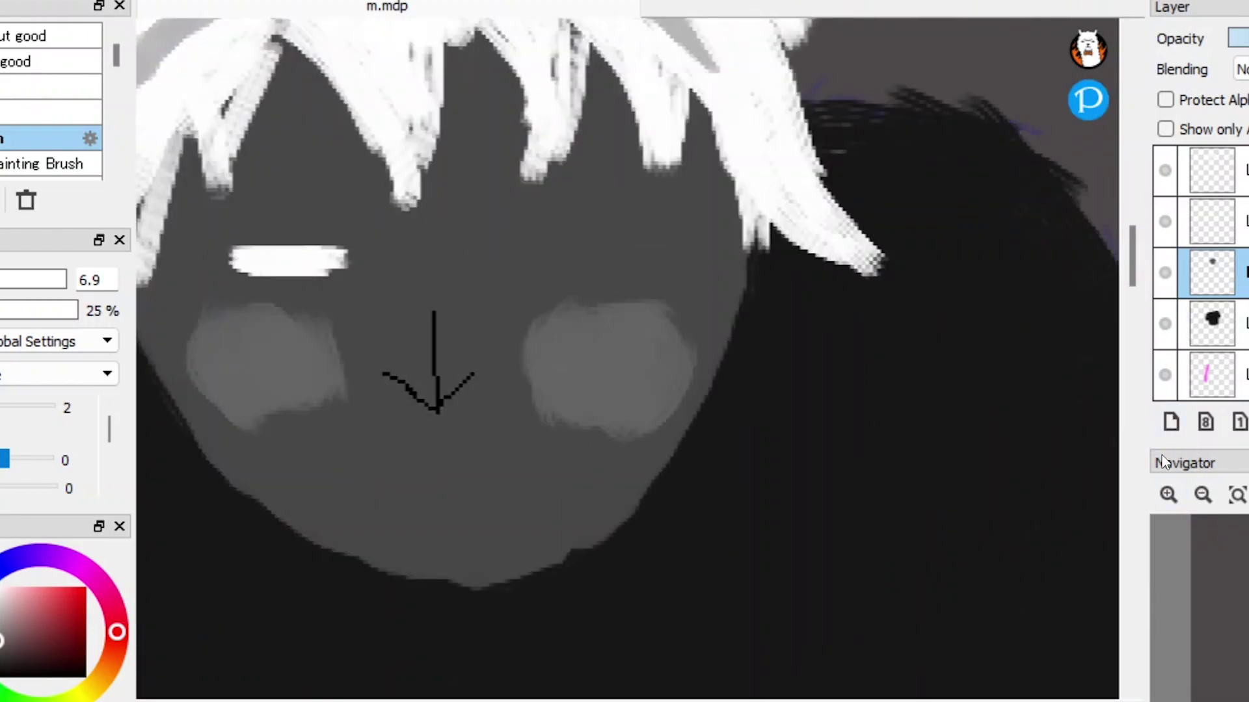
key(ctrl+z)
Step: Outline the nostrils and underside of the nose in darker gray with a 3.2-size brush, following the black guide
key(ctrl+plus)
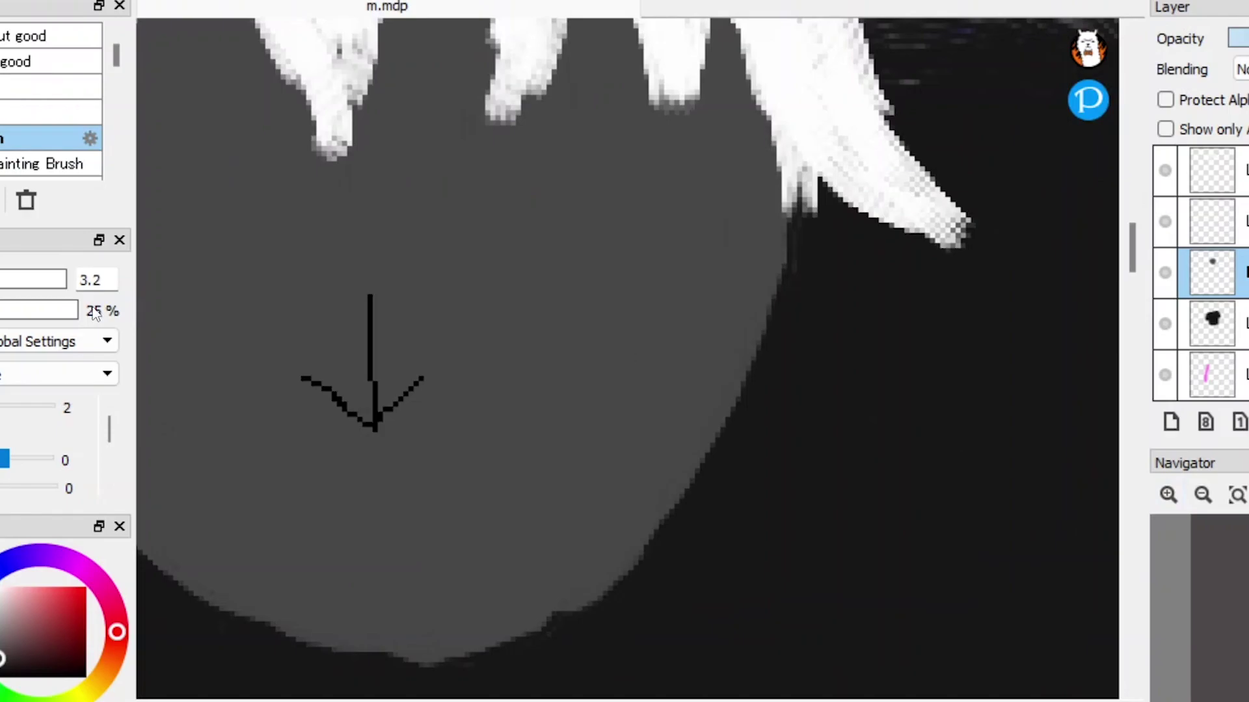
drag(290, 370, 287, 429)
drag(342, 364, 340, 450)
mouse_move(423, 357)
mouse_down()
mouse_move(349, 473)
mouse_move(348, 457)
mouse_move(430, 452)
mouse_up()
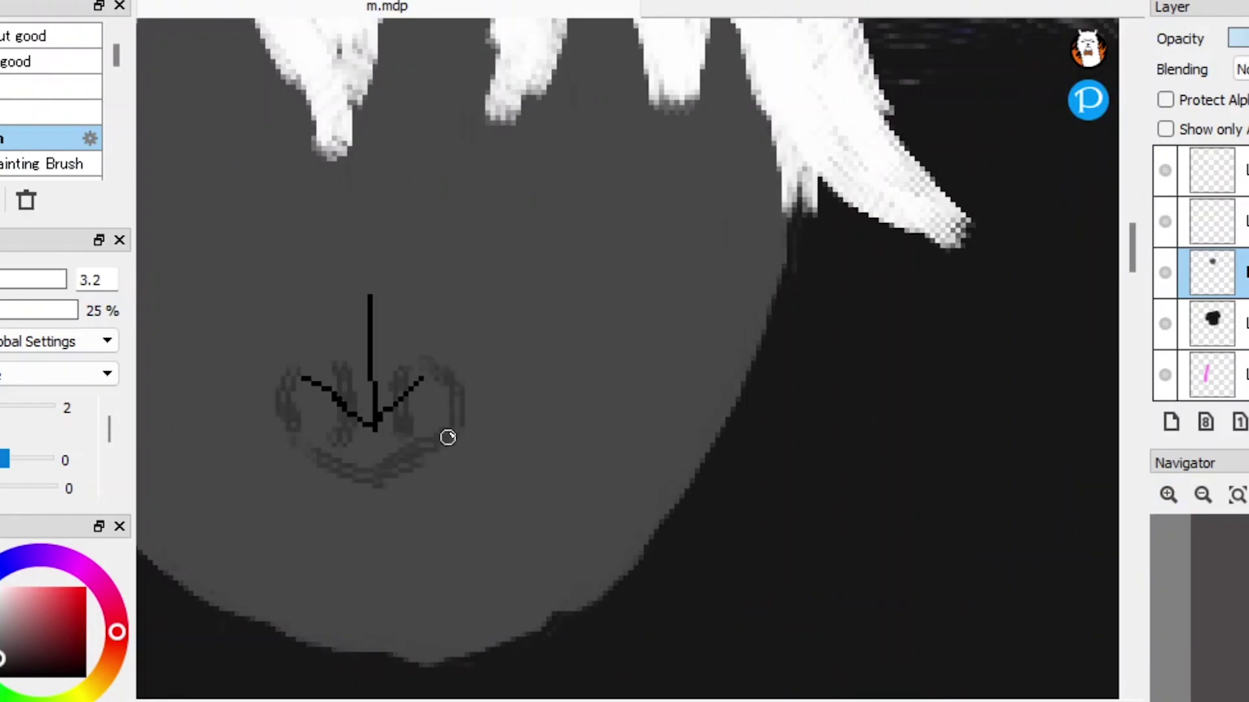
Step: Shade the jawline in darker gray along both sides of the face and around the chin
drag(560, 338, 614, 440)
drag(715, 553, 937, 653)
drag(338, 644, 663, 429)
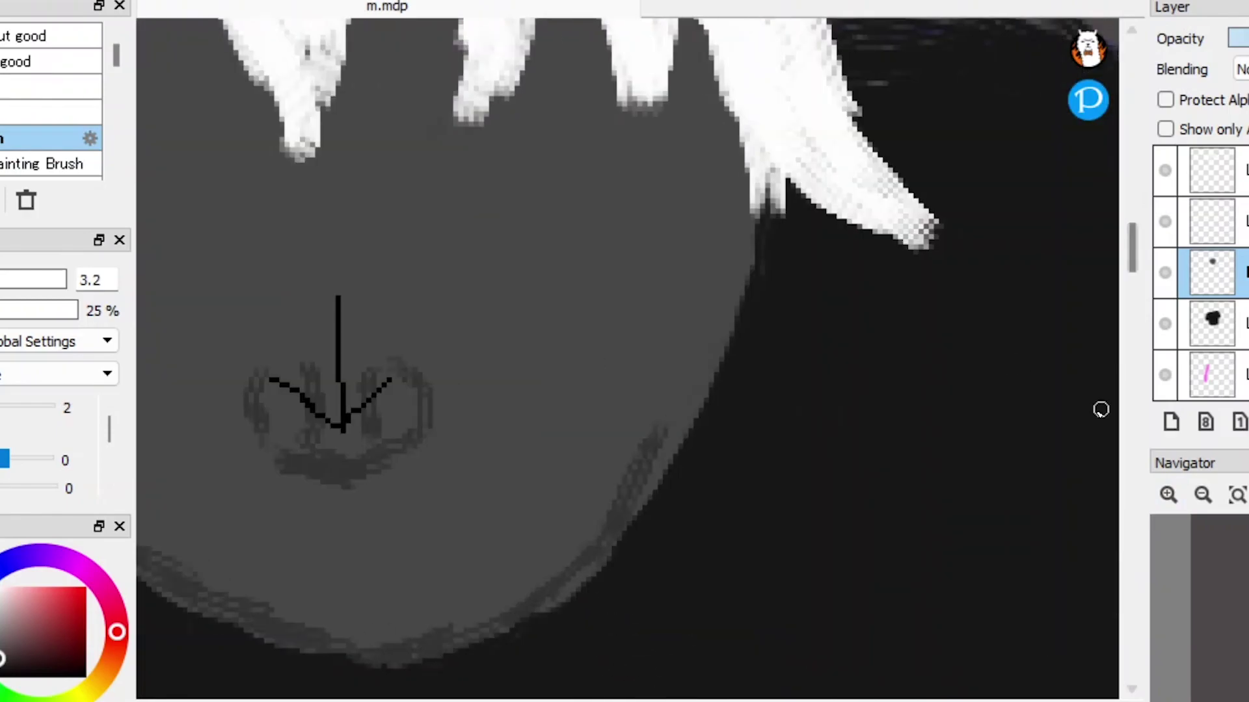
click(1169, 494)
click(1168, 495)
drag(429, 566, 588, 572)
Step: Outline two almond-shaped eye sockets in darker gray with the 3.2-size brush
mouse_move(351, 236)
mouse_down()
mouse_move(464, 226)
mouse_move(355, 280)
mouse_up()
mouse_move(682, 231)
mouse_down()
mouse_move(831, 245)
mouse_move(680, 283)
mouse_up()
key(ctrl+z)
key(ctrl+z)
key(ctrl+z)
mouse_move(497, 247)
mouse_down()
mouse_move(355, 202)
mouse_move(491, 238)
mouse_up()
drag(728, 207, 809, 243)
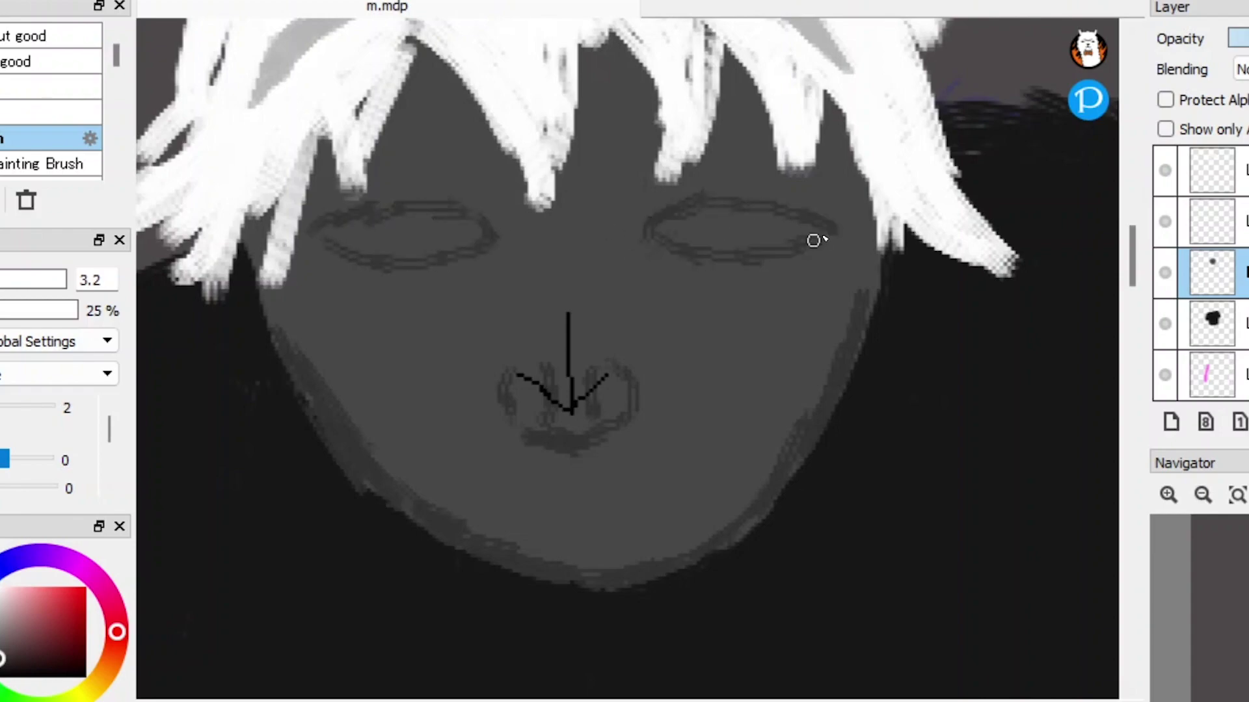
Step: Fill both eyes with white, add black pupils and darken the surrounding eye sockets
drag(341, 230, 481, 228)
drag(377, 237, 484, 231)
mouse_move(676, 229)
mouse_down()
mouse_move(719, 240)
mouse_move(692, 230)
mouse_up()
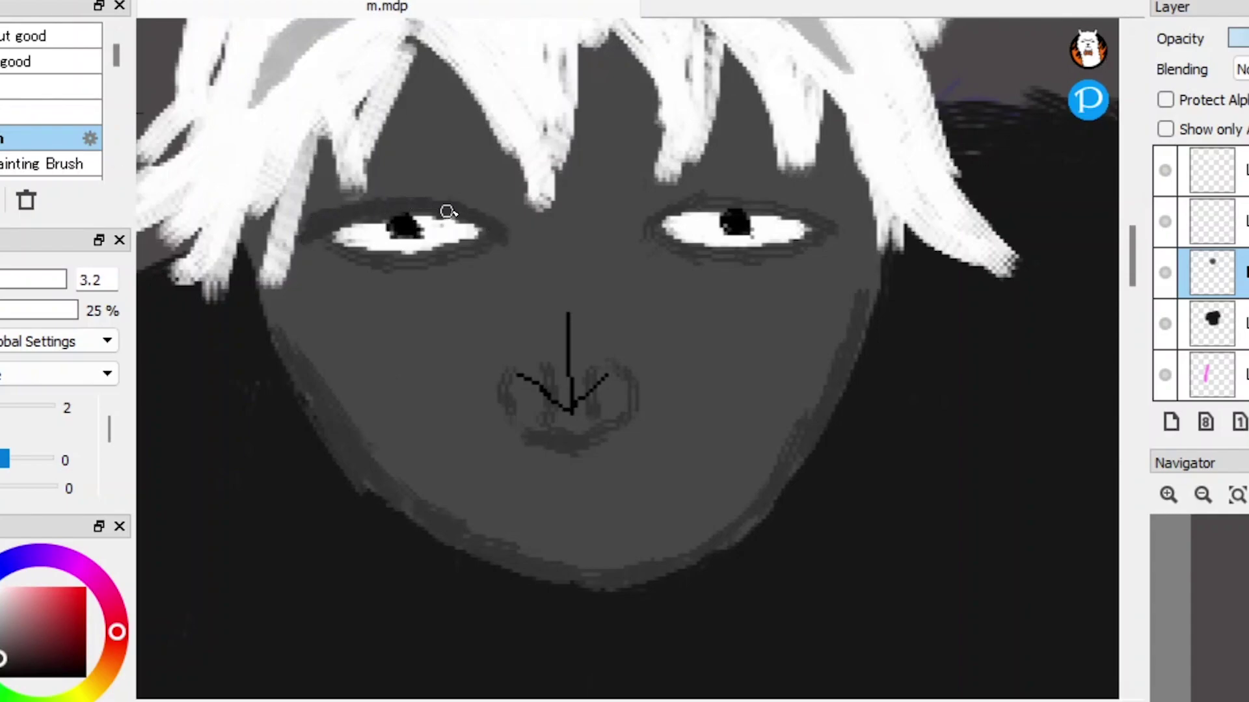
Step: Paint thick white eyebrows above both eyes, slanting down toward the nose
mouse_move(315, 172)
mouse_down()
mouse_move(498, 214)
mouse_move(449, 208)
mouse_up()
drag(603, 224, 858, 170)
scroll(1121, 376, down, 3)
scroll(1125, 377, up, 3)
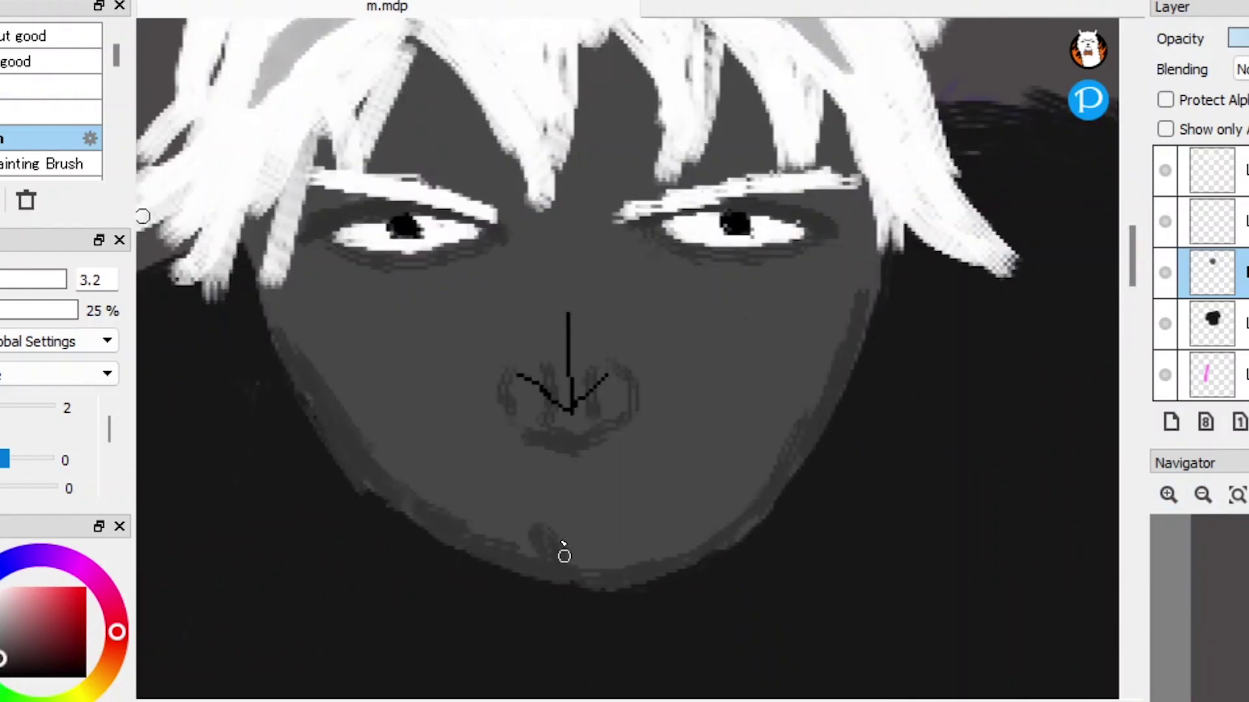
Step: Shade the chin in darker gray and paint a wide black mouth above it
drag(583, 537, 648, 554)
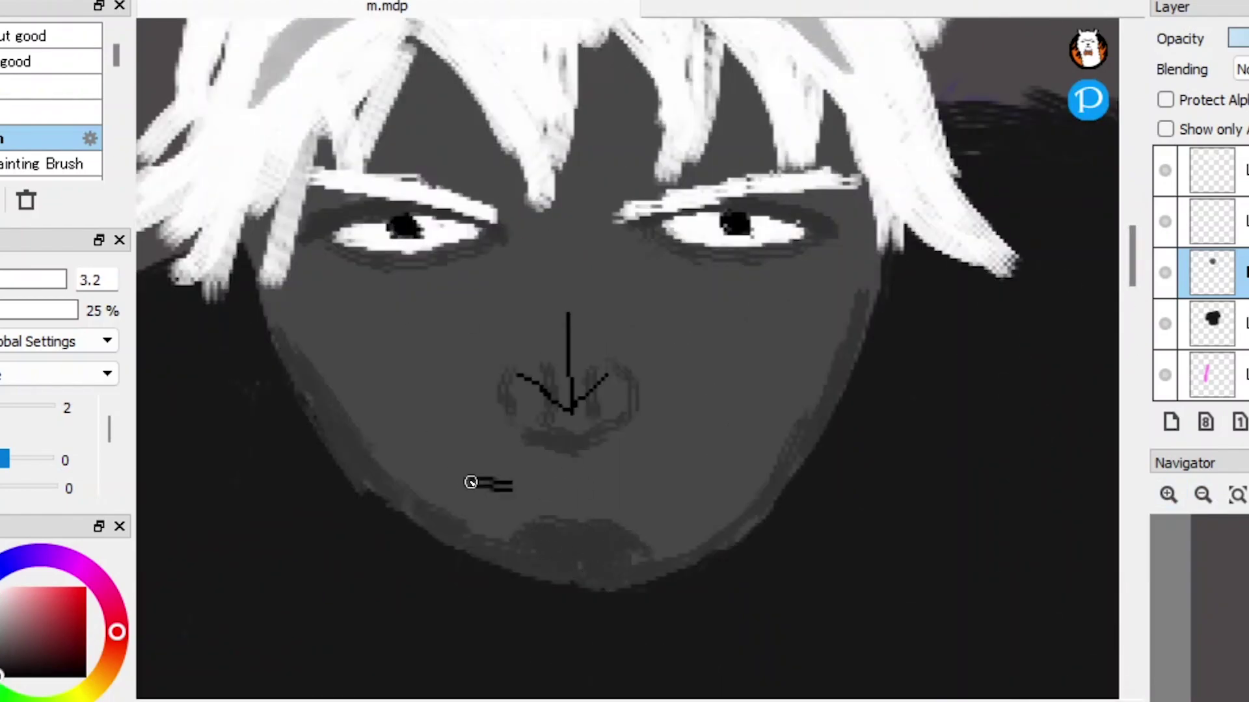
drag(491, 485, 538, 488)
drag(683, 484, 505, 481)
scroll(1121, 376, down, 3)
click(1169, 495)
click(1169, 496)
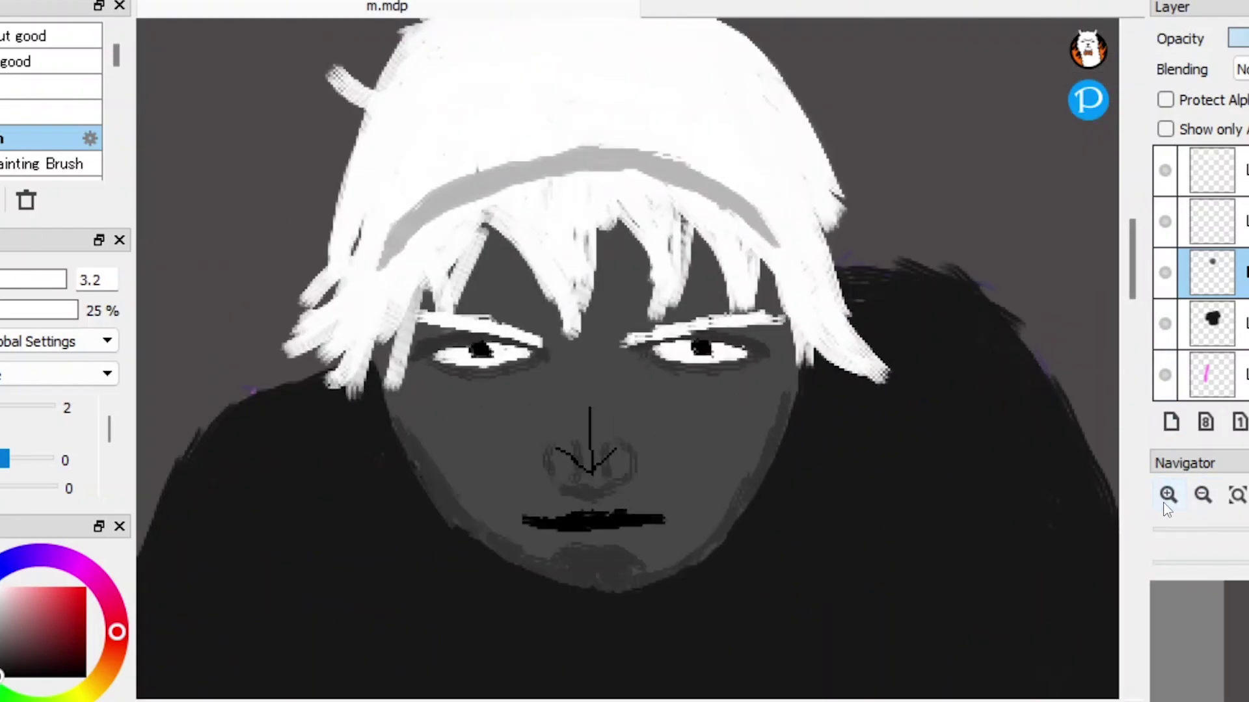
Step: Shade the area between nose and mouth dark gray and reshape the black mouth with a fuller centre and tapered corners
key(ctrl+plus)
click(1169, 496)
mouse_move(416, 455)
mouse_down()
mouse_move(466, 407)
mouse_move(398, 396)
mouse_up()
key(ctrl+minus)
key(ctrl+plus)
mouse_move(394, 341)
mouse_down()
mouse_move(416, 403)
mouse_move(294, 285)
mouse_move(352, 385)
mouse_up()
key(ctrl+minus)
drag(794, 297, 789, 315)
key(ctrl+d)
key(bracketright)
key(ctrl+minus)
click(1168, 497)
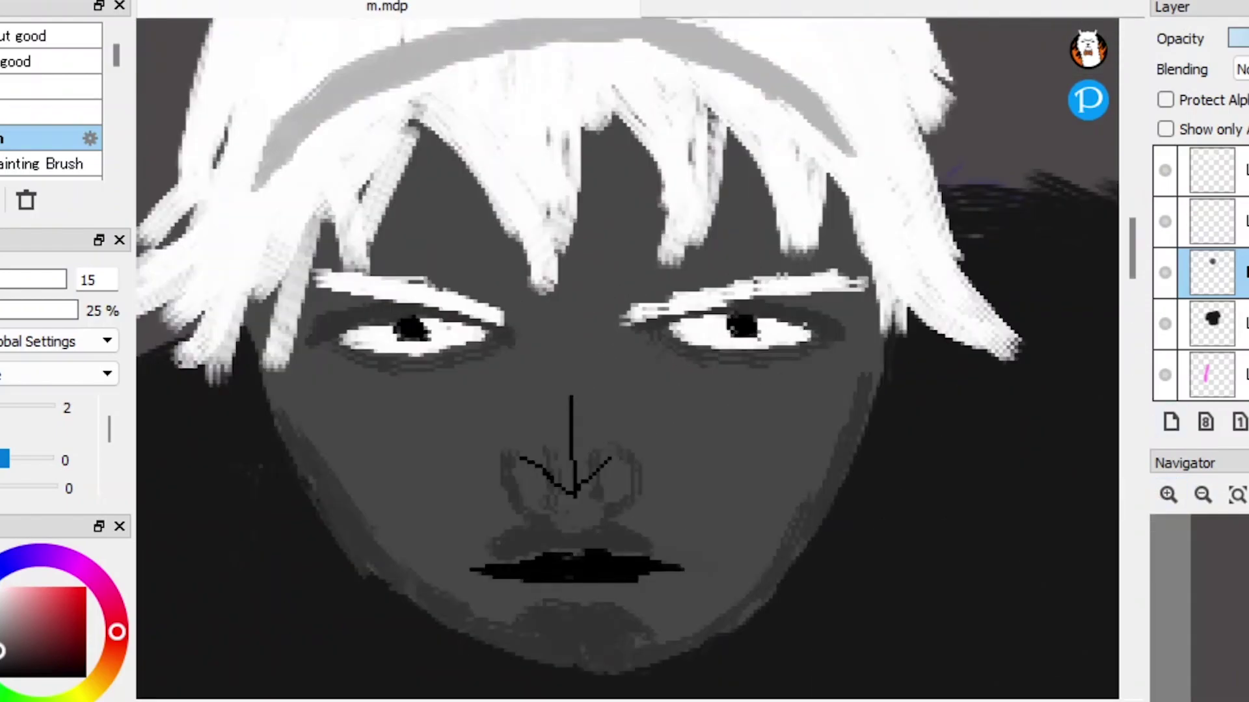
Step: Shade the hollows of both cheeks in darker gray with a 15-size brush
mouse_move(365, 455)
mouse_down()
mouse_move(413, 502)
mouse_move(351, 469)
mouse_up()
mouse_move(715, 475)
mouse_down()
mouse_move(775, 466)
mouse_move(735, 534)
mouse_up()
drag(395, 496, 379, 548)
drag(800, 468, 758, 549)
Step: With a 9.1-size brush, darken the area below the mouth, add a lighter gray chin spot and refine the cheek shading
key(bracketleft)
key(bracketleft)
drag(716, 591, 538, 596)
click(1169, 497)
scroll(486, 612, down, 3)
click(553, 572)
mouse_move(260, 287)
mouse_down()
mouse_move(321, 332)
mouse_move(424, 336)
mouse_up()
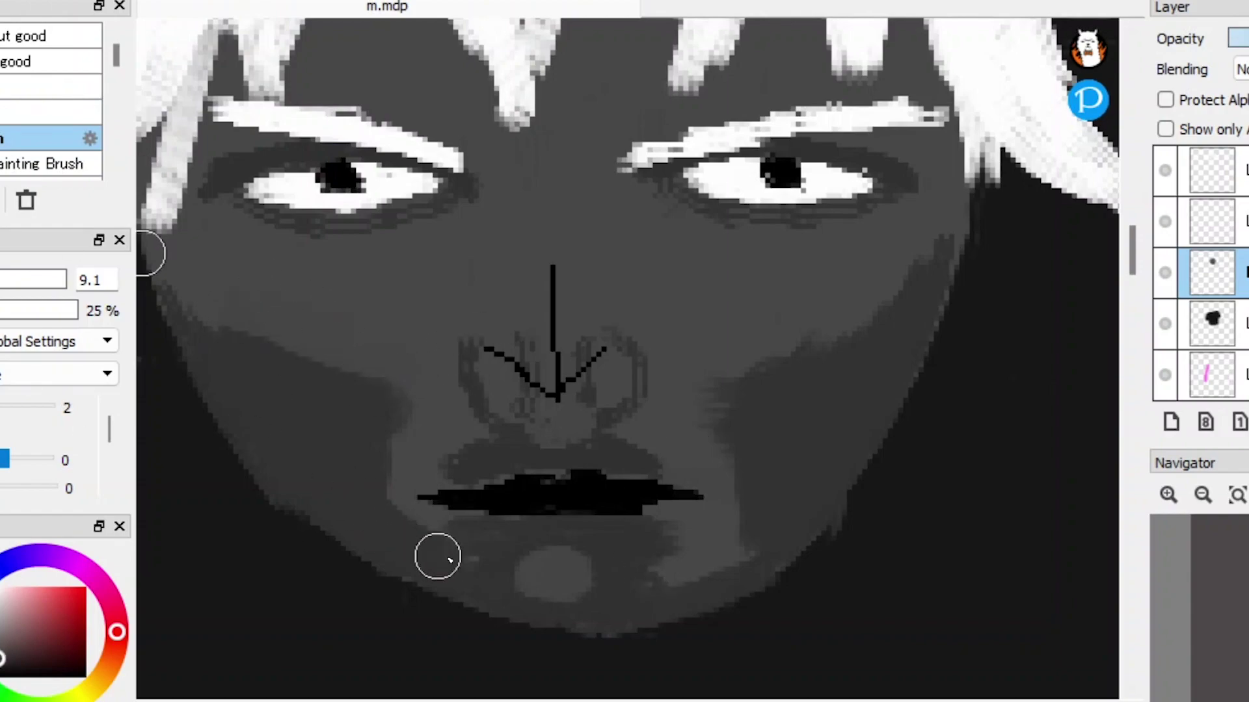
Step: Try repainting the shading of both cheeks as diagonal bands running from beside the mouth up to the temples
drag(656, 566, 715, 546)
mouse_move(780, 403)
mouse_down()
mouse_move(739, 323)
mouse_move(774, 326)
mouse_up()
key(ctrl+minus)
key(ctrl+plus)
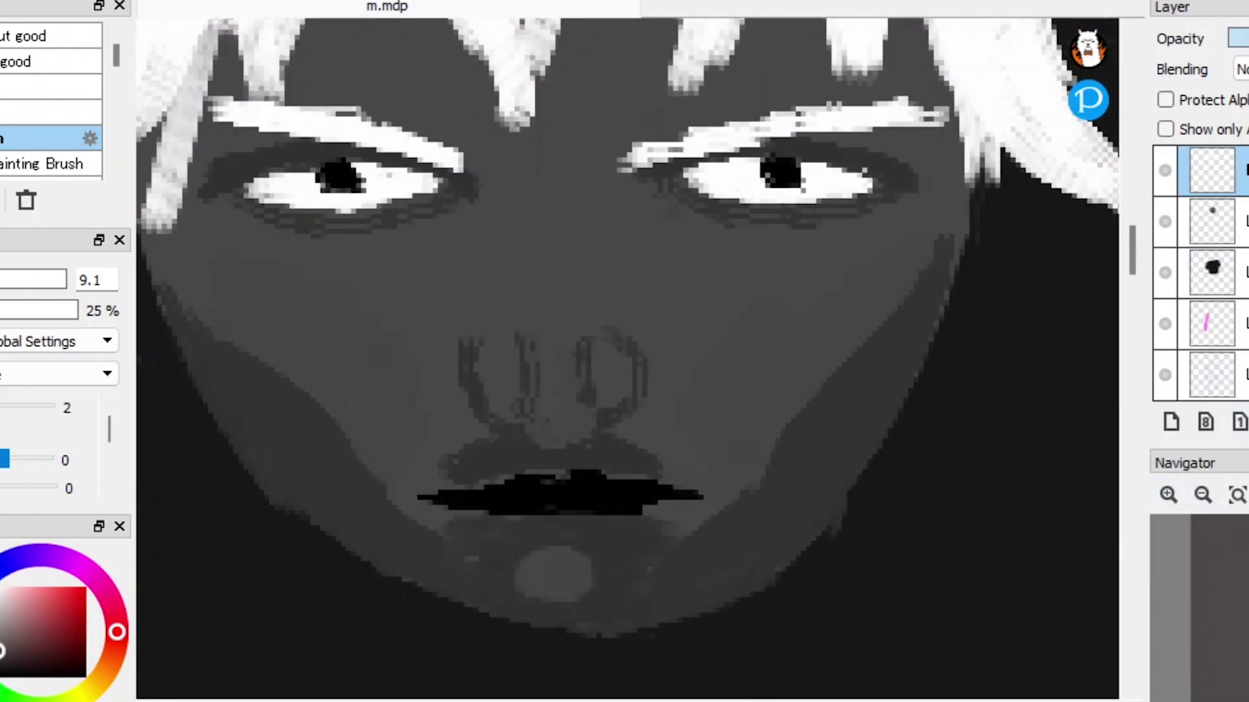
key(ctrl+z)
key(ctrl+minus)
click(1169, 495)
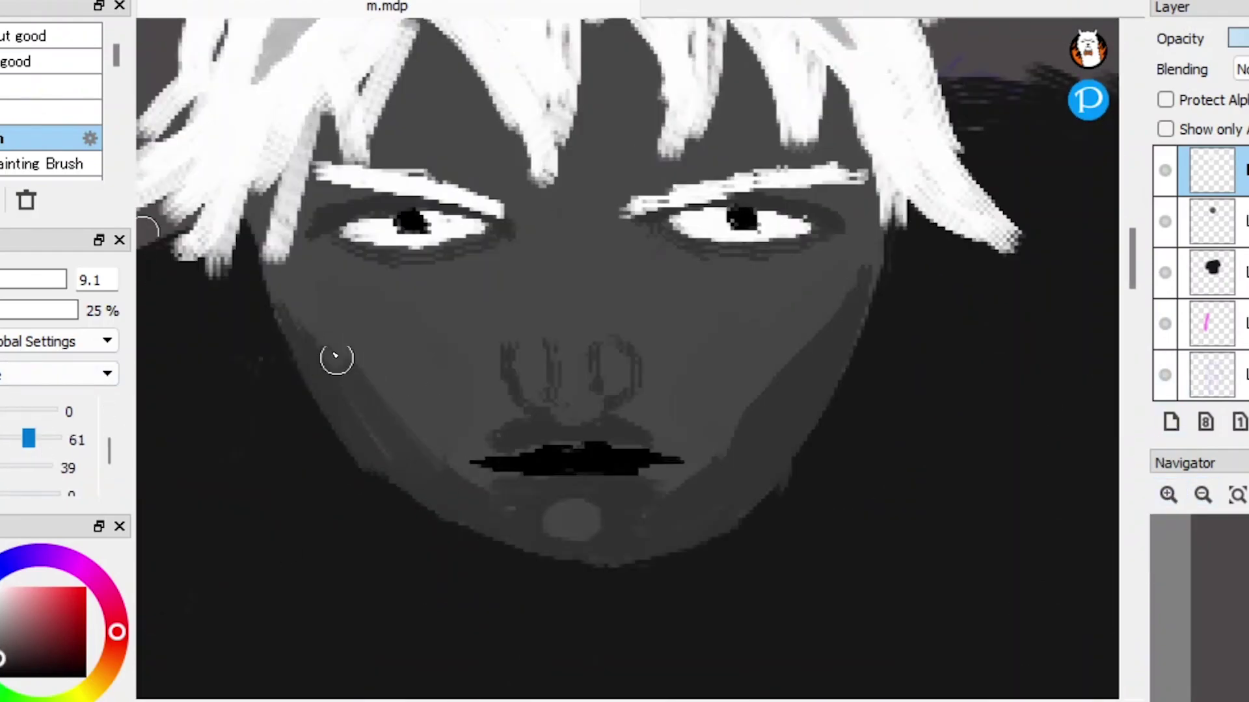
Step: Try softening the cheek shading with blended gray strokes along both sides of the face
drag(415, 463, 306, 309)
drag(697, 496, 848, 270)
drag(416, 455, 305, 312)
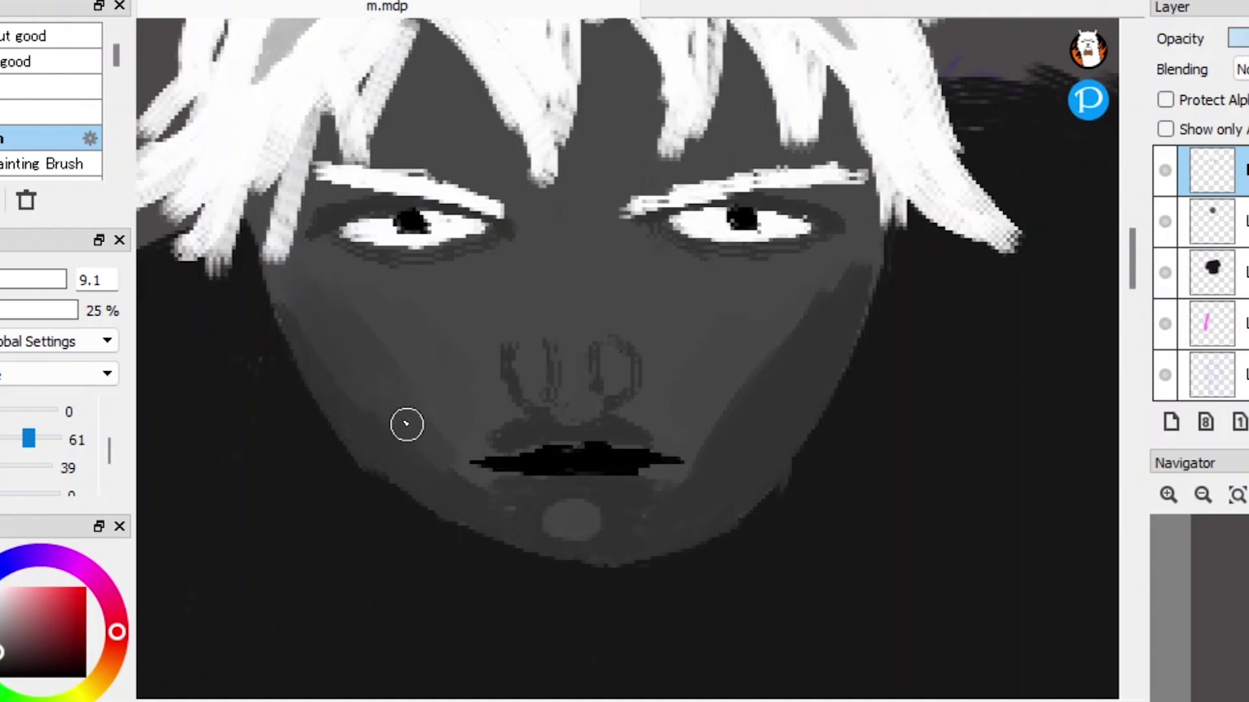
drag(846, 270, 686, 427)
scroll(407, 432, down, 5)
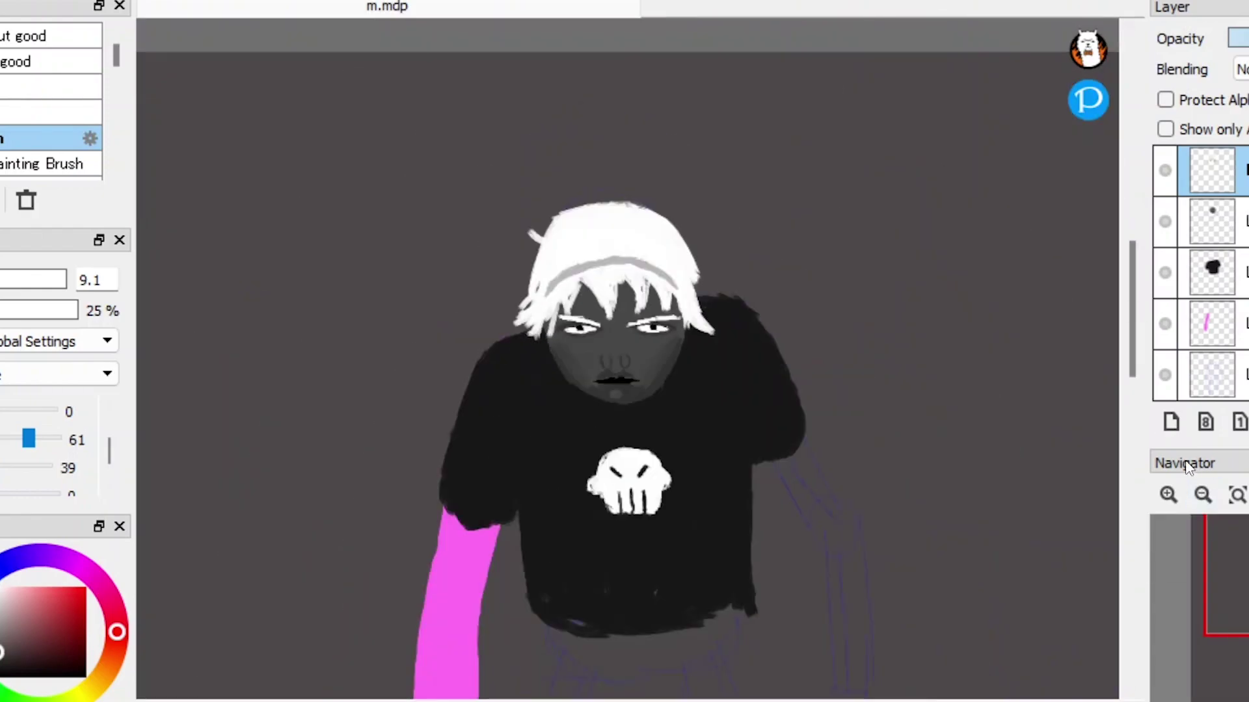
Step: Try adding softly blended rounded patches to both cheeks below the eyes
scroll(407, 432, up, 6)
mouse_move(287, 289)
mouse_down()
mouse_move(329, 325)
mouse_move(298, 334)
mouse_up()
mouse_move(780, 303)
mouse_down()
mouse_move(830, 410)
mouse_move(747, 376)
mouse_up()
mouse_move(338, 312)
mouse_down()
mouse_move(306, 270)
mouse_move(312, 338)
mouse_up()
mouse_move(754, 364)
mouse_down()
mouse_move(772, 295)
mouse_move(806, 364)
mouse_up()
click(1203, 494)
click(1203, 495)
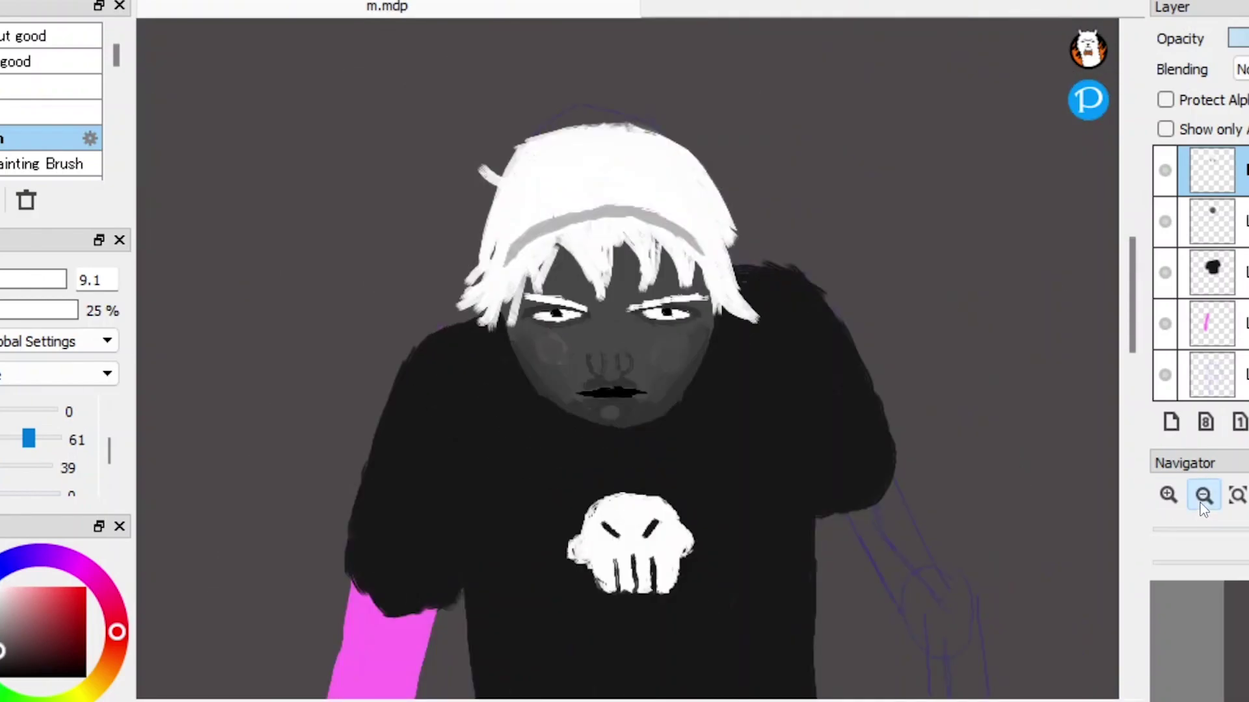
click(1169, 495)
click(1169, 495)
Step: On a new layer, try repainting both cheek shadows with a clean diagonal edge towards the mouth corners
click(1170, 422)
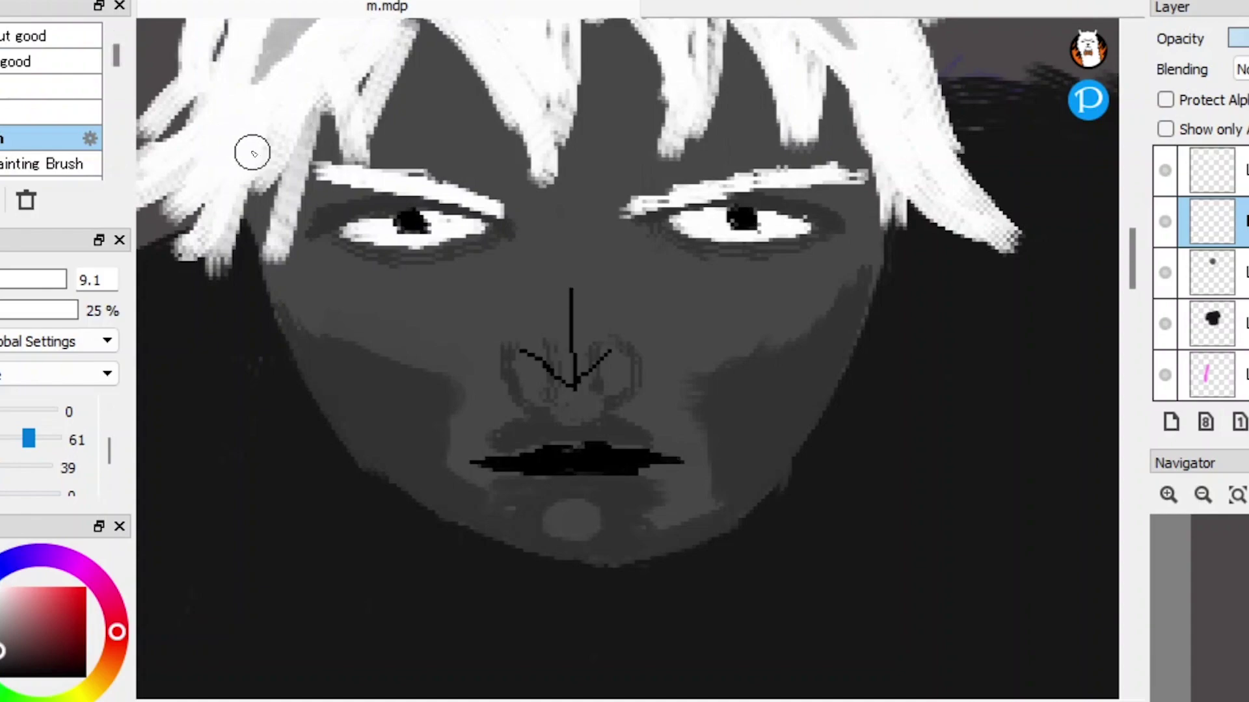
key(ctrl+z)
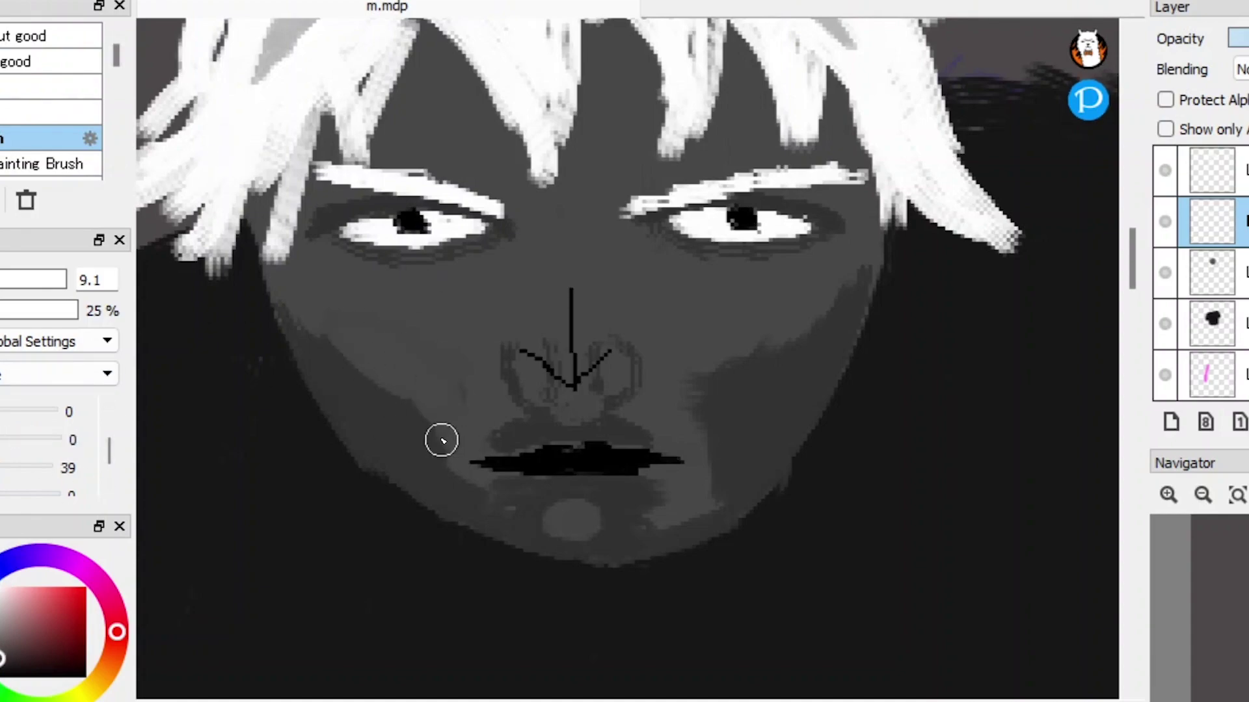
key(ctrl+z)
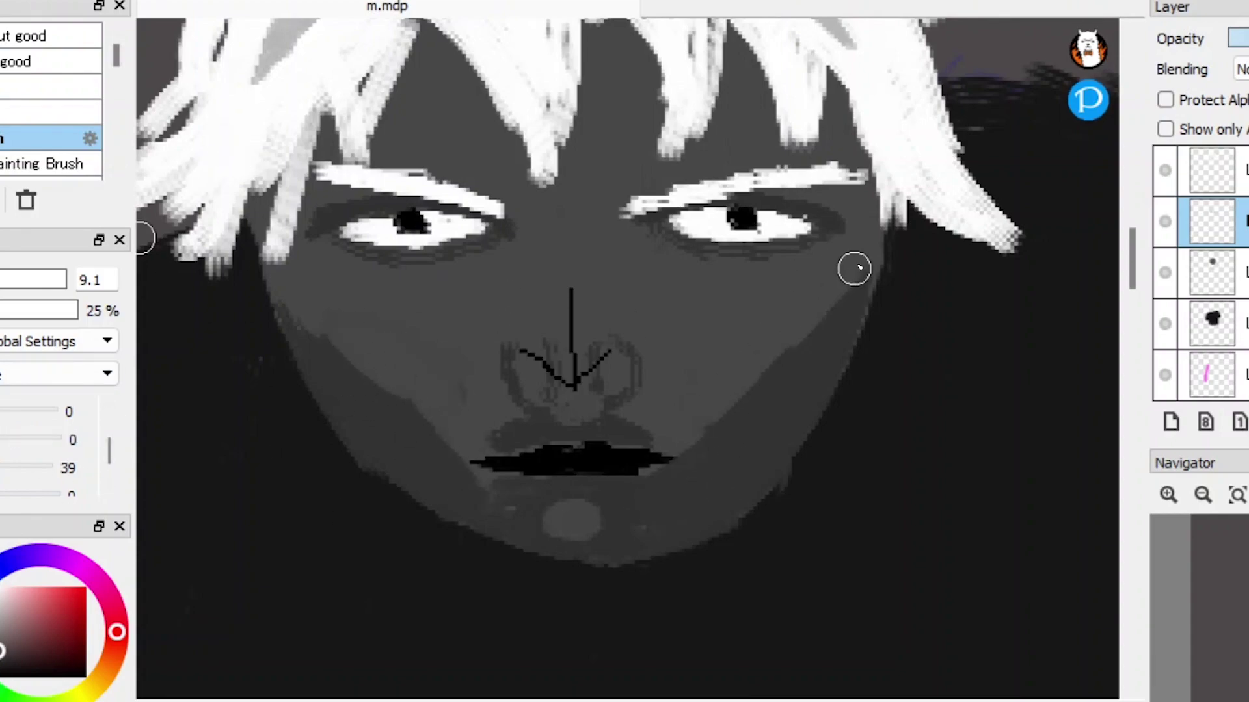
Step: With a 3.2-size brush, try lightening the area above the mouth and shading beneath the nose in dark gray
scroll(585, 357, up, 3)
key(bracketleft)
key(bracketleft)
key(bracketleft)
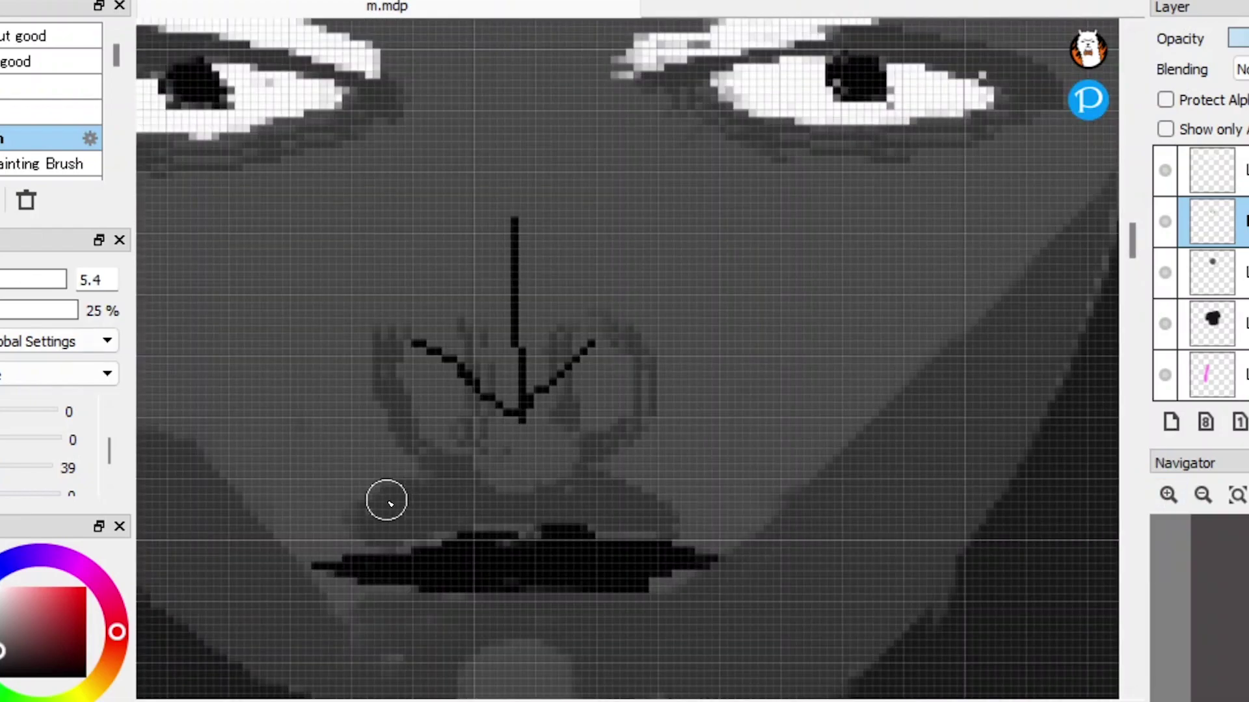
drag(494, 523, 520, 528)
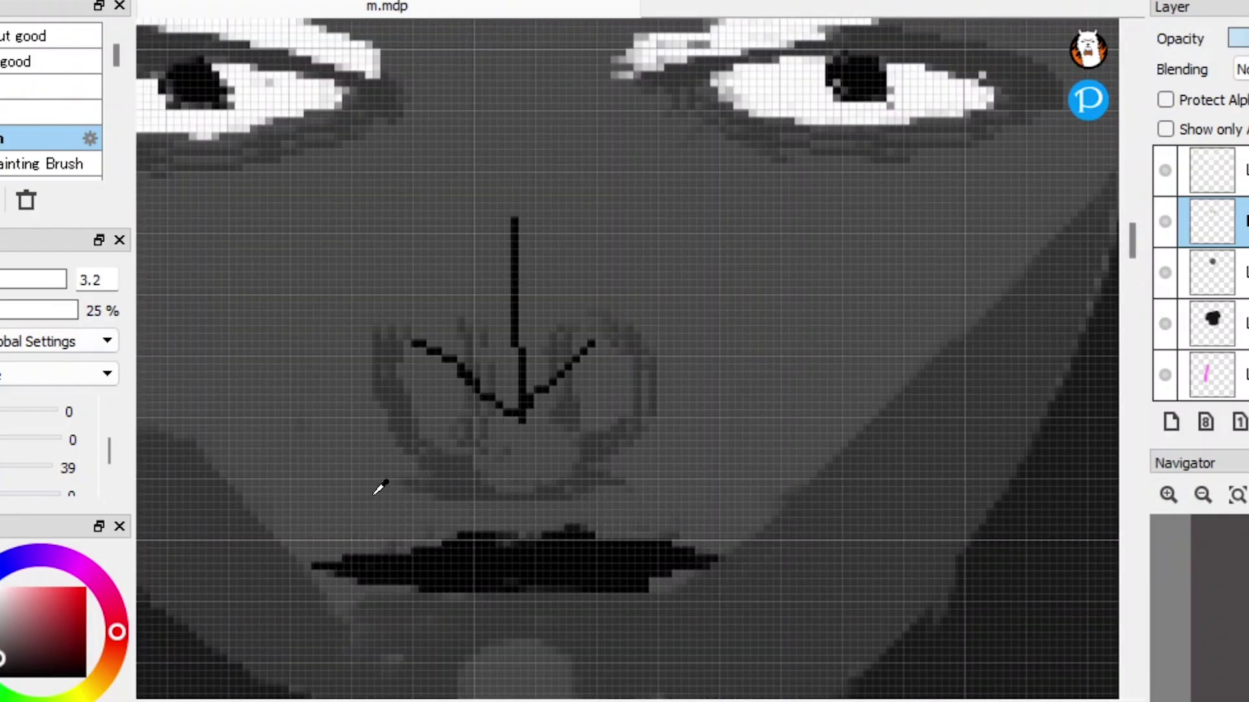
scroll(517, 440, down, 3)
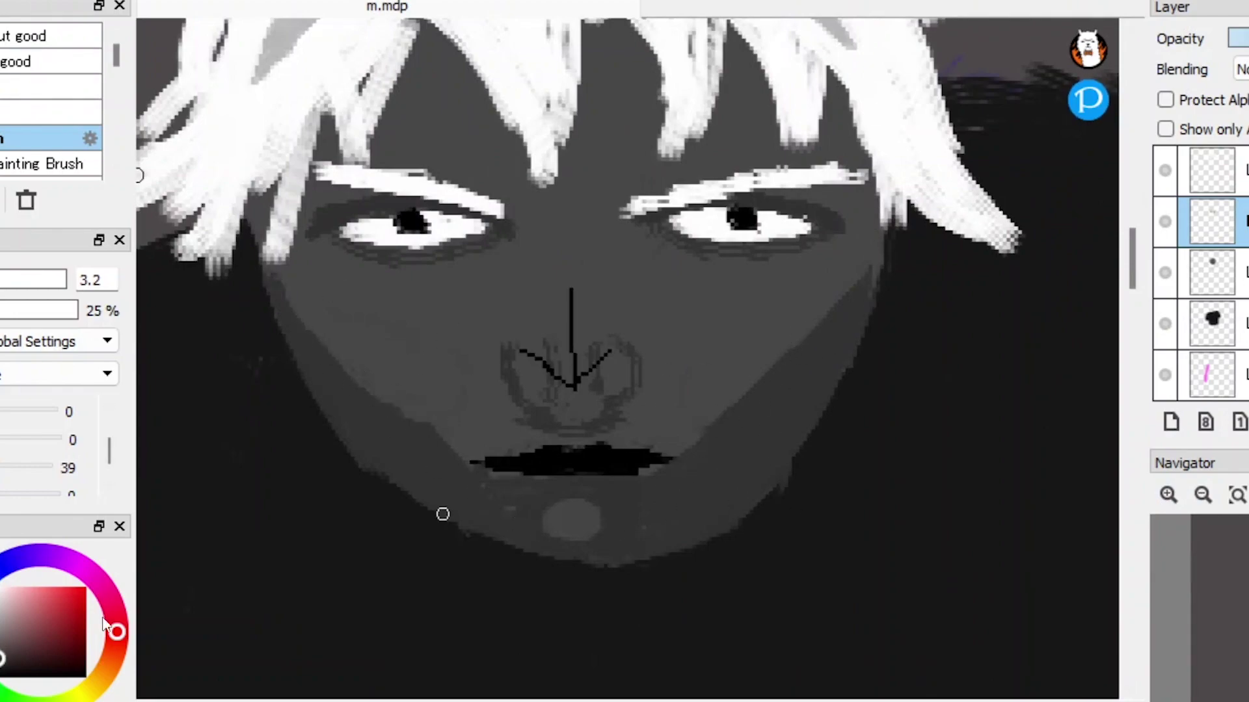
Step: Touch up the cheek shadow edge and hide the layer holding the trial face shading
mouse_move(798, 335)
mouse_down()
mouse_move(829, 327)
mouse_move(851, 294)
mouse_up()
scroll(823, 340, down, 5)
click(1235, 170)
click(1236, 221)
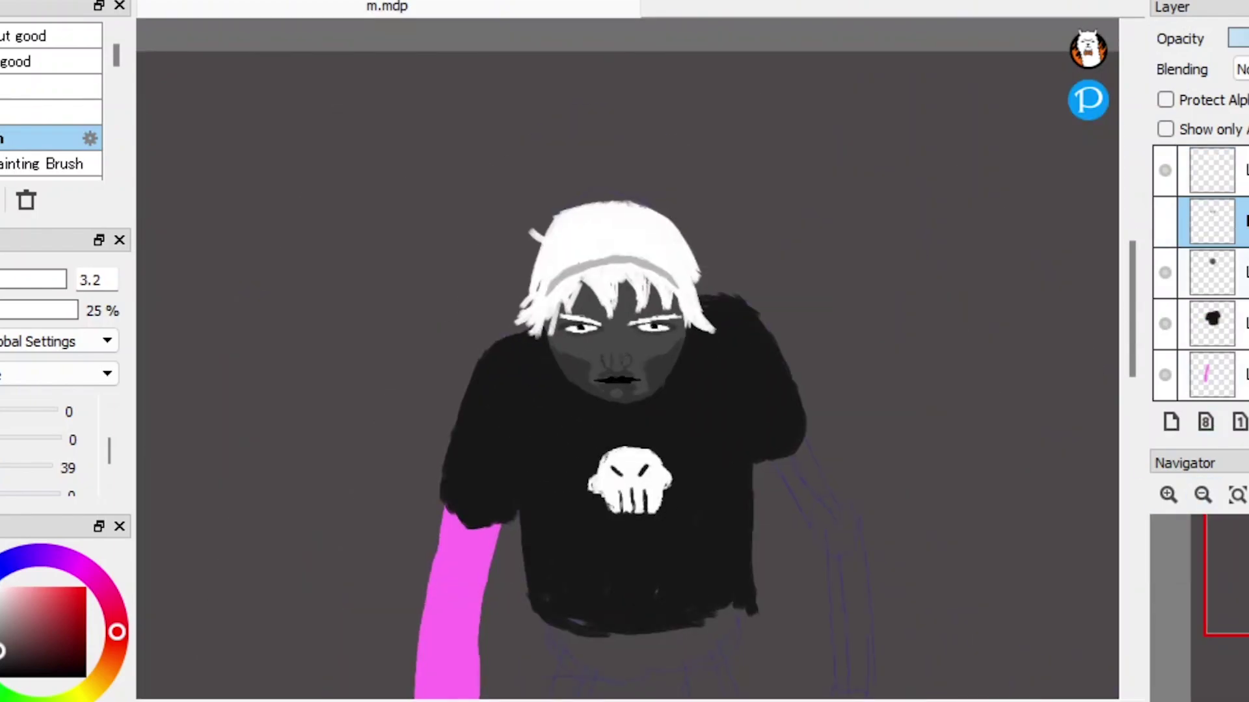
Step: On the face layer, repaint both cheek shadows as diagonals from the mouth corners to the temples and fill the chin sides dark gray
scroll(626, 359, up, 5)
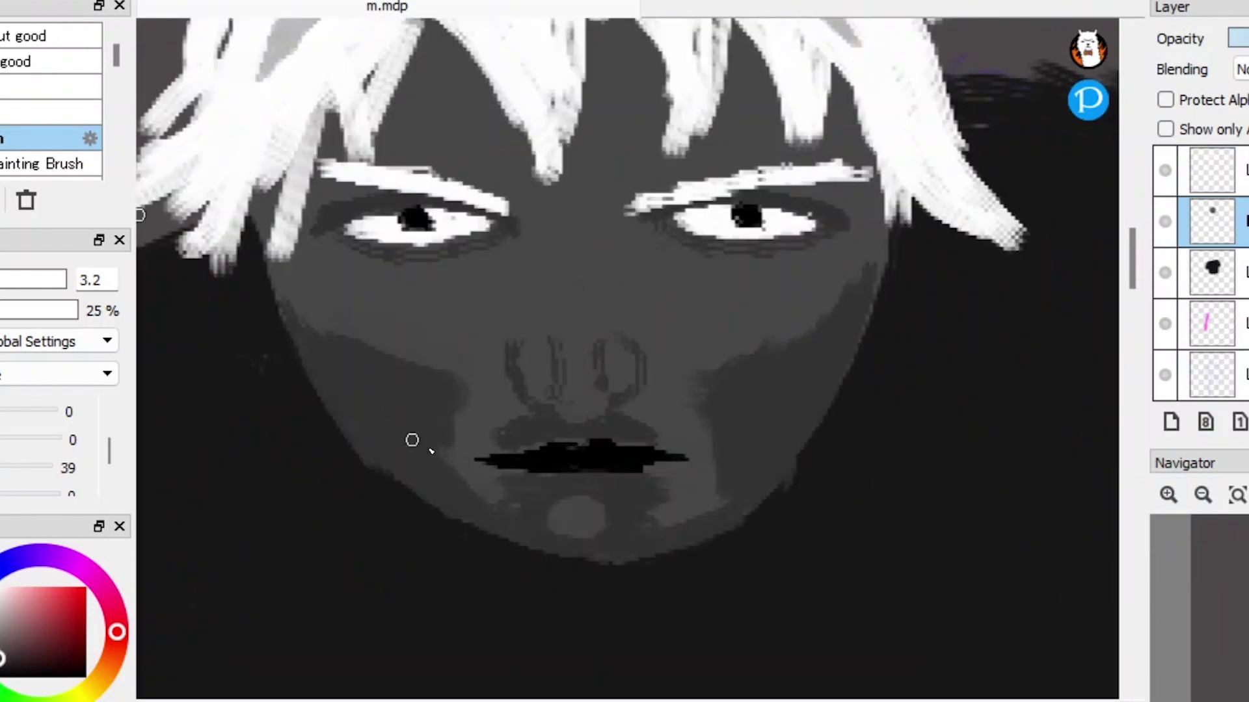
drag(712, 495, 669, 525)
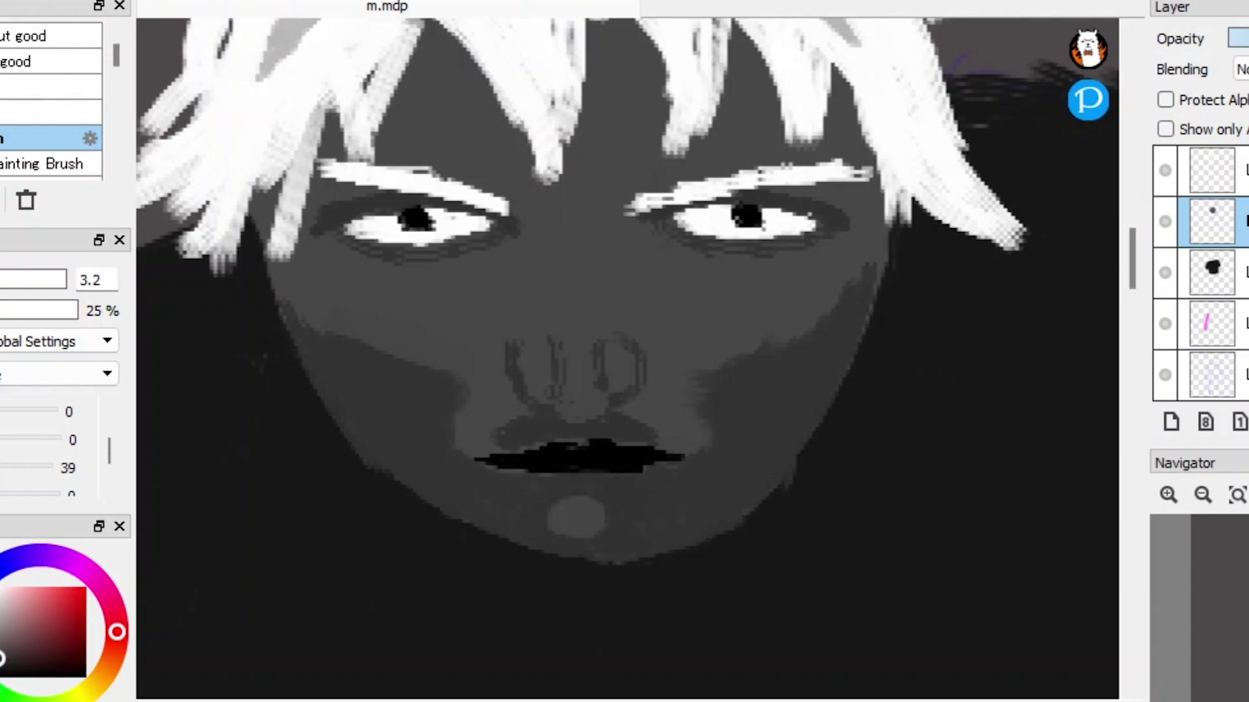
mouse_move(468, 437)
mouse_down()
mouse_move(346, 349)
mouse_move(387, 377)
mouse_move(448, 391)
mouse_move(398, 388)
mouse_up()
drag(731, 380, 735, 348)
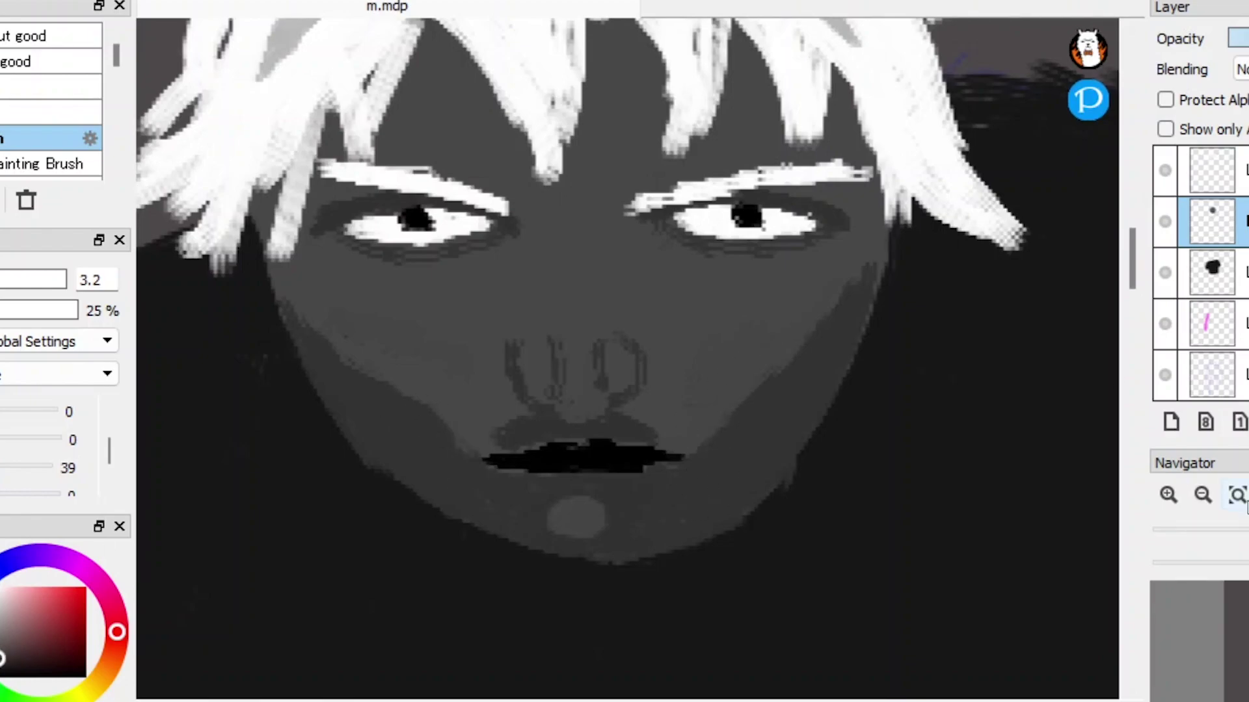
Step: Even out the shadows under the eyes, lighten the area above the mouth and round off the nose's underside in dark gray
click(1167, 494)
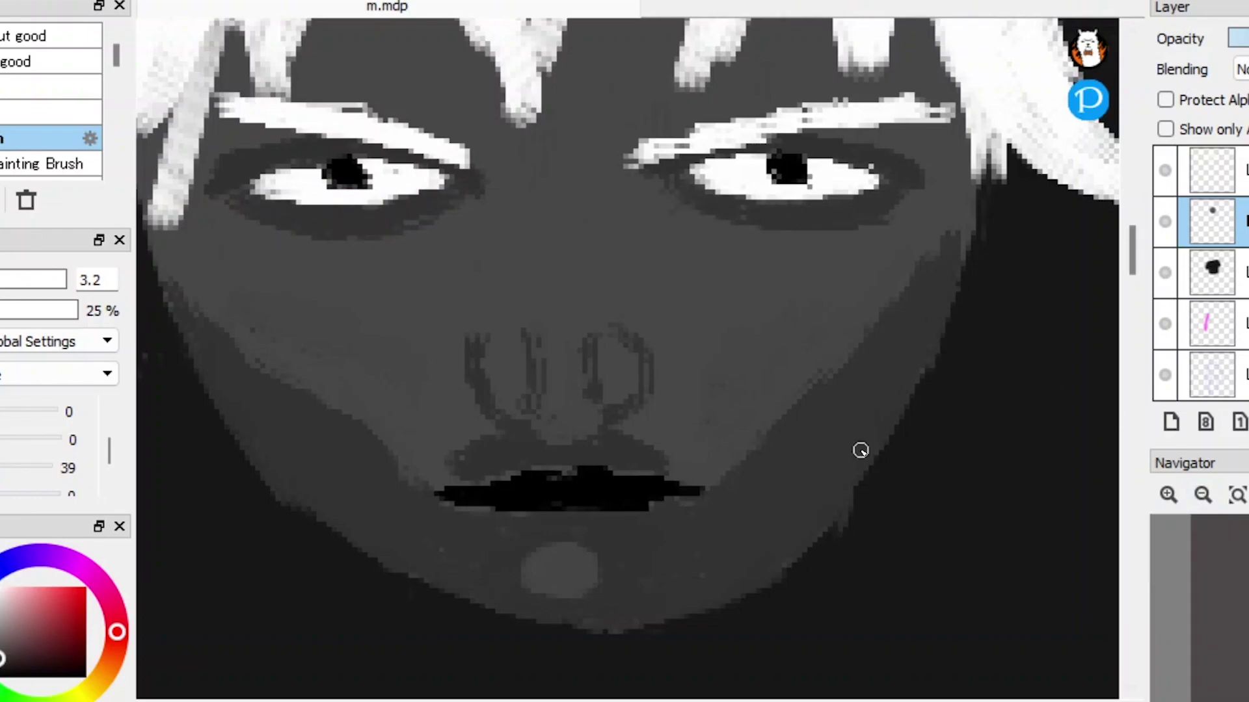
click(1203, 495)
click(1168, 494)
click(1167, 495)
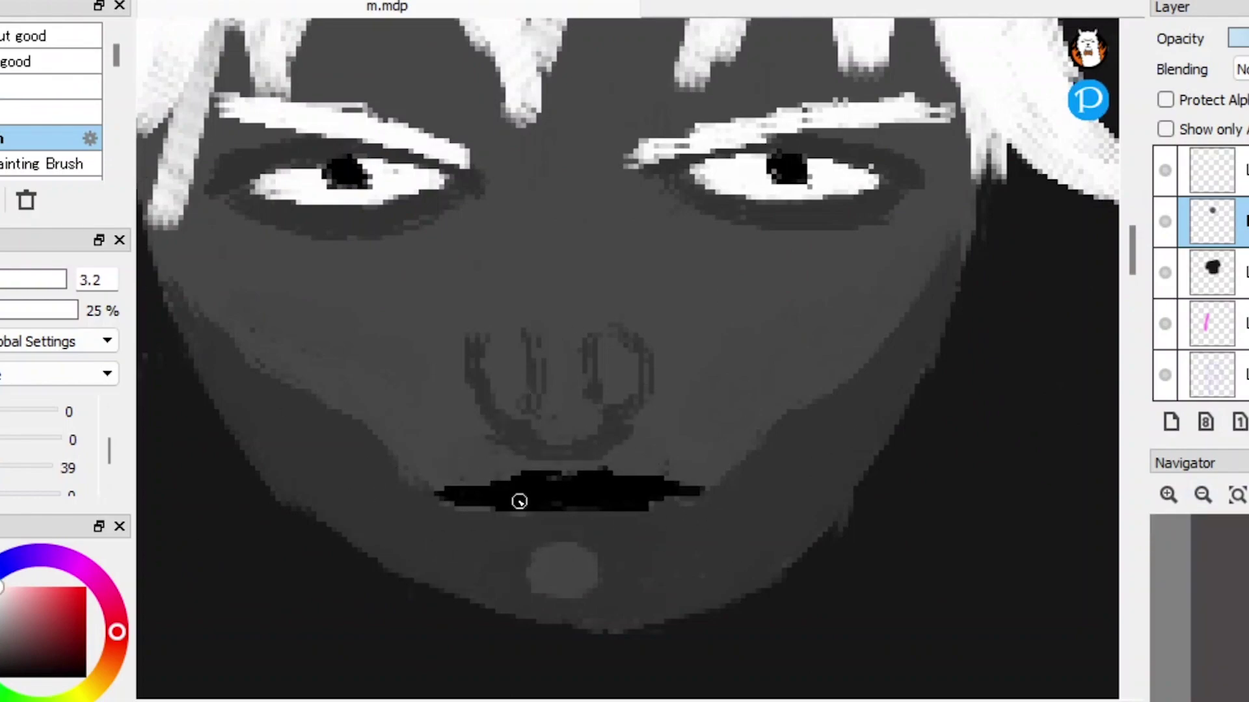
Step: Paint a thin white strip of teeth in the middle of the black mouth
scroll(546, 507, up, 2)
mouse_move(465, 563)
mouse_down()
mouse_move(595, 560)
mouse_move(457, 564)
mouse_up()
scroll(1126, 288, down, 5)
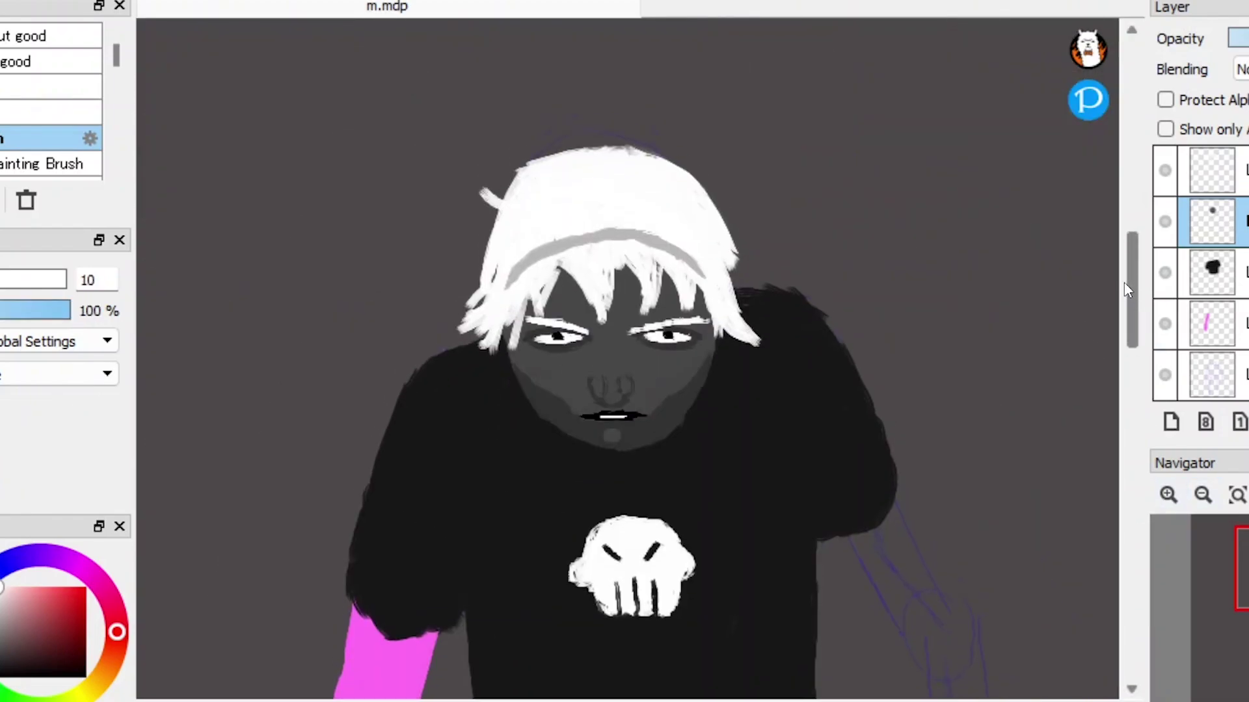
Step: With a 3.2-size brush, thin the nose contour and widen the lighter gray spot on the chin
scroll(1126, 288, up, 4)
key(e)
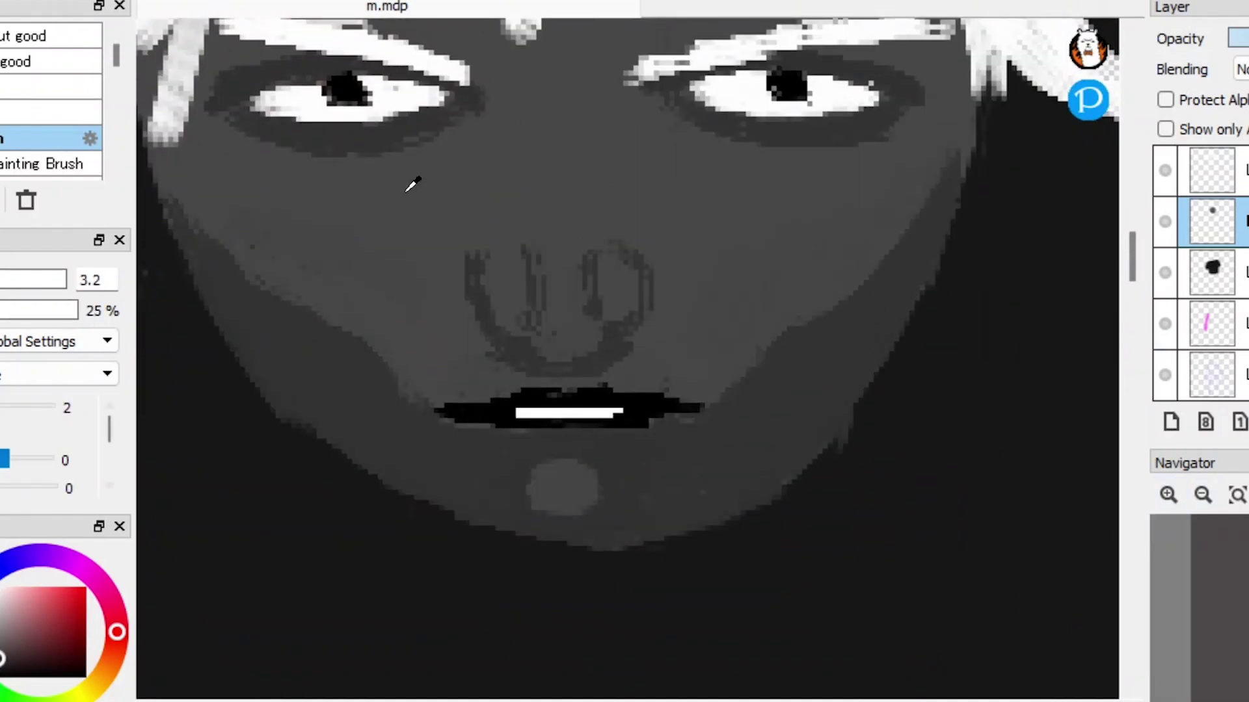
scroll(363, 304, down, 2)
scroll(466, 242, up, 2)
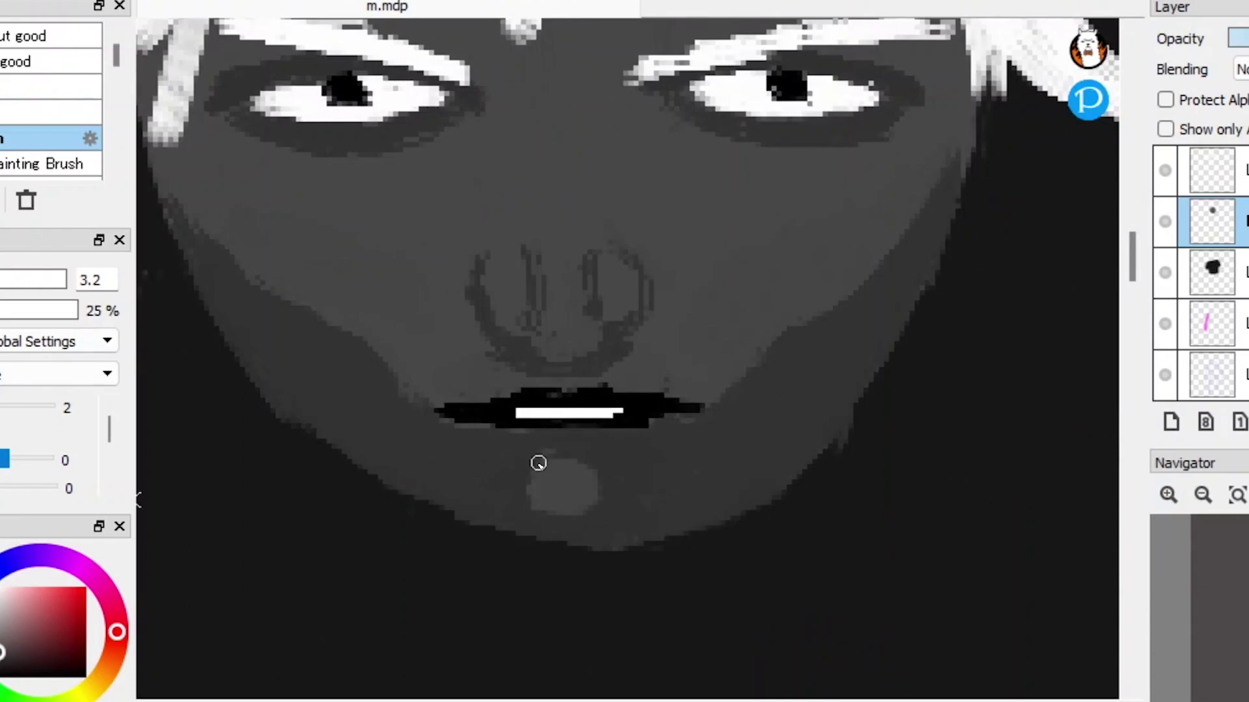
drag(555, 458, 586, 467)
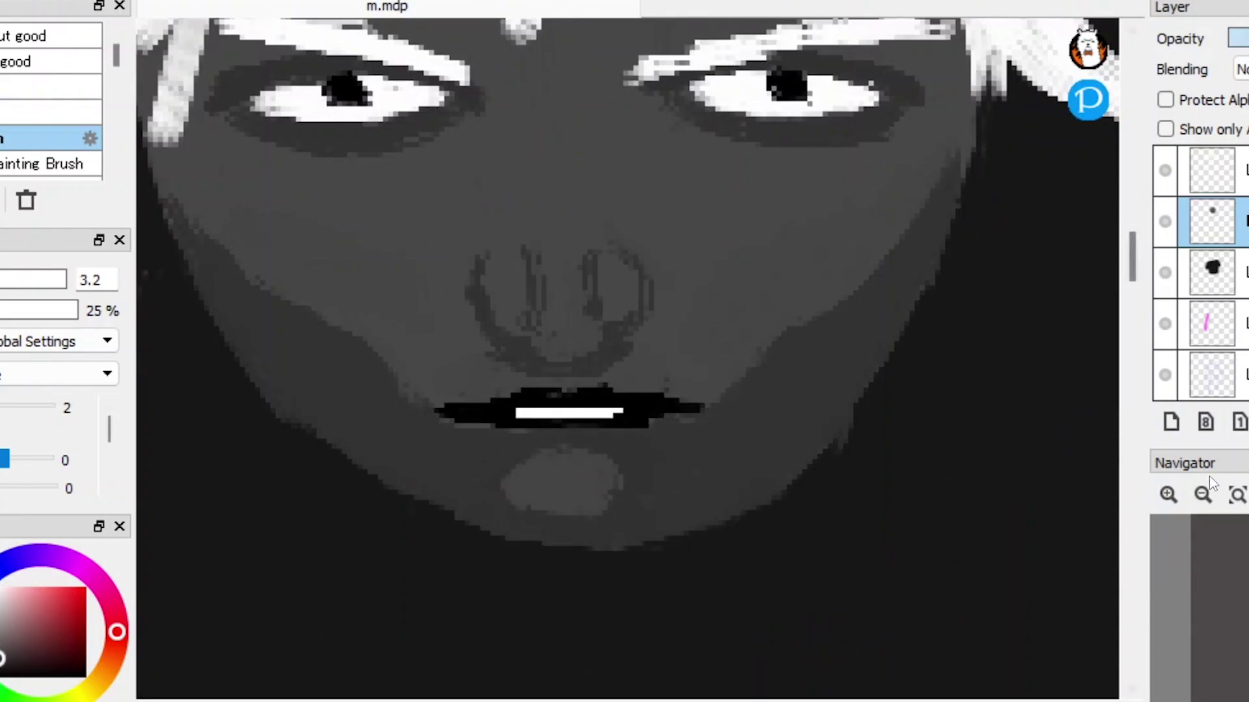
Step: Blend the edges of the cheek, nose and chin shading into the face
scroll(1187, 377, down, 2)
scroll(1188, 377, up, 2)
mouse_move(1132, 257)
mouse_down()
mouse_move(1132, 305)
mouse_move(1129, 248)
mouse_up()
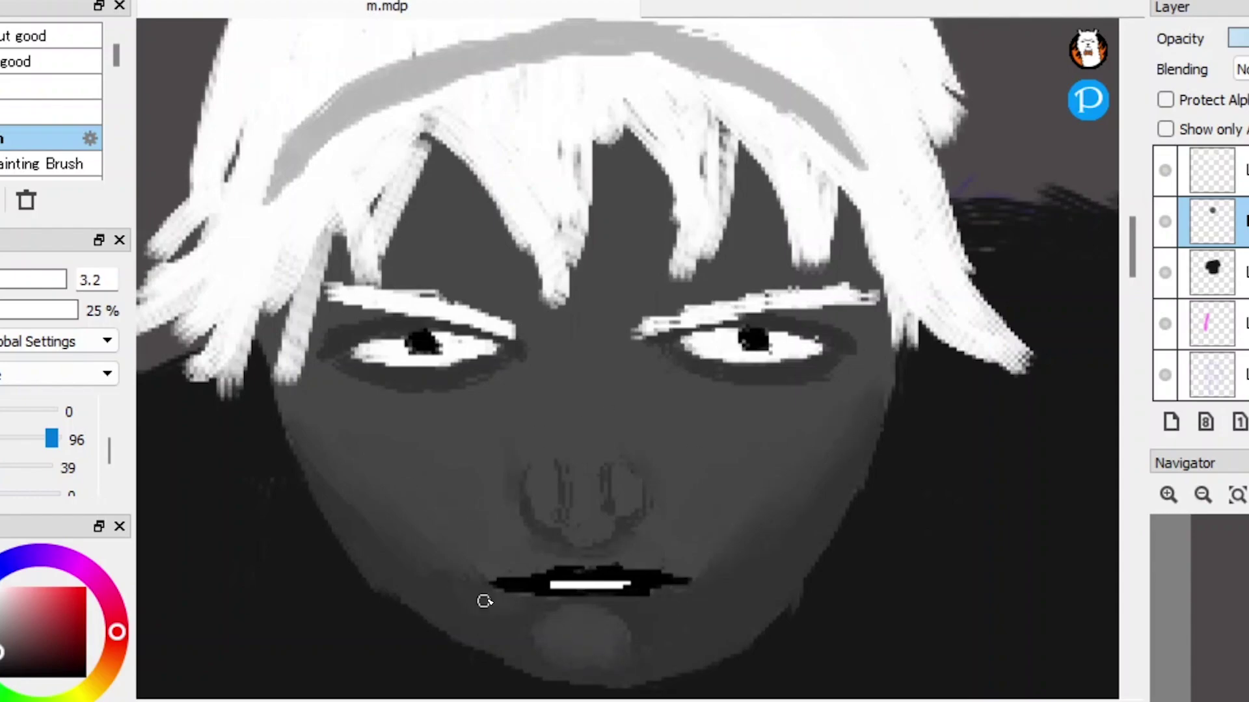
scroll(550, 359, down, 2)
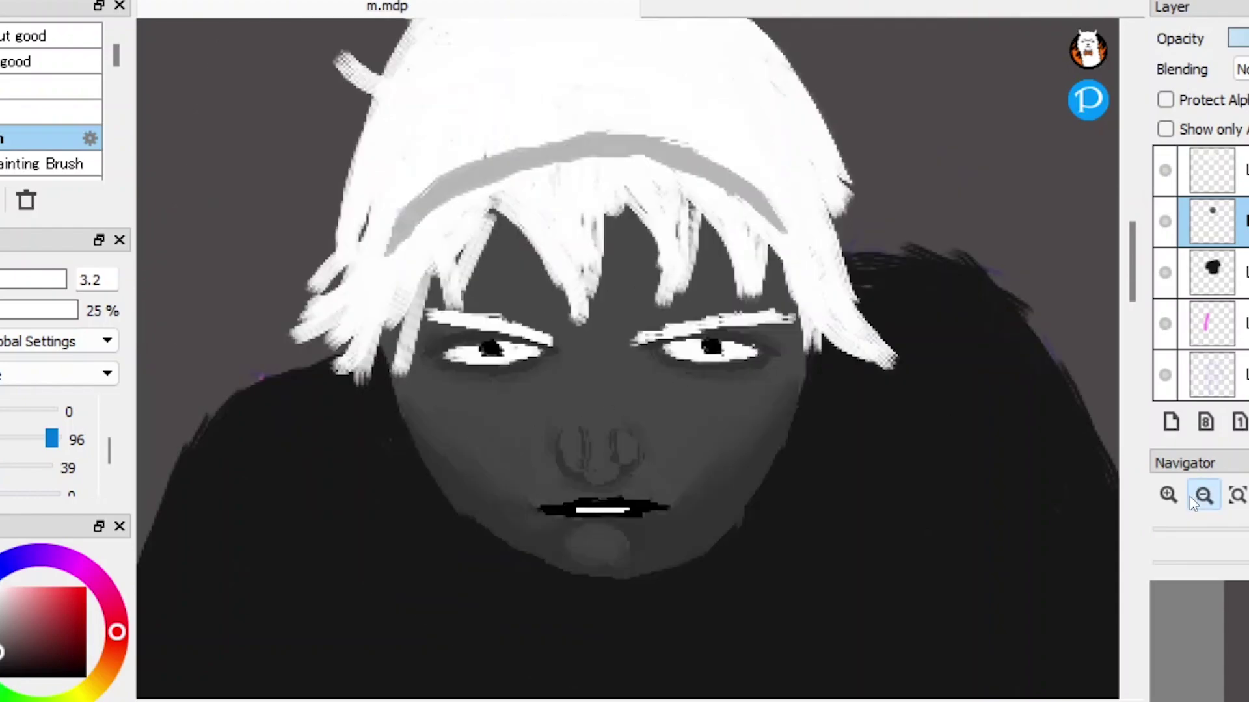
Step: Paint dark gray shadows on the forehead and temples along the edges of the white hair strands
scroll(550, 359, up, 2)
mouse_move(400, 158)
mouse_down()
mouse_move(424, 133)
mouse_move(521, 254)
mouse_move(561, 283)
mouse_move(589, 132)
mouse_move(677, 268)
mouse_move(703, 264)
mouse_move(726, 177)
mouse_move(780, 254)
mouse_move(804, 226)
mouse_up()
drag(344, 267, 273, 345)
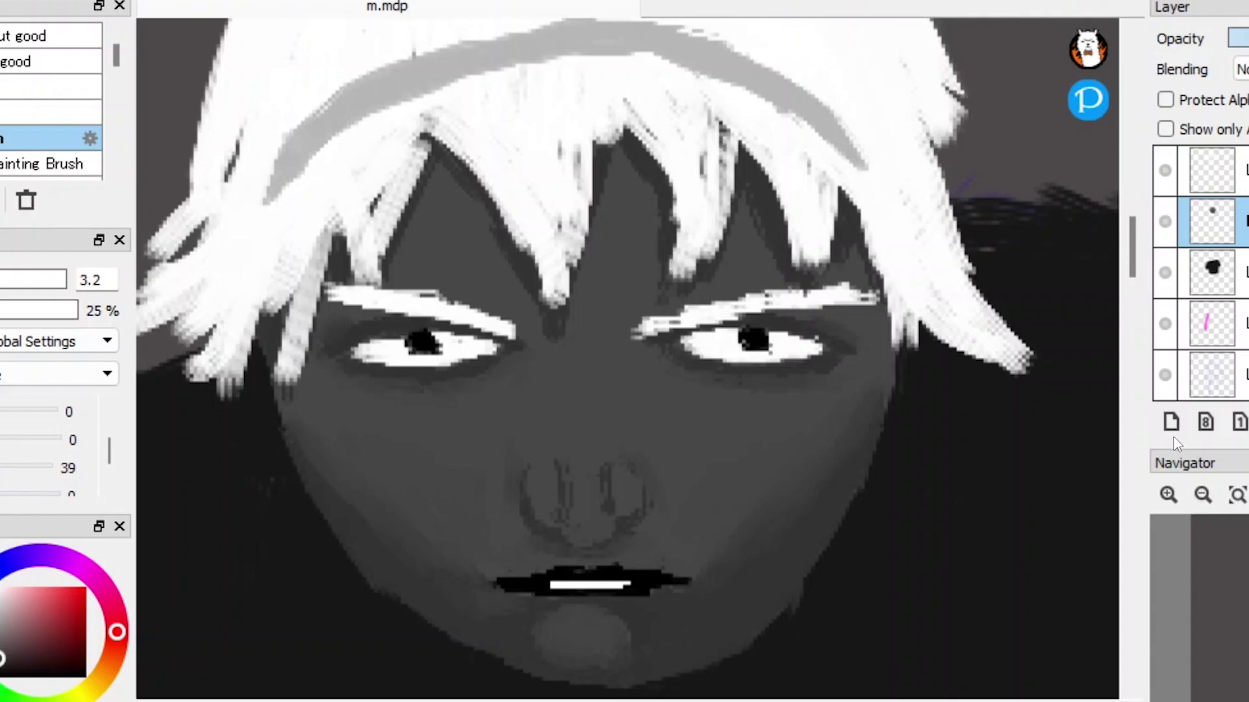
scroll(345, 261, down, 5)
key(ctrl+minus)
key(ctrl+minus)
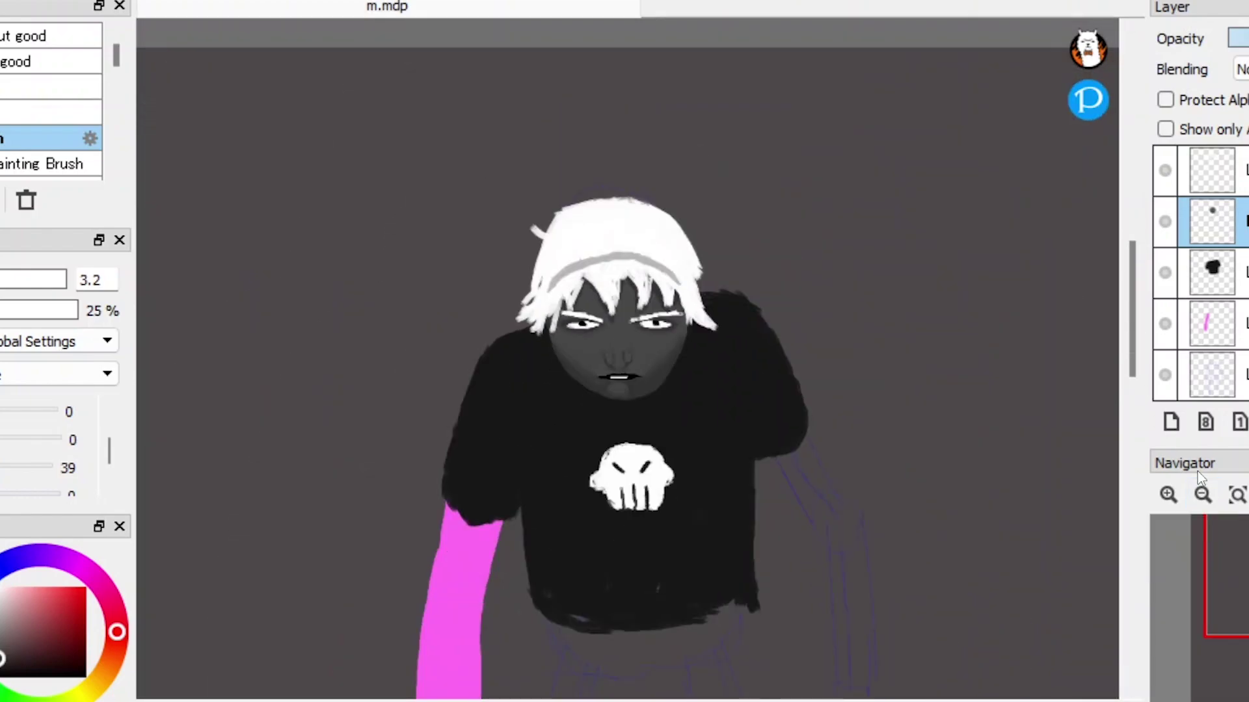
key(ctrl+plus)
key(ctrl+plus)
click(1165, 170)
click(1176, 176)
scroll(1123, 313, down, 2)
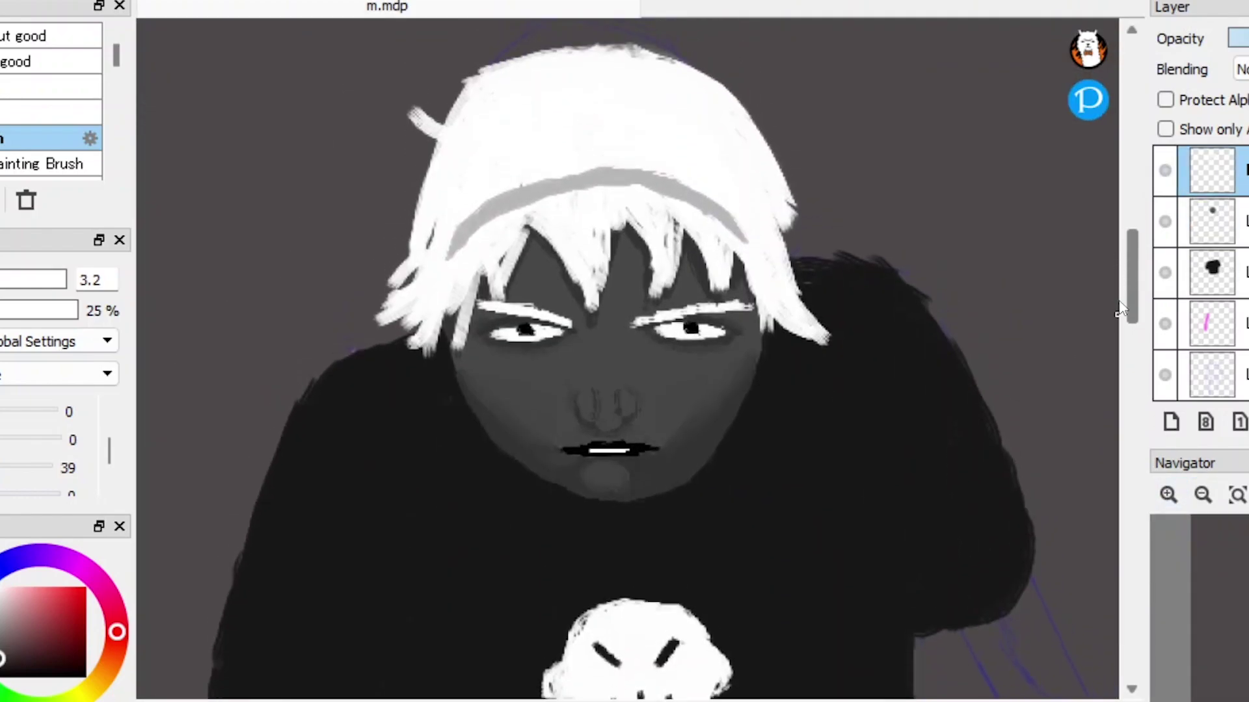
mouse_move(1131, 305)
mouse_down()
mouse_move(1141, 284)
mouse_move(1133, 362)
mouse_move(1123, 311)
mouse_up()
scroll(1122, 310, down, 2)
Step: On the pink arm layer, paint the missing upper arm and outline its forearm in pink with a 12.2-size brush
click(1211, 324)
drag(1066, 455, 1017, 315)
key(ctrl+minus)
mouse_move(898, 432)
mouse_down()
mouse_move(529, 354)
mouse_move(518, 446)
mouse_move(571, 418)
mouse_up()
scroll(571, 418, down, 3)
drag(614, 257, 629, 397)
scroll(629, 397, left, 5)
mouse_move(748, 279)
mouse_down()
mouse_move(750, 452)
mouse_move(816, 518)
mouse_up()
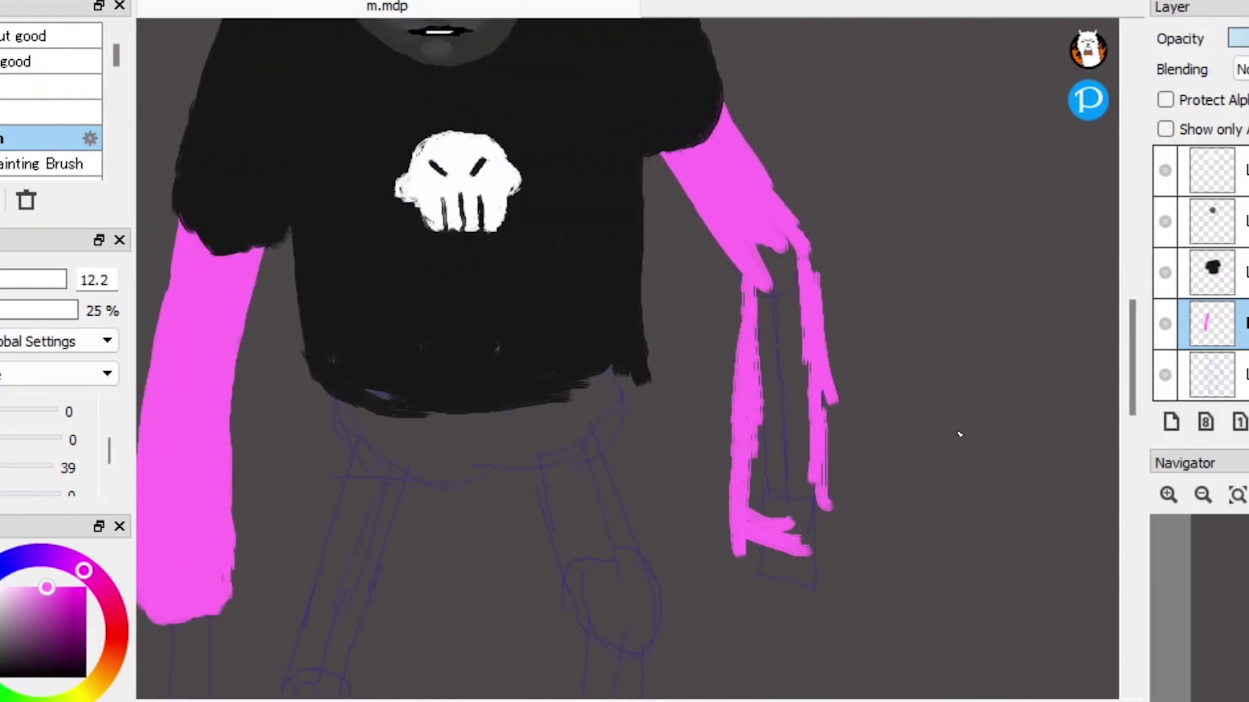
Step: Undo the strokes at the forearm's lower end and fill the forearm solid pink down to the wrist
scroll(817, 518, down, 3)
drag(748, 429, 861, 426)
key(ctrl+z)
key(ctrl+z)
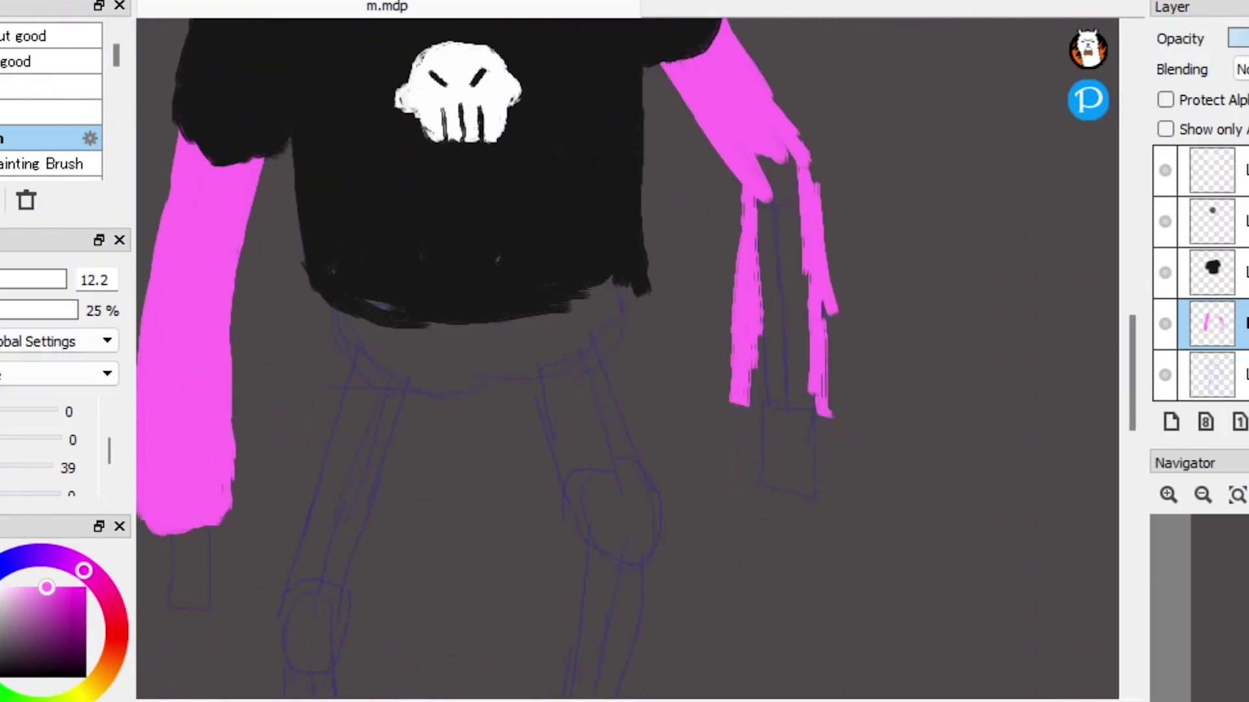
mouse_move(780, 427)
mouse_down()
mouse_move(758, 176)
mouse_move(755, 215)
mouse_move(813, 228)
mouse_up()
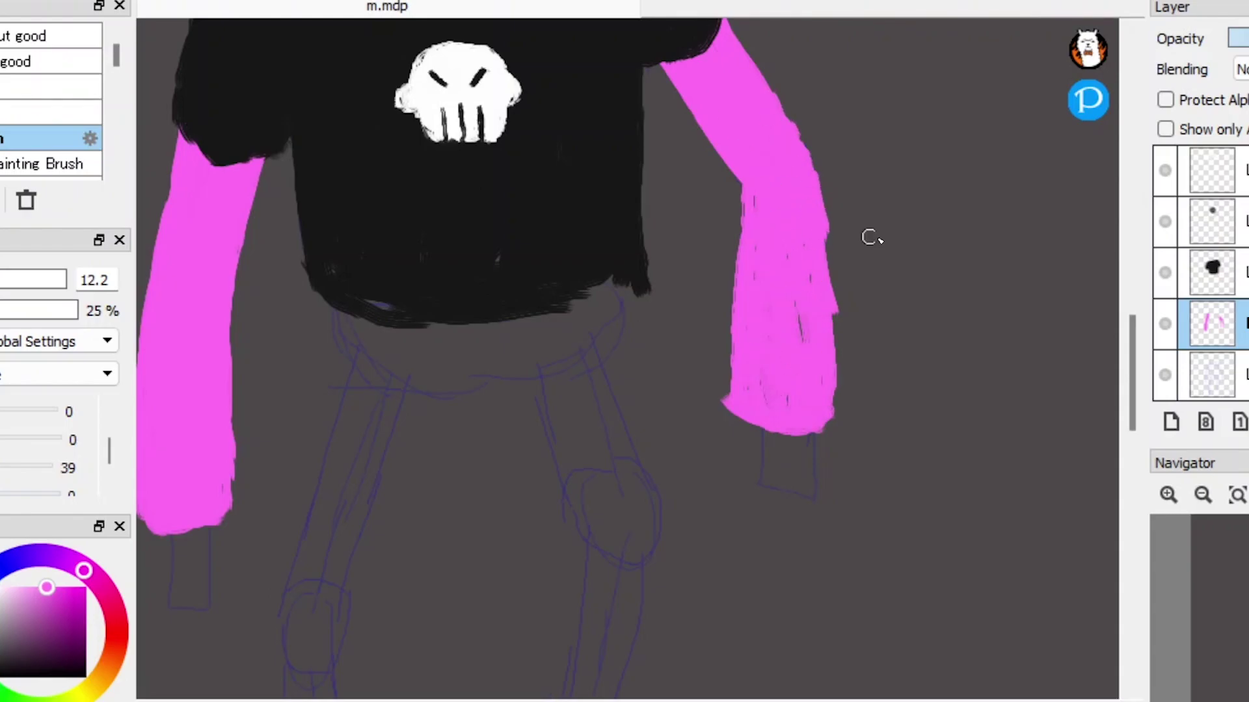
Step: Straighten the edges of the new pink forearm and fill the remaining gaps in it
key(ctrl+0)
scroll(681, 414, up, 3)
scroll(677, 260, down, 5)
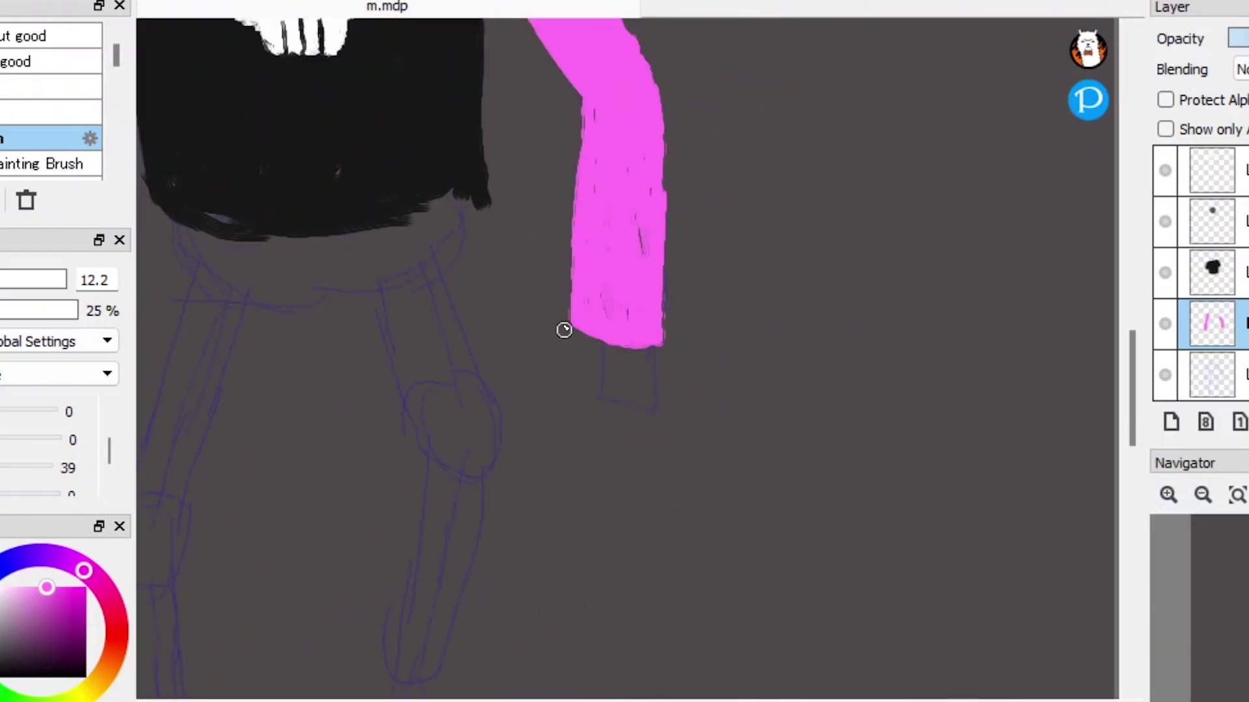
scroll(572, 345, up, 2)
scroll(848, 356, up, 3)
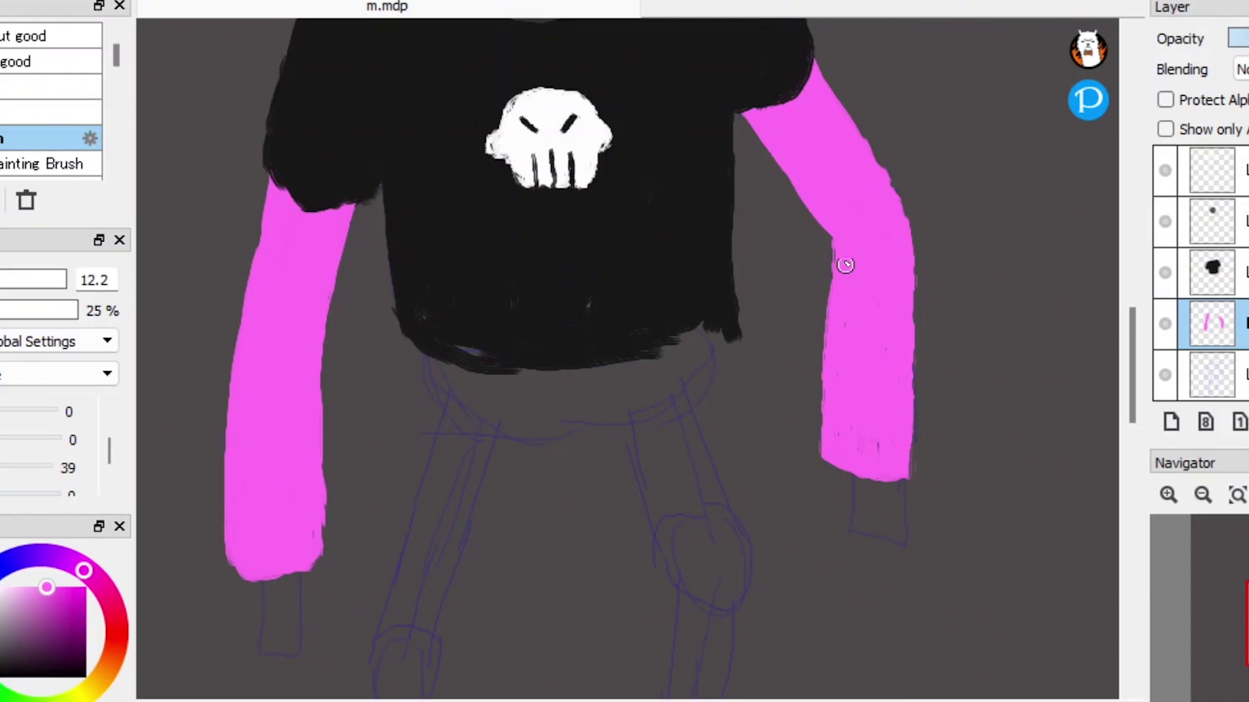
Step: Tidy the black T-shirt's lower hem and make the background layer solid black
scroll(991, 136, up, 5)
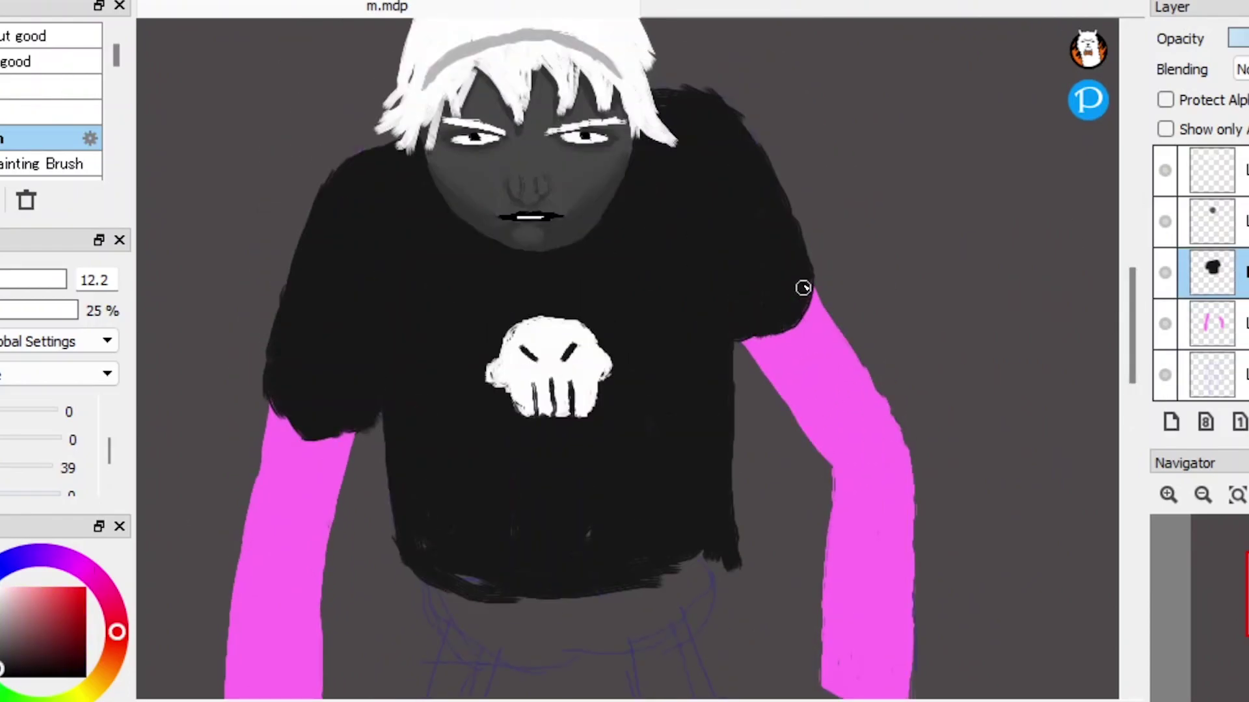
scroll(792, 314, down, 8)
key(ctrl+0)
click(1169, 496)
drag(1135, 312, 1140, 454)
click(1202, 495)
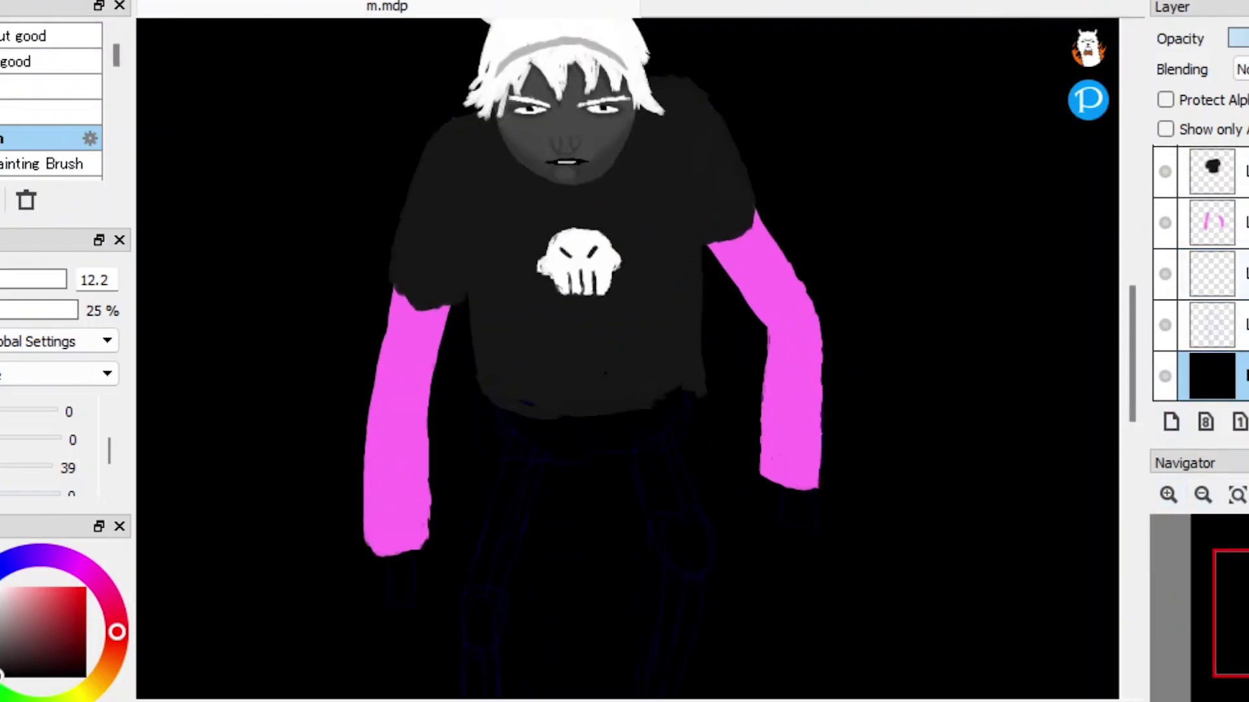
Step: On the leg clothing layer, paint dark grey shapes over both knees of the sketch and join them with a band
drag(1130, 391, 1131, 430)
mouse_move(651, 306)
mouse_down()
mouse_move(666, 368)
mouse_move(709, 397)
mouse_up()
mouse_move(468, 377)
mouse_down()
mouse_move(537, 413)
mouse_move(697, 376)
mouse_move(715, 390)
mouse_up()
scroll(683, 390, down, 3)
ctrl+scroll(662, 254, up, 2)
drag(662, 253, 459, 334)
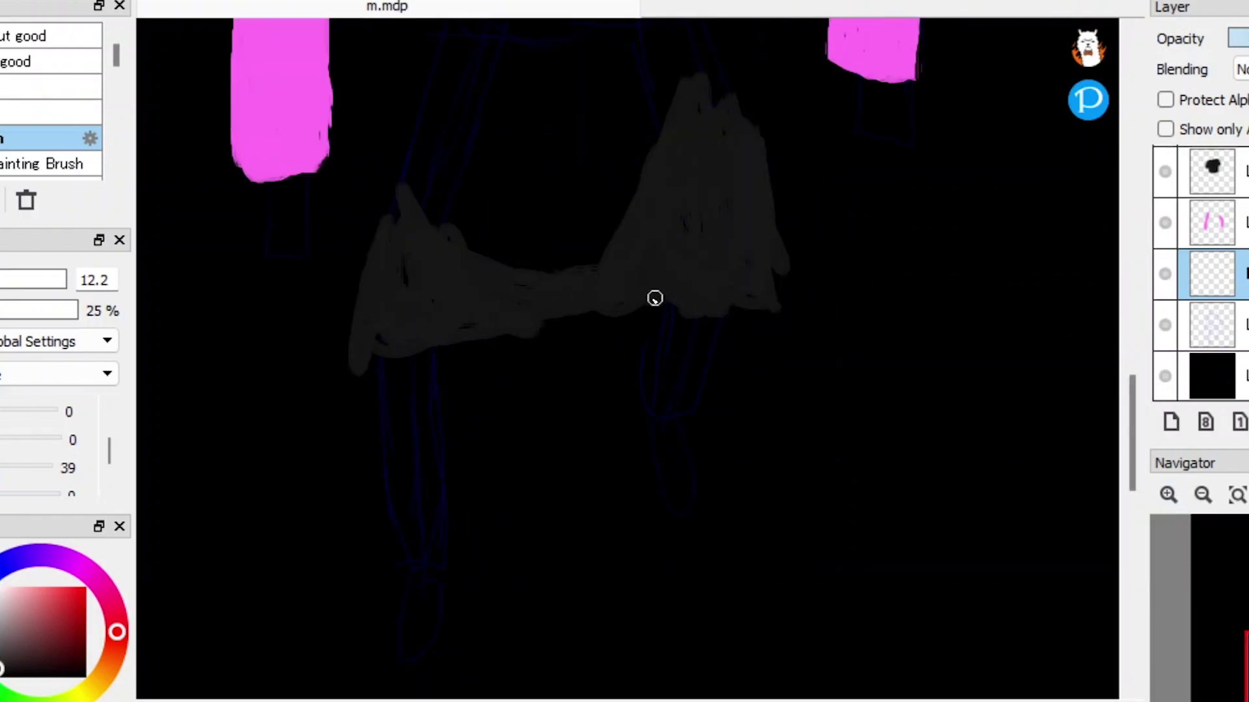
scroll(580, 280, down, 2)
scroll(710, 368, up, 5)
scroll(711, 368, down, 5)
scroll(199, 422, up, 1)
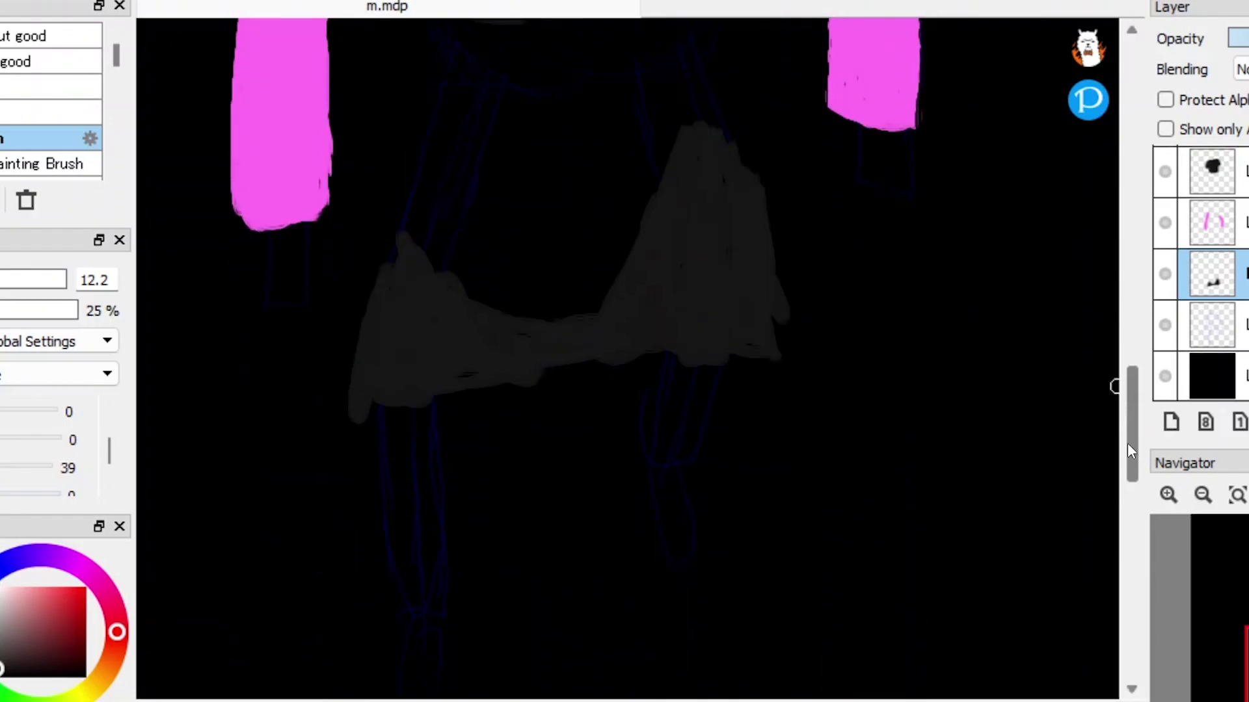
Step: Undo the trial strokes and paint lighter grey highlights over both knees of the dark leg clothing
drag(390, 303, 423, 390)
key(ctrl+z)
scroll(59, 442, down, 1)
drag(2, 404, 31, 404)
drag(397, 305, 423, 335)
key(ctrl+z)
mouse_move(390, 383)
mouse_down()
mouse_move(418, 301)
mouse_move(423, 383)
mouse_up()
mouse_move(650, 332)
mouse_down()
mouse_move(649, 306)
mouse_move(713, 210)
mouse_move(680, 361)
mouse_up()
drag(31, 404, 40, 406)
drag(426, 391, 400, 302)
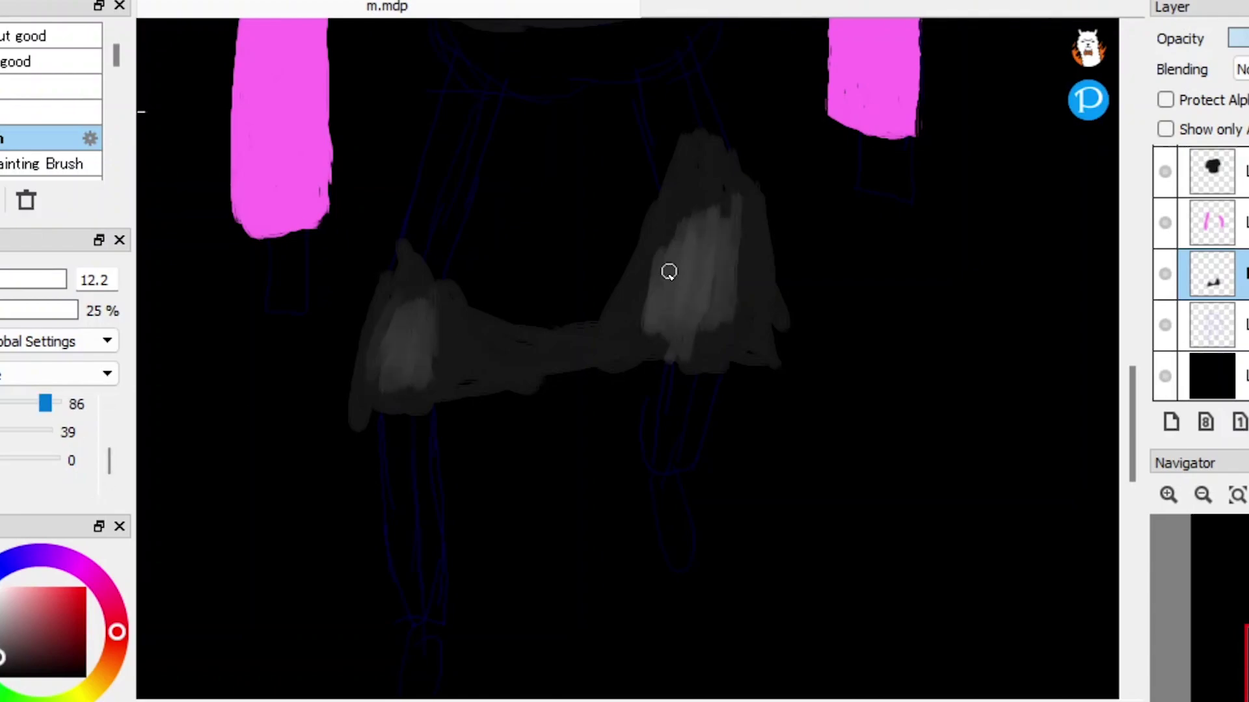
Step: Tone down both knee highlights and fill the area between the knees with dark grey
drag(683, 223, 684, 304)
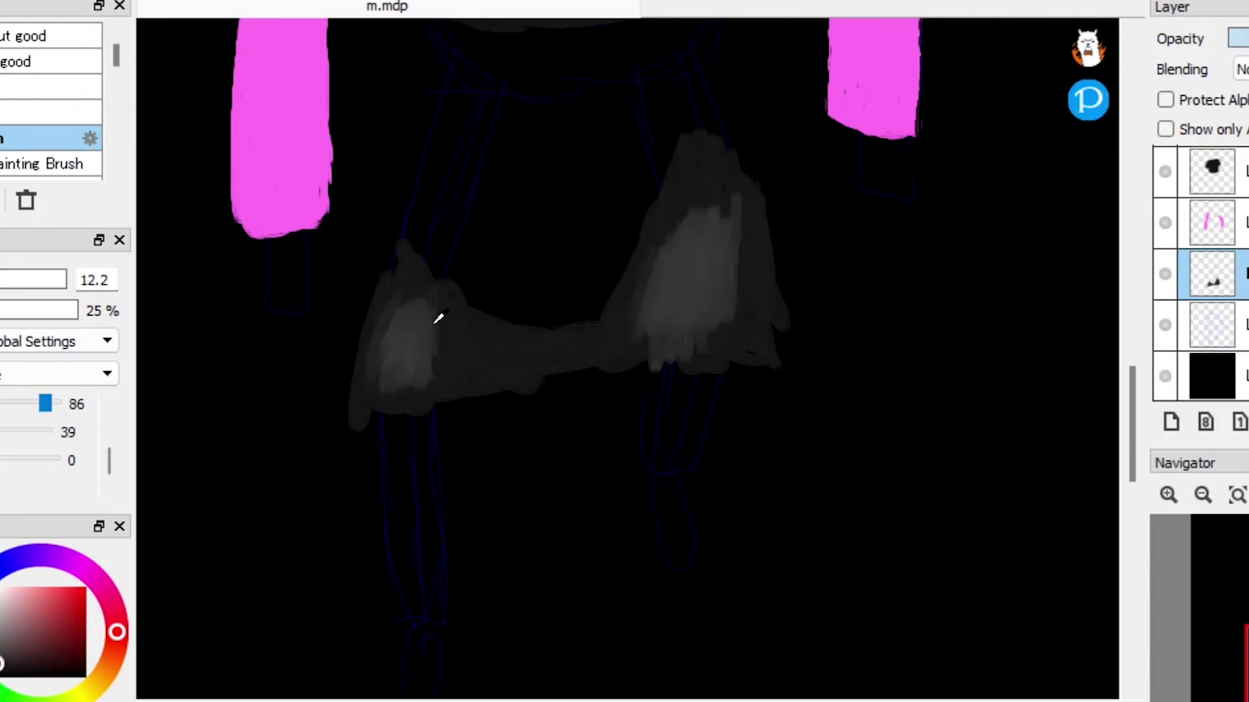
drag(424, 296, 406, 383)
drag(682, 325, 698, 203)
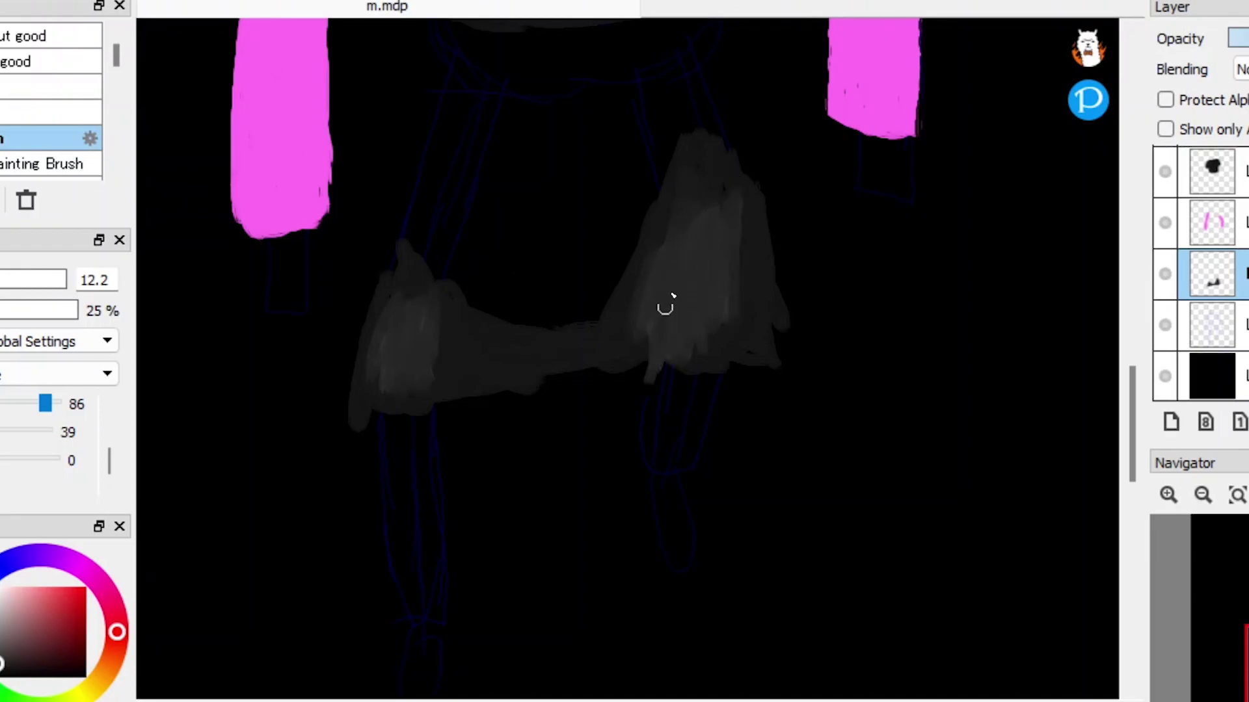
scroll(1115, 340, up, 10)
scroll(1114, 353, down, 10)
mouse_move(468, 374)
mouse_down()
mouse_move(635, 278)
mouse_move(479, 413)
mouse_move(547, 412)
mouse_move(589, 298)
mouse_up()
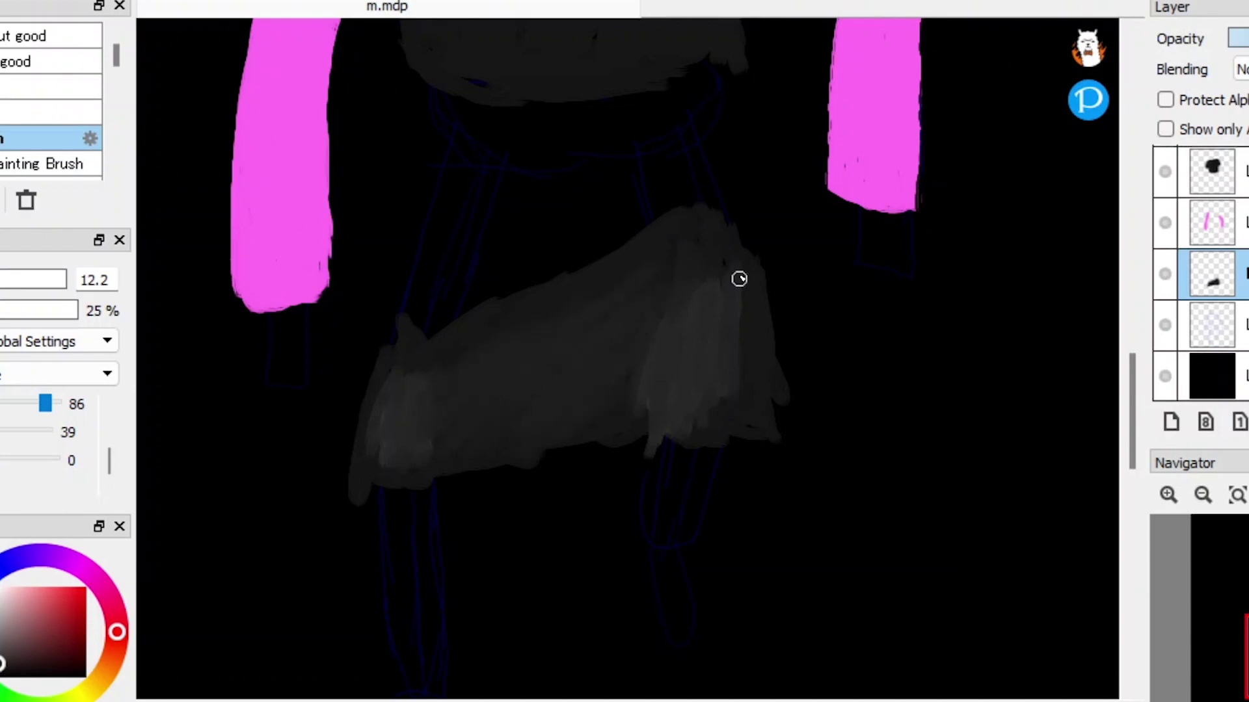
Step: On the T-shirt layer, roughen the hem with black strokes and erase the stray black covering the leg clothing's upper edge
scroll(747, 329, down, 5)
scroll(1095, 390, up, 5)
click(1209, 172)
mouse_move(426, 315)
mouse_down()
mouse_move(572, 332)
mouse_move(501, 245)
mouse_up()
drag(406, 560, 738, 443)
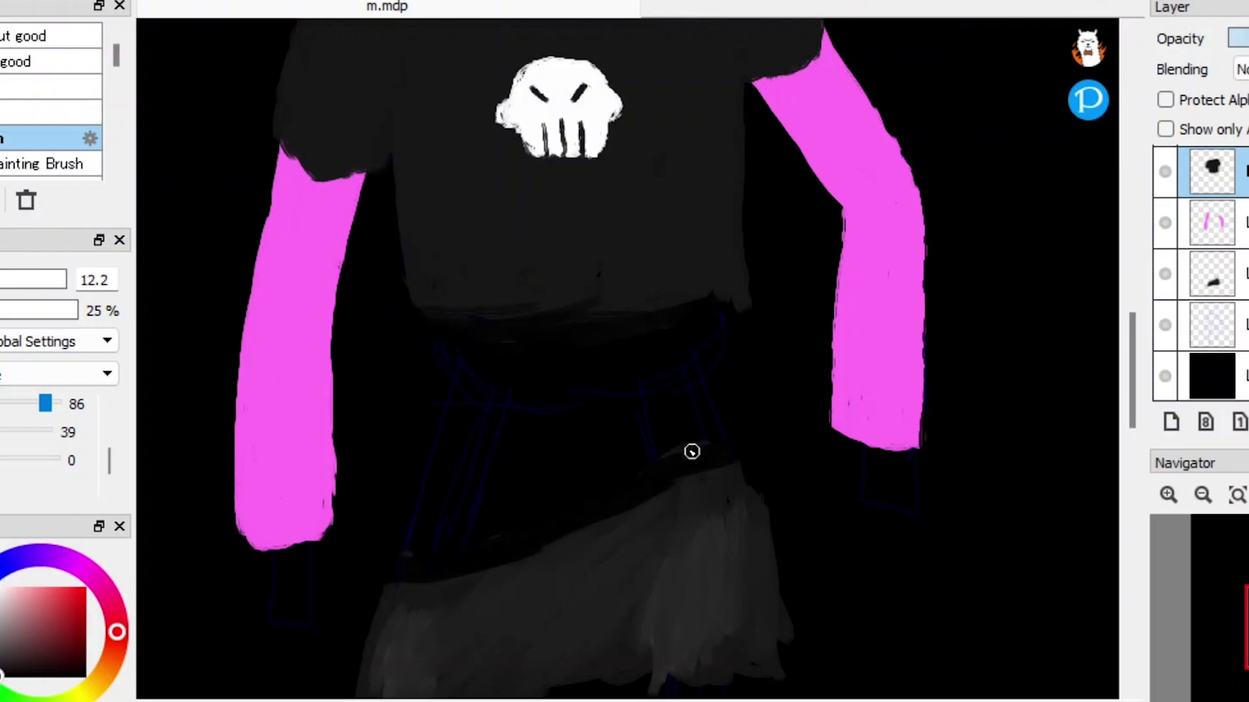
drag(644, 309, 413, 303)
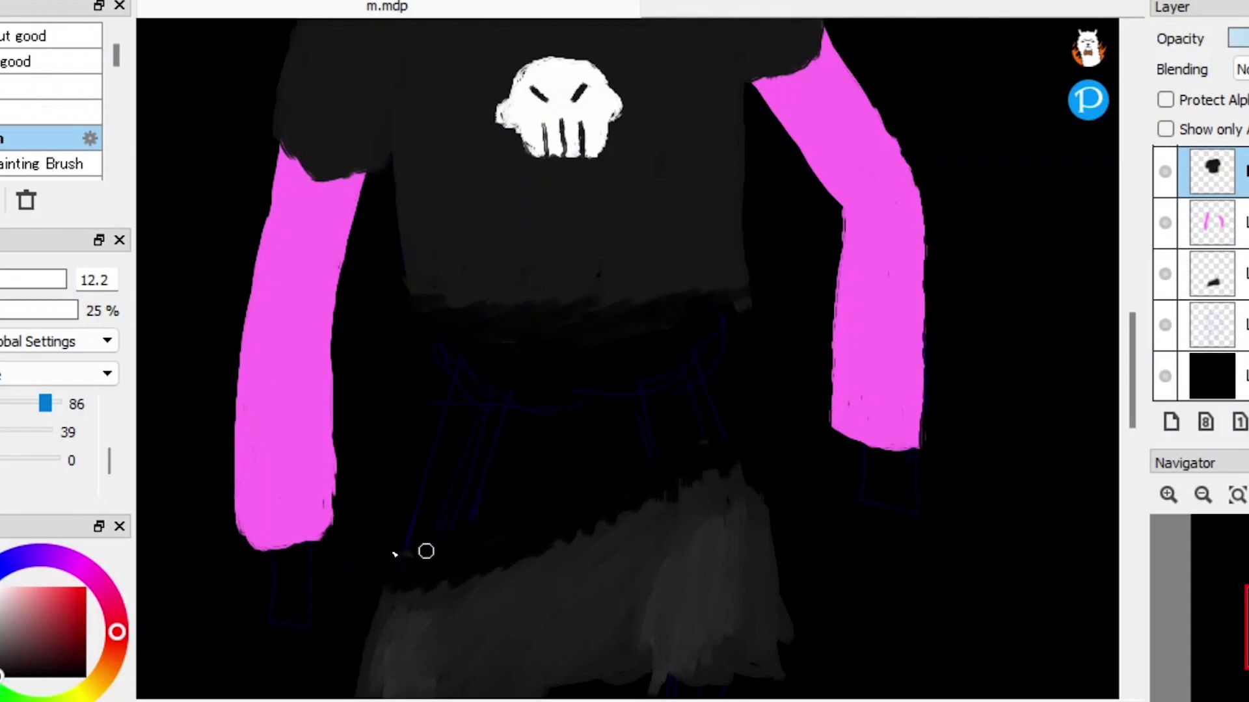
key(e)
mouse_move(650, 494)
mouse_down()
mouse_move(474, 543)
mouse_move(602, 471)
mouse_up()
Step: Roughen the leg clothing's upper edge on its own layer with black 12.2-size strokes and touch up the shirt hem
click(1212, 274)
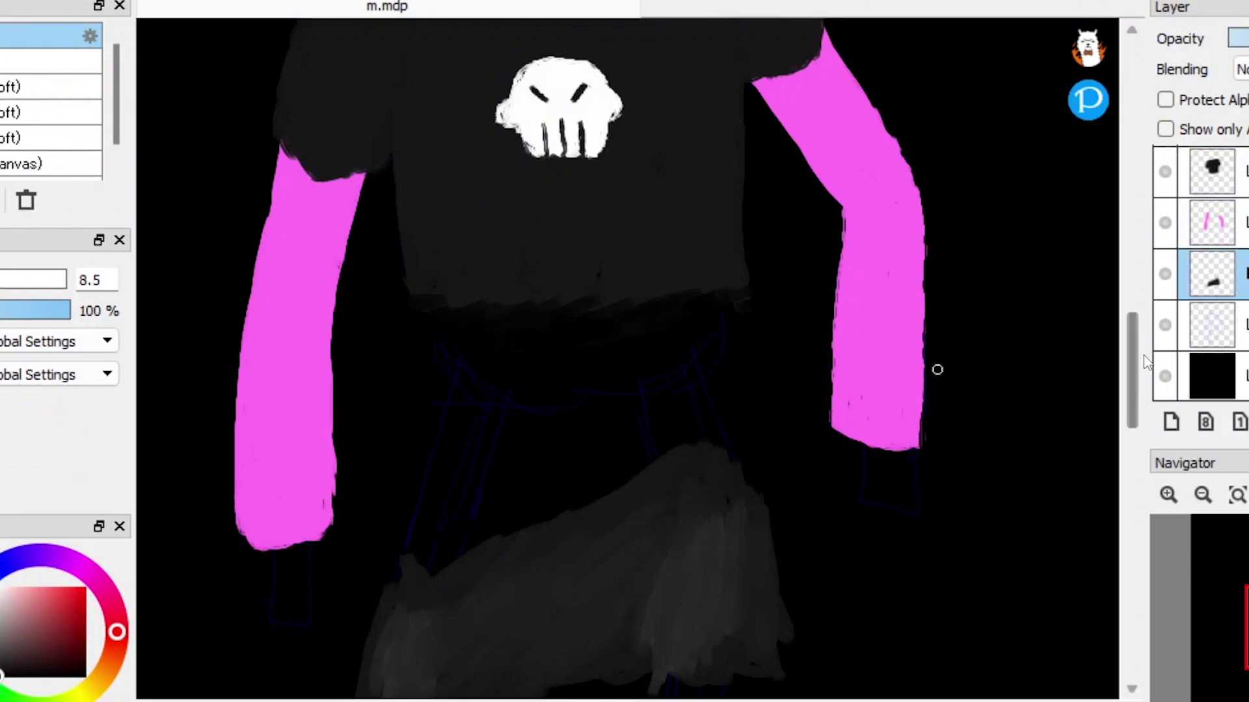
scroll(445, 441, down, 2)
key(b)
drag(497, 446, 690, 363)
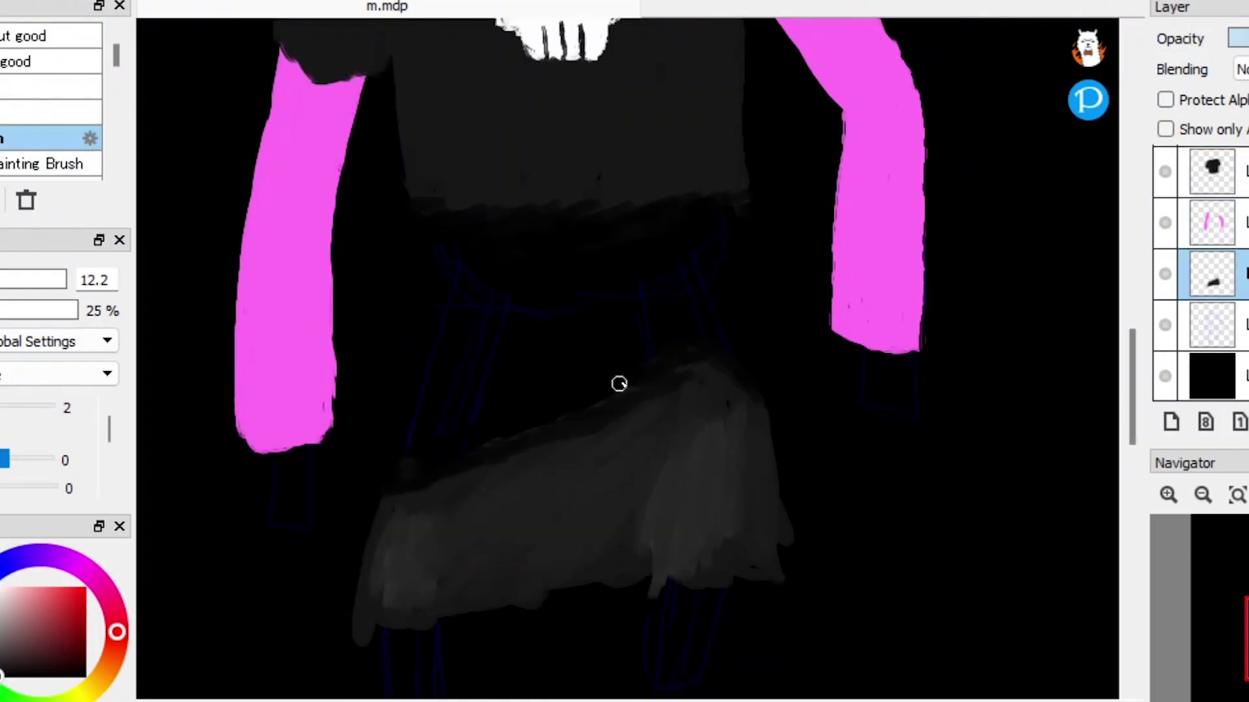
drag(26, 431, 54, 432)
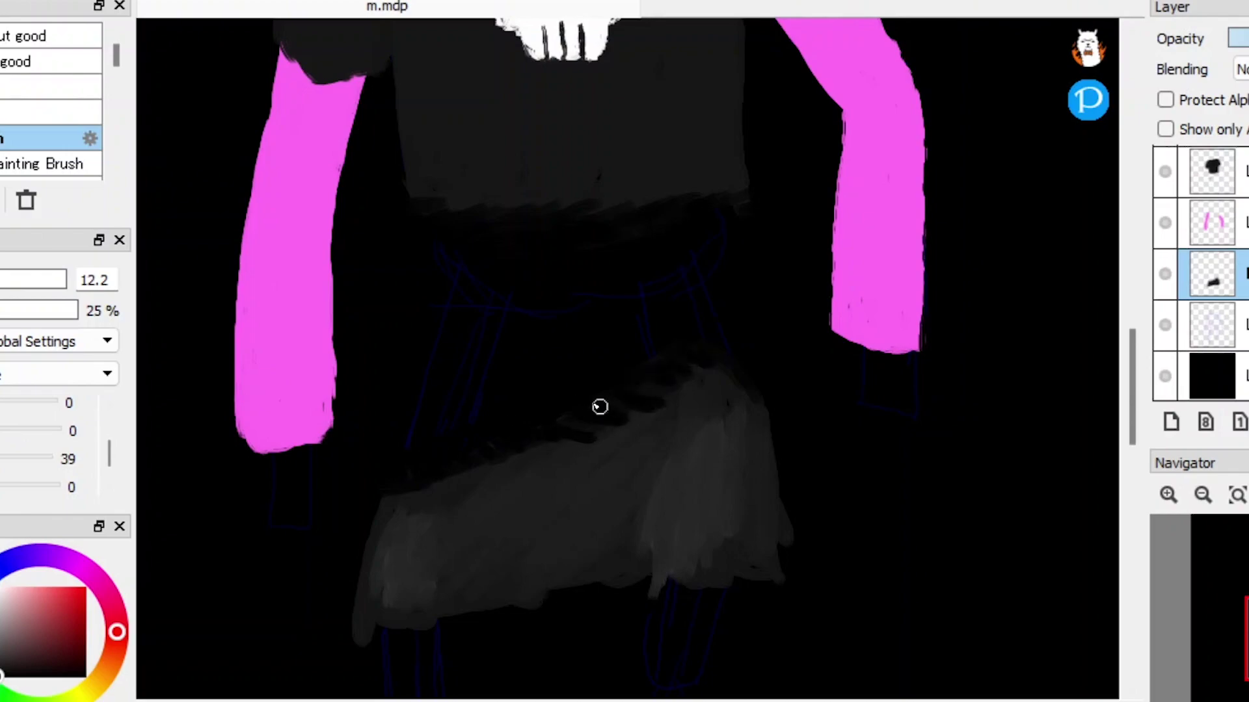
key(ctrl+Up)
key(ctrl+Up)
drag(635, 192, 630, 209)
Step: Roughen the leg clothing's sides and bottom edge with short black strokes
drag(1133, 339, 1132, 378)
key(ctrl+Down)
key(ctrl+Down)
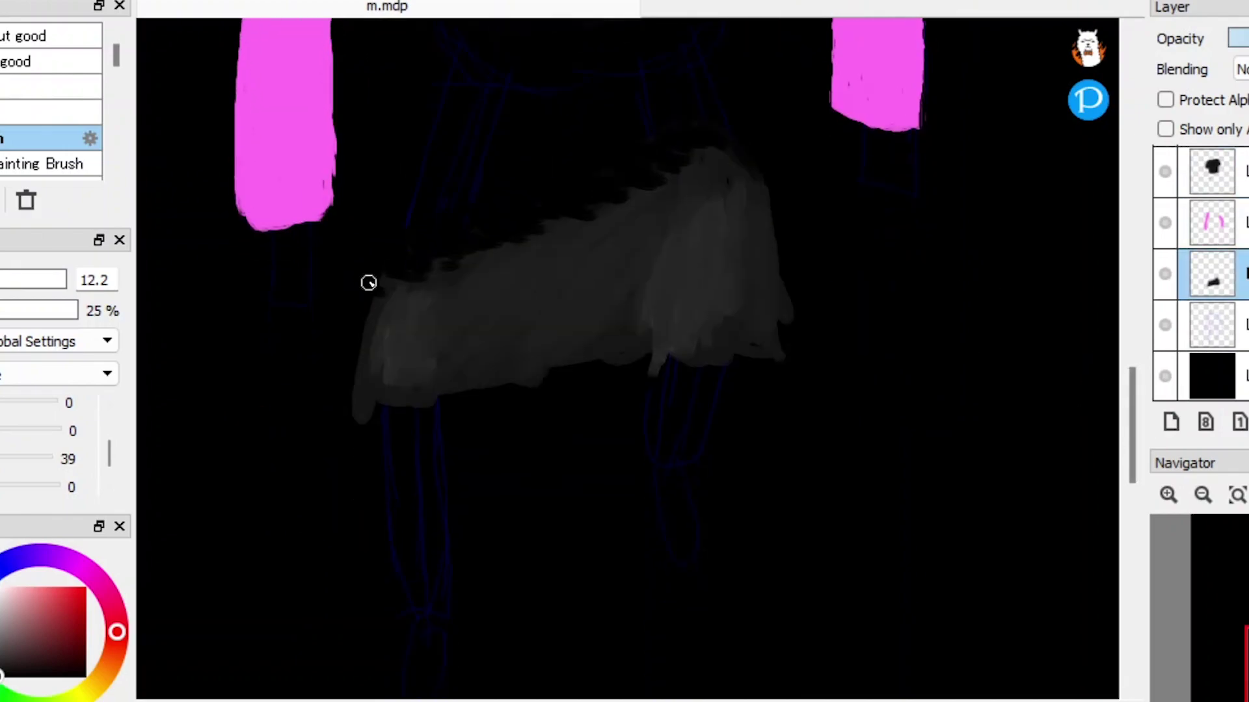
key(ctrl+plus)
drag(853, 199, 875, 282)
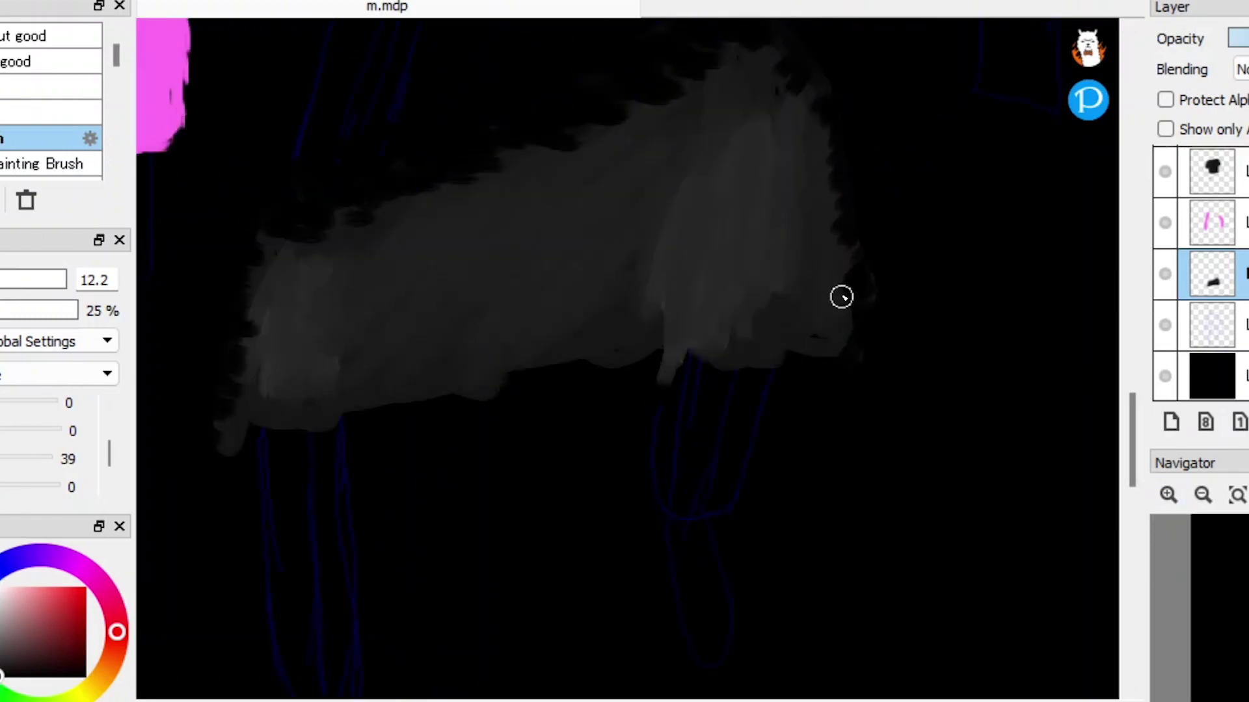
mouse_move(333, 435)
mouse_down()
mouse_move(398, 404)
mouse_move(833, 355)
mouse_up()
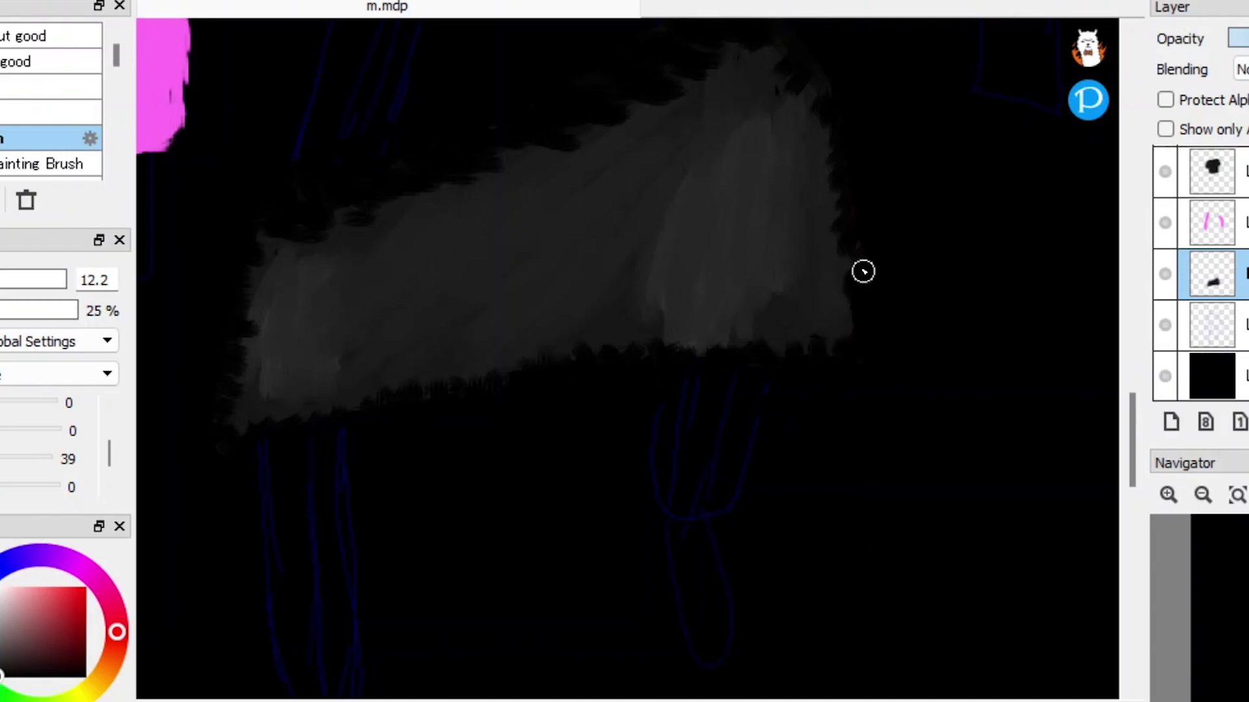
Step: Roughen the T-shirt's shoulder and sleeve outline with short black strokes
scroll(683, 86, down, 5)
scroll(323, 158, up, 4)
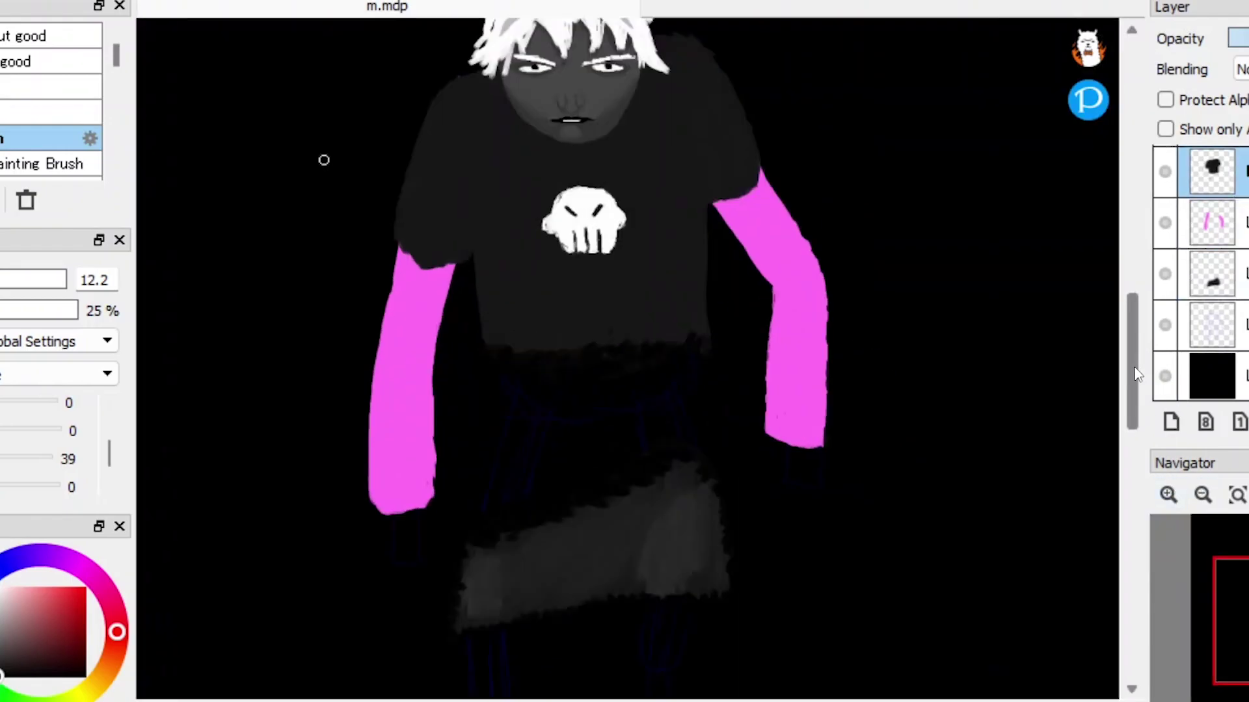
scroll(698, 300, up, 2)
scroll(610, 272, up, 2)
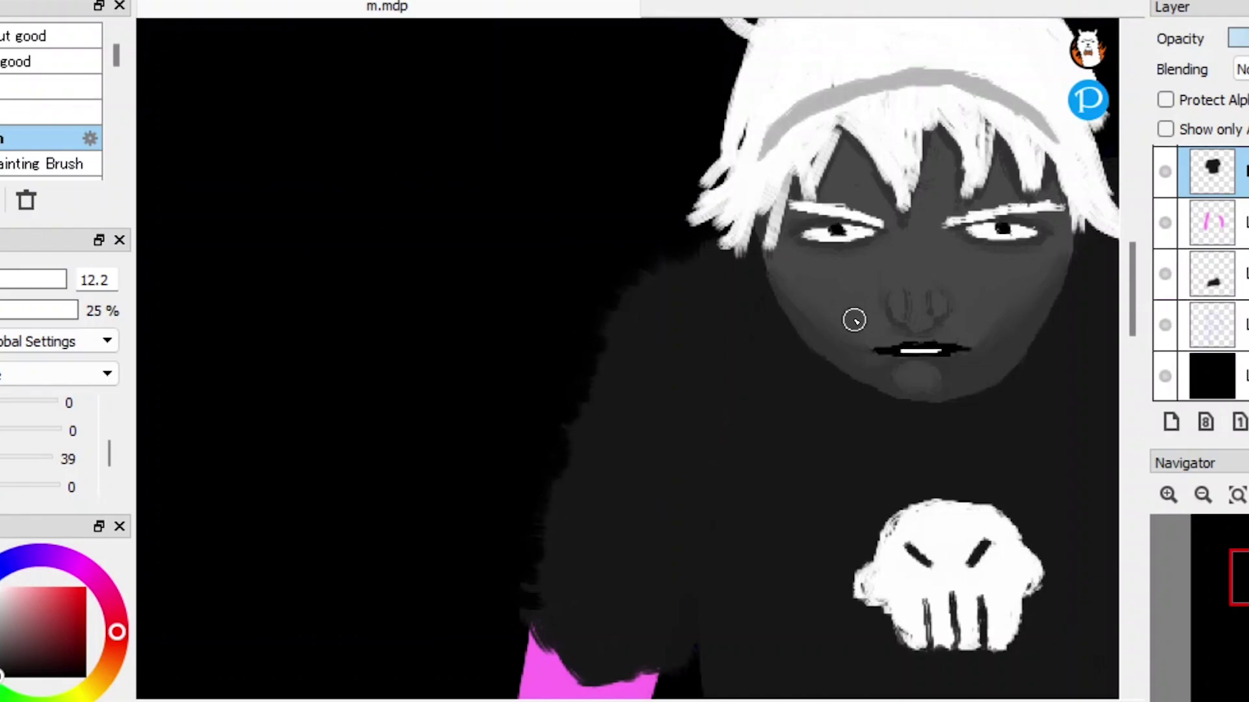
drag(1119, 160, 527, 264)
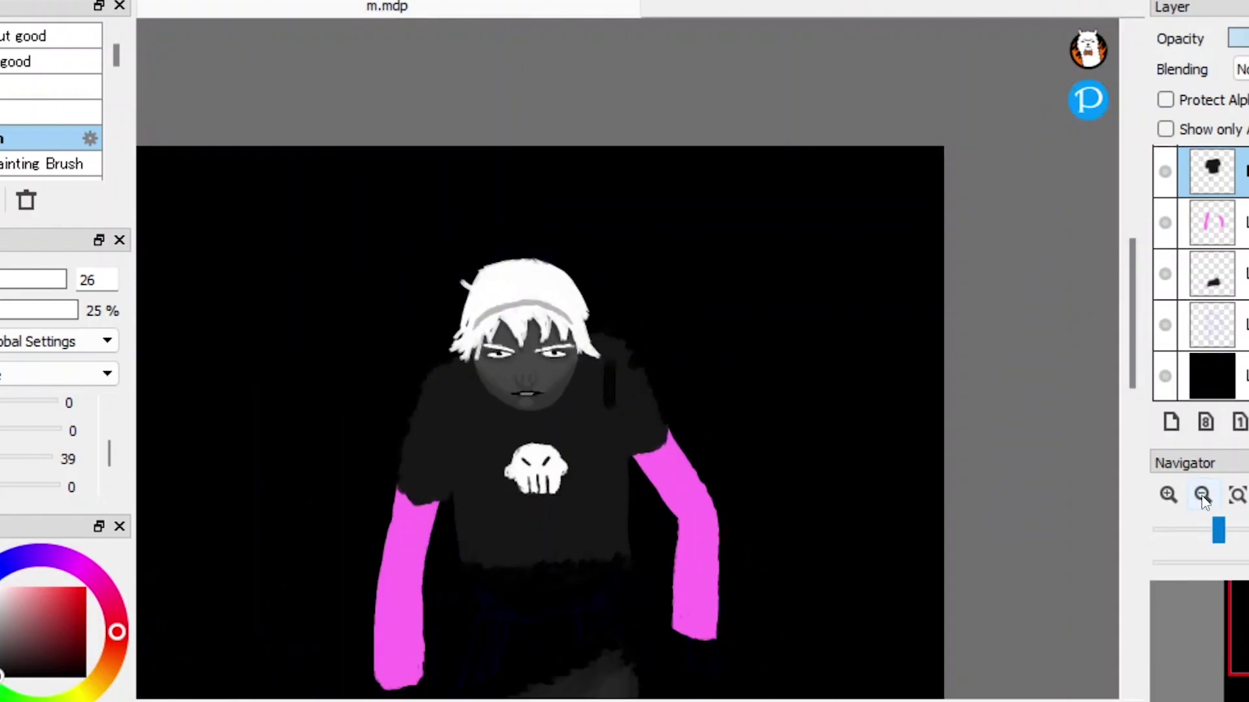
Step: Try black fringe strokes around the white hair with a 26-size brush, and undo the rough edges on hair and T-shirt
scroll(1113, 566, down, 4)
scroll(1108, 566, up, 3)
mouse_move(449, 234)
mouse_down()
mouse_move(465, 211)
mouse_move(611, 196)
mouse_move(731, 271)
mouse_move(761, 364)
mouse_up()
mouse_move(657, 173)
mouse_down()
mouse_move(384, 259)
mouse_move(364, 495)
mouse_up()
scroll(1115, 390, down, 4)
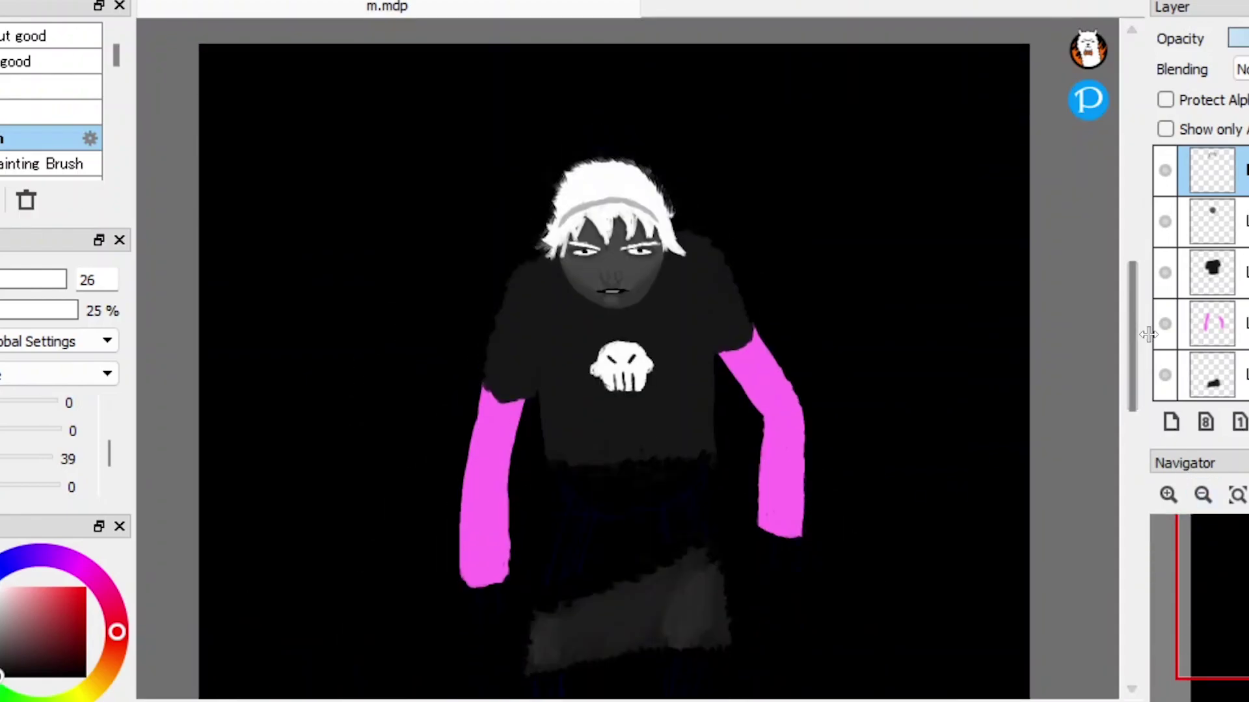
scroll(1115, 393, up, 3)
click(1211, 272)
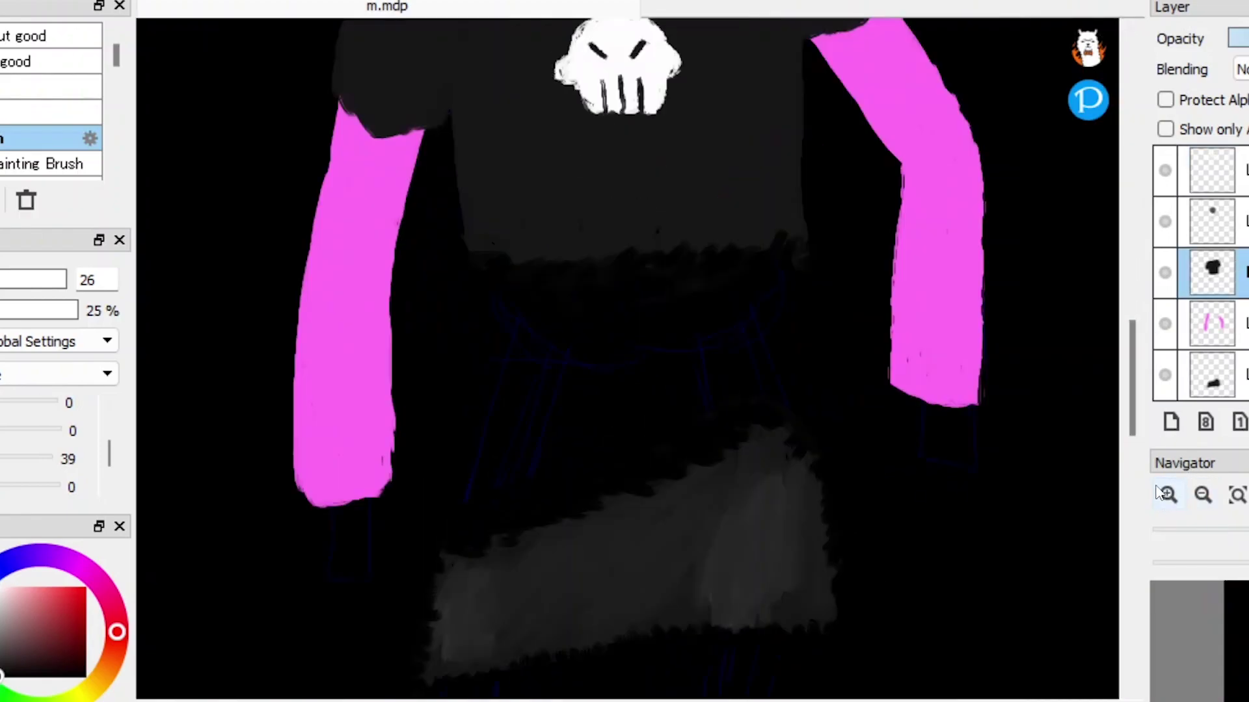
key(ctrl+z)
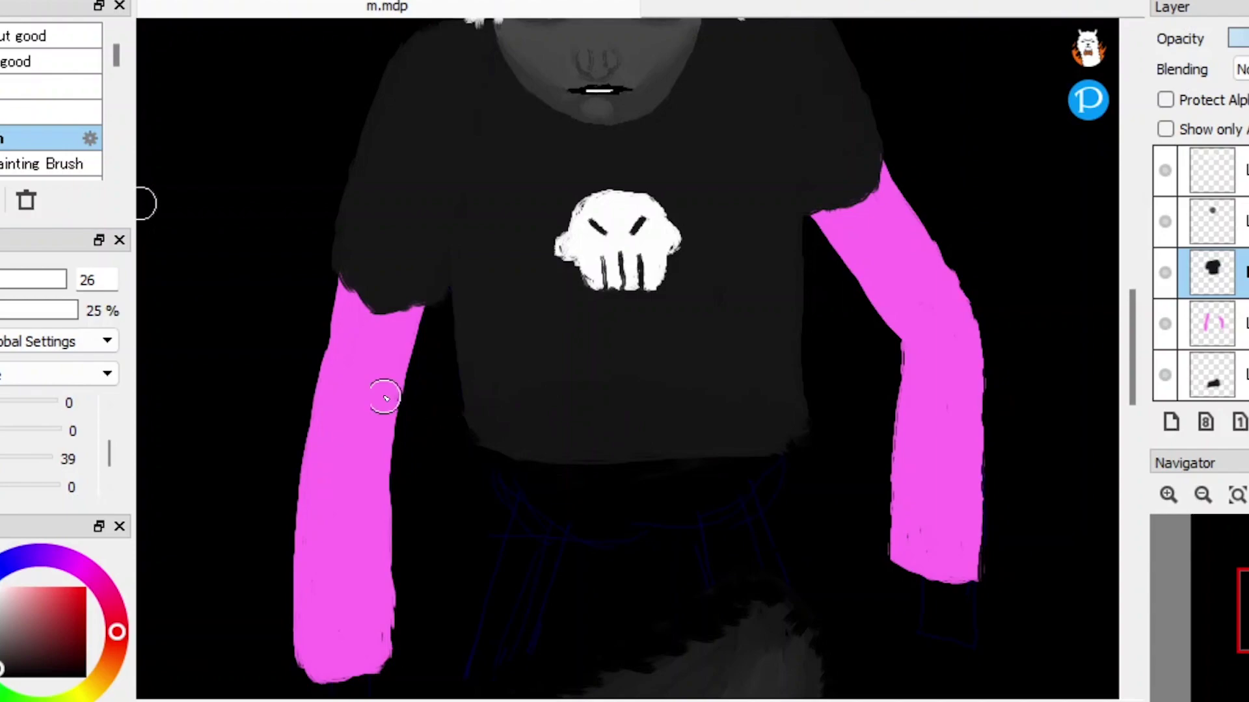
Step: With the 26-size brush, extend the leg clothing in dark grey and fringe its whole outline with short black strokes
scroll(716, 435, up, 2)
mouse_move(650, 312)
mouse_down()
mouse_move(749, 279)
mouse_move(329, 393)
mouse_move(917, 345)
mouse_move(327, 543)
mouse_move(568, 580)
mouse_move(891, 544)
mouse_up()
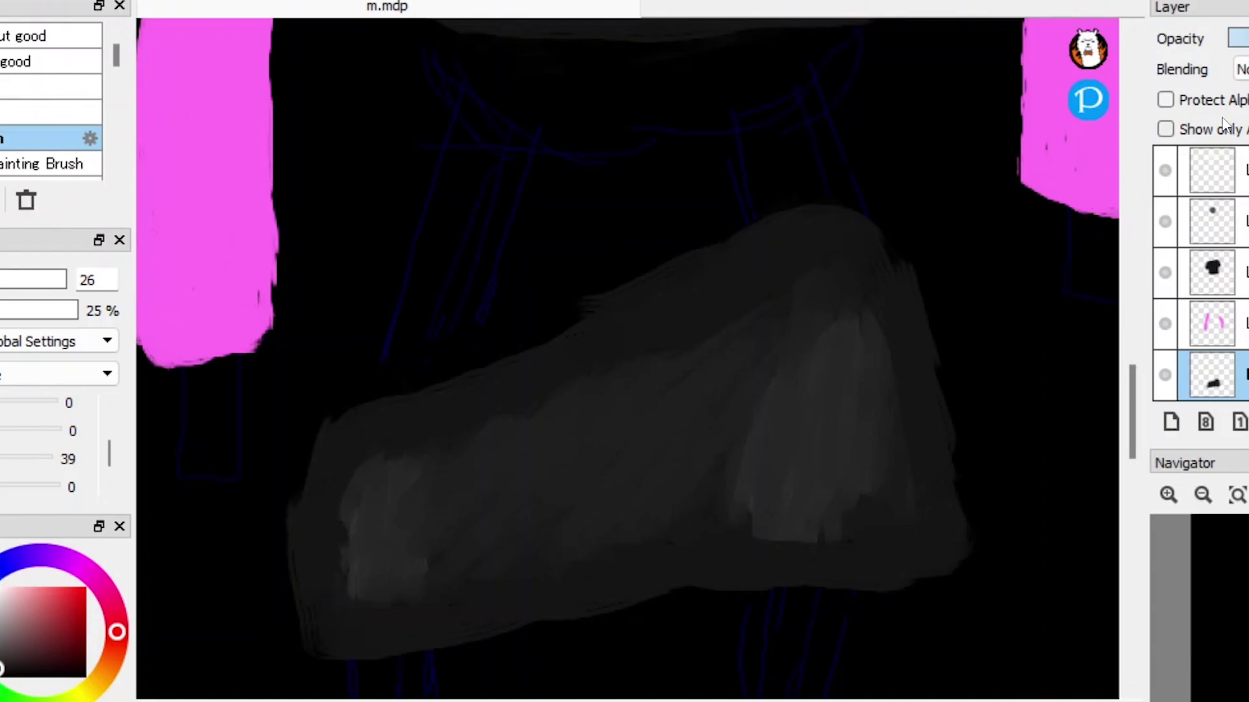
scroll(585, 325, down, 3)
scroll(586, 325, up, 3)
mouse_move(257, 400)
mouse_down()
mouse_move(289, 368)
mouse_move(437, 355)
mouse_move(484, 279)
mouse_move(680, 220)
mouse_move(643, 202)
mouse_move(577, 232)
mouse_move(789, 183)
mouse_move(850, 398)
mouse_move(855, 549)
mouse_move(751, 561)
mouse_move(538, 540)
mouse_move(554, 578)
mouse_move(452, 578)
mouse_move(296, 622)
mouse_move(198, 585)
mouse_move(183, 513)
mouse_move(260, 395)
mouse_up()
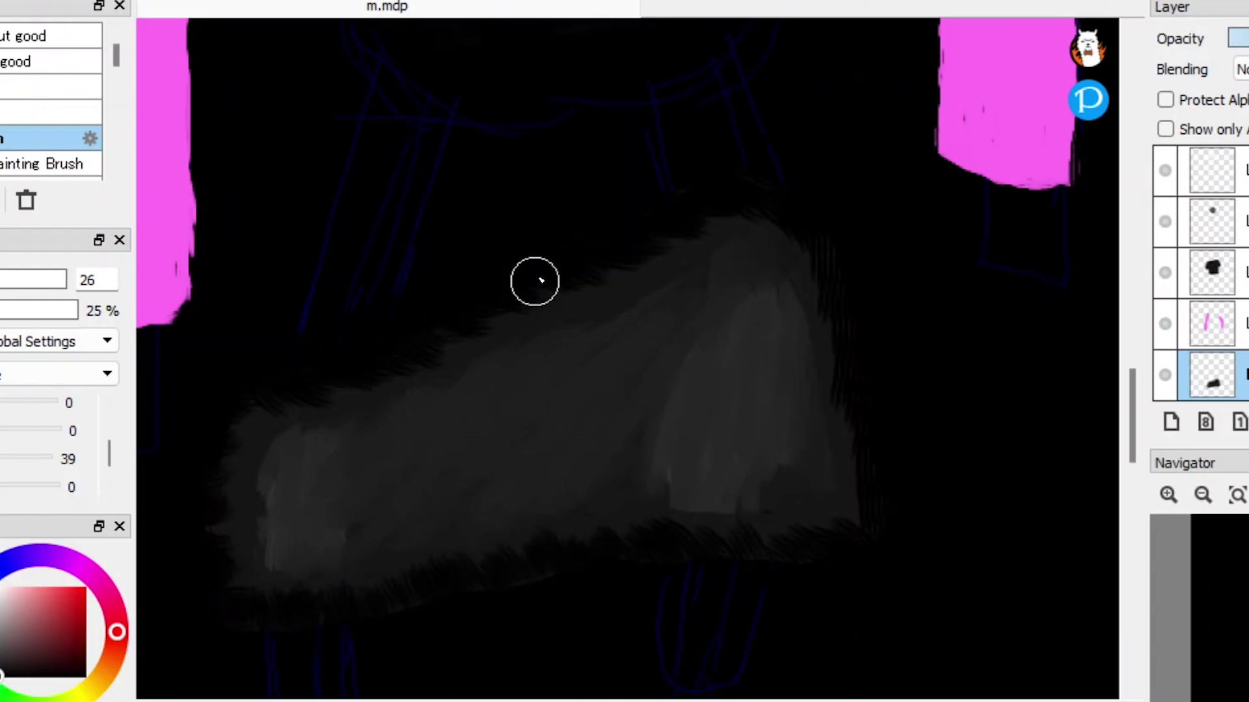
Step: On the T-shirt layer, fringe the shirt's hem and sides with short black strokes
scroll(863, 235, up, 5)
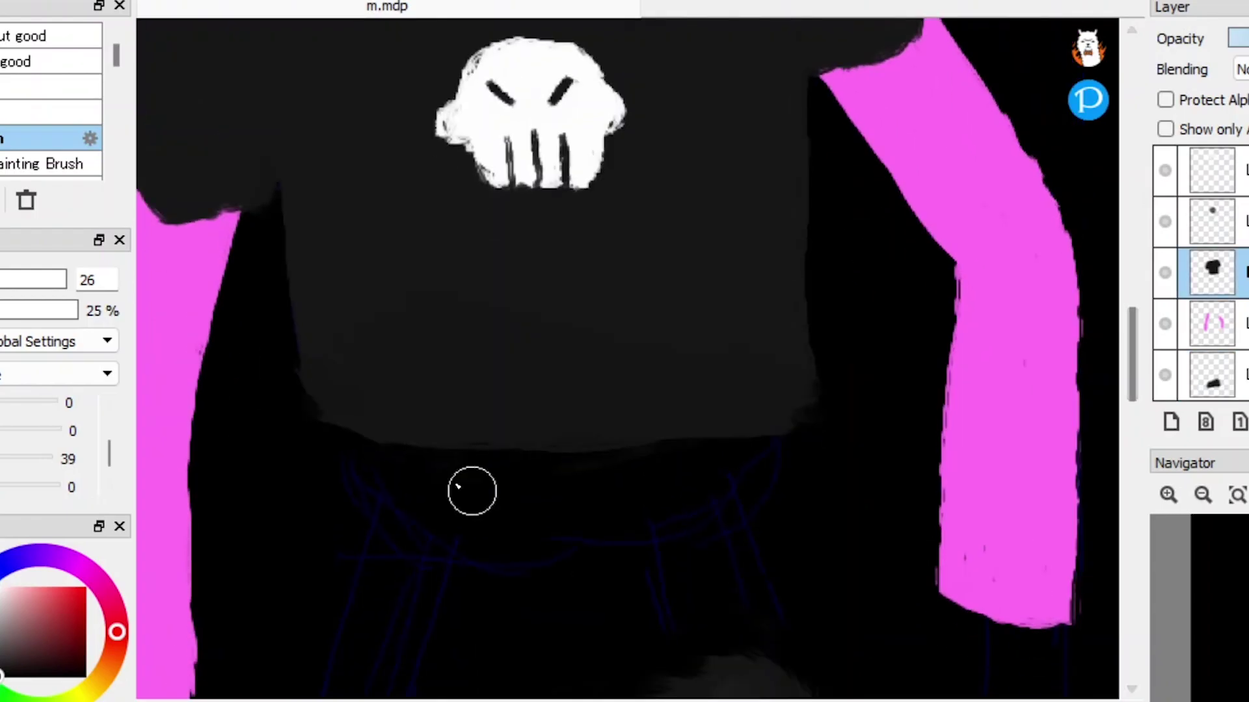
mouse_move(881, 357)
mouse_down()
mouse_move(817, 345)
mouse_move(792, 279)
mouse_up()
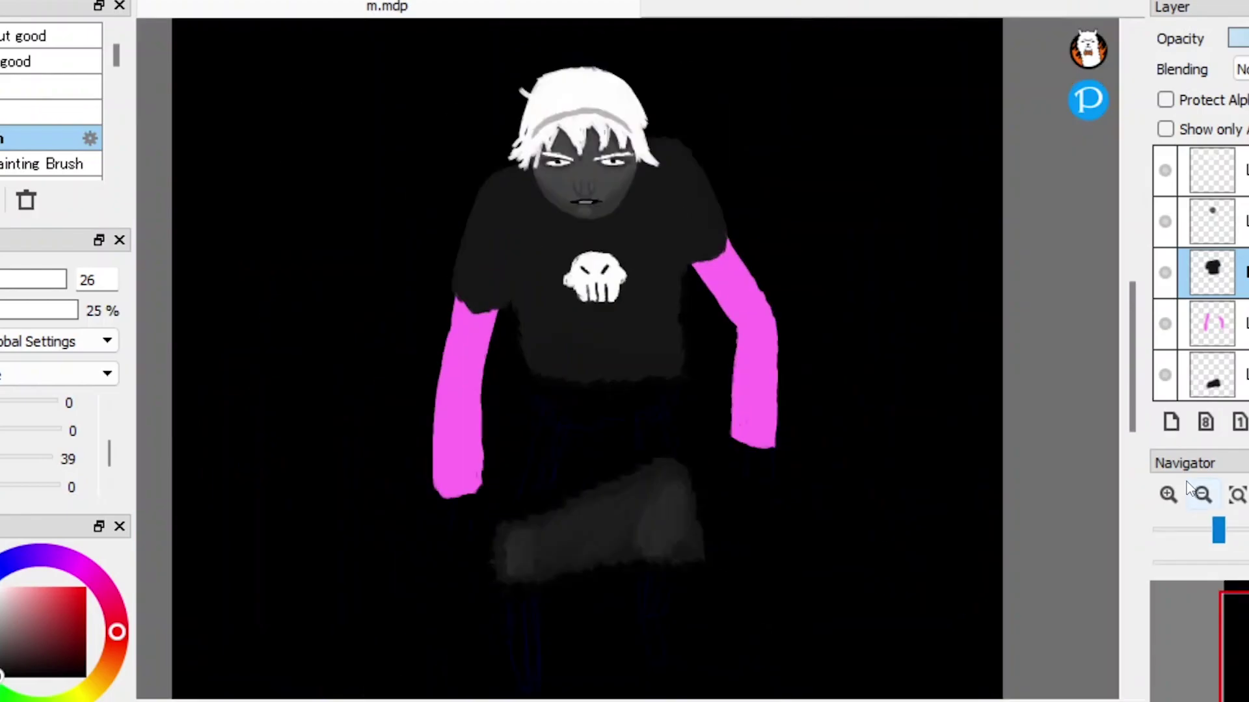
click(1236, 494)
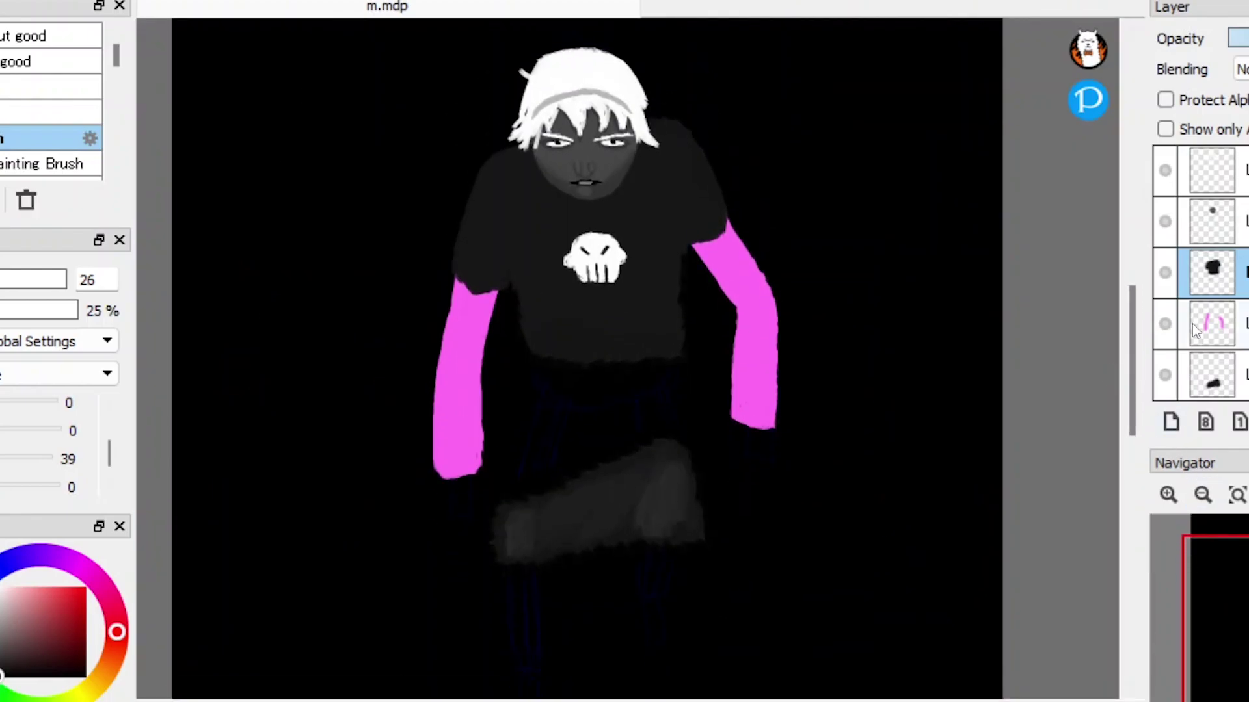
Step: Fringe the T-shirt's shoulders and, on the hair layer, the white hair's outer outline with short black strokes
scroll(858, 284, up, 4)
scroll(668, 188, down, 1)
mouse_move(662, 187)
mouse_down()
mouse_move(588, 242)
mouse_move(498, 547)
mouse_up()
scroll(1128, 332, down, 3)
scroll(794, 237, up, 3)
mouse_move(780, 218)
mouse_down()
mouse_move(1075, 390)
mouse_move(677, 466)
mouse_move(715, 455)
mouse_up()
scroll(949, 572, up, 2)
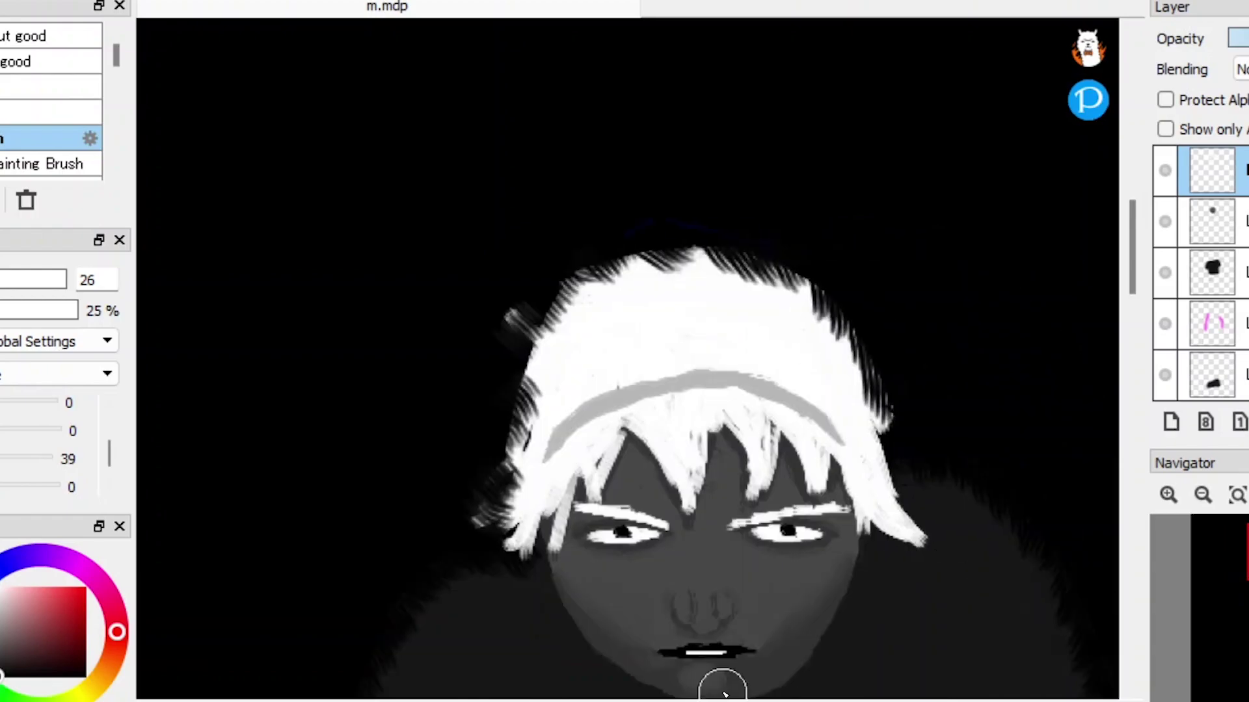
Step: On the pink arm layer, fringe both edges of the straighter arm with short black strokes
scroll(948, 573, down, 5)
click(1209, 323)
scroll(320, 84, up, 4)
mouse_move(320, 84)
mouse_down()
mouse_move(282, 225)
mouse_move(249, 493)
mouse_move(255, 612)
mouse_up()
mouse_move(442, 123)
mouse_down()
mouse_move(419, 142)
mouse_move(392, 653)
mouse_up()
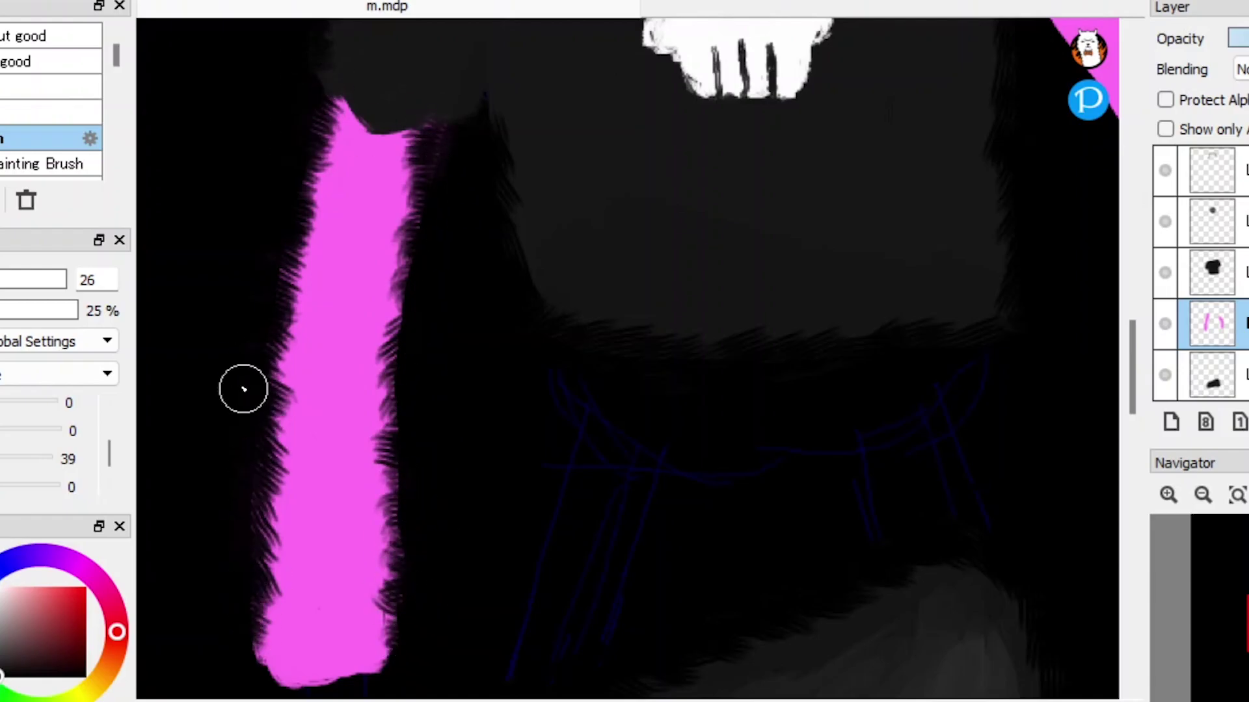
scroll(450, 154, down, 5)
scroll(1163, 442, up, 2)
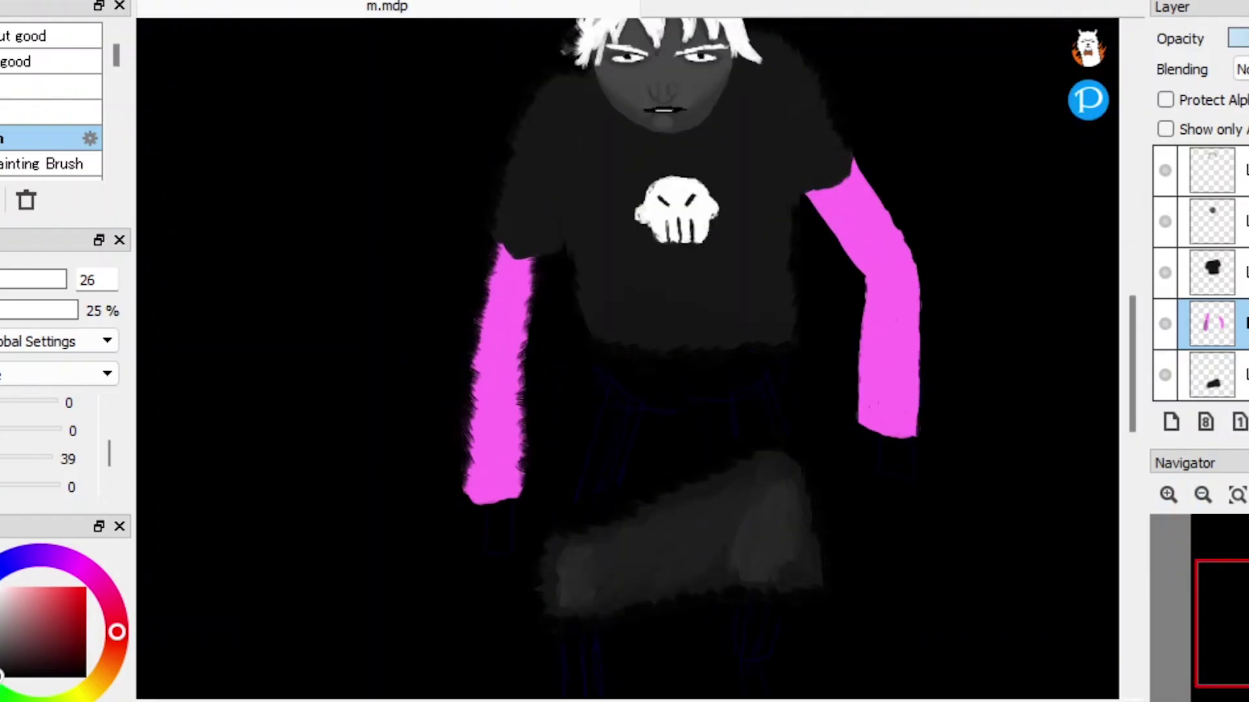
Step: On a new layer, paint a grey hand below the fringed pink arm using a 3.8-size brush
key(ctrl+shift+n)
scroll(1154, 506, down, 2)
scroll(1154, 506, up, 4)
drag(390, 384, 419, 294)
key(ctrl+z)
key(bracketleft)
drag(358, 257, 383, 325)
mouse_move(455, 274)
mouse_down()
mouse_move(418, 306)
mouse_move(445, 307)
mouse_move(422, 390)
mouse_up()
Step: Paint a thin white vertical blade over the hand and fill out the hand's lower corner in grey
mouse_move(423, 504)
mouse_down()
mouse_move(420, 293)
mouse_move(424, 510)
mouse_up()
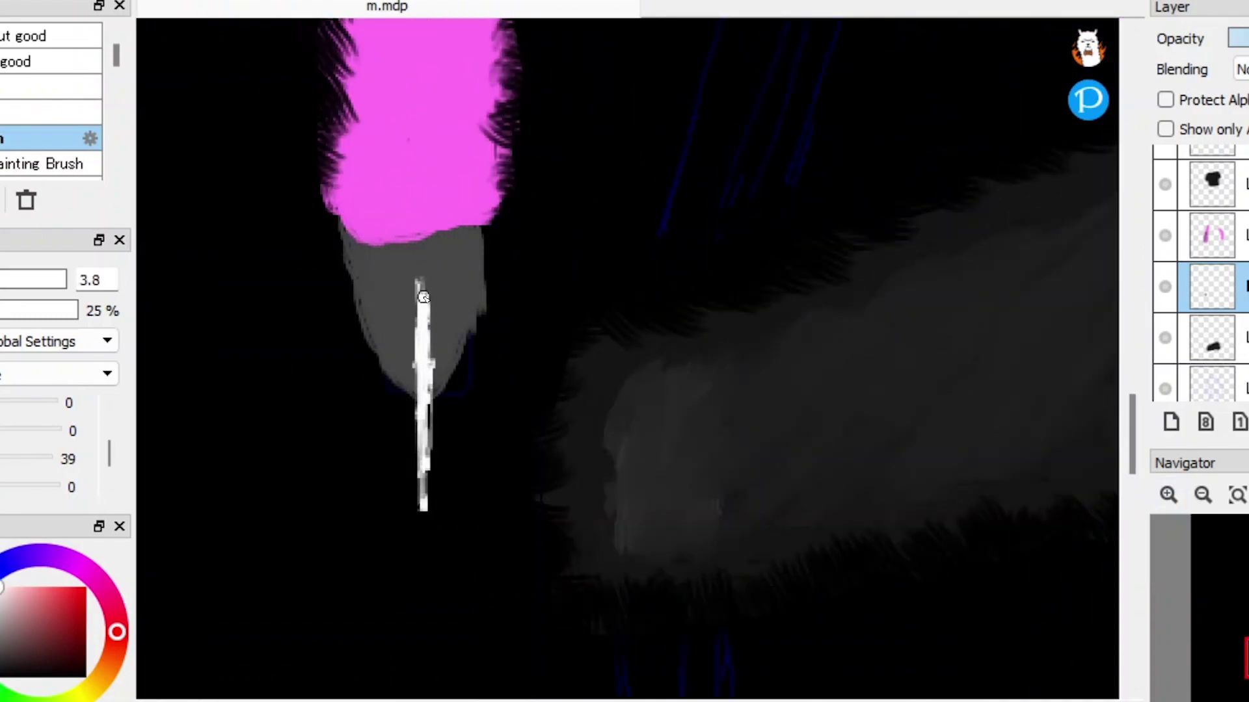
key(ctrl+plus)
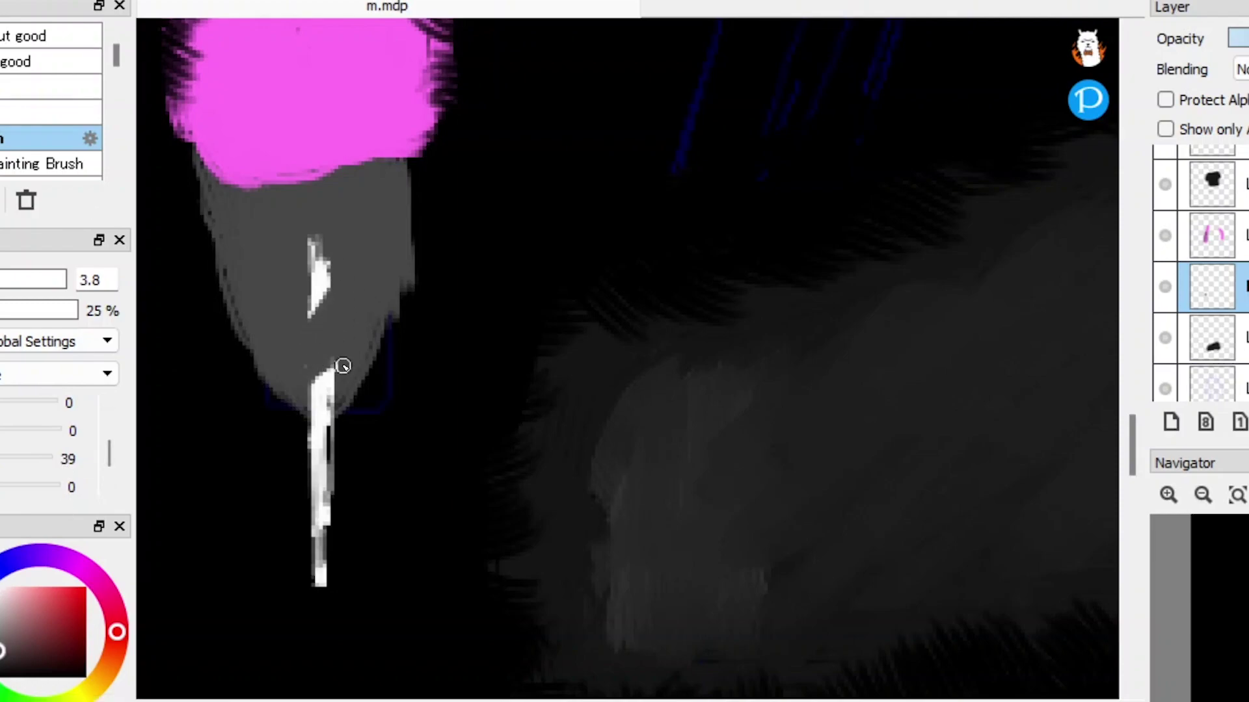
mouse_move(318, 377)
mouse_down()
mouse_move(376, 346)
mouse_move(413, 255)
mouse_up()
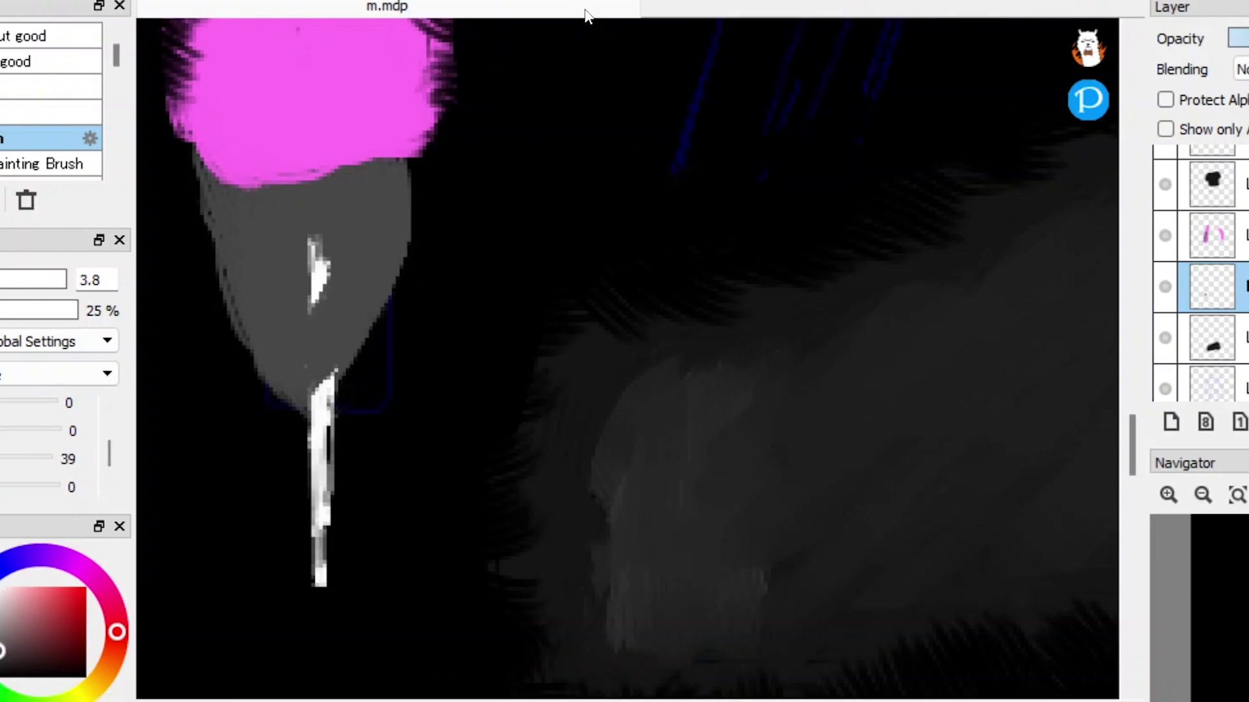
drag(329, 397, 317, 286)
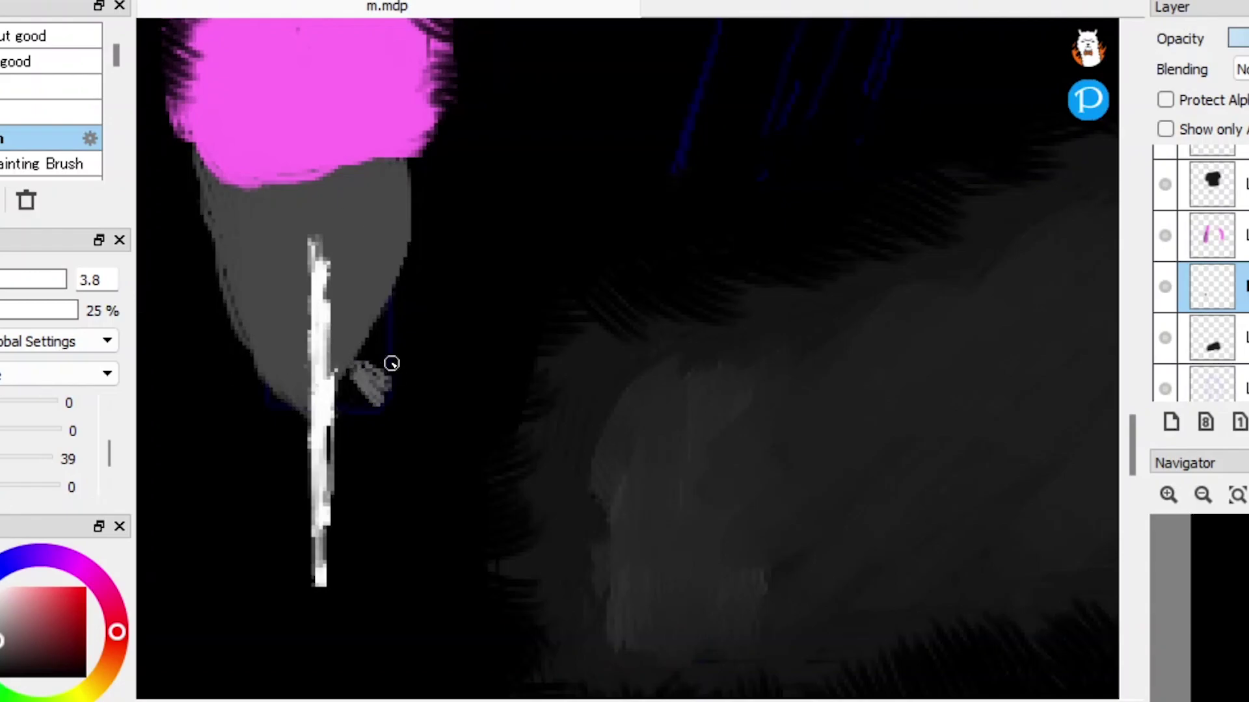
drag(376, 390, 357, 354)
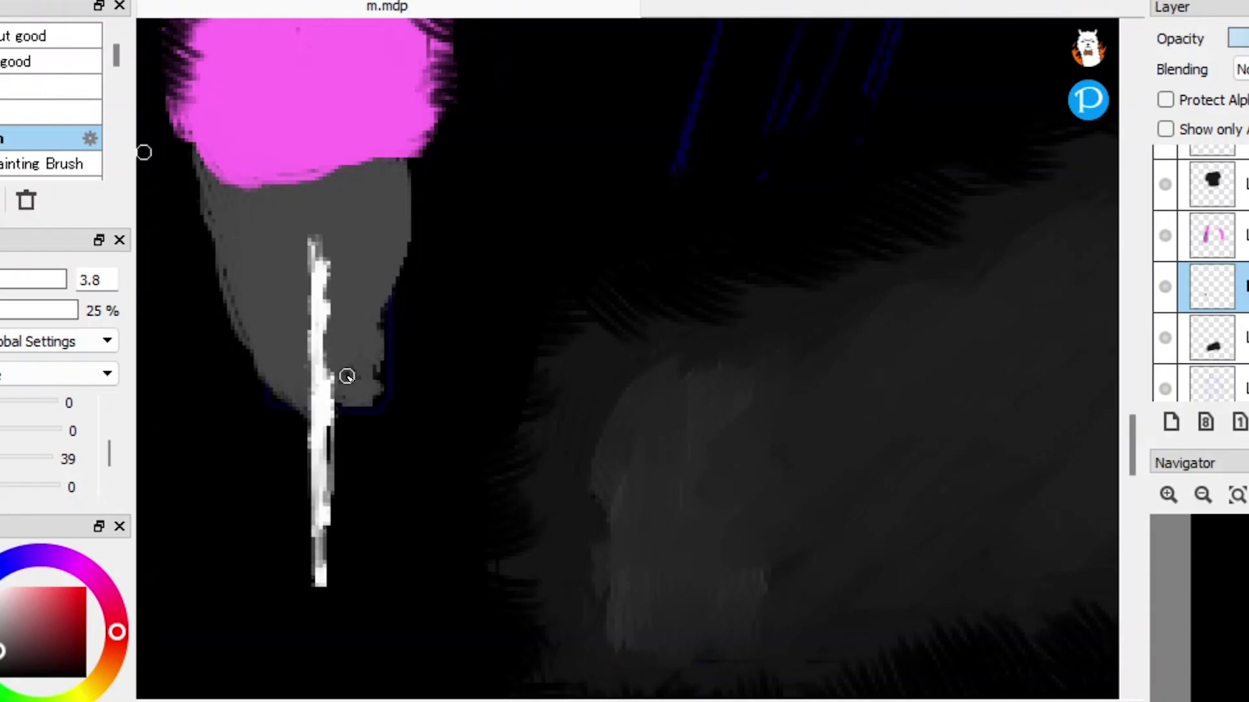
drag(317, 464, 320, 559)
click(1203, 495)
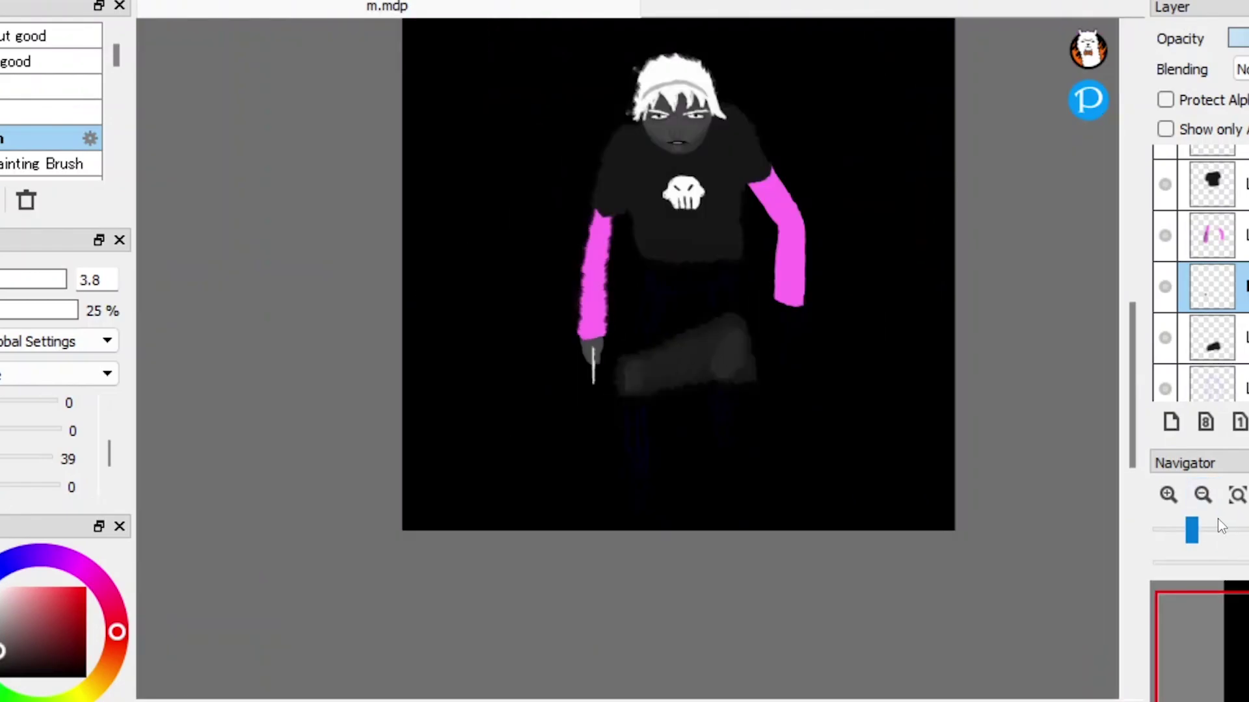
click(1217, 529)
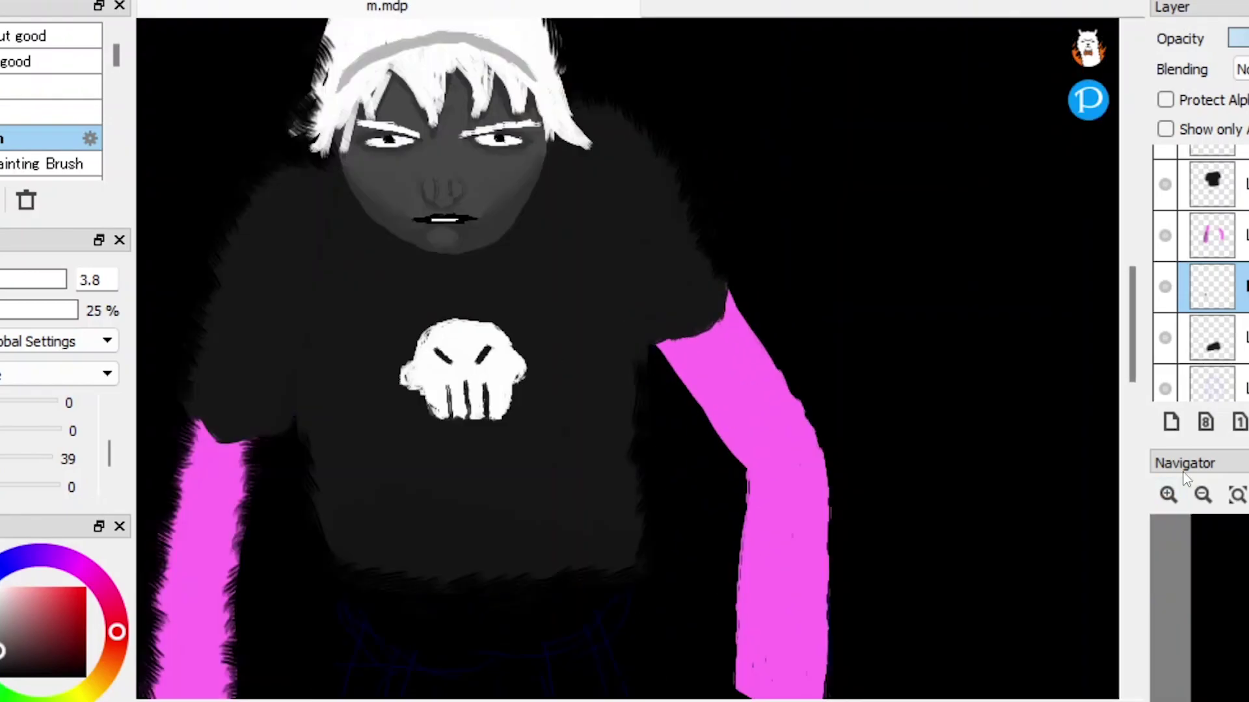
Step: Shade the grey hand below the straighter pink arm with a slightly darker grey, using the 3.8-size brush
scroll(1130, 424, down, 5)
scroll(1145, 351, up, 5)
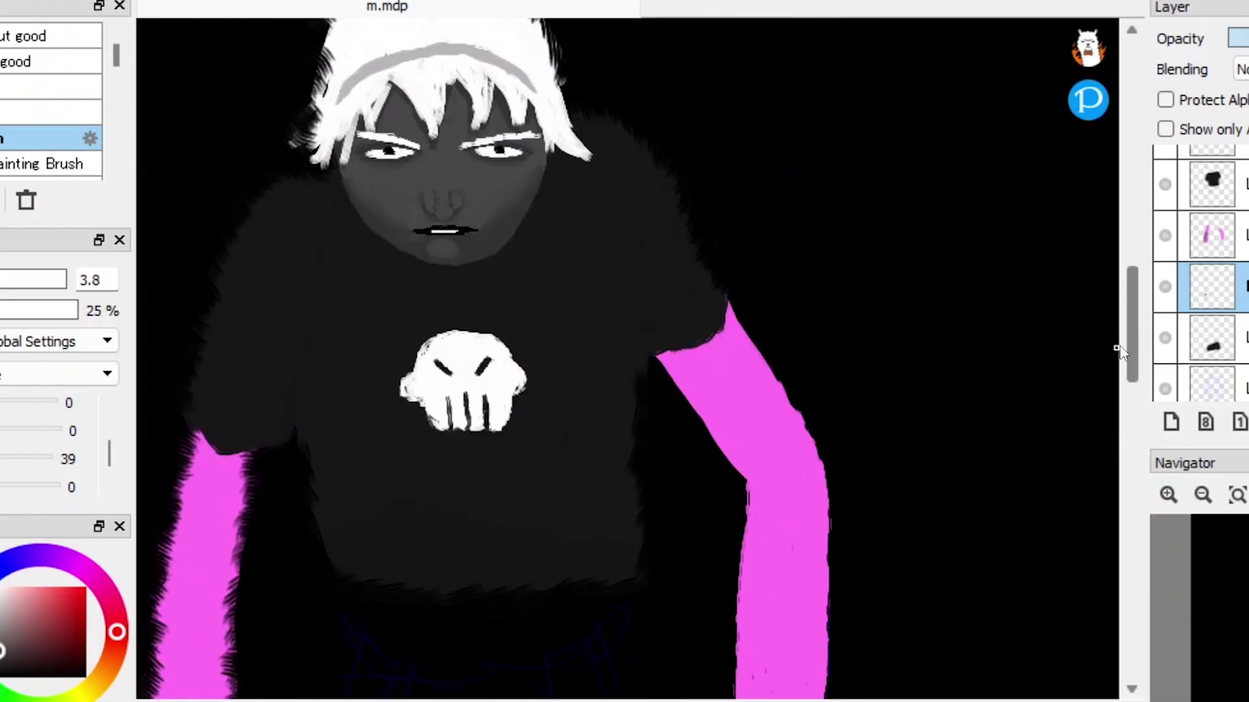
scroll(1144, 351, down, 5)
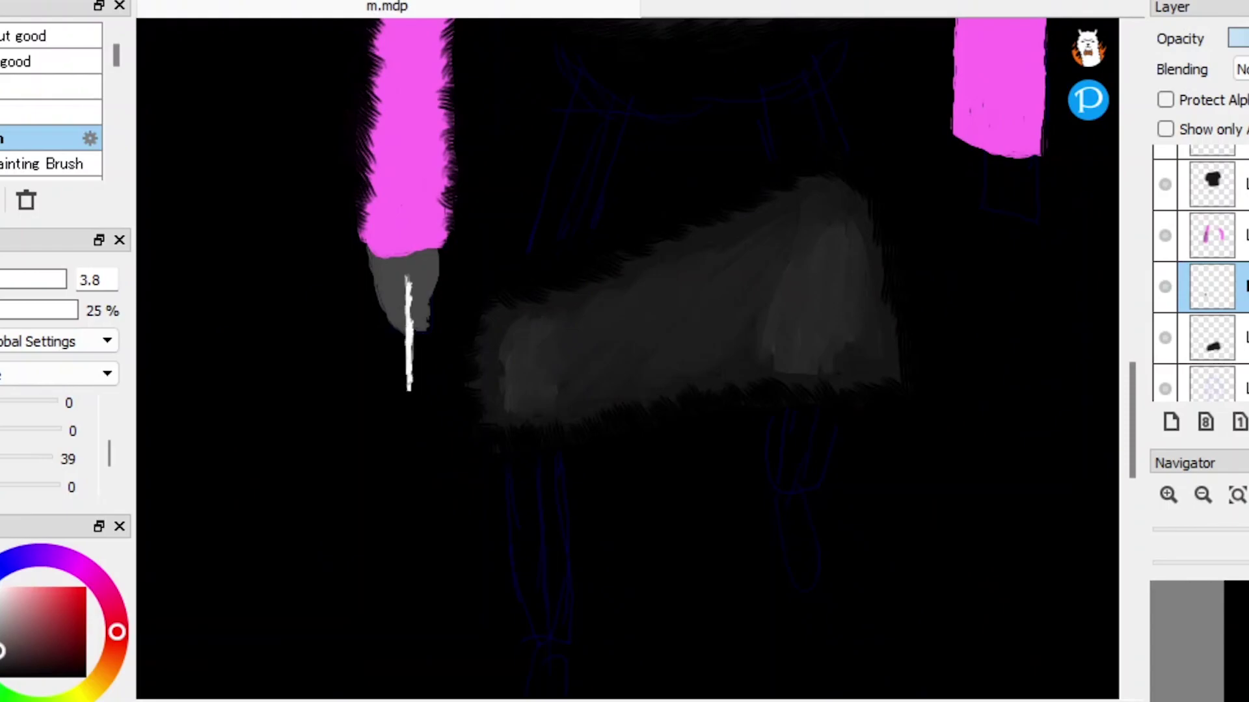
click(1203, 495)
scroll(1115, 468, up, 3)
scroll(1114, 468, down, 3)
scroll(605, 208, up, 2)
scroll(346, 267, up, 3)
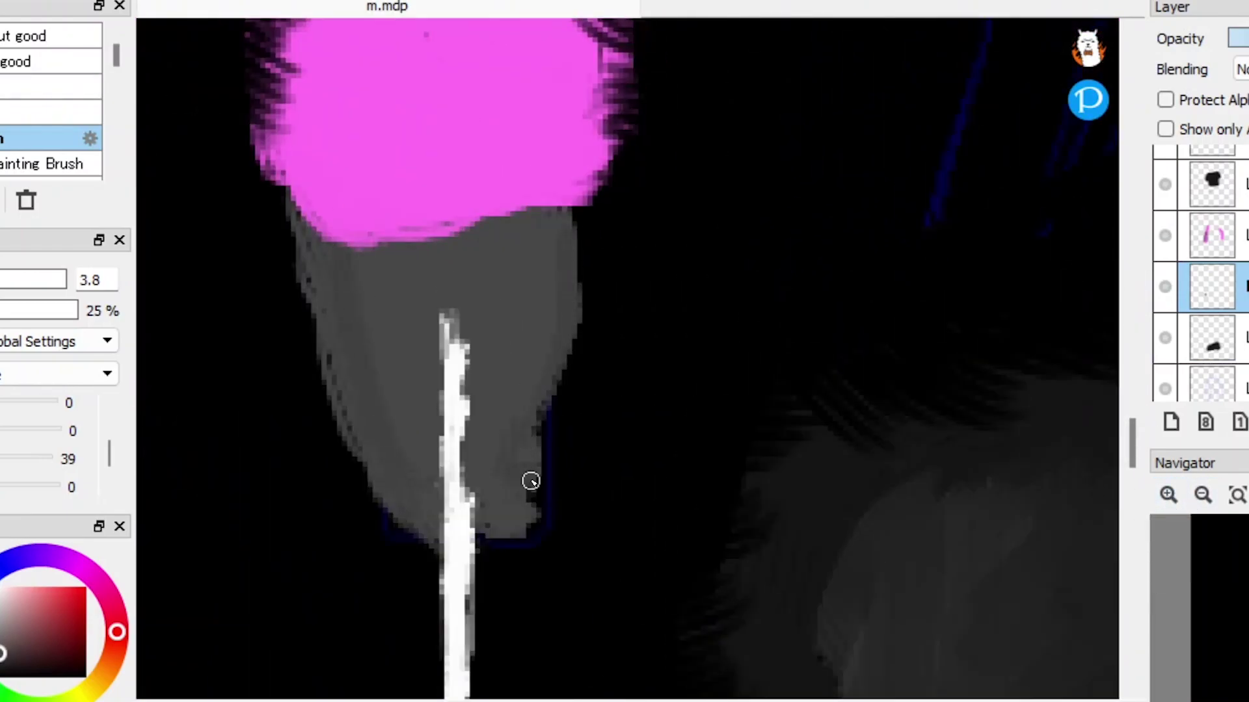
Step: On the face layer, sample the skin greys and smooth the shading of the cheeks, jaw and chin
scroll(378, 379, down, 3)
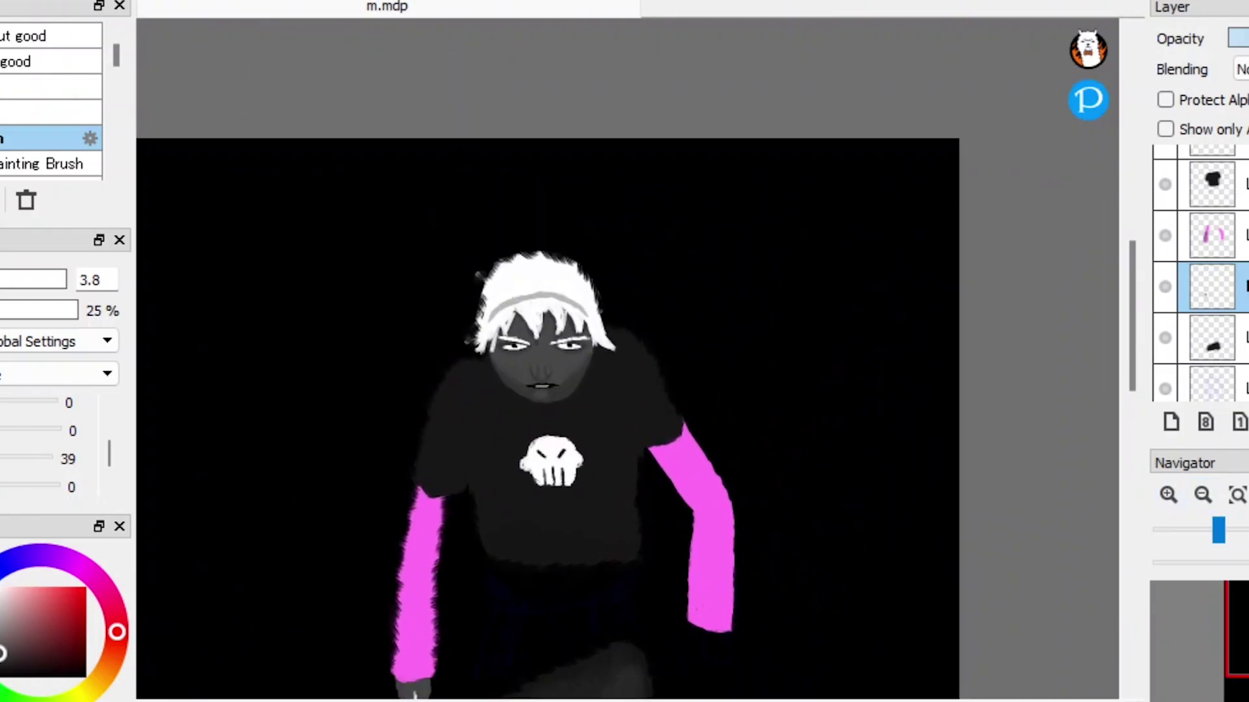
scroll(520, 293, up, 4)
click(1167, 492)
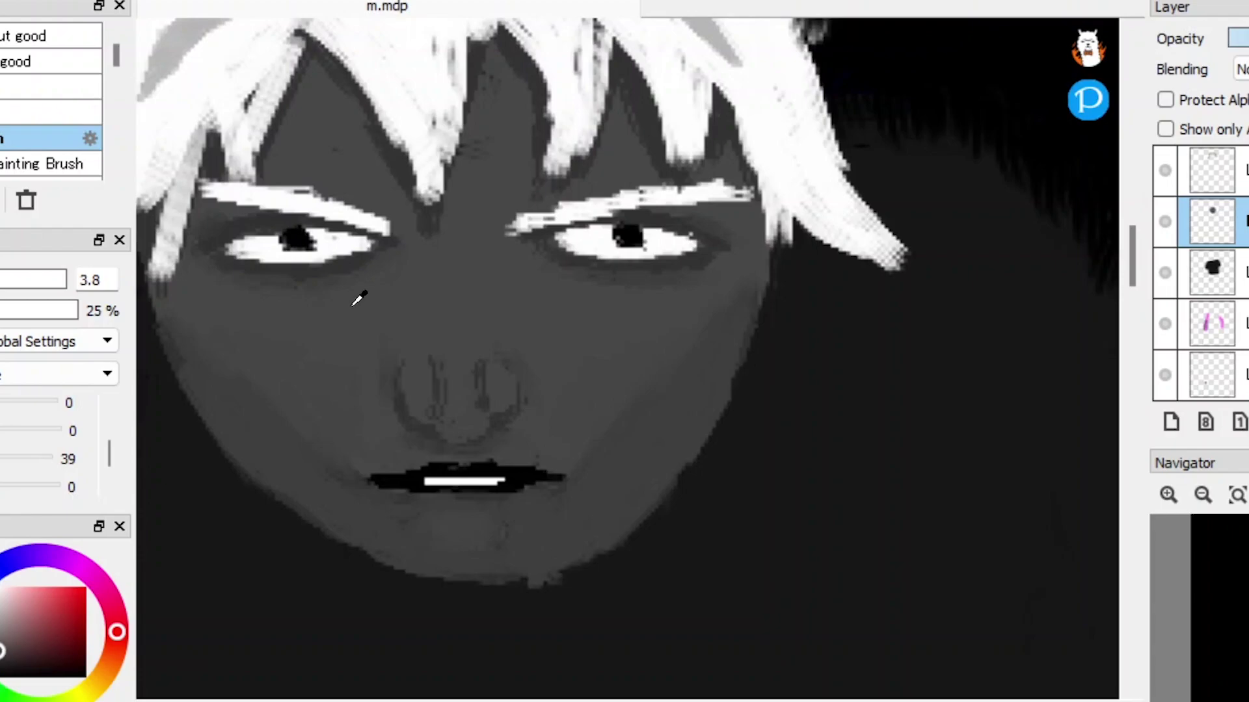
scroll(487, 523, down, 3)
scroll(488, 523, up, 3)
scroll(1186, 501, down, 3)
scroll(1186, 500, up, 3)
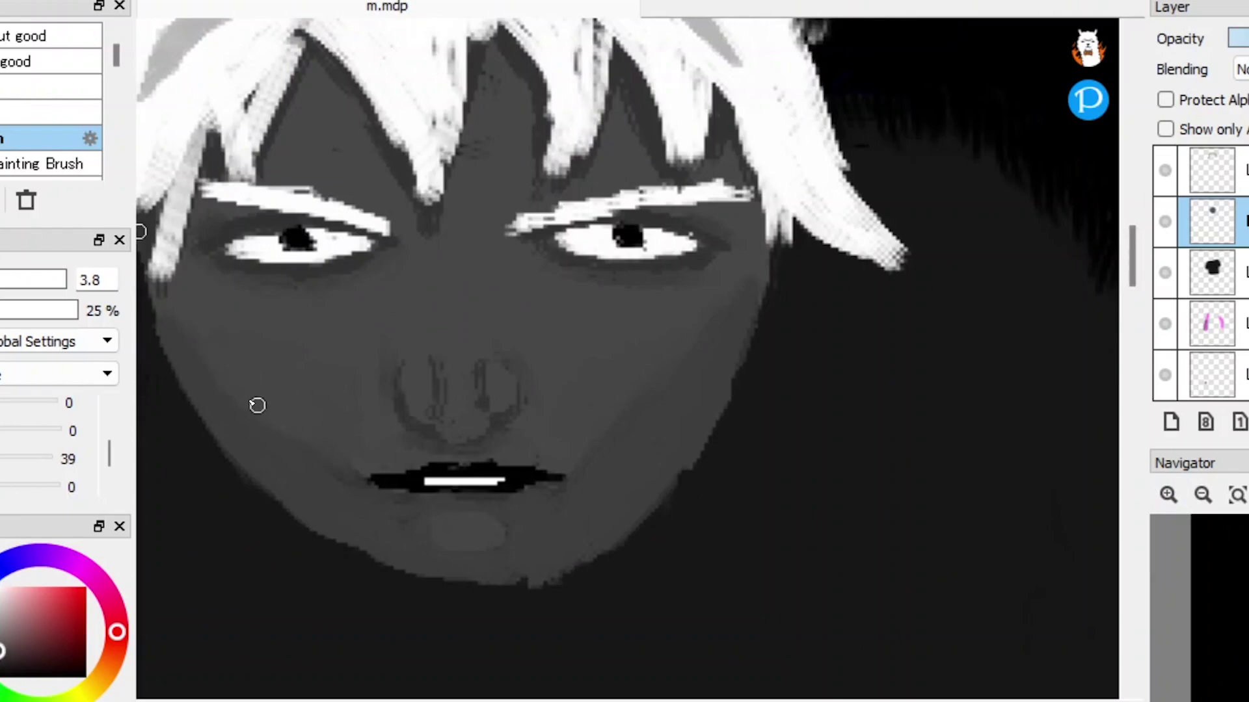
scroll(590, 437, down, 3)
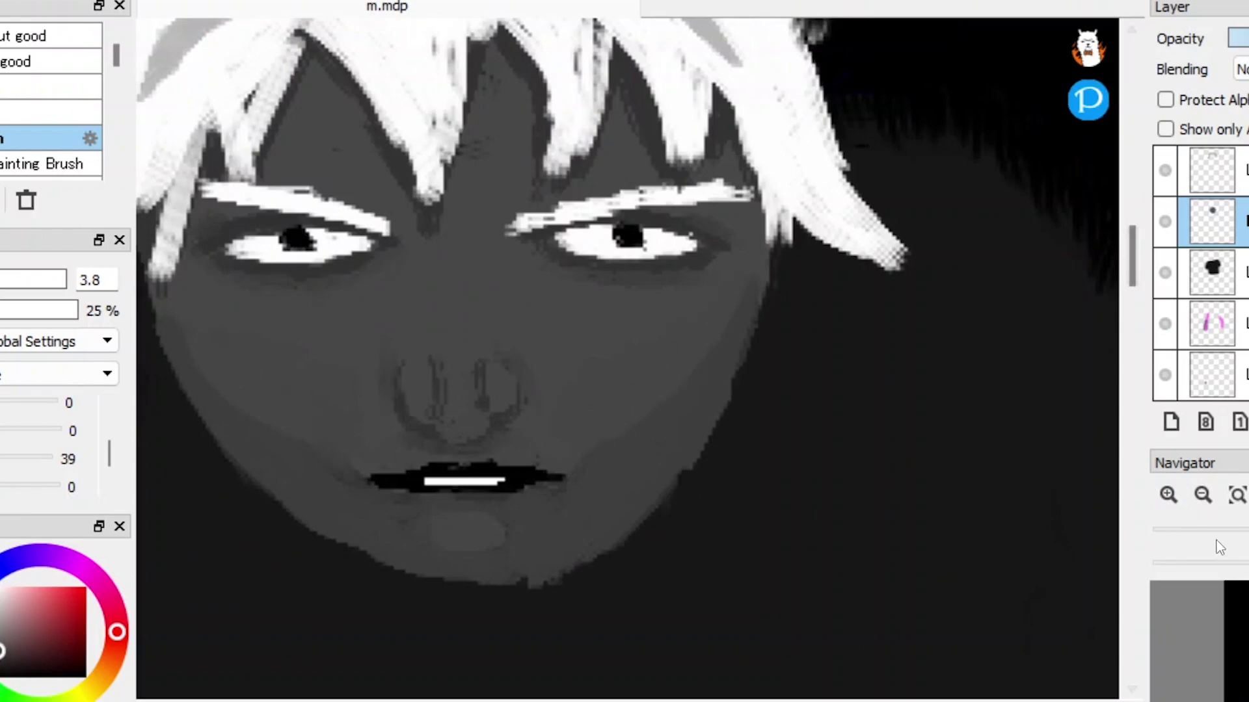
Step: On the hand layer, blend grey shading across the hand around the white blade
scroll(1168, 496, up, 4)
click(1168, 495)
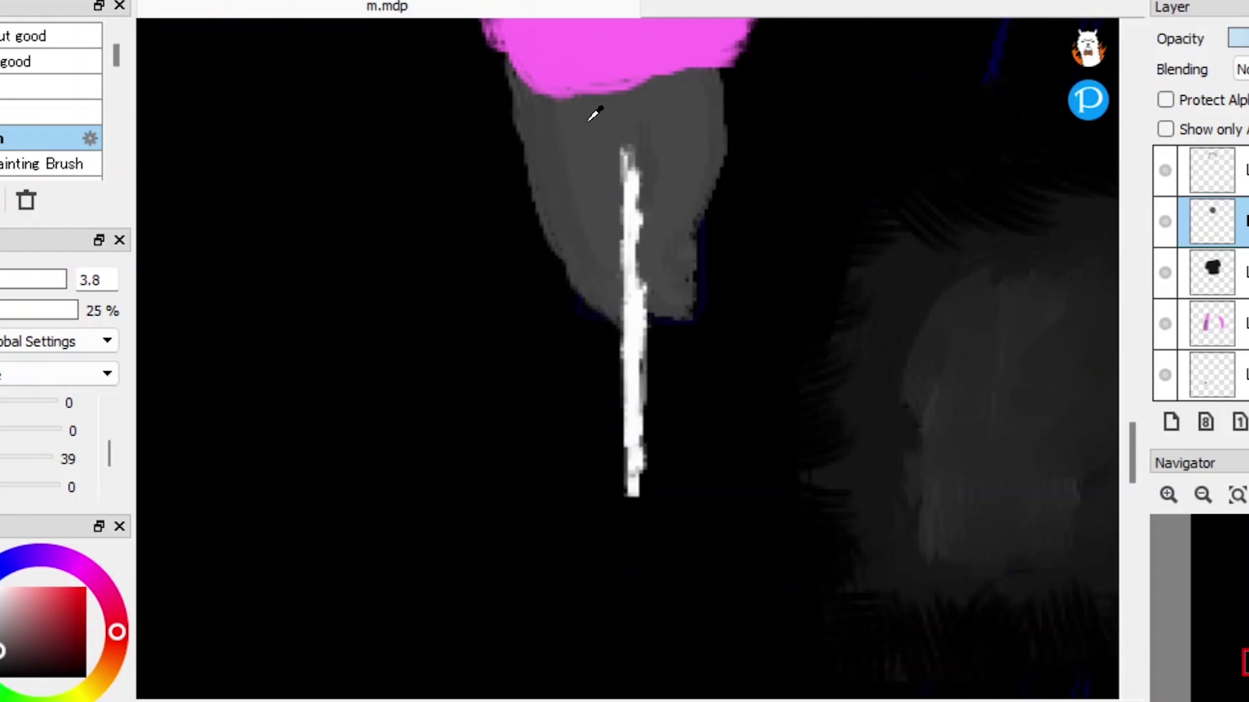
click(1190, 354)
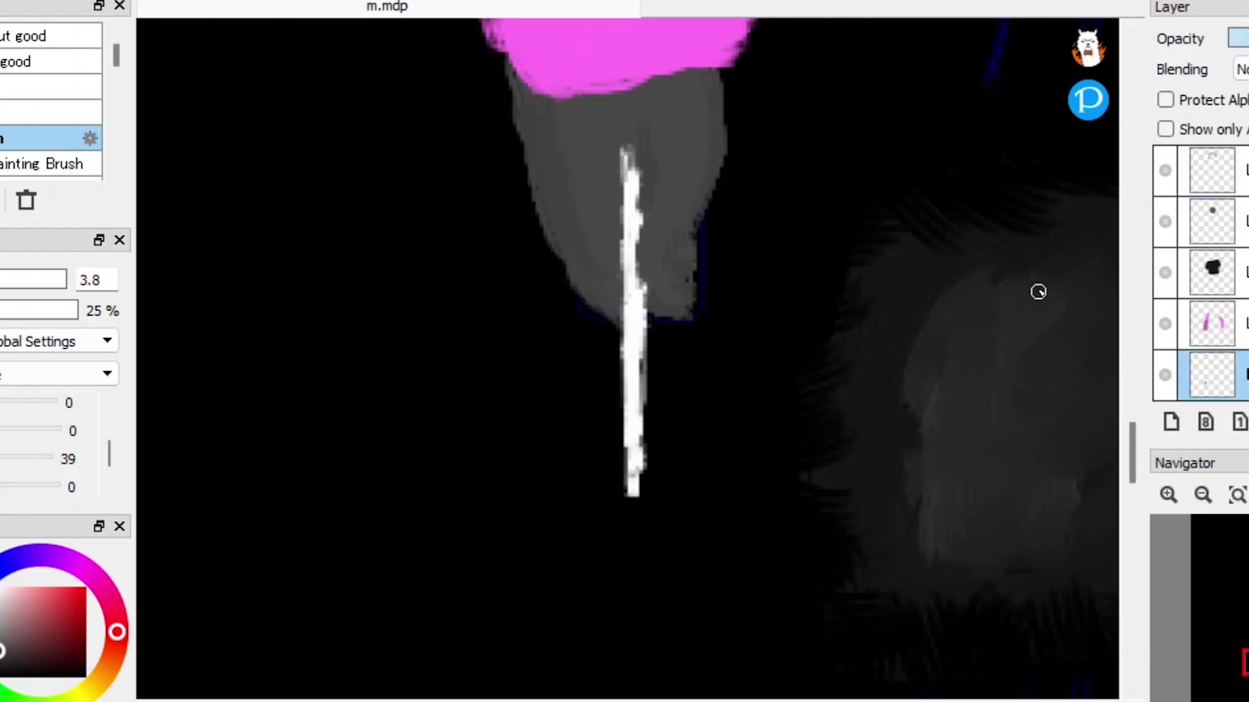
scroll(671, 164, down, 5)
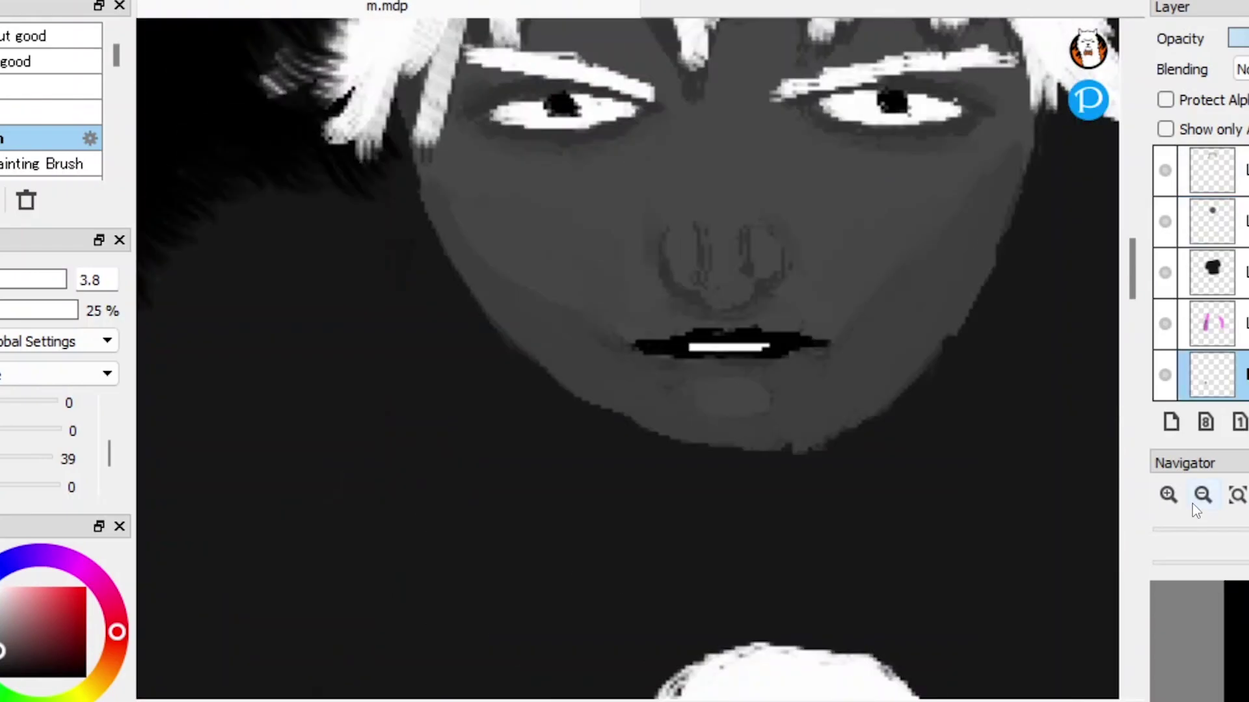
scroll(1112, 335, up, 5)
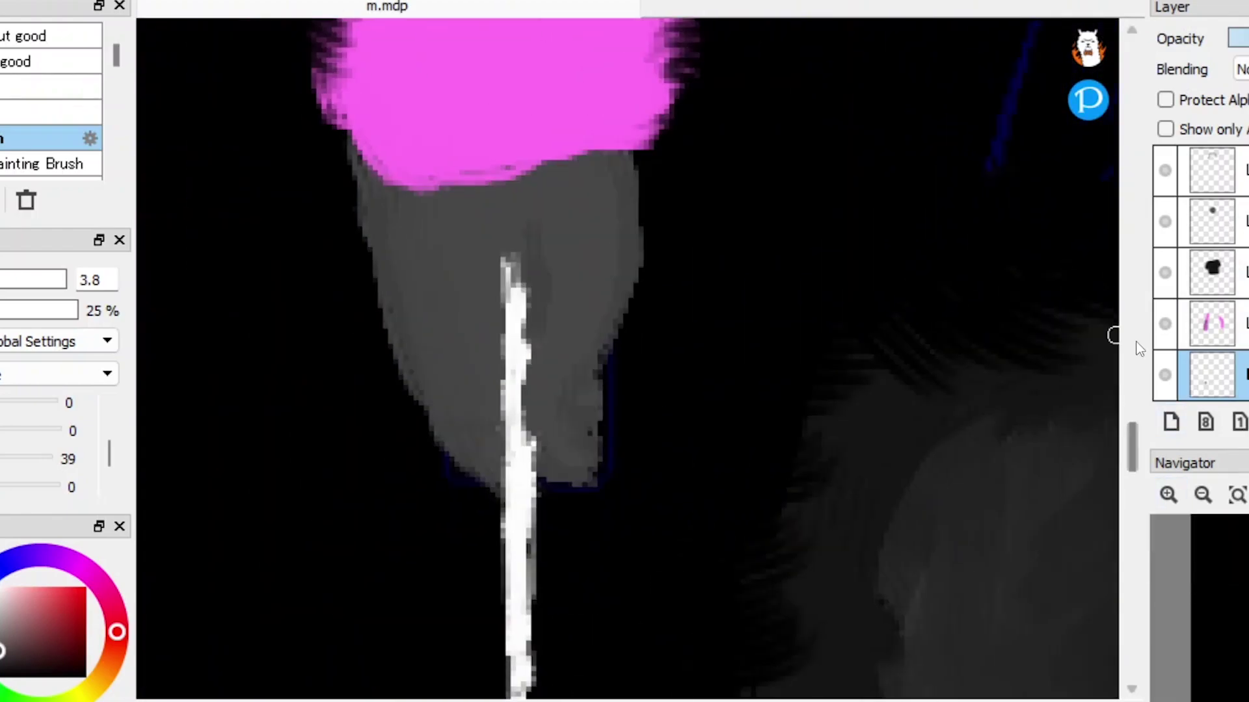
Step: Cut evenly spaced slanted notches along the white blade with a size 10 eraser, undoing the uneven first set
key(e)
drag(506, 205, 529, 219)
drag(511, 303, 533, 319)
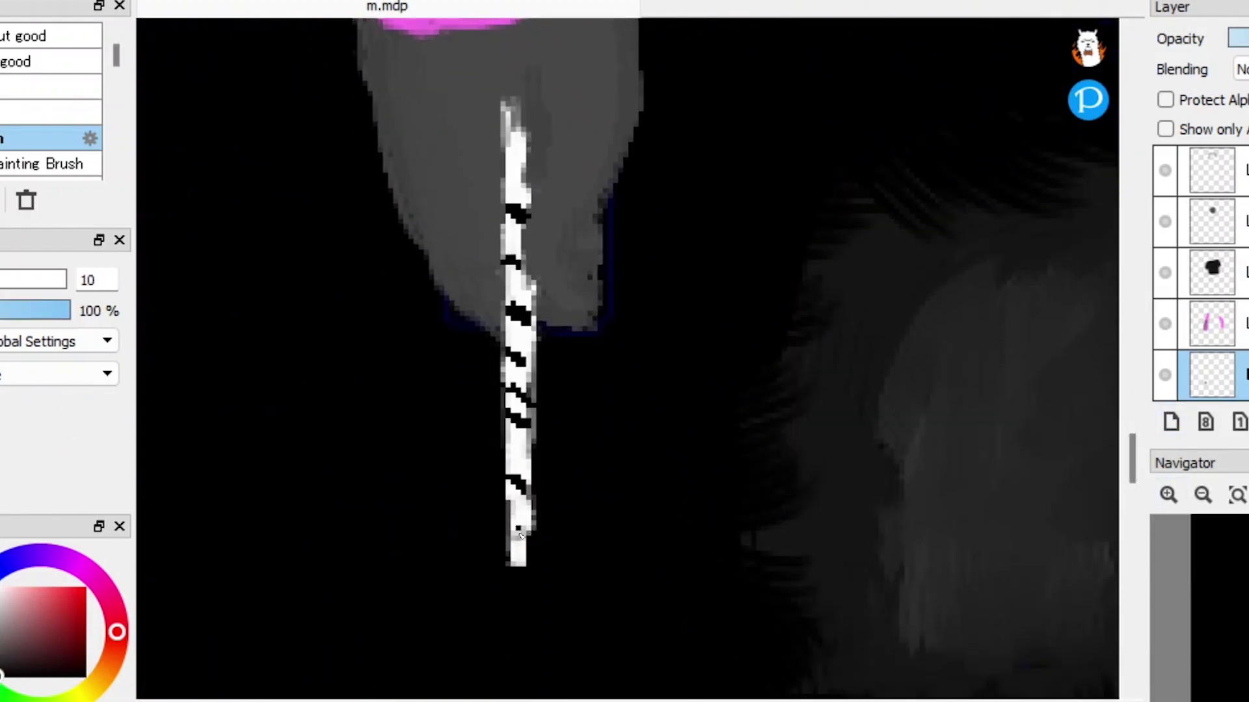
key(ctrl+z)
key(ctrl+z)
key(ctrl+z)
key(ctrl+z)
key(ctrl+z)
key(ctrl+z)
key(ctrl+z)
key(ctrl+z)
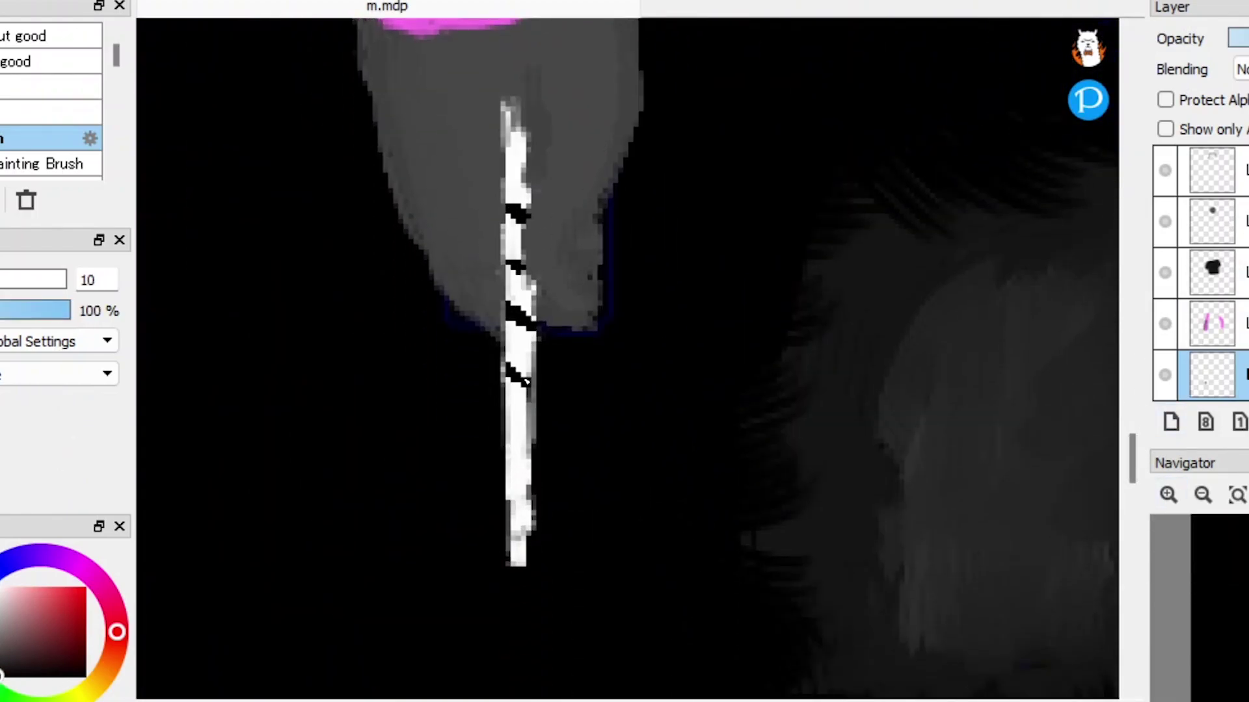
Step: Fringe the edges of the grey hand holding the notched blade with short black strokes using a 10.7-size brush
key(b)
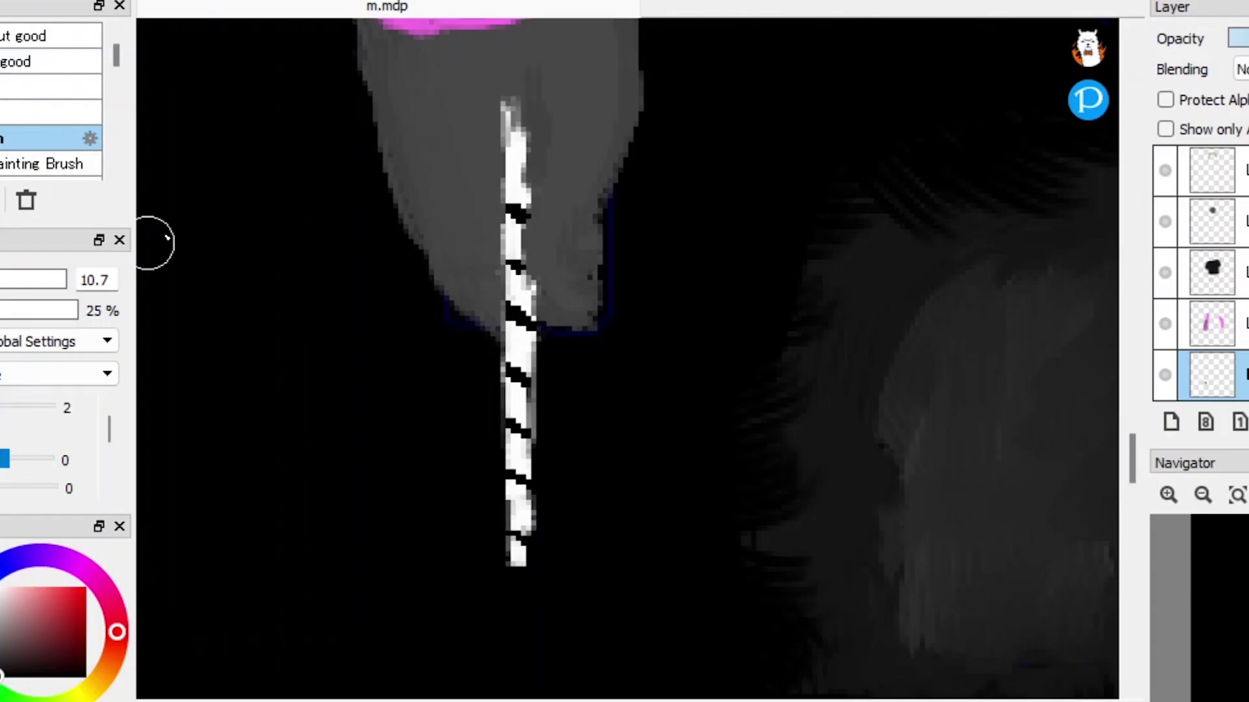
scroll(368, 190, down, 2)
scroll(1114, 377, down, 3)
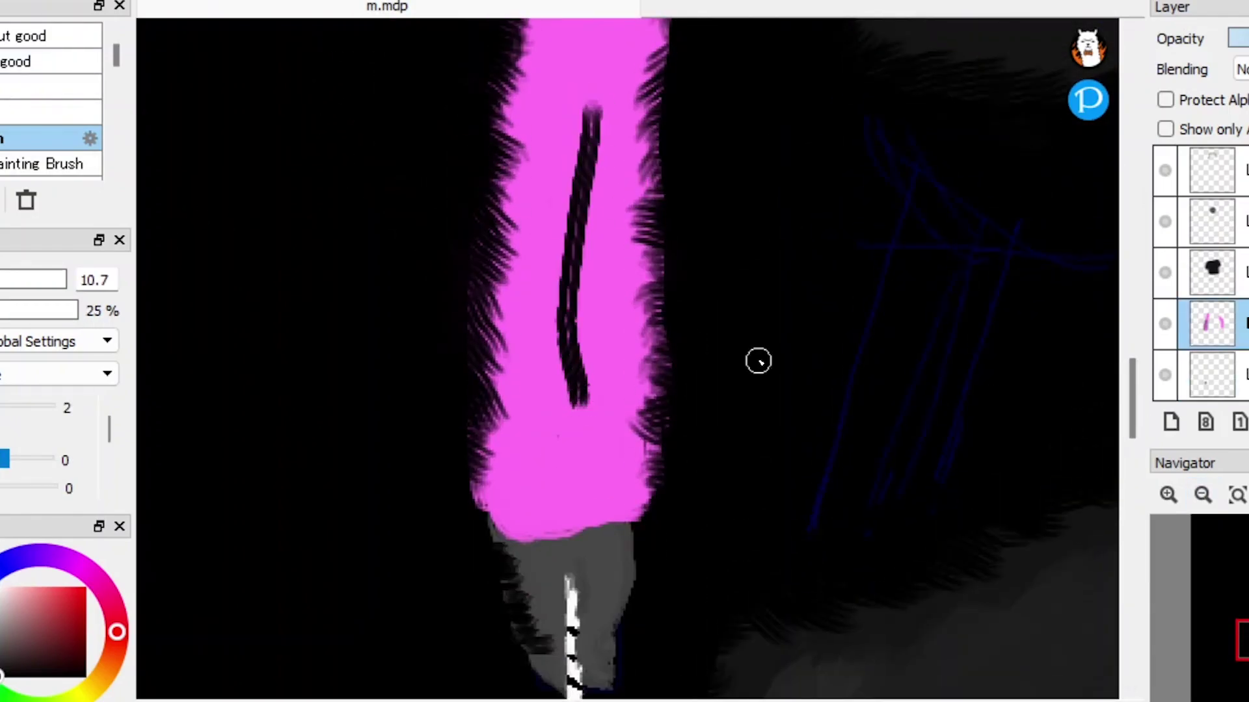
Step: On the pink arm layer, fringe both edges of the bent arm with short black strokes using a 21-size brush
scroll(1109, 368, down, 3)
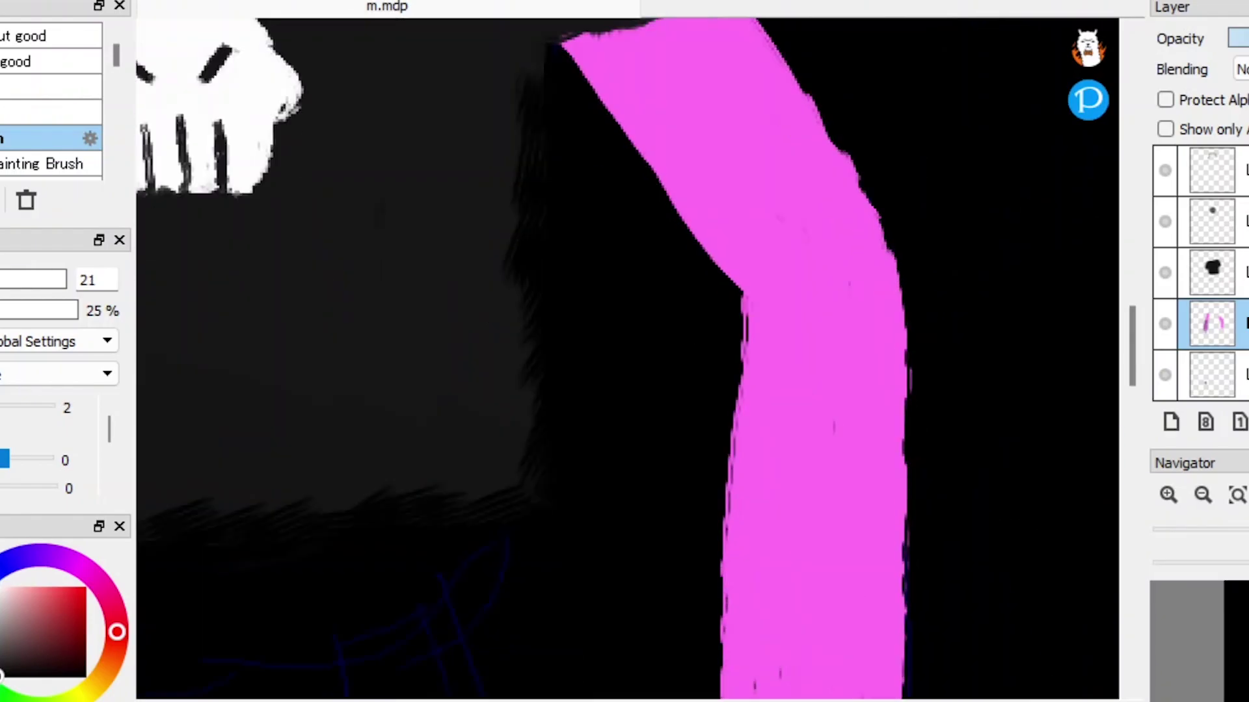
scroll(538, 343, up, 5)
mouse_move(528, 102)
mouse_down()
mouse_move(602, 197)
mouse_move(694, 370)
mouse_move(690, 513)
mouse_up()
scroll(889, 427, down, 4)
mouse_move(686, 189)
mouse_down()
mouse_move(710, 325)
mouse_move(692, 559)
mouse_up()
drag(514, 520, 514, 85)
scroll(1096, 329, up, 4)
drag(540, 390, 455, 265)
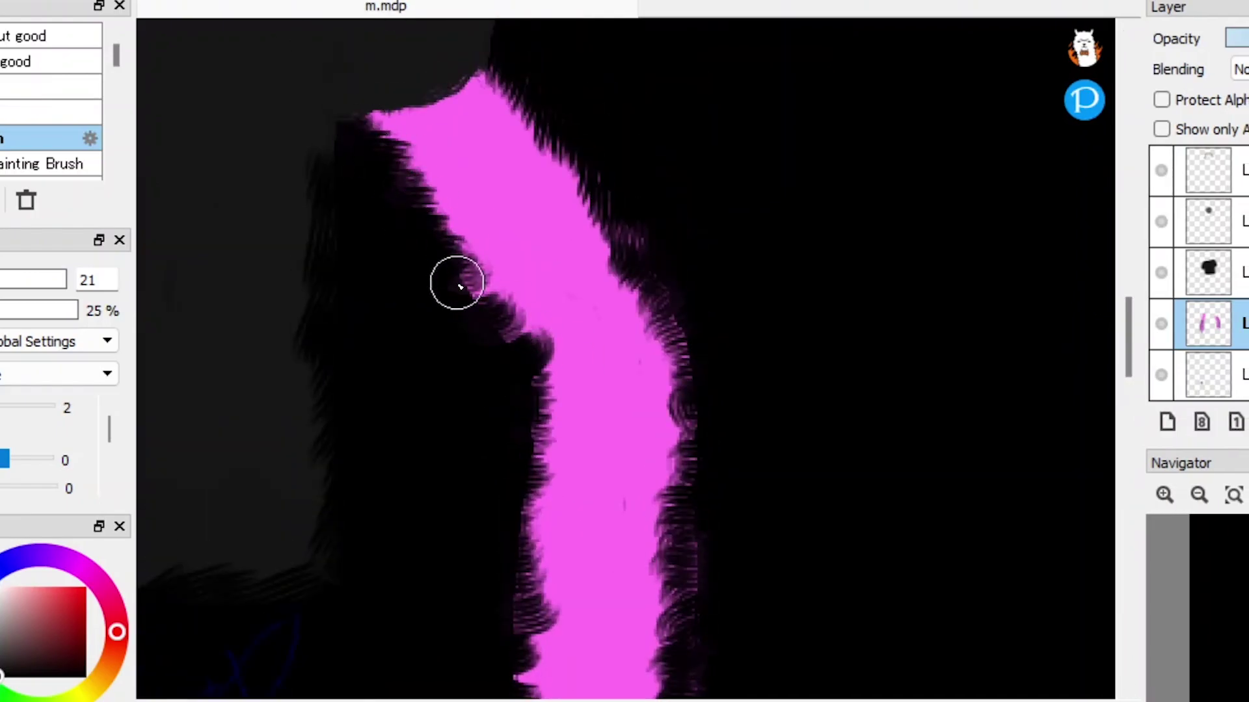
Step: On the dark leg layer, repaint the leg clothing in an even dark grey and add a subtly lighter patch at the knee
scroll(689, 568, down, 3)
click(1199, 495)
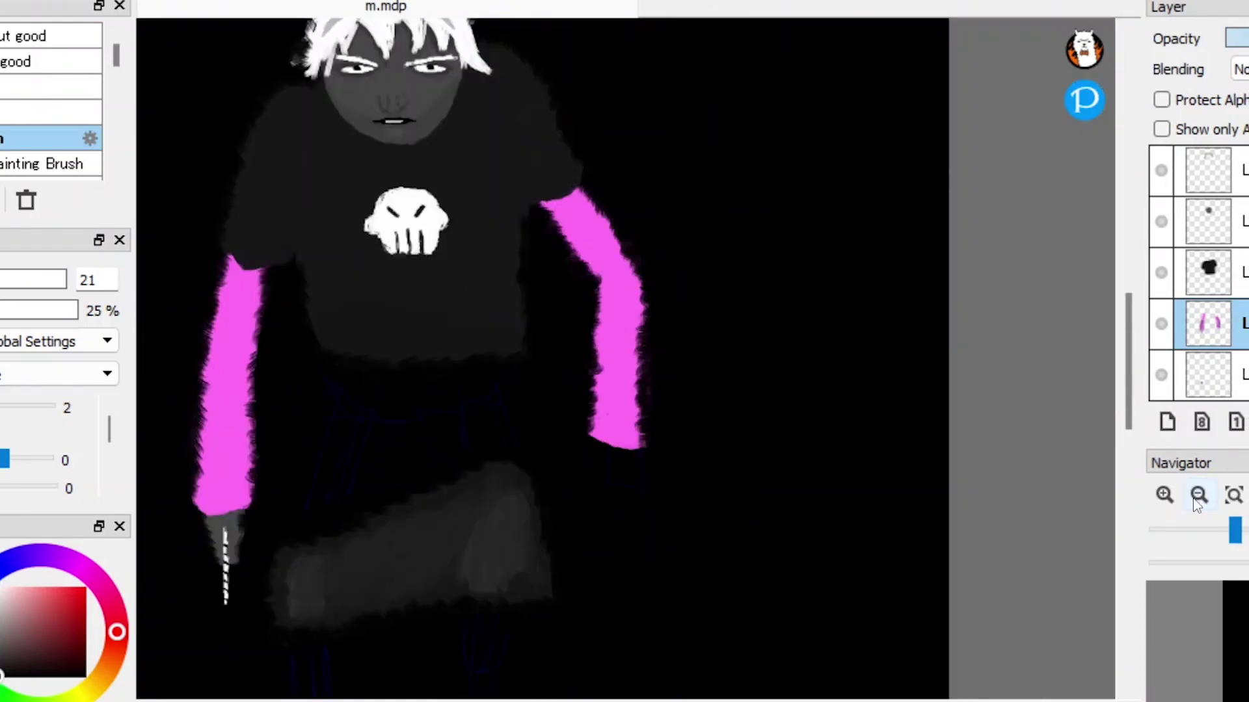
scroll(1166, 340, down, 3)
click(1208, 276)
scroll(624, 540, up, 3)
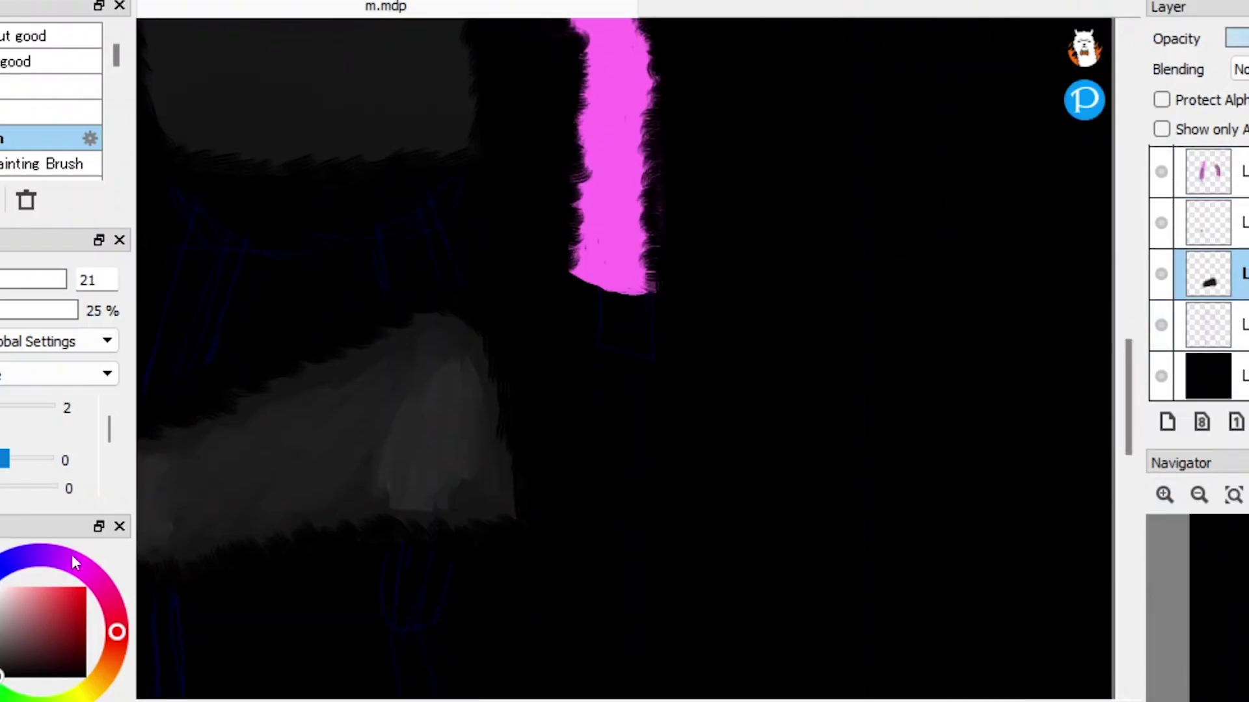
scroll(686, 693, left, 5)
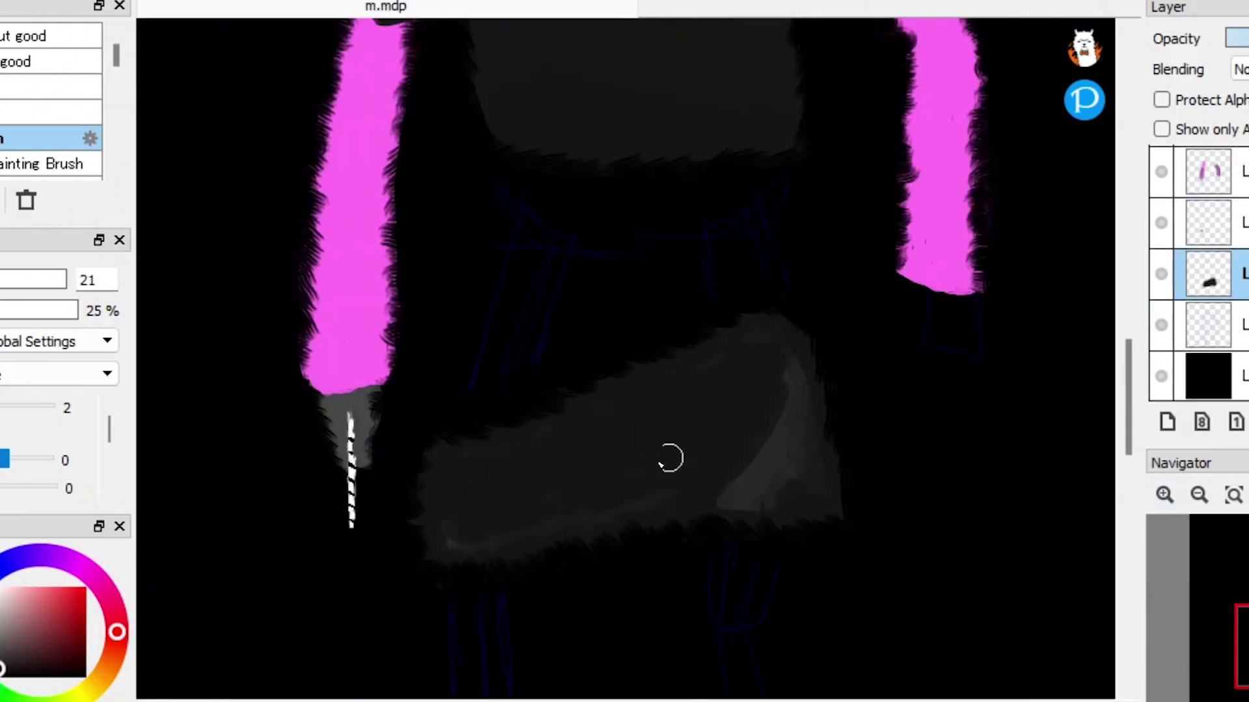
drag(727, 465, 799, 437)
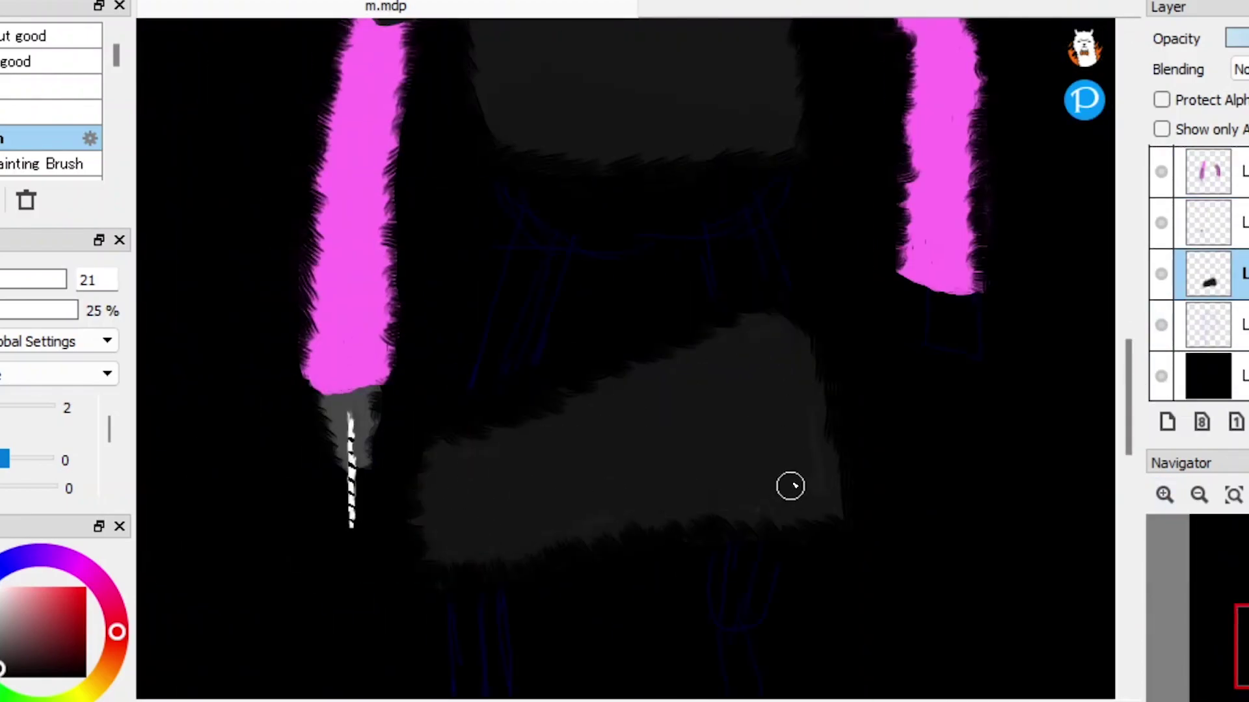
scroll(820, 408, down, 2)
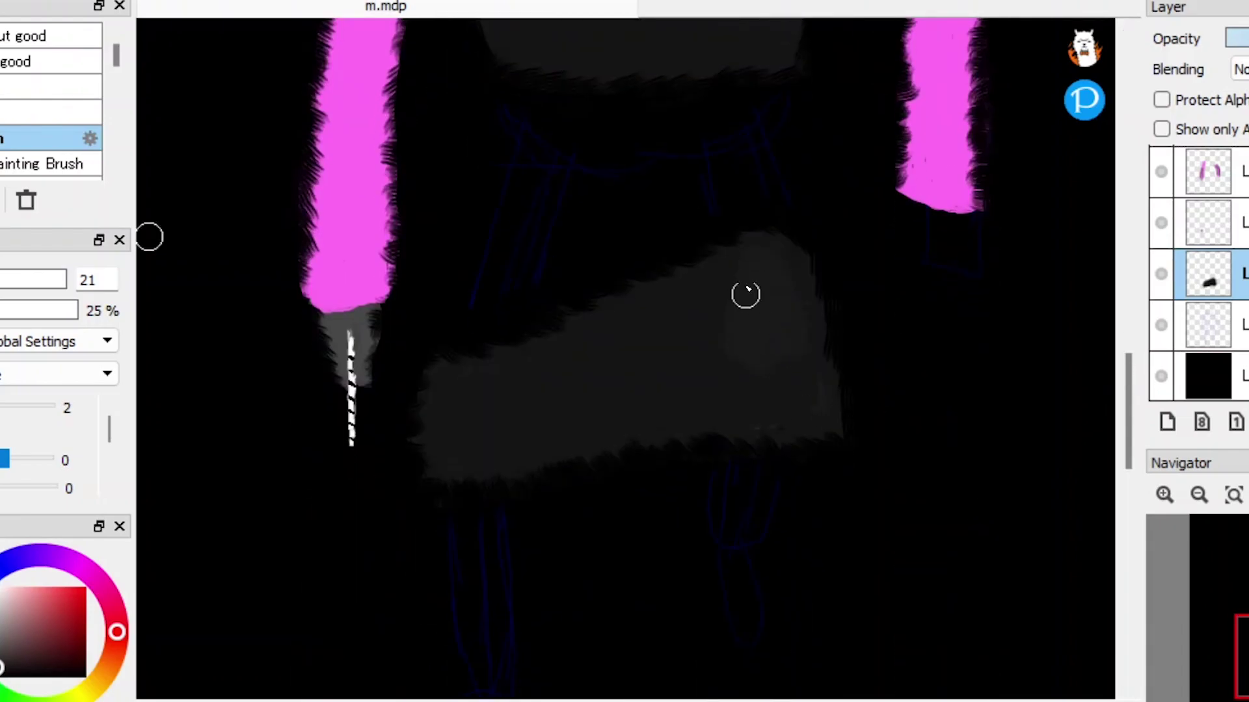
click(1199, 494)
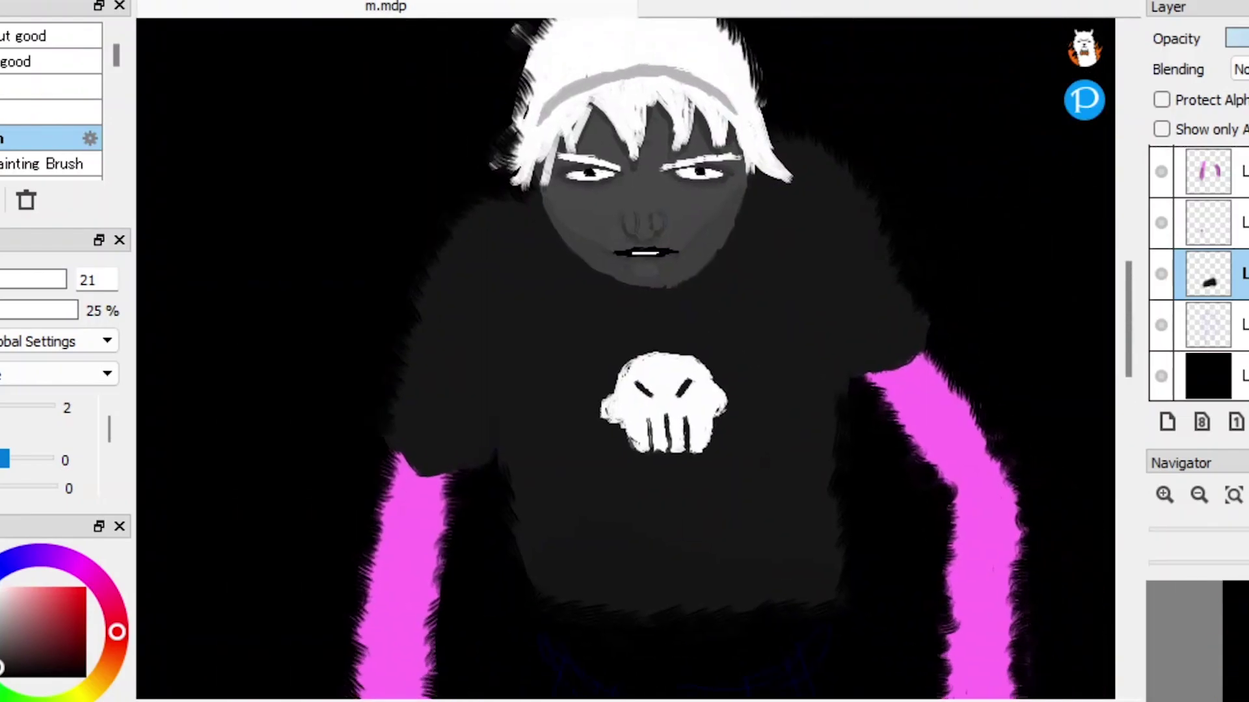
click(1199, 494)
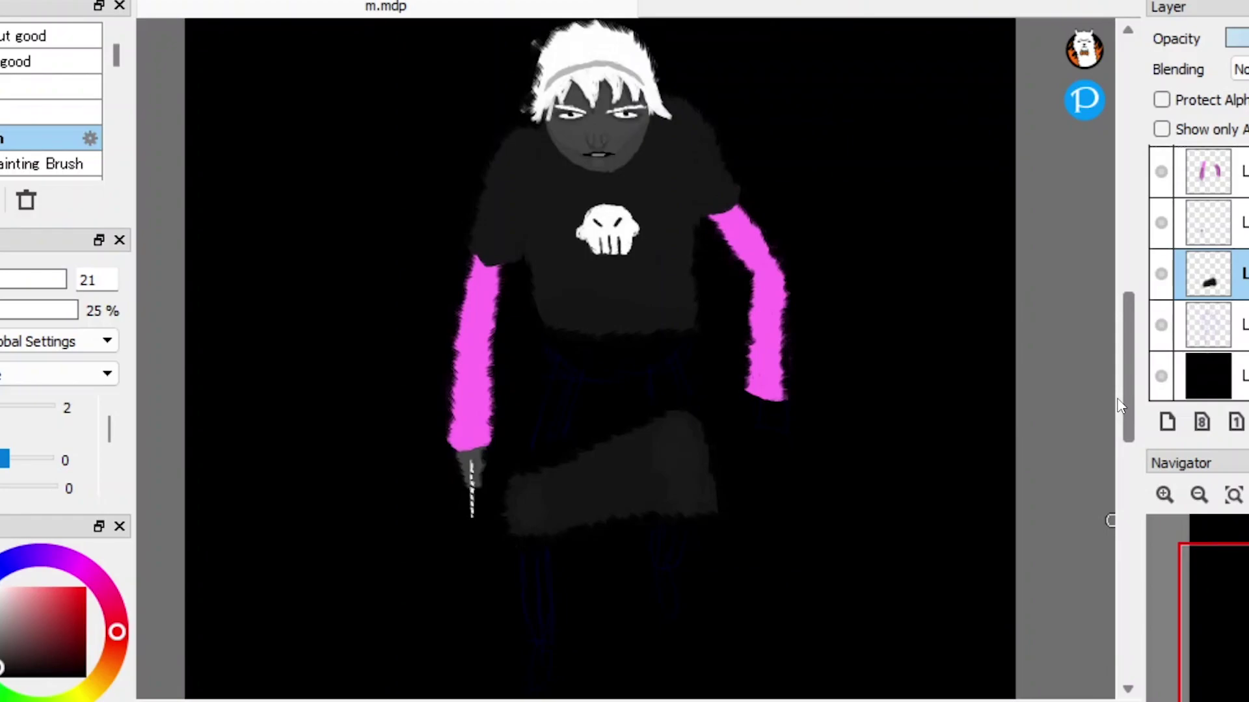
Step: On the hand layer, paint a rounded grey hand below the bent pink arm with the 21-size brush
scroll(1119, 407, down, 2)
click(1209, 223)
click(1164, 494)
click(1164, 494)
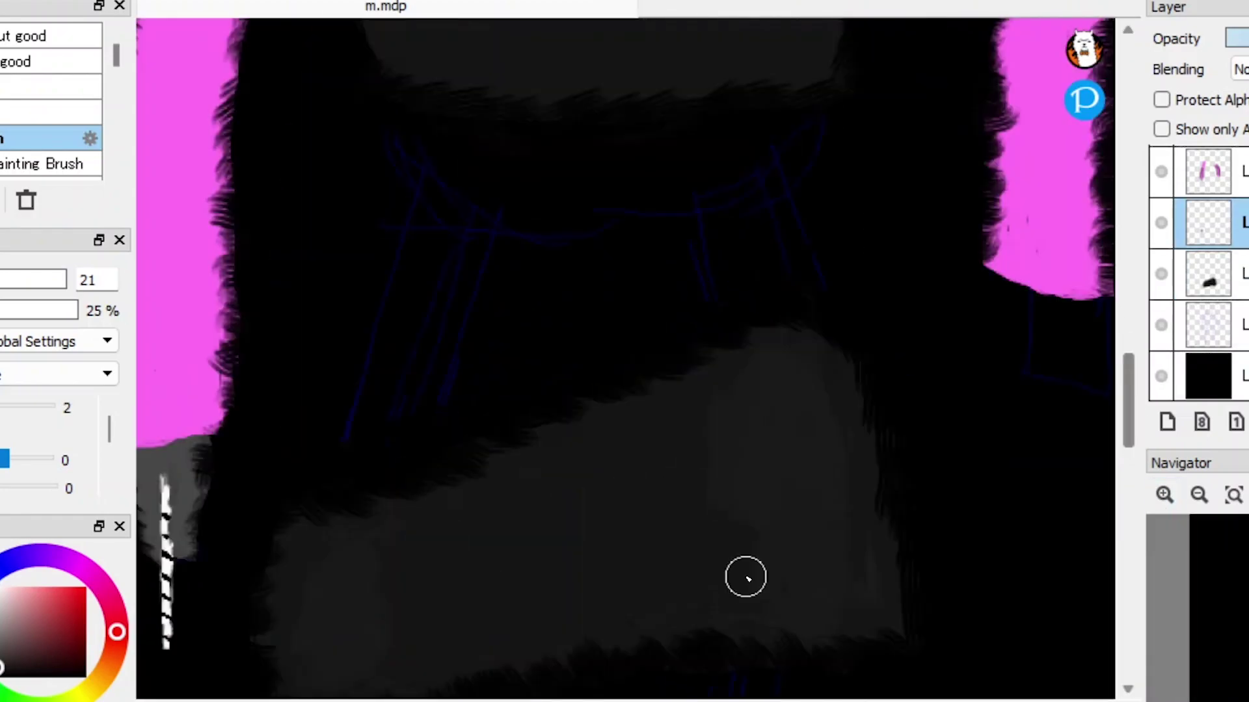
mouse_move(748, 299)
mouse_down()
mouse_move(735, 329)
mouse_move(772, 271)
mouse_up()
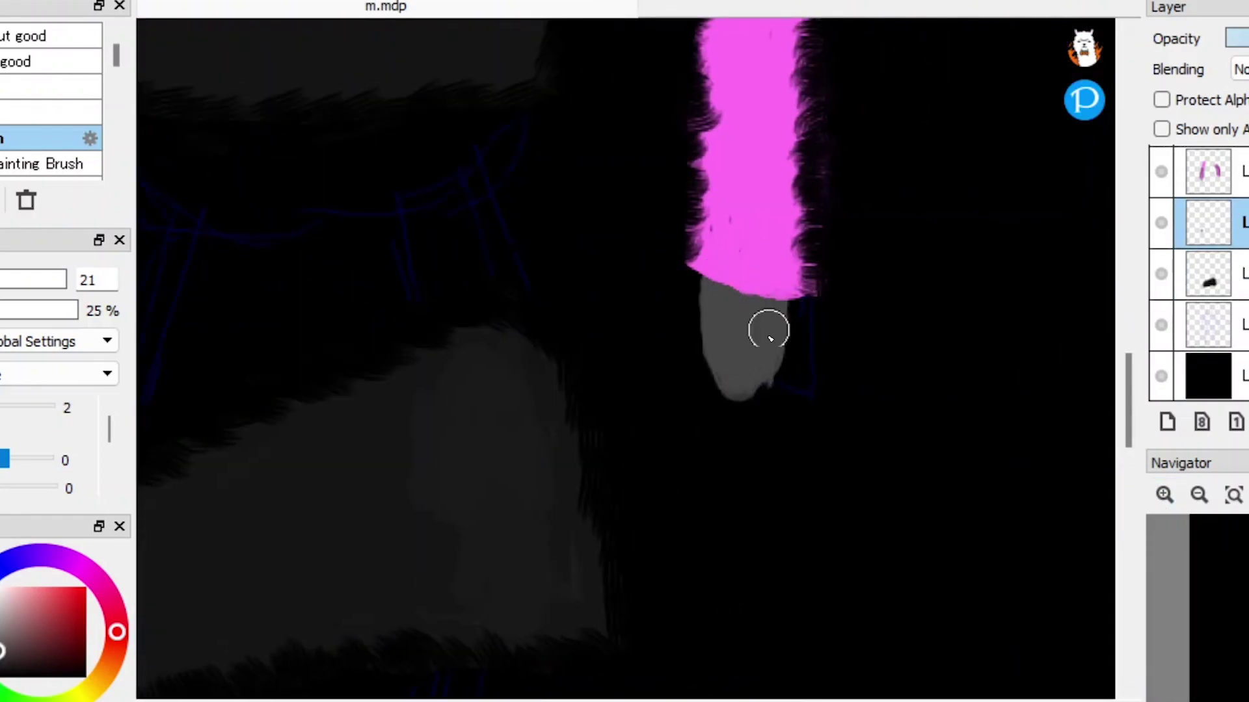
Step: Paint a thin white blade pointing down from the second hand with a 3.5-size brush
click(1164, 494)
key(bracketleft)
mouse_move(741, 320)
mouse_down()
mouse_move(720, 510)
mouse_move(726, 617)
mouse_up()
Step: Round off and shade the second hand's lower edge in grey, and taper the top of its white blade
scroll(738, 398, down, 2)
key(ctrl+minus)
key(ctrl+minus)
key(ctrl+minus)
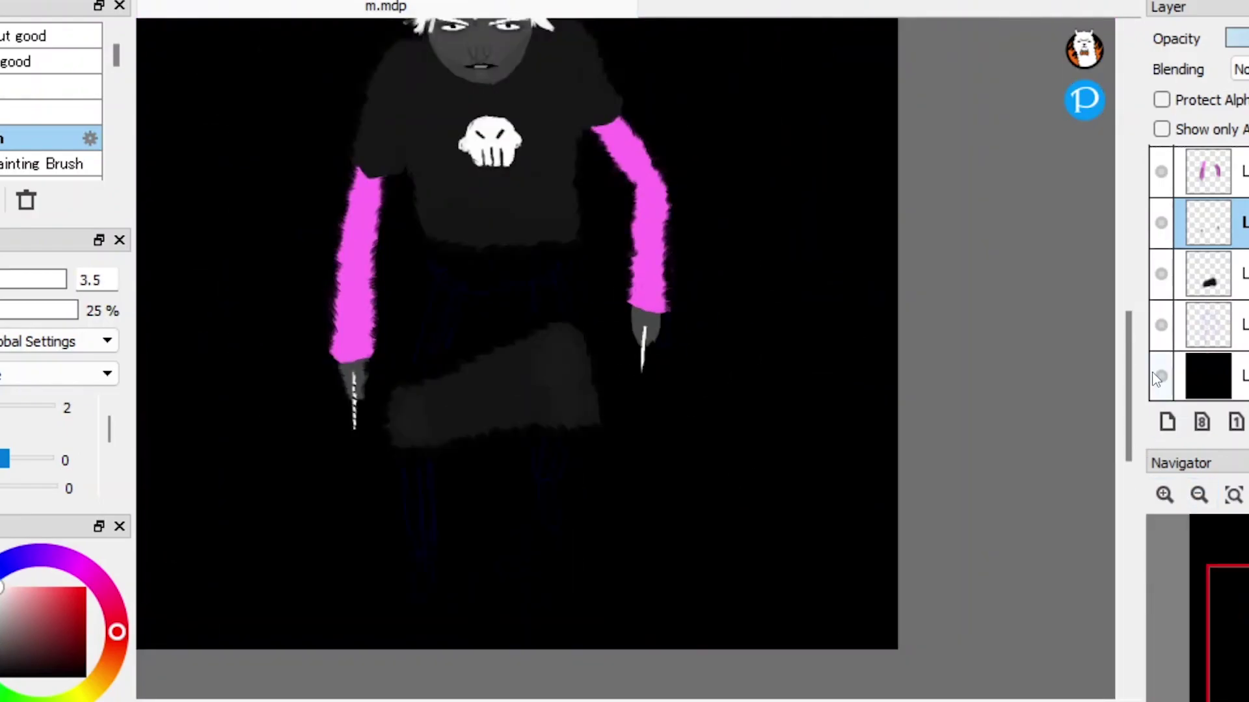
key(ctrl+minus)
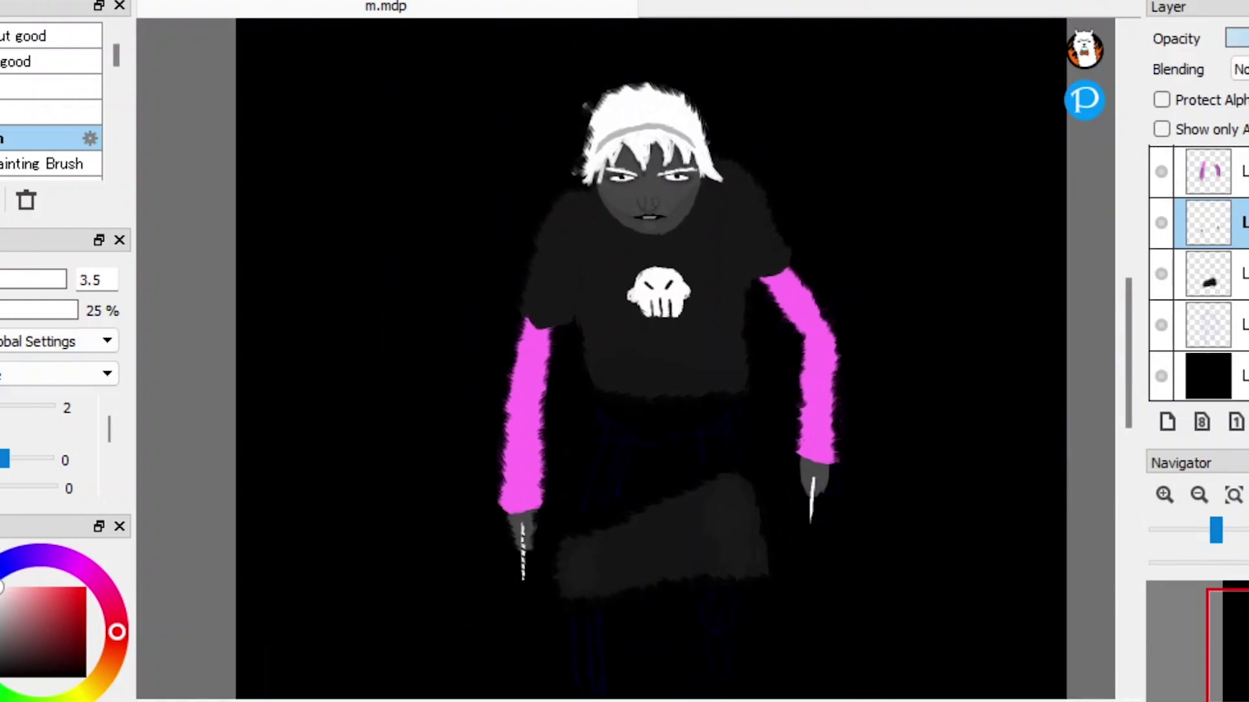
scroll(650, 358, down, 2)
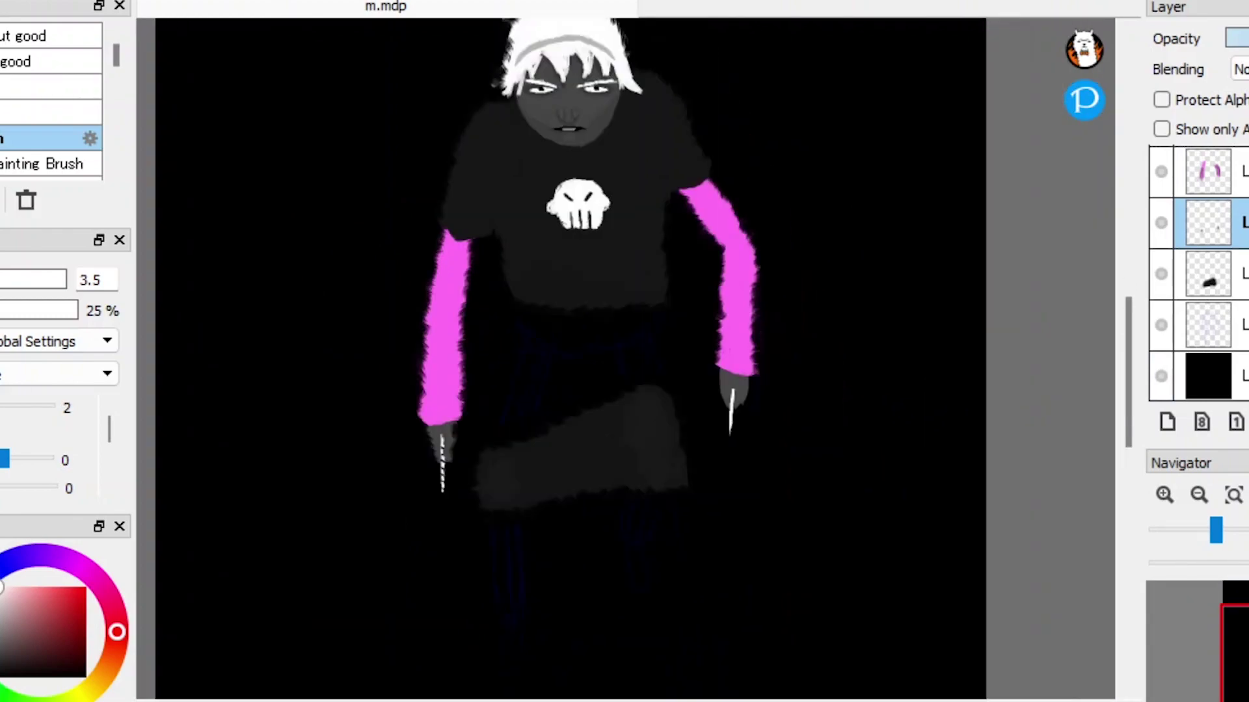
click(1164, 494)
drag(387, 284, 414, 343)
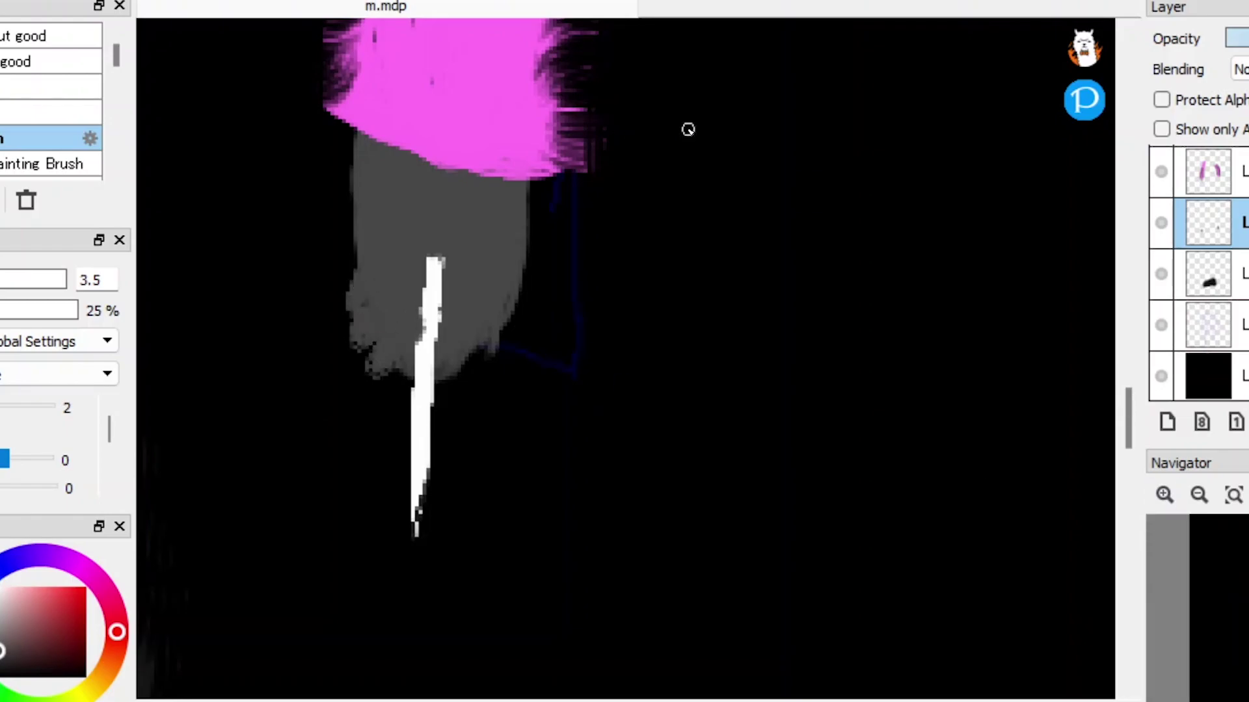
drag(877, 193, 1008, 121)
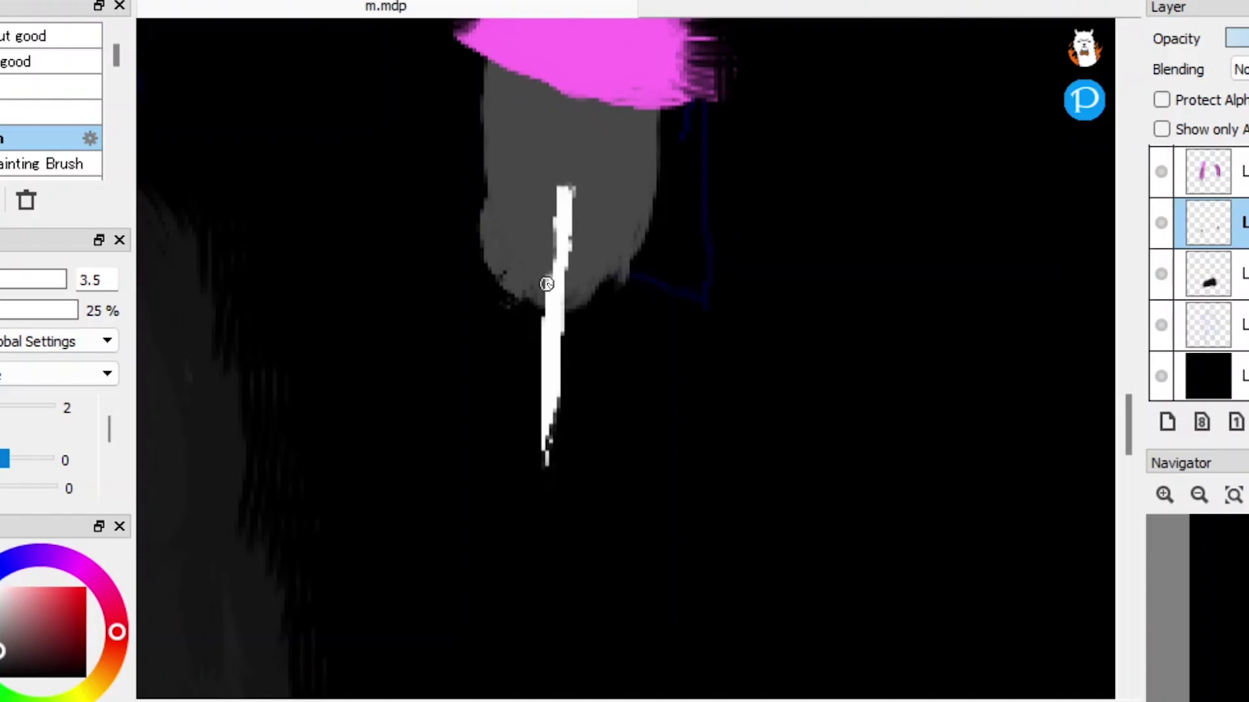
scroll(537, 249, up, 1)
scroll(664, 263, down, 1)
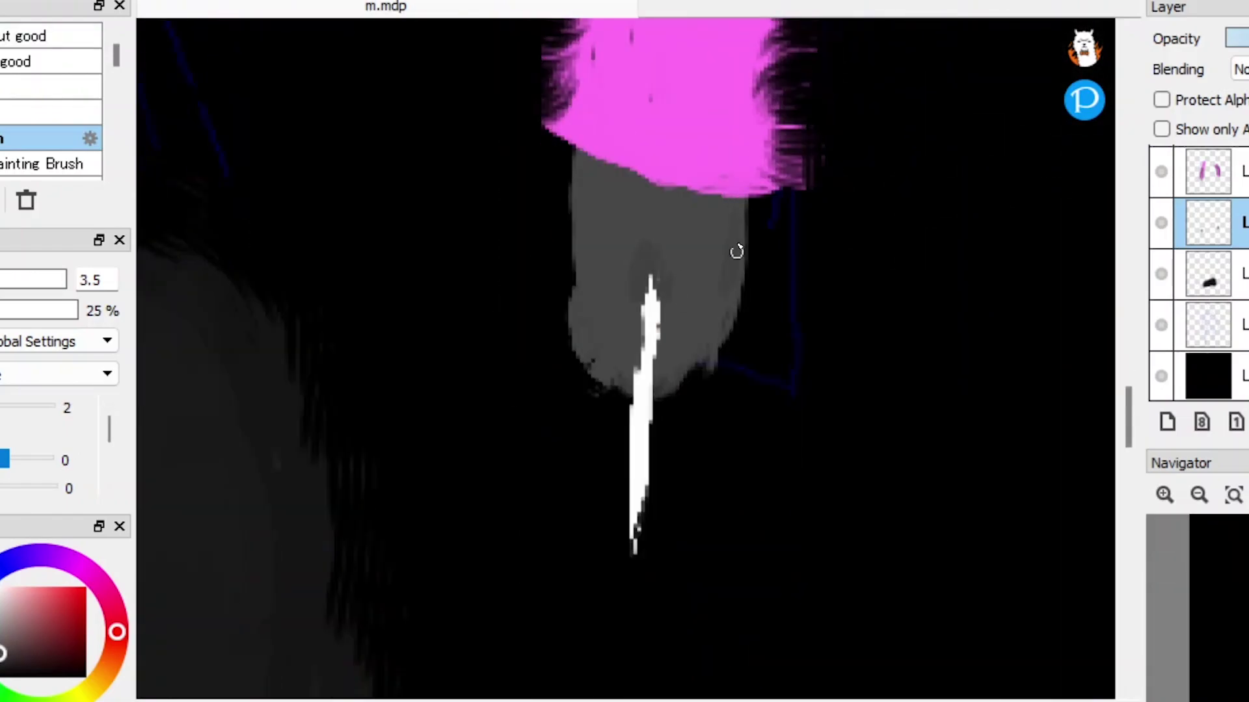
Step: Select the lower half of the notched blade with a rectangular selection and move it straight down
key(m)
scroll(624, 351, down, 2)
scroll(635, 351, up, 2)
drag(635, 351, 404, 136)
drag(309, 510, 491, 273)
drag(449, 381, 449, 440)
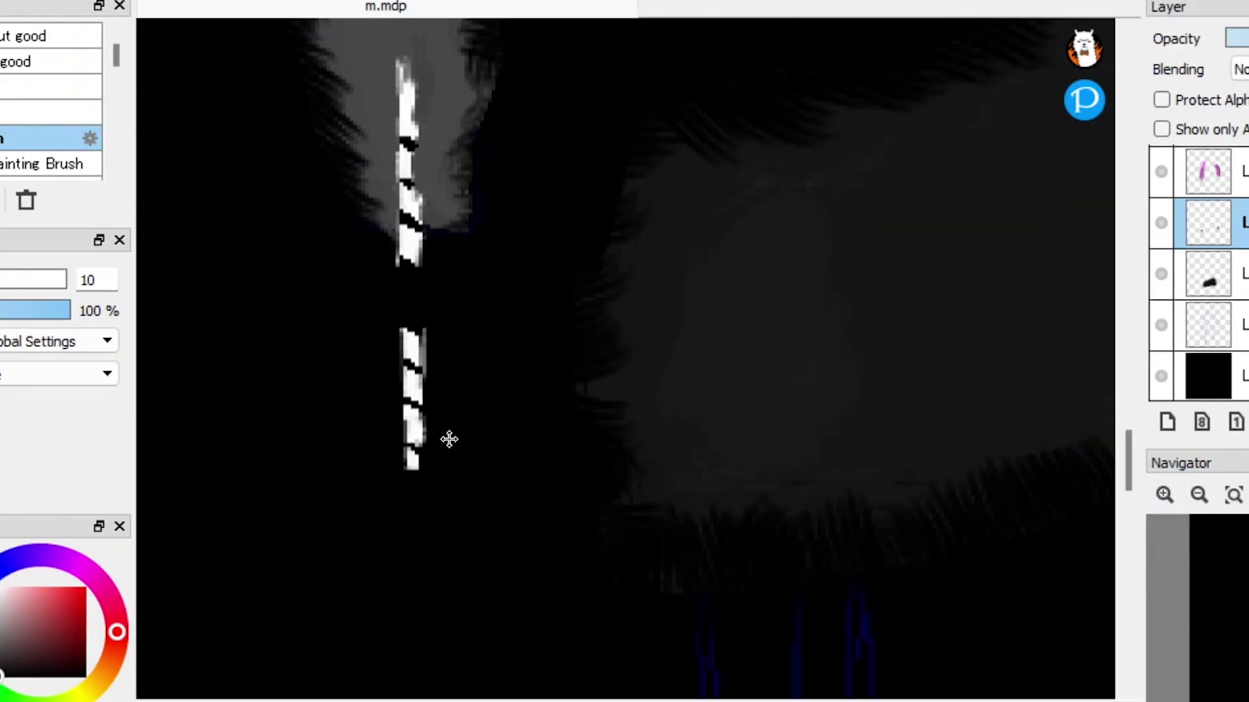
Step: Paint white across the gap in the notched blade to rejoin its two halves
key(b)
drag(409, 256, 411, 335)
scroll(388, 264, down, 2)
scroll(336, 258, up, 2)
Step: Select the lower part of the second hand's blade, move it straight down and clear the selection
key(m)
scroll(331, 286, down, 2)
drag(464, 582, 739, 404)
drag(647, 563, 647, 585)
scroll(647, 585, down, 3)
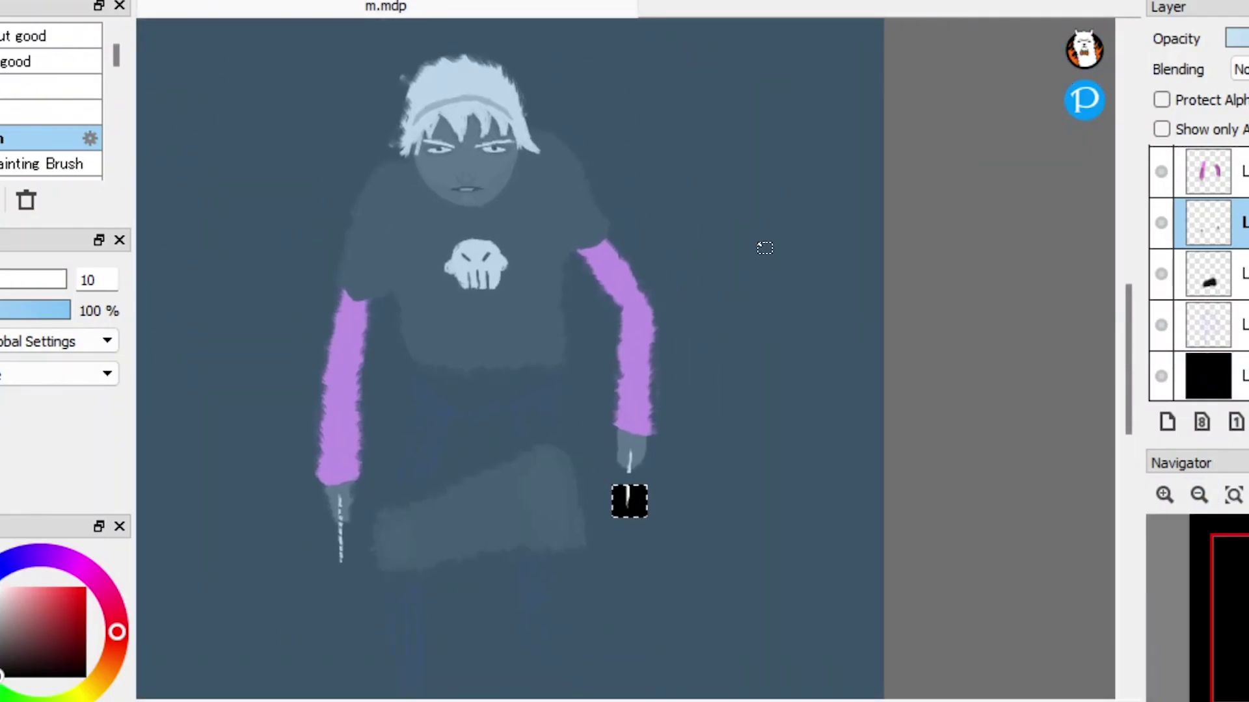
click(739, 212)
Step: Fill the gap in the second hand's blade with white using the 3.5-size brush
scroll(739, 212, up, 4)
key(b)
mouse_move(517, 270)
mouse_down()
mouse_move(494, 390)
mouse_move(494, 498)
mouse_up()
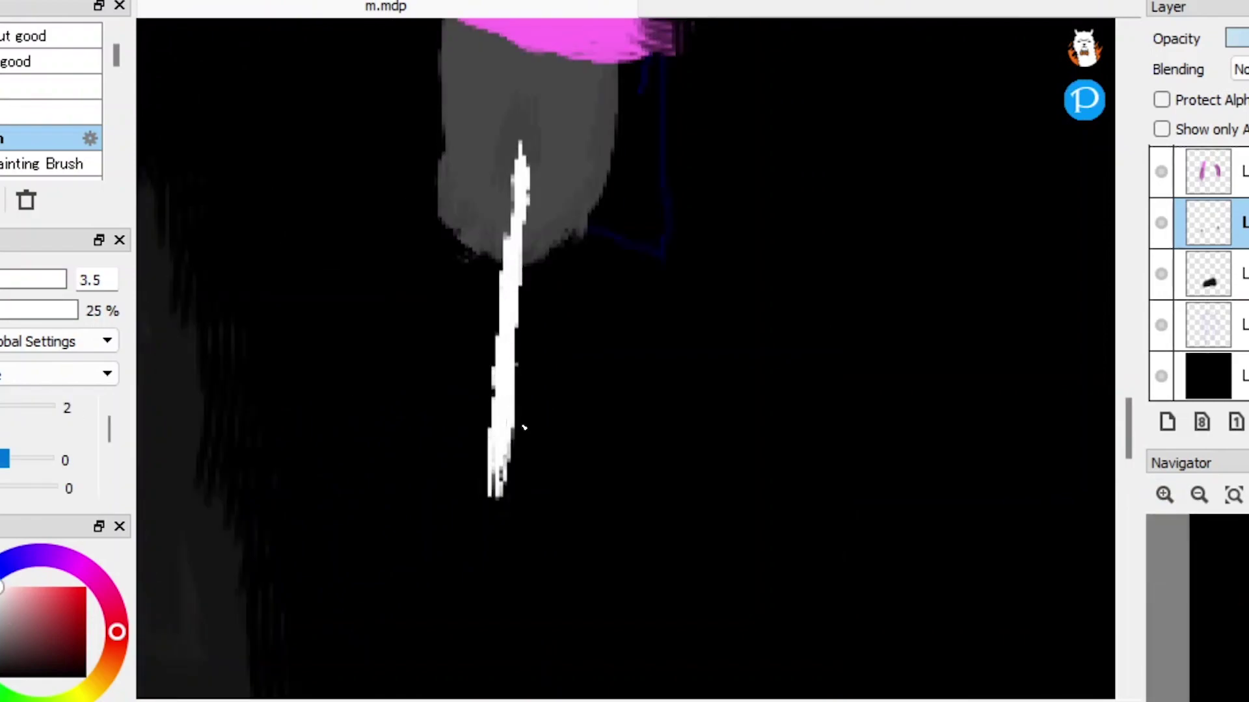
Step: Cut thin black diagonal stripes across both white blades along their whole length
scroll(489, 561, down, 5)
scroll(442, 401, up, 6)
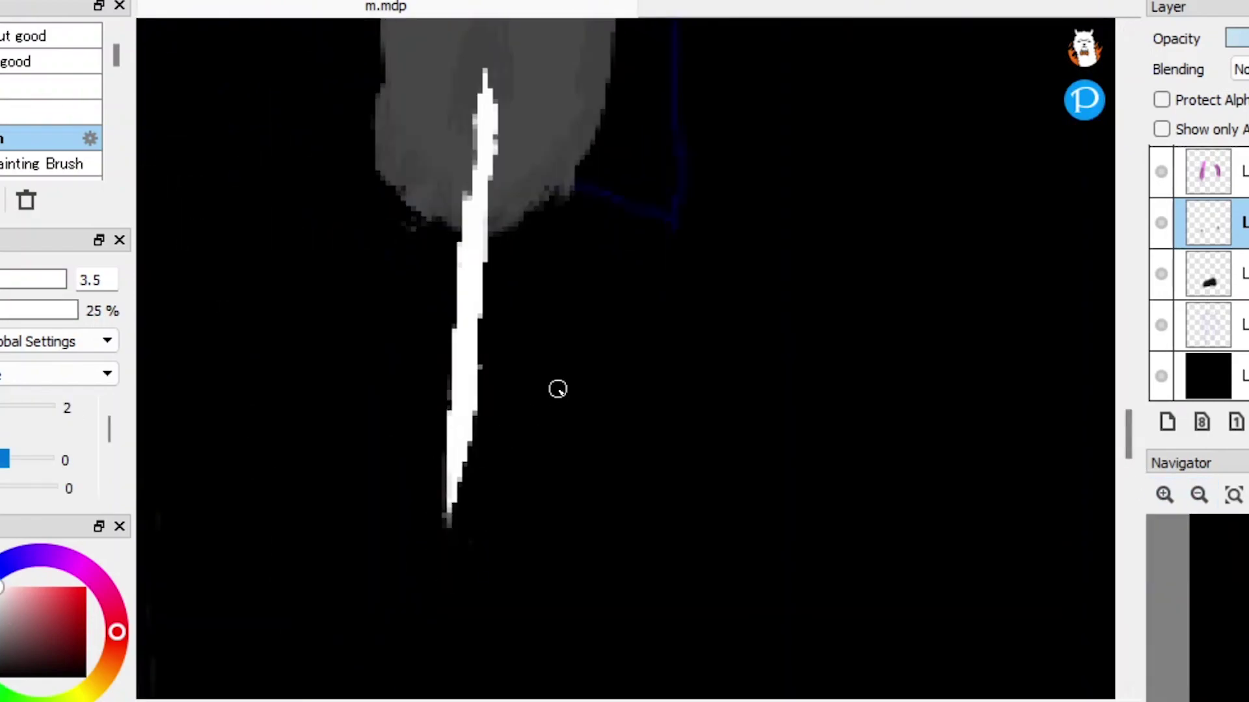
key(e)
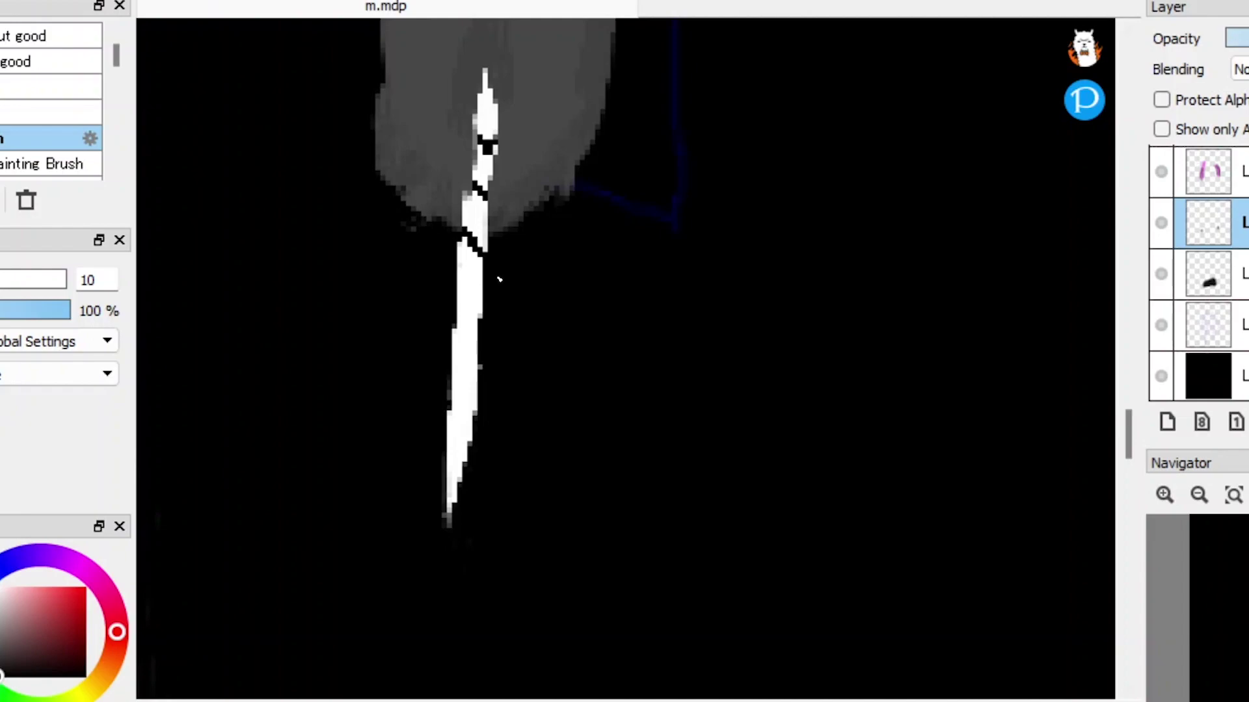
drag(455, 345, 455, 481)
scroll(456, 481, down, 5)
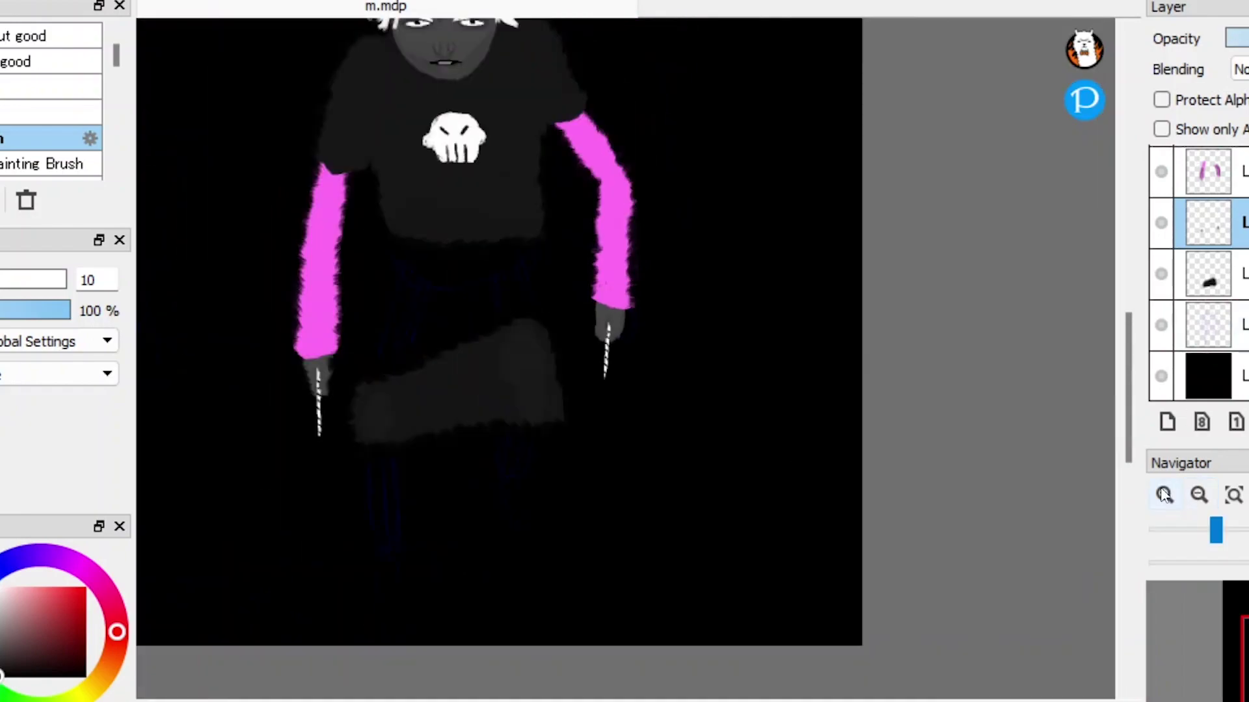
Step: Paint a ragged black gap across the elbow of the bent pink arm with the 18-size brush
scroll(635, 243, up, 6)
key(b)
scroll(625, 358, up, 2)
mouse_move(616, 198)
mouse_down()
mouse_move(613, 236)
mouse_move(505, 156)
mouse_move(480, 200)
mouse_move(514, 247)
mouse_up()
drag(1127, 436, 1127, 354)
mouse_move(599, 267)
mouse_down()
mouse_move(460, 320)
mouse_move(535, 390)
mouse_move(525, 369)
mouse_move(597, 315)
mouse_up()
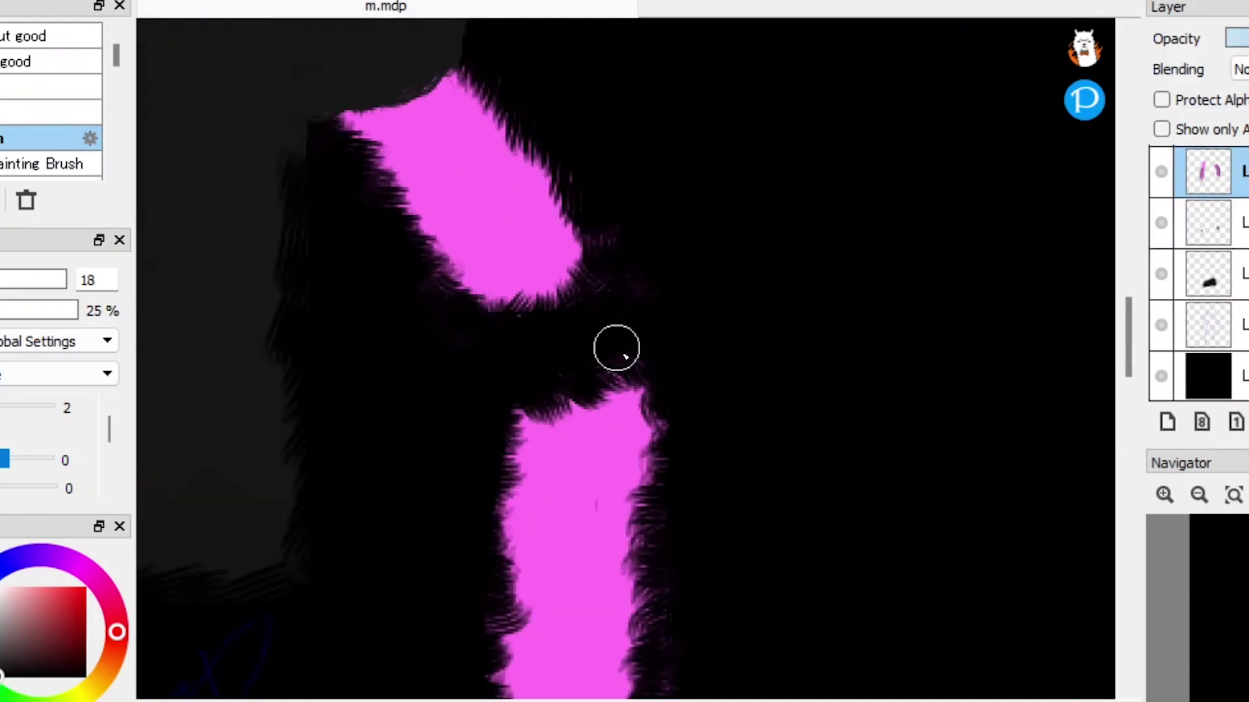
Step: Paint white hair locks hanging down both sides of the face with the 11.3-size brush
scroll(596, 315, down, 5)
scroll(1203, 273, up, 2)
scroll(479, 161, left, 5)
key(bracketleft)
drag(384, 300, 390, 357)
drag(605, 266, 614, 368)
drag(394, 317, 400, 393)
drag(595, 287, 601, 329)
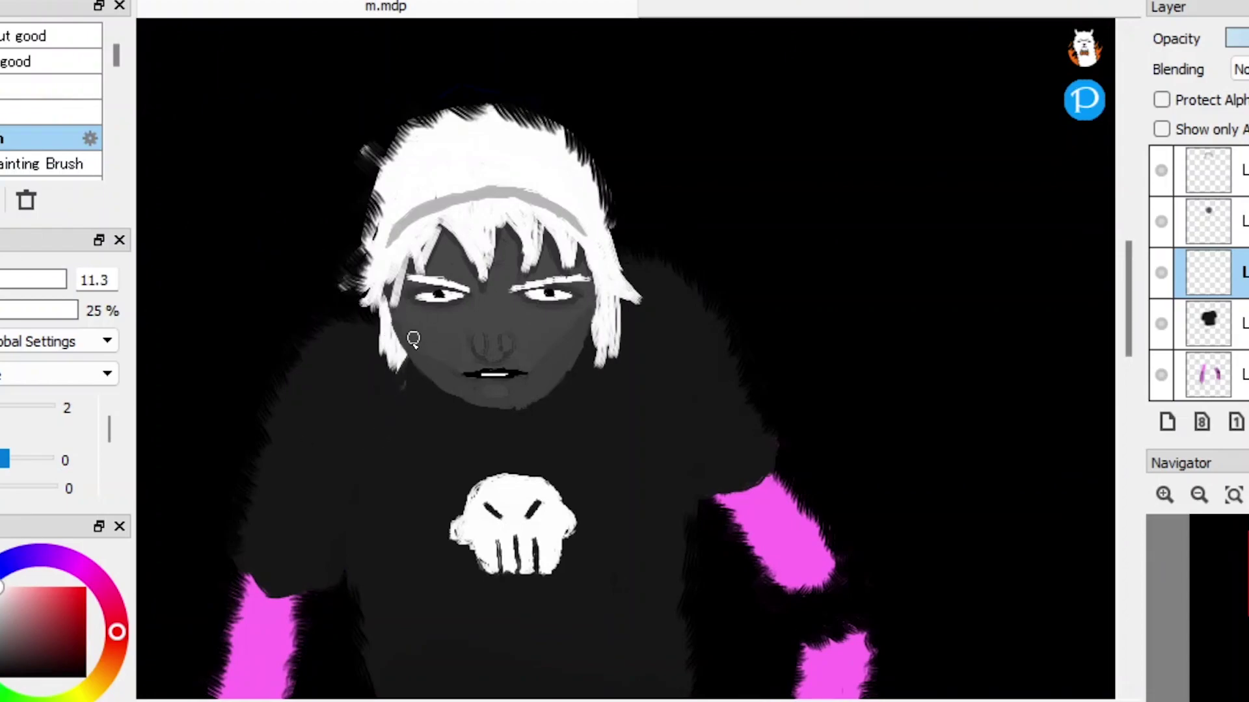
scroll(614, 334, down, 3)
scroll(1139, 411, up, 2)
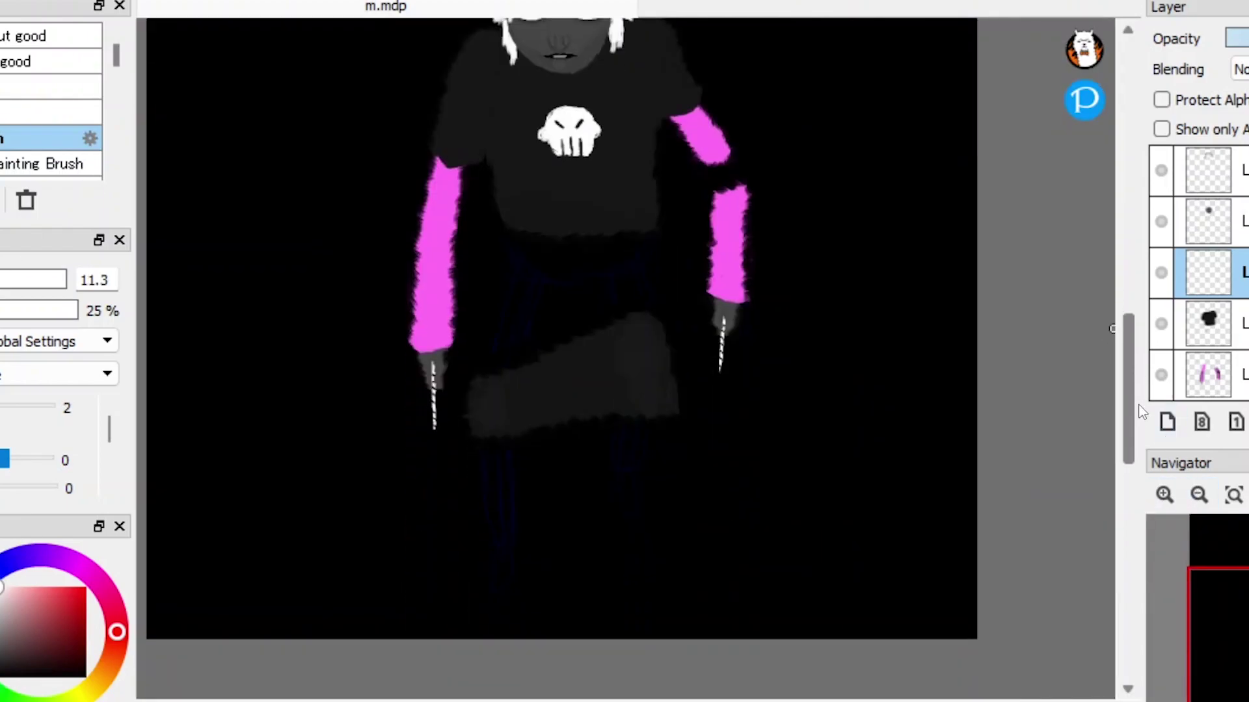
click(1235, 221)
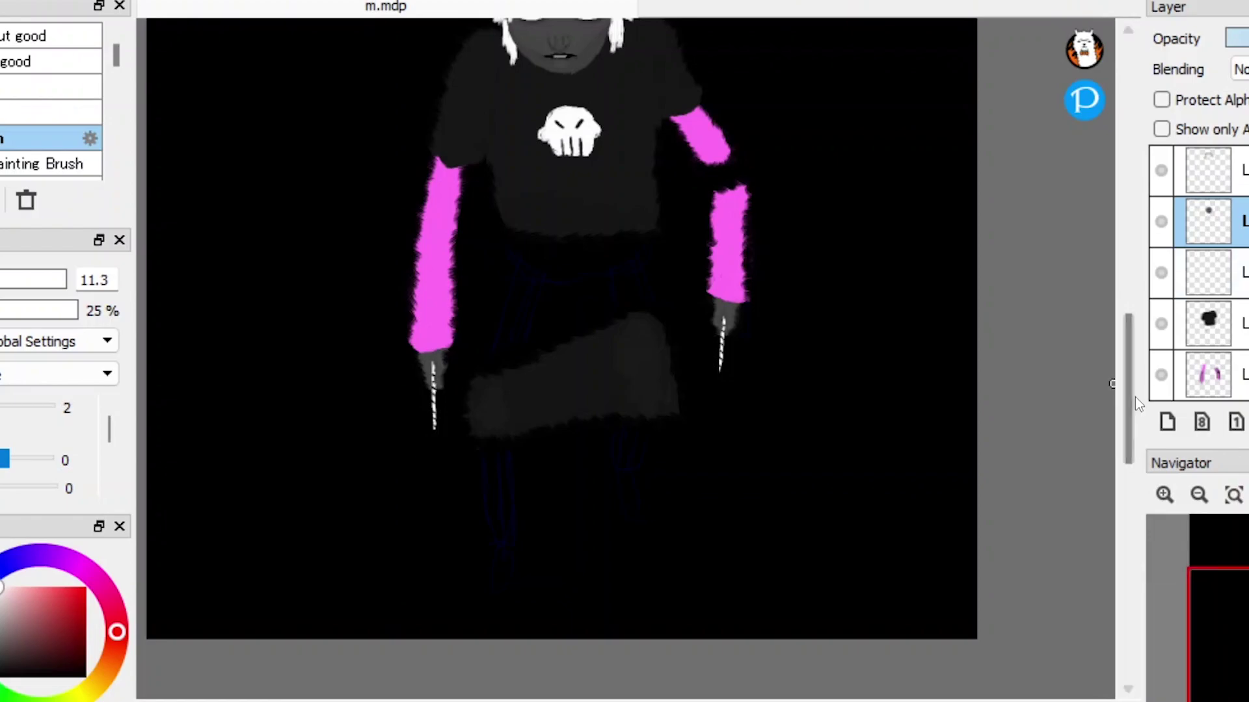
scroll(1113, 384, down, 2)
scroll(1154, 511, down, 2)
scroll(1160, 498, up, 5)
scroll(1203, 273, down, 3)
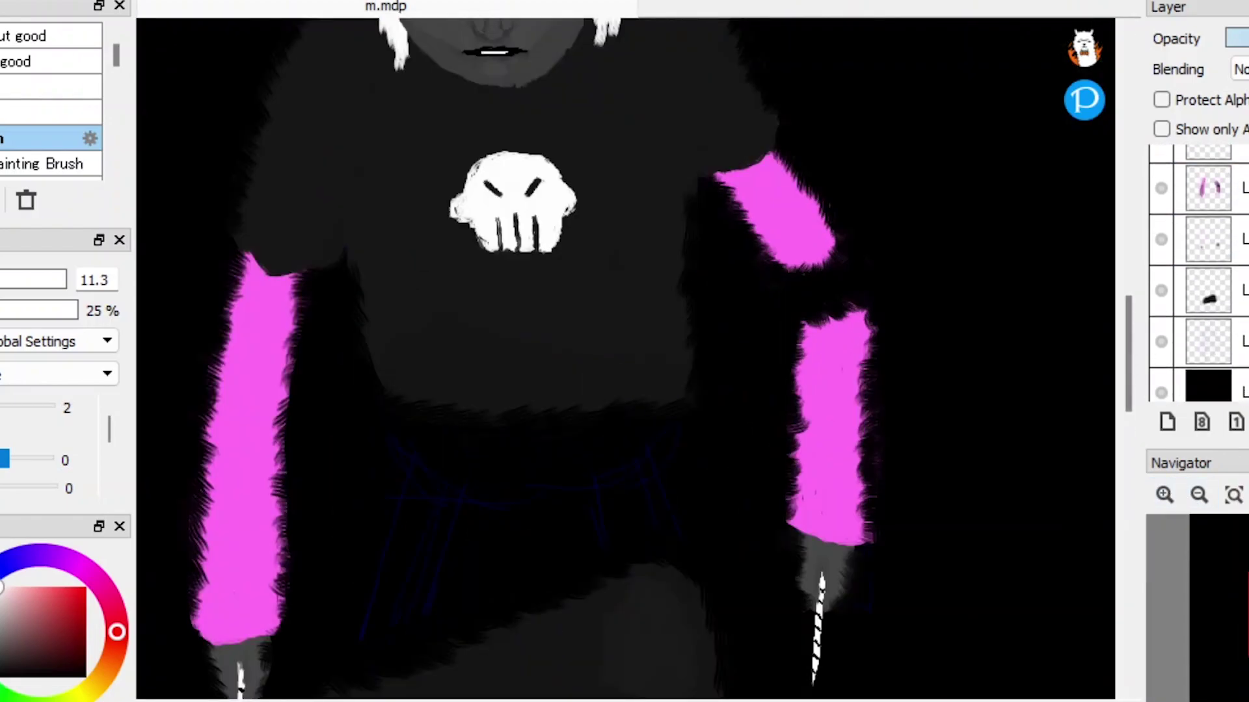
Step: On the leg clothing layer, outline and fill a dark grey extension that widens the garment downward to a low tip
scroll(414, 167, down, 8)
drag(621, 221, 658, 452)
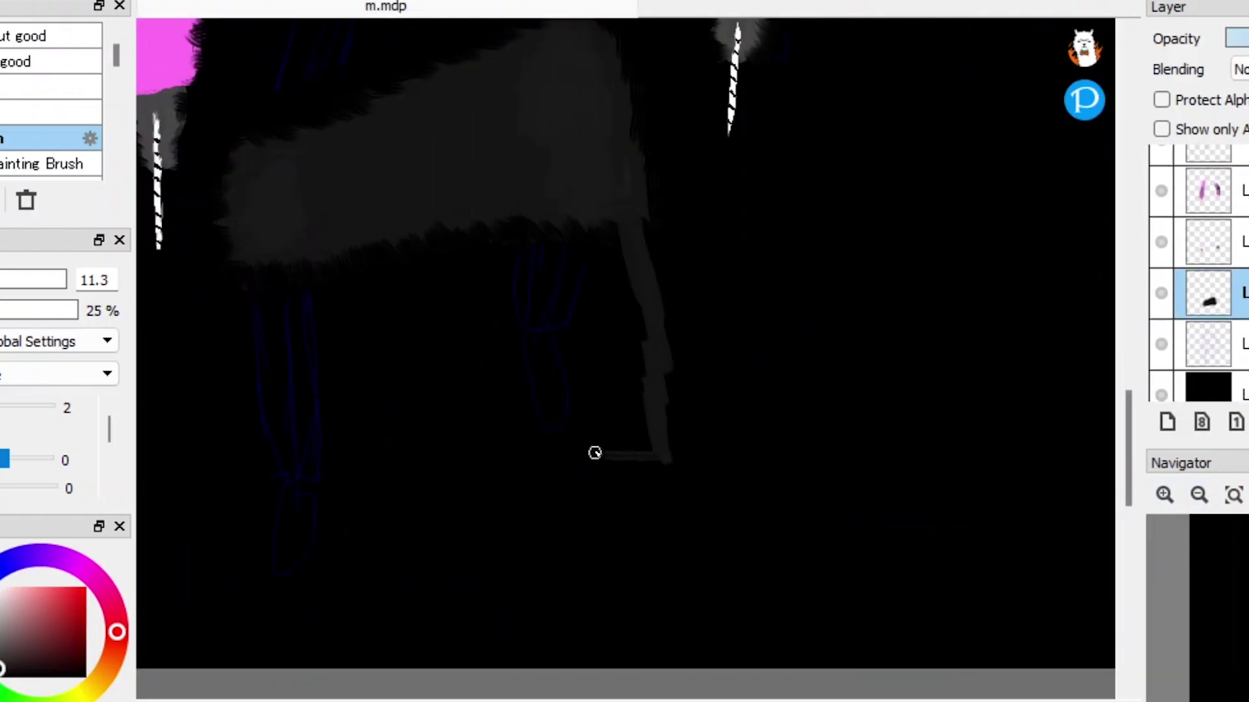
mouse_move(684, 400)
mouse_down()
mouse_move(629, 450)
mouse_move(527, 448)
mouse_up()
mouse_move(366, 374)
mouse_down()
mouse_move(513, 423)
mouse_move(298, 435)
mouse_move(442, 318)
mouse_move(577, 259)
mouse_move(429, 223)
mouse_move(538, 441)
mouse_move(588, 439)
mouse_up()
mouse_move(409, 413)
mouse_down()
mouse_move(357, 460)
mouse_move(371, 437)
mouse_move(455, 482)
mouse_up()
scroll(455, 482, down, 5)
scroll(455, 483, up, 5)
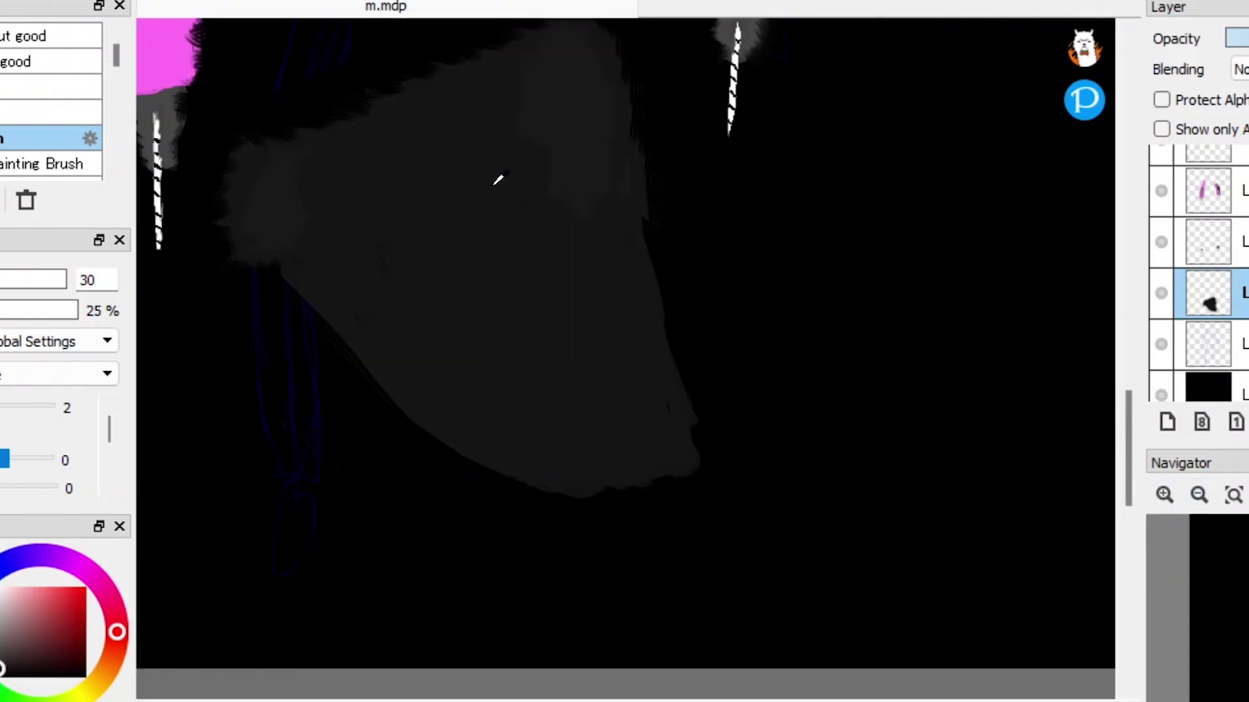
Step: Brush ragged black strokes into the slanted lower edge of the dark grey garment with the 30-size brush
mouse_move(449, 273)
mouse_down()
mouse_move(290, 285)
mouse_move(538, 382)
mouse_move(533, 455)
mouse_up()
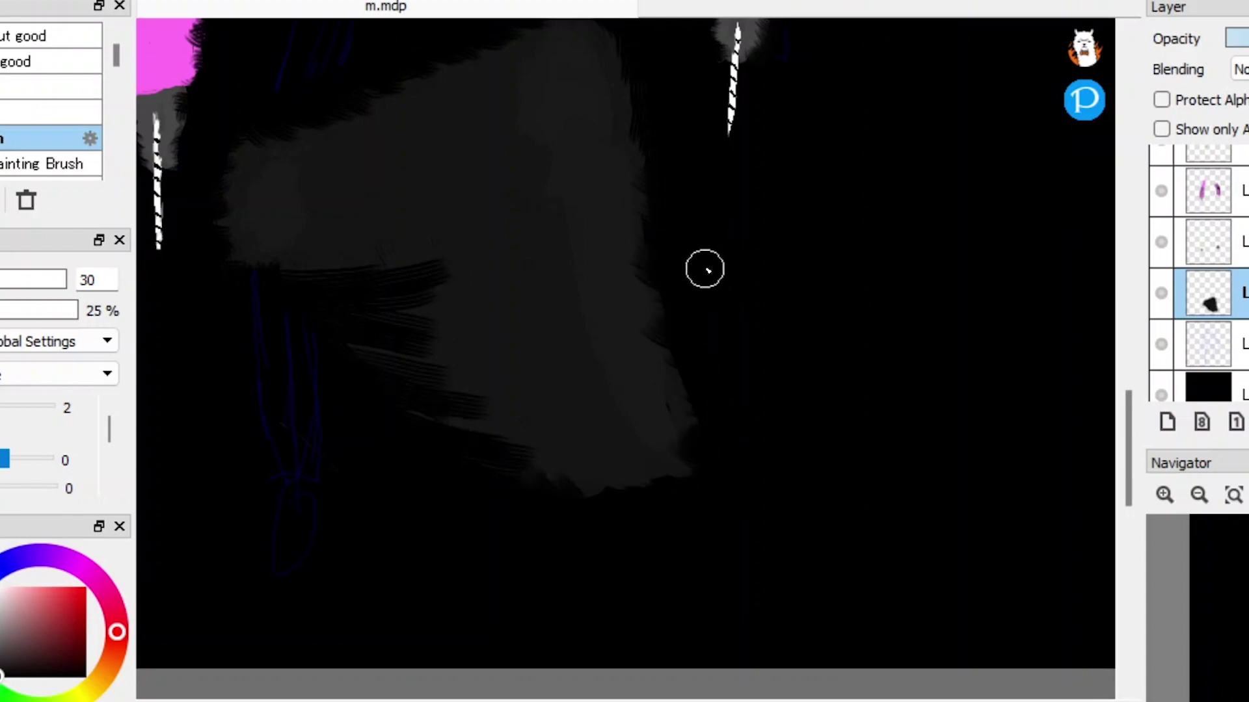
Step: Add a layer beneath the garment and paint a rounded foot below its tip in the arms' pink with the 16-size brush
click(1207, 344)
drag(157, 182, 627, 315)
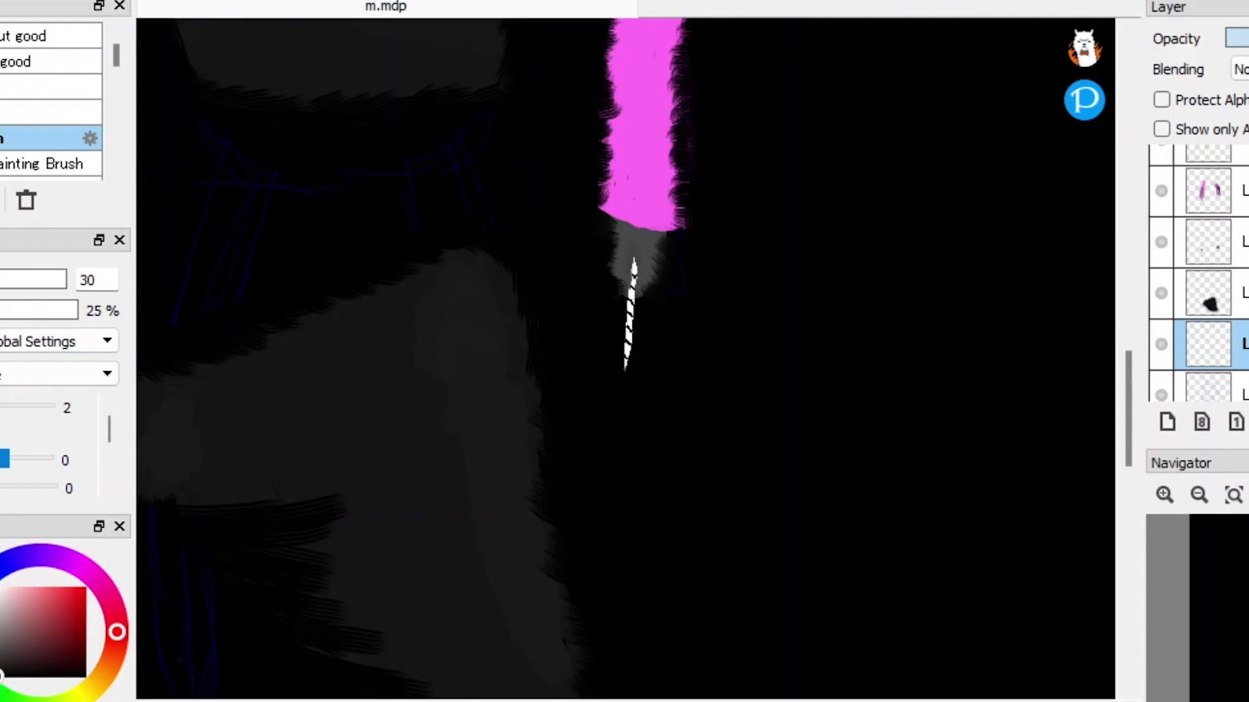
scroll(299, 369, down, 3)
scroll(300, 369, up, 3)
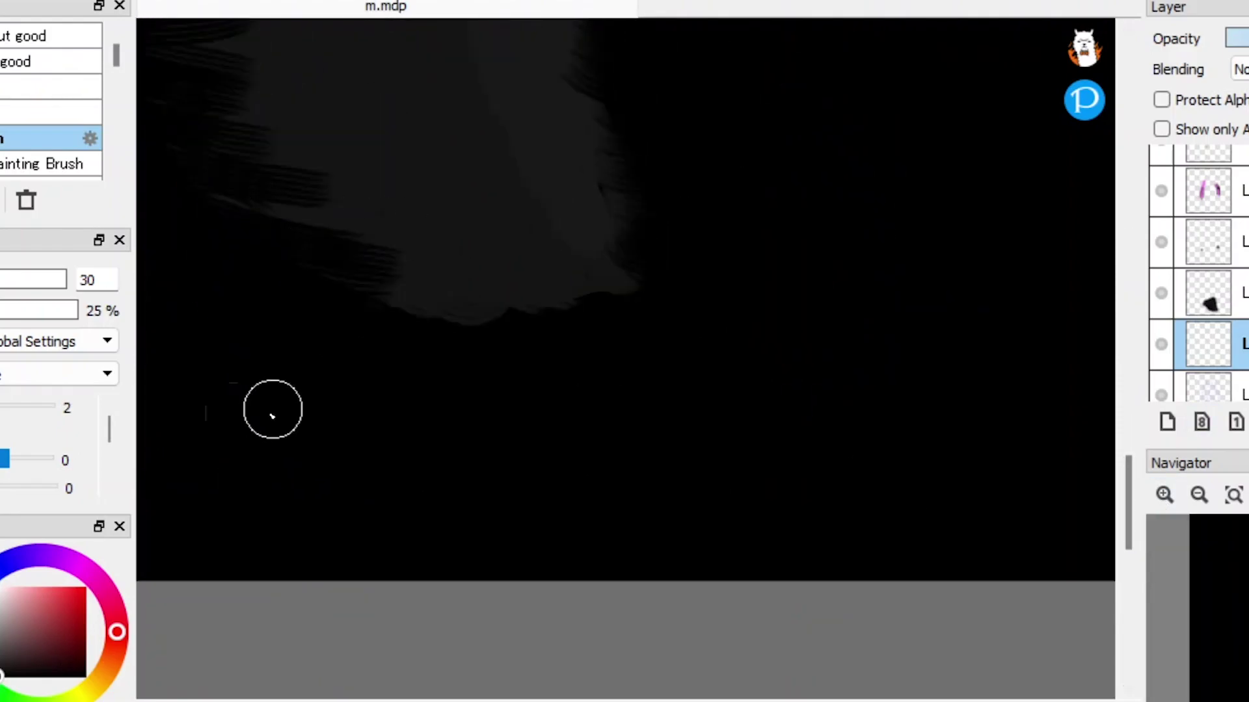
scroll(300, 369, up, 3)
alt+click(597, 352)
scroll(597, 352, down, 3)
mouse_move(488, 364)
mouse_down()
mouse_move(491, 427)
mouse_move(498, 341)
mouse_move(487, 357)
mouse_move(528, 423)
mouse_up()
scroll(498, 341, down, 3)
scroll(498, 341, up, 3)
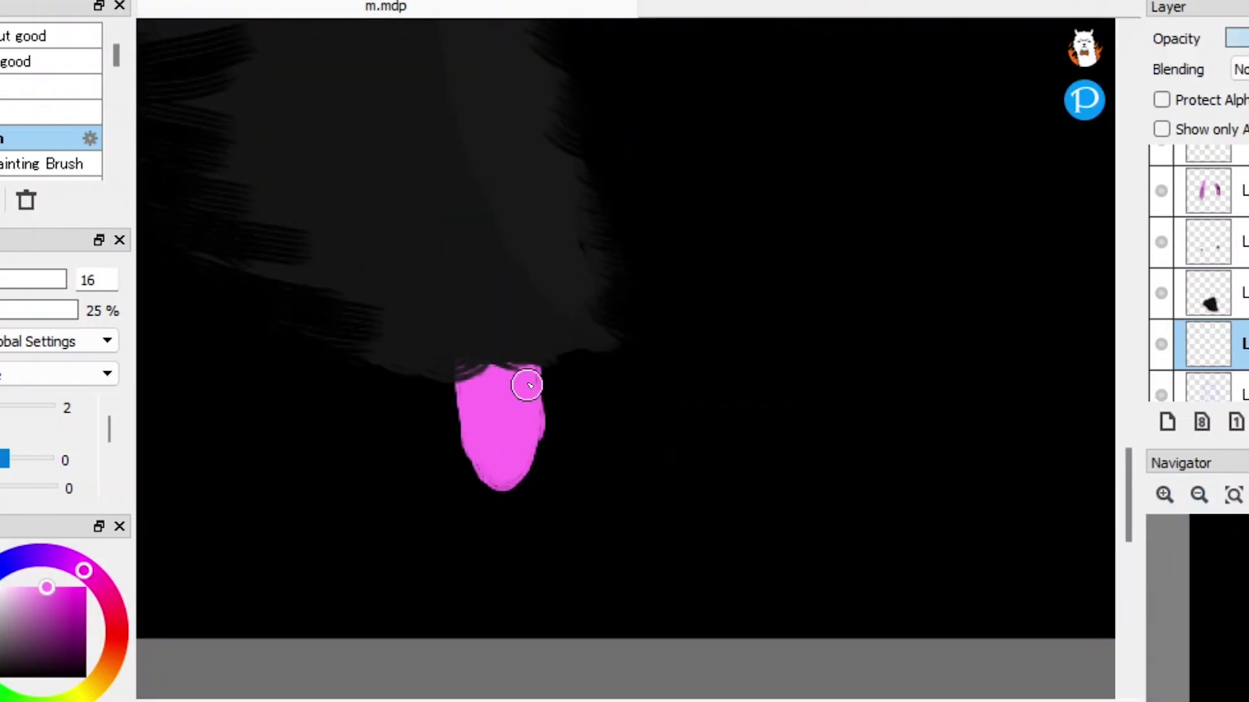
Step: Add two white horizontal stripes to the pink foot and fringe its edges with black strokes
mouse_move(436, 415)
mouse_down()
mouse_move(468, 429)
mouse_move(488, 460)
mouse_move(498, 385)
mouse_move(540, 360)
mouse_up()
scroll(541, 360, down, 2)
scroll(273, 346, up, 2)
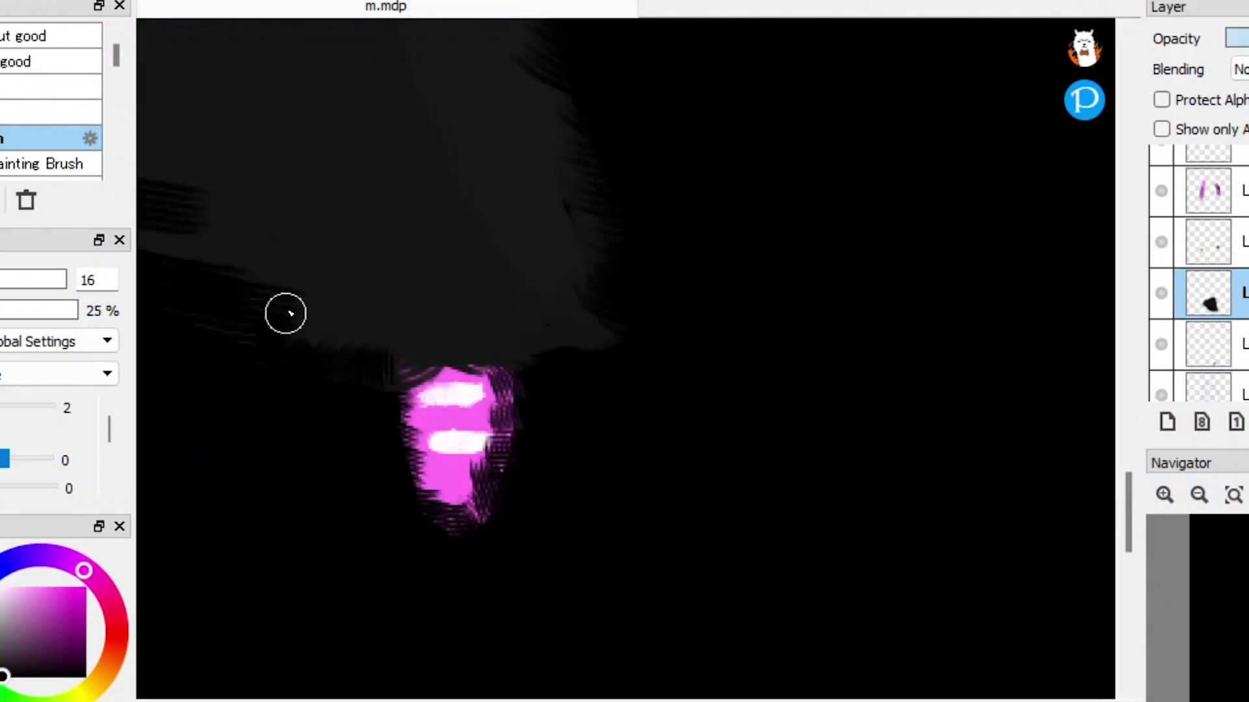
Step: Rework the garment's lower edge above the striped foot with a colour sampled from the canvas
scroll(998, 301, down, 4)
scroll(633, 435, up, 4)
alt+click(640, 345)
mouse_move(640, 345)
mouse_down()
mouse_move(541, 340)
mouse_move(642, 351)
mouse_move(573, 389)
mouse_move(606, 339)
mouse_move(562, 414)
mouse_up()
key(bracketright)
key(bracketright)
Step: Try to shade the long straight pink arm with a duller, darker pink on the arms layer
click(1198, 494)
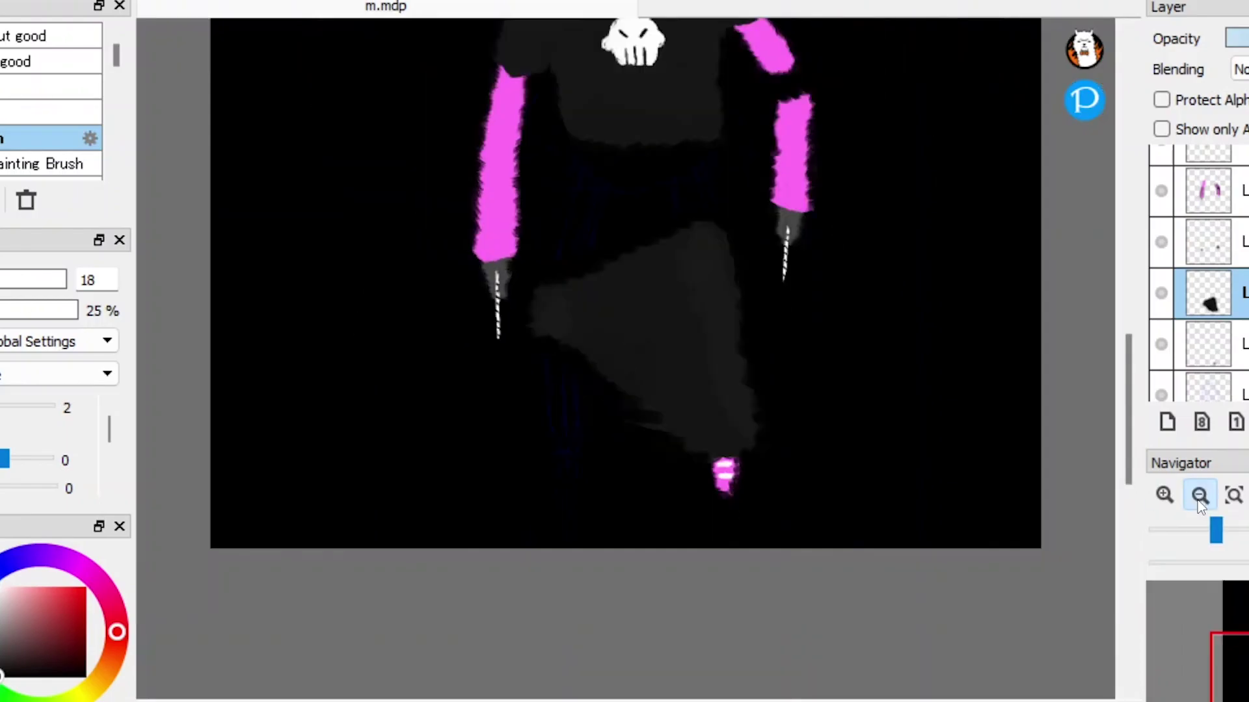
click(1198, 495)
click(1164, 494)
click(1164, 495)
click(1207, 190)
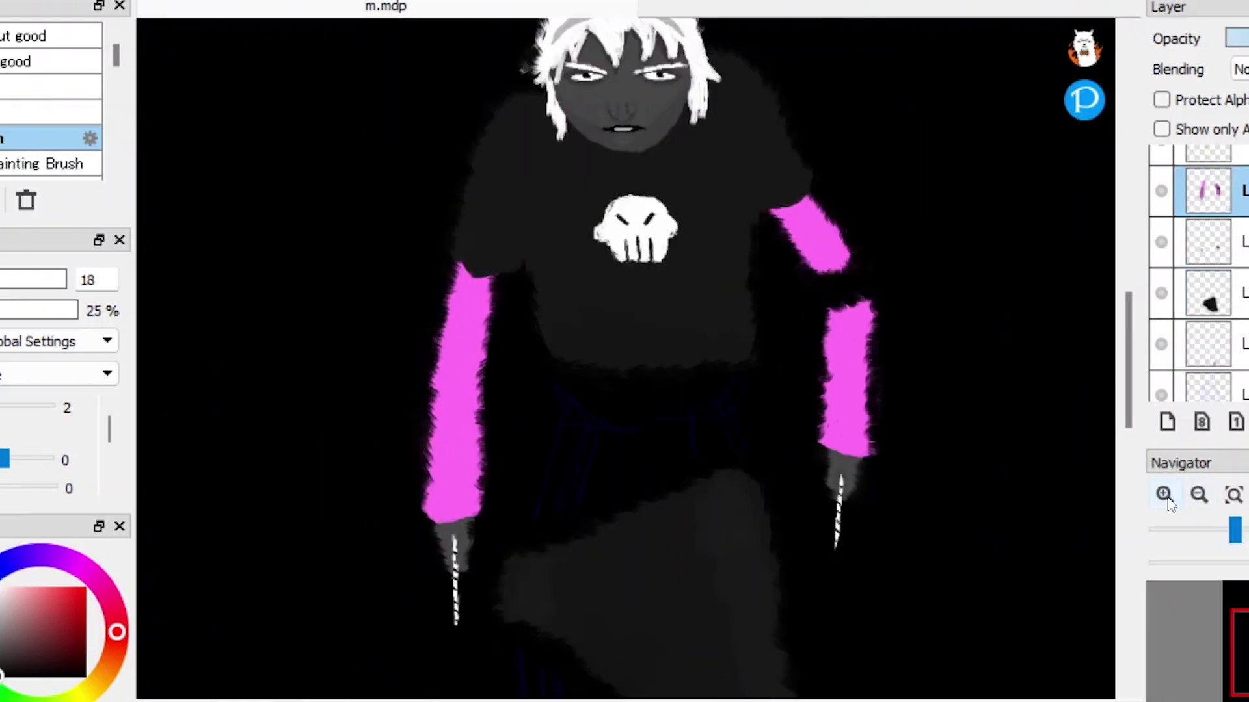
click(83, 571)
click(37, 604)
scroll(108, 459, down, 1)
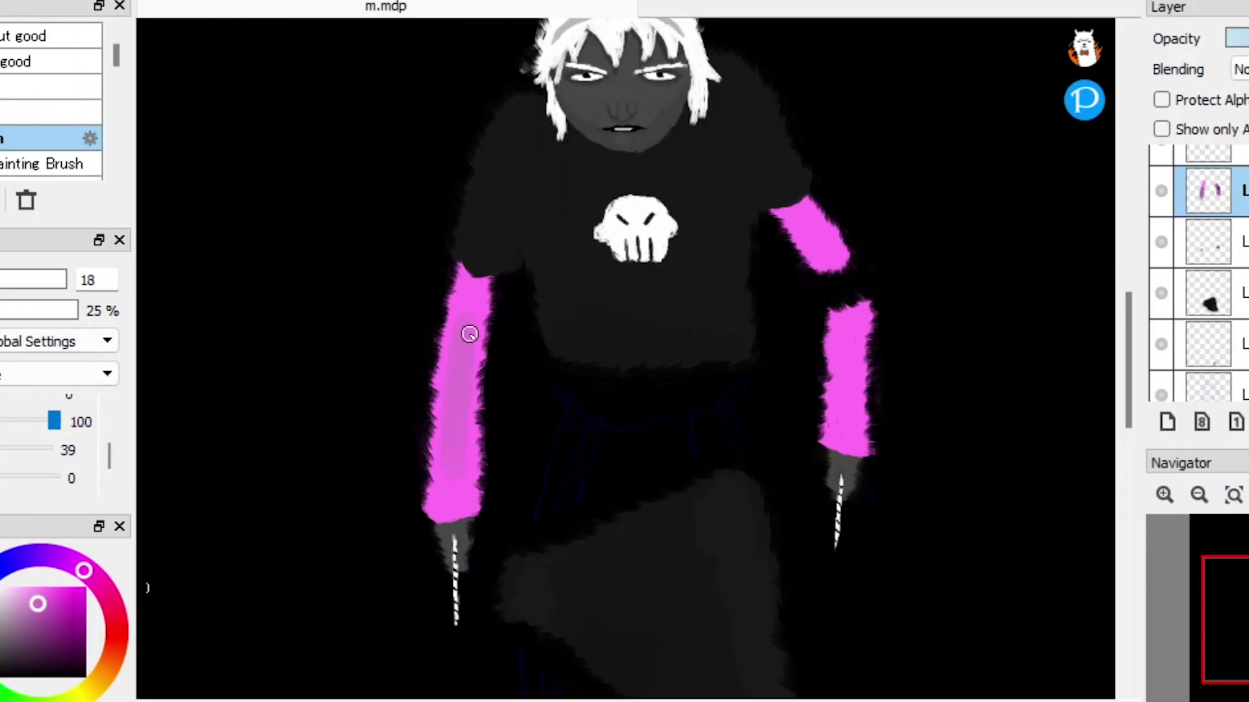
drag(473, 391, 488, 270)
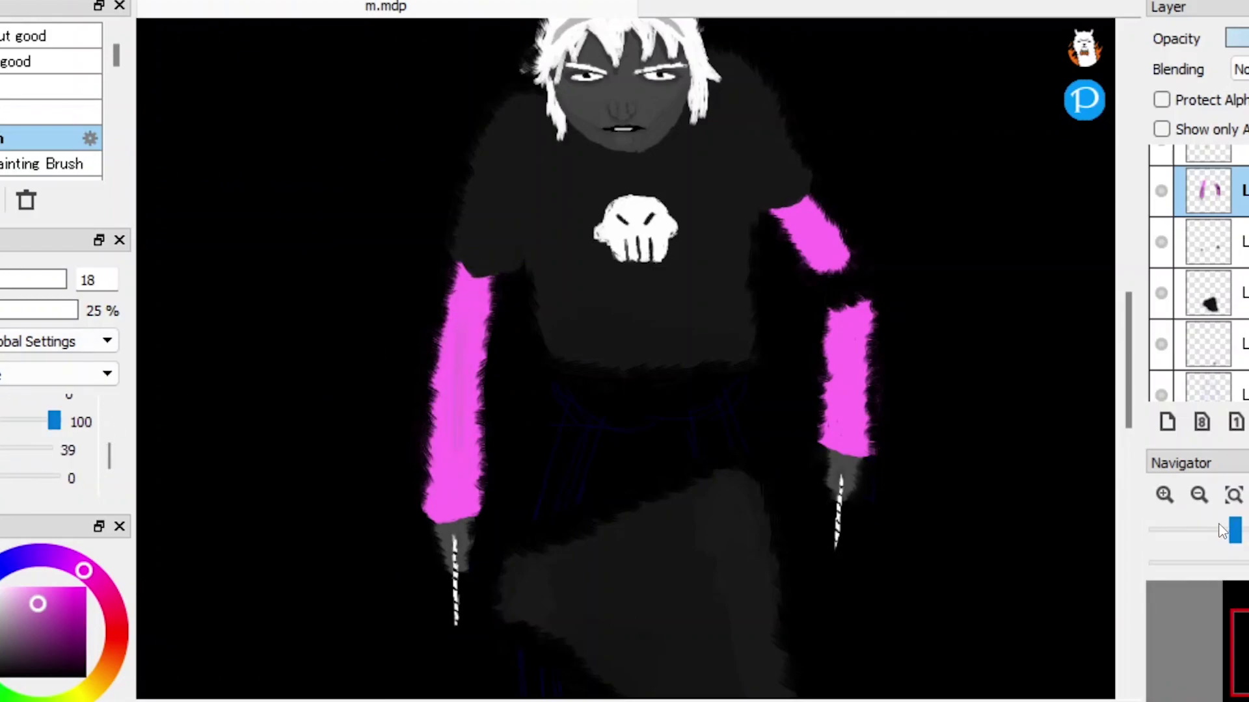
Step: On the face layer, paint dark grey shadows beneath both eyes with the 6.6-size brush
drag(1229, 524, 1192, 526)
scroll(486, 271, up, 3)
scroll(485, 271, down, 3)
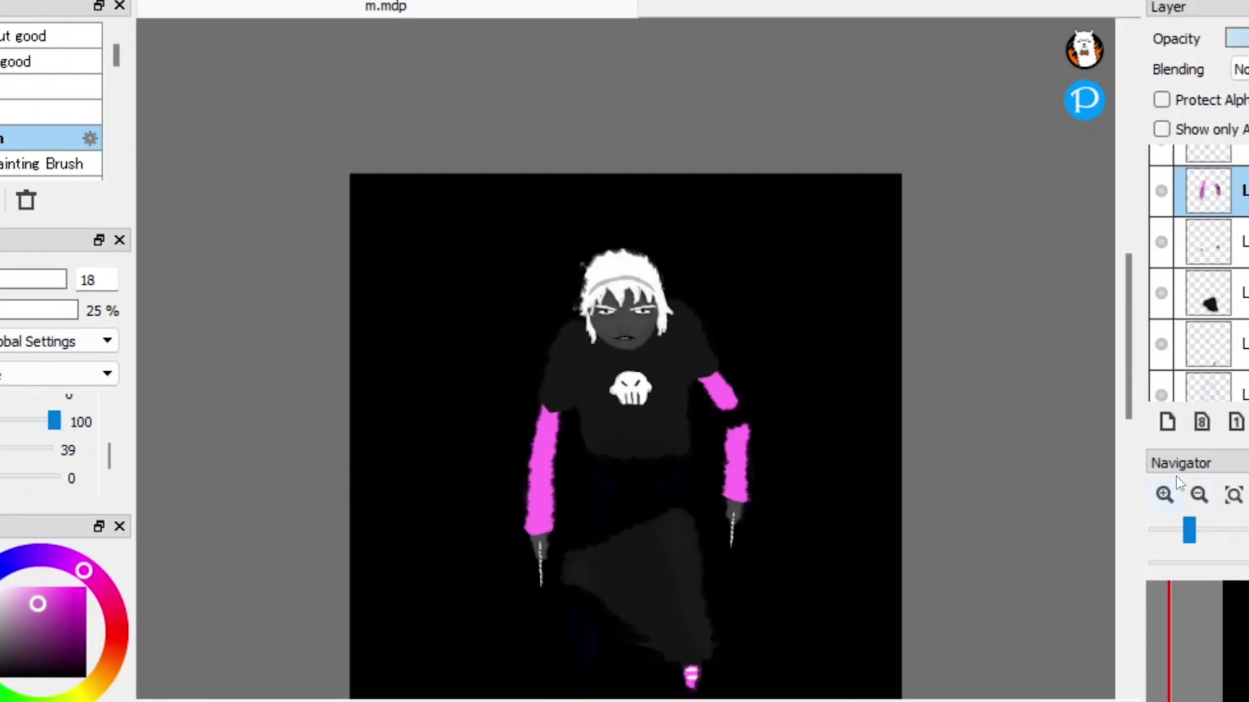
scroll(1181, 364, up, 3)
click(1164, 225)
scroll(623, 299, up, 8)
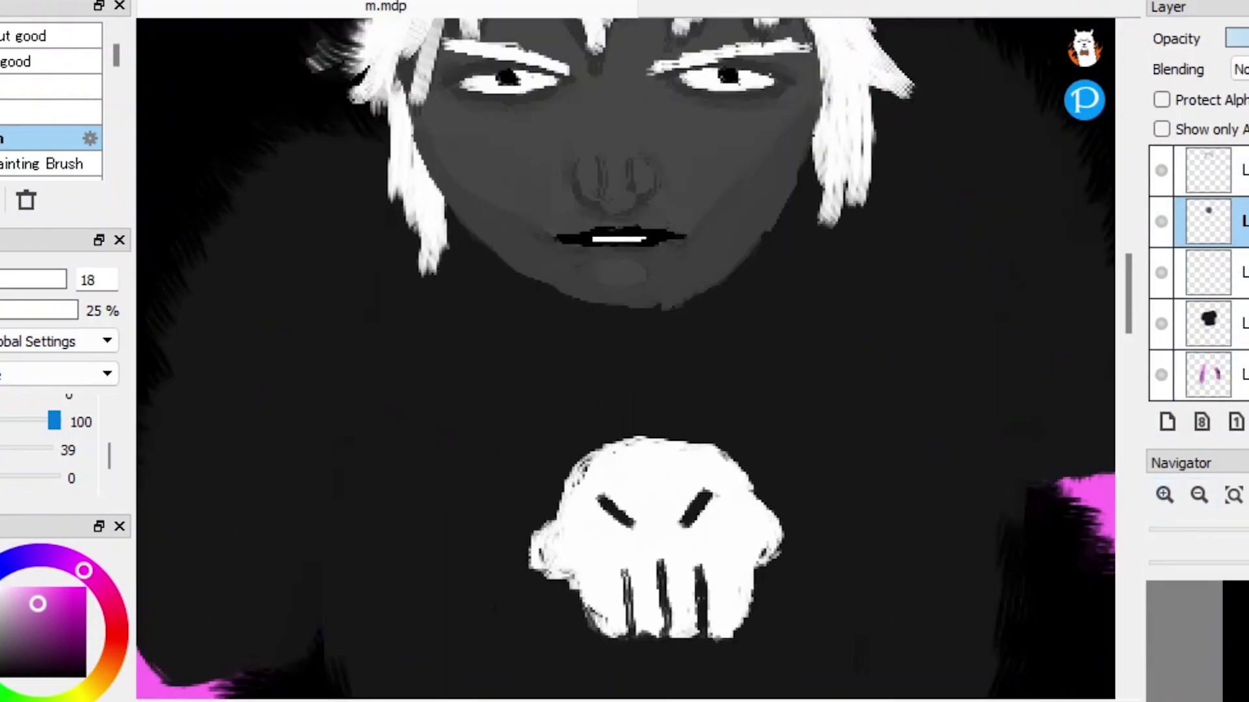
alt+click(623, 298)
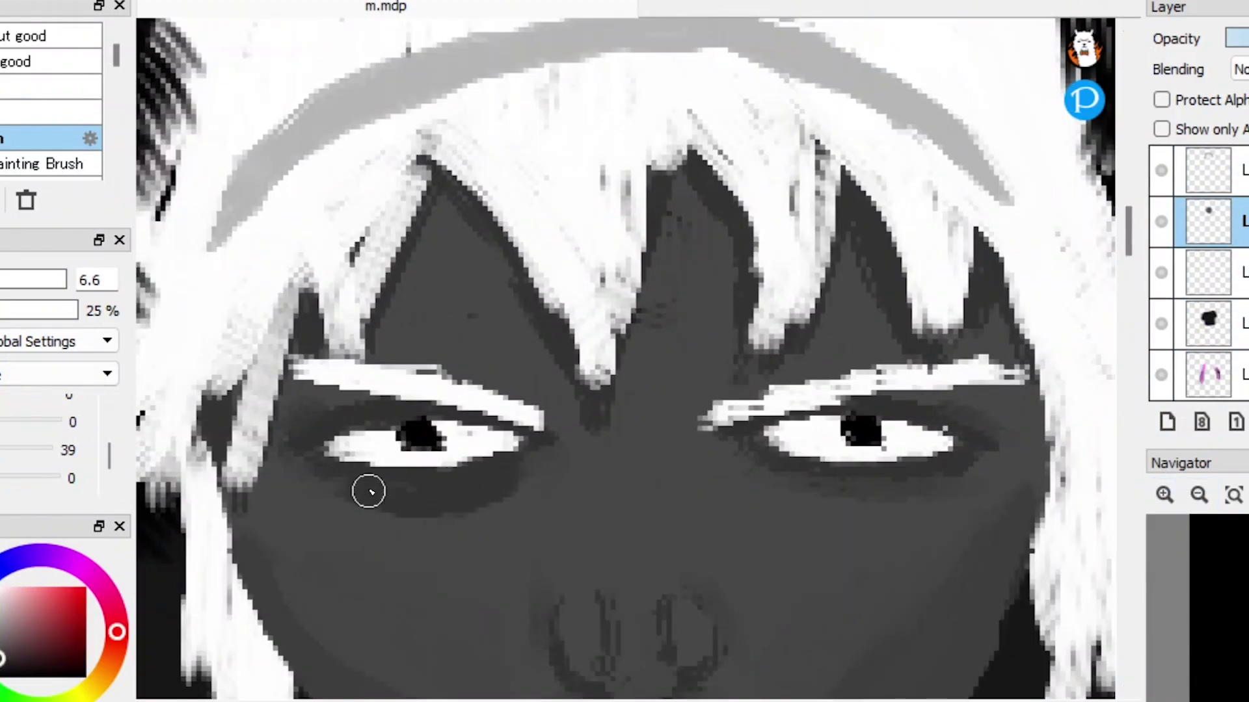
click(1198, 495)
click(1164, 495)
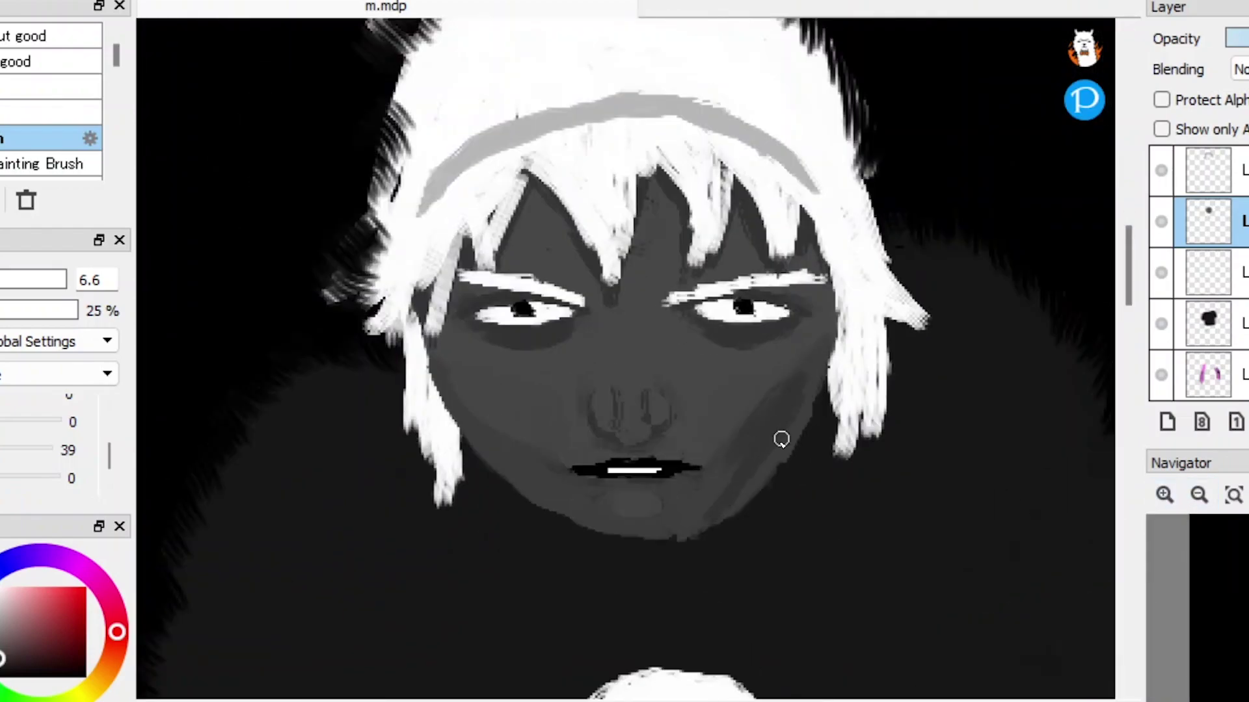
Step: Shade the jaw, chin and lower cheeks in darker grey and smooth the outline of the jaw
mouse_move(608, 498)
mouse_down()
mouse_move(705, 526)
mouse_move(736, 465)
mouse_up()
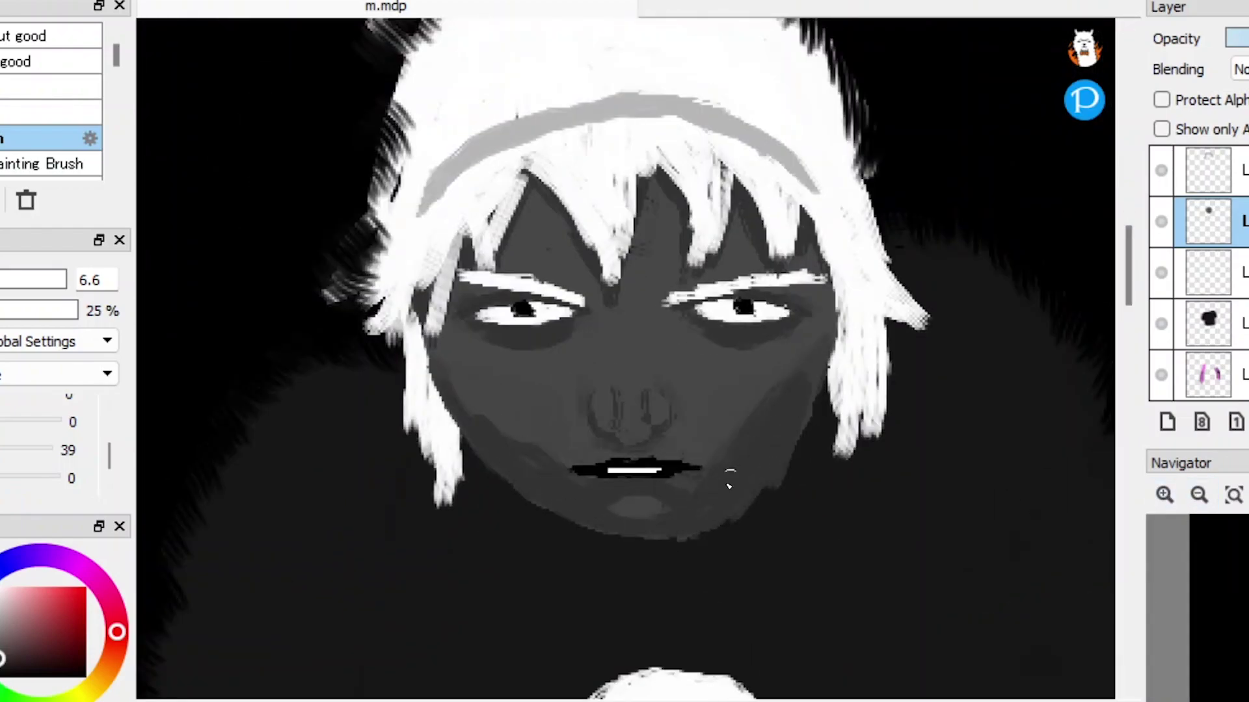
scroll(916, 529, down, 5)
scroll(780, 570, up, 6)
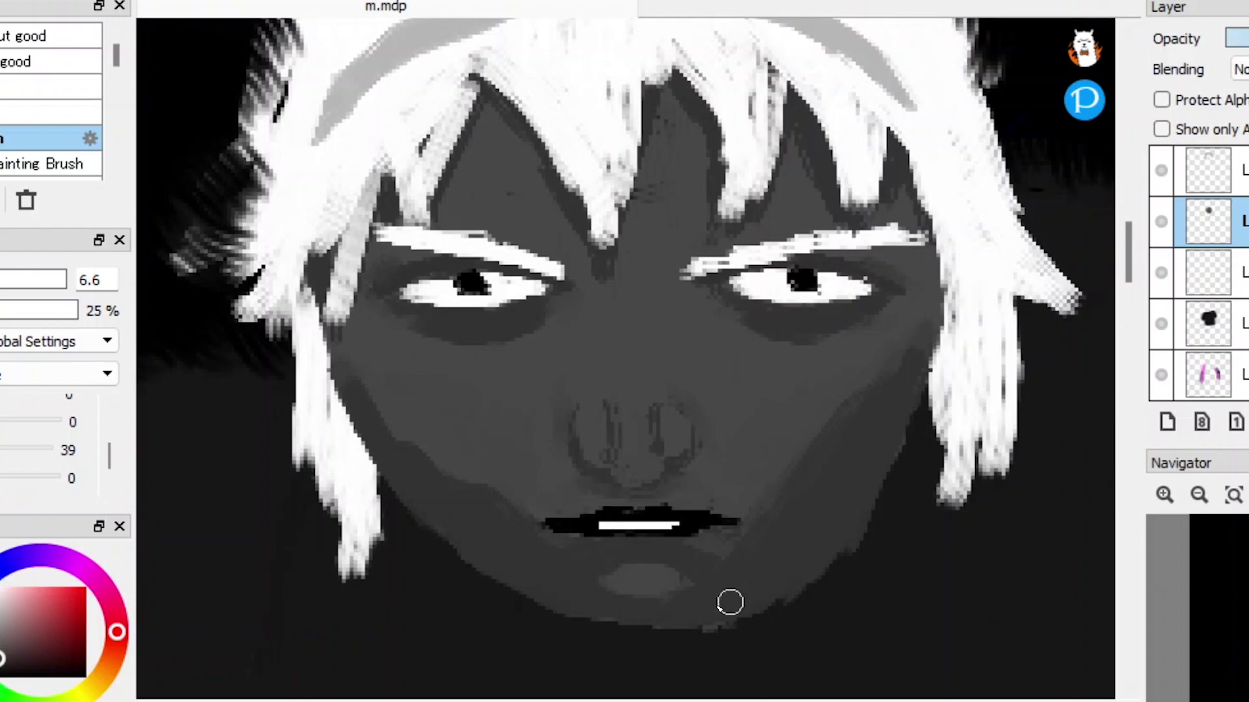
drag(784, 601, 871, 508)
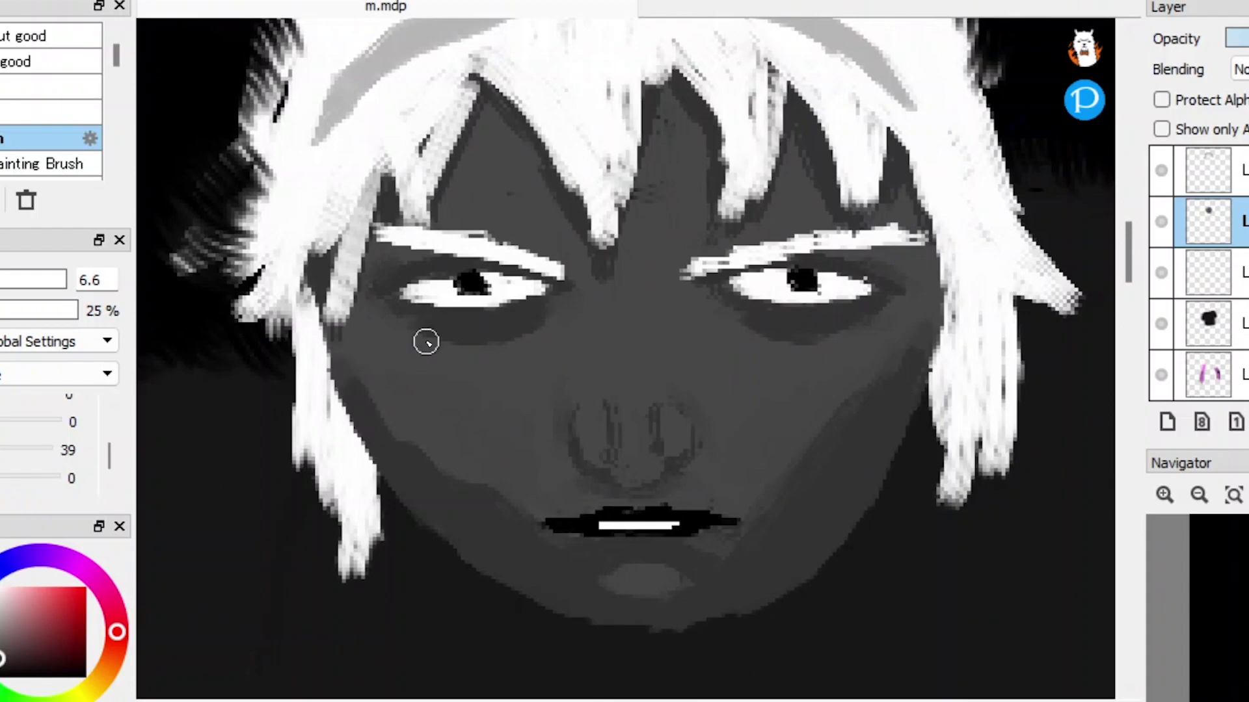
drag(424, 340, 412, 494)
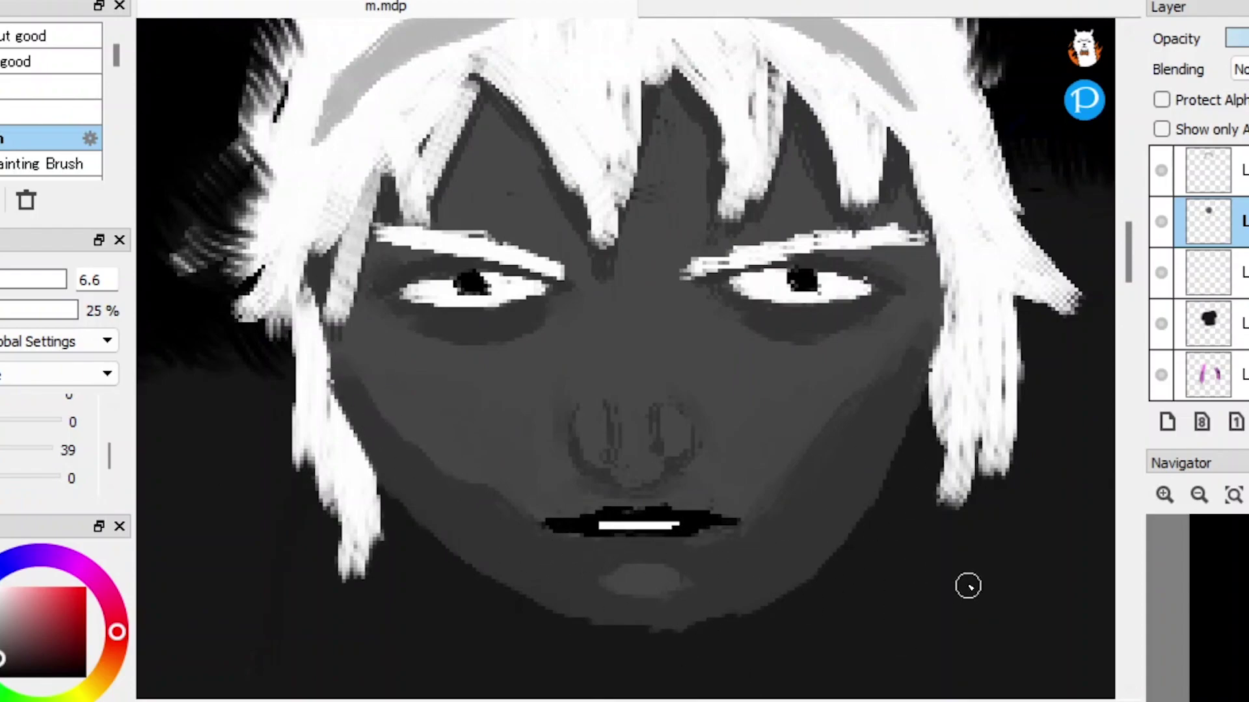
Step: On the T-shirt layer, brush slanted black strokes along the shirt's hem with the 18-size brush
scroll(1195, 559, down, 2)
scroll(1195, 559, up, 2)
scroll(635, 499, down, 3)
scroll(634, 498, up, 1)
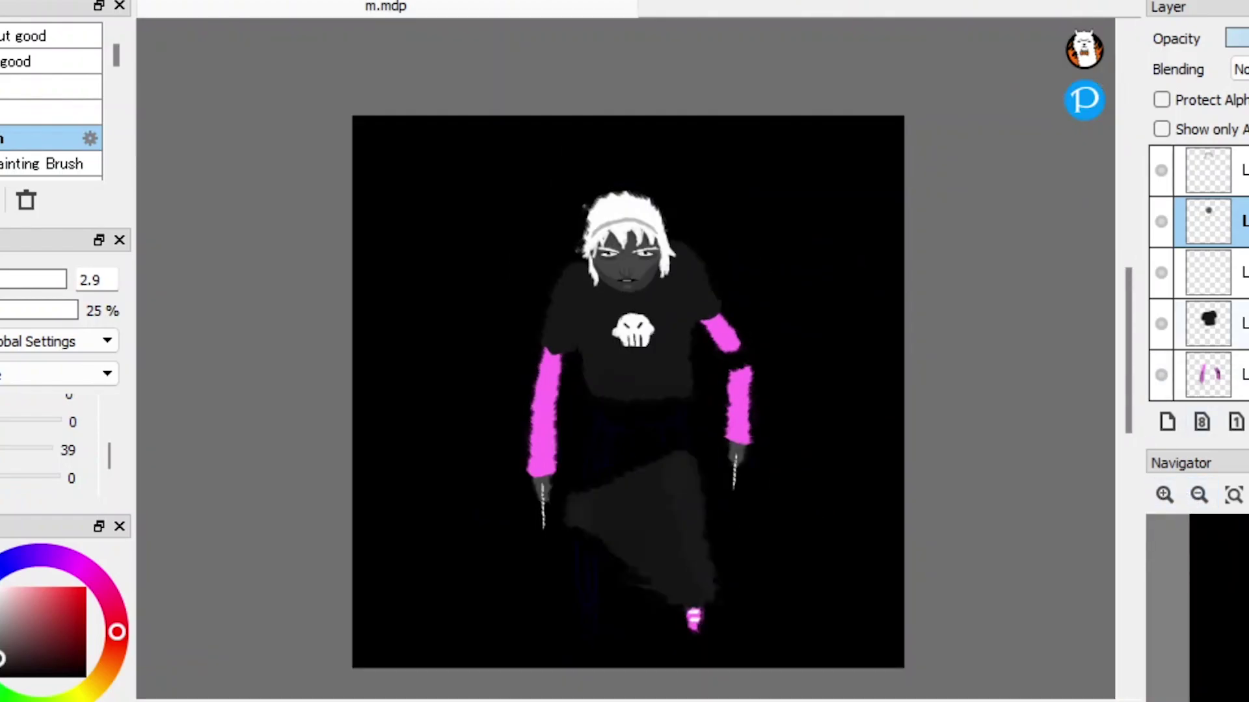
click(1208, 324)
scroll(1164, 520, up, 4)
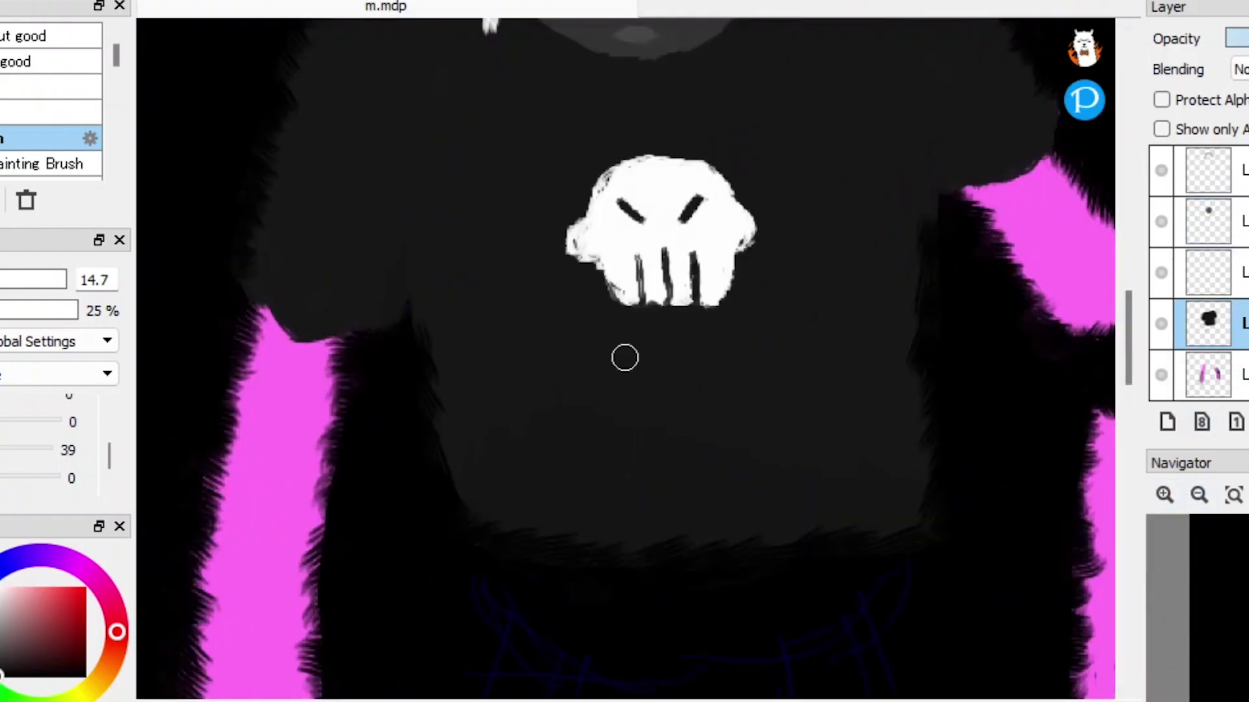
scroll(626, 358, down, 2)
mouse_move(508, 351)
mouse_down()
mouse_move(427, 435)
mouse_move(540, 462)
mouse_move(467, 384)
mouse_up()
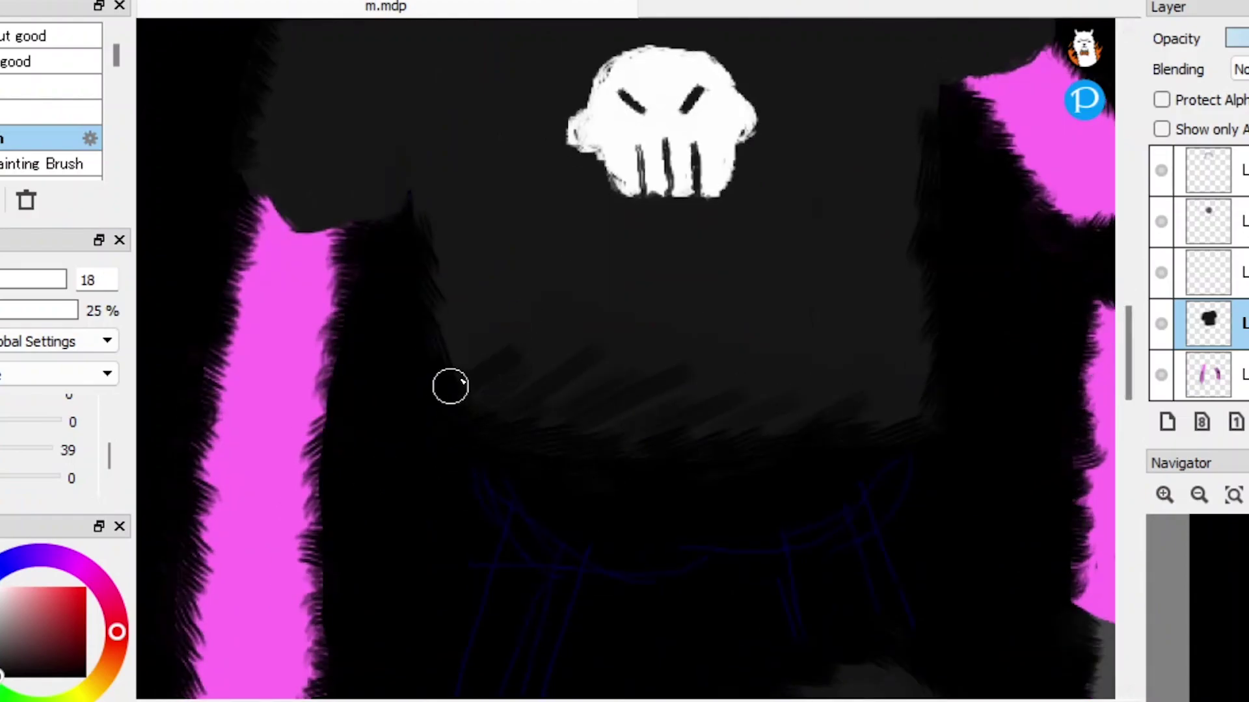
Step: Try to roughen the shirt's side edges and the underside of the sleeve with black strokes
scroll(954, 346, down, 4)
scroll(1164, 497, up, 4)
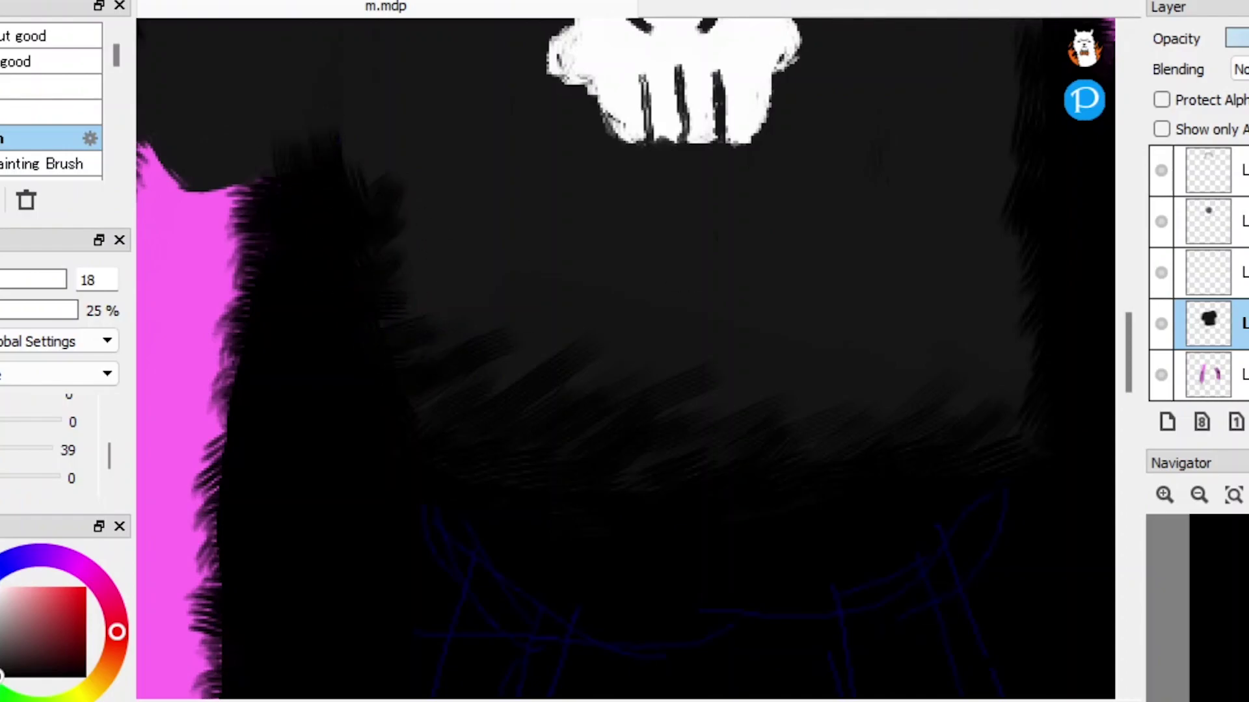
scroll(546, 320, down, 2)
scroll(572, 196, down, 2)
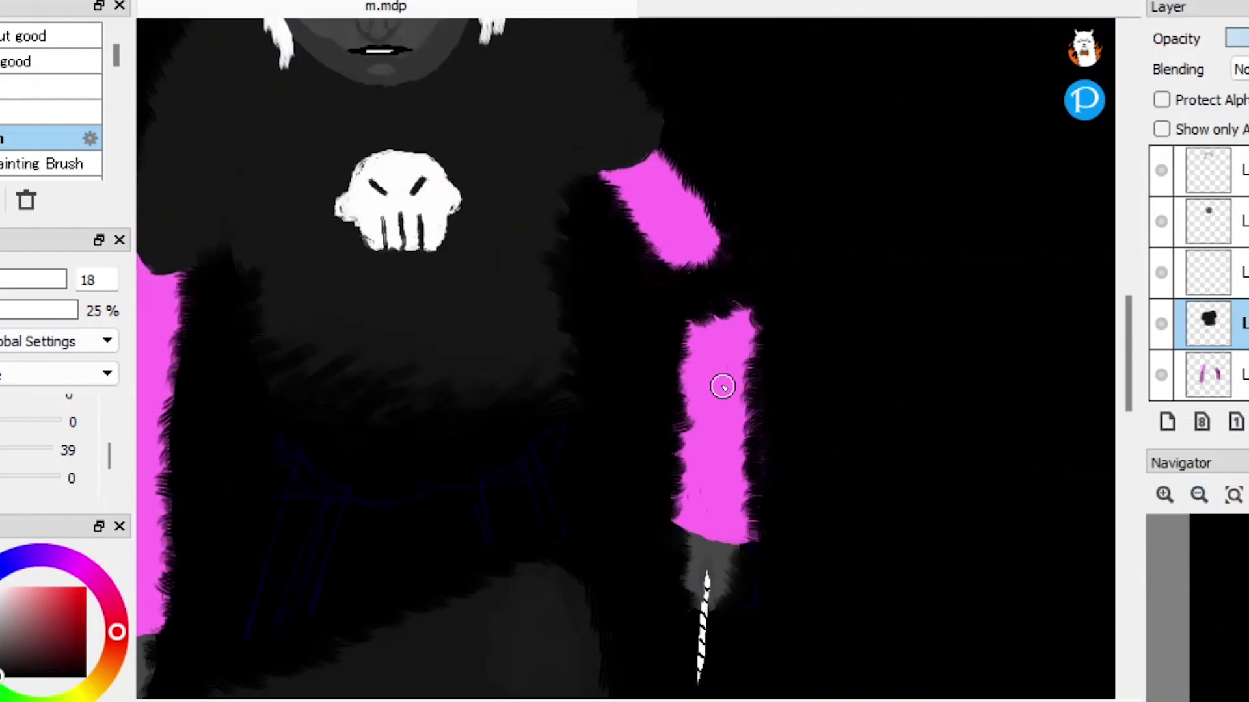
scroll(901, 299, down, 3)
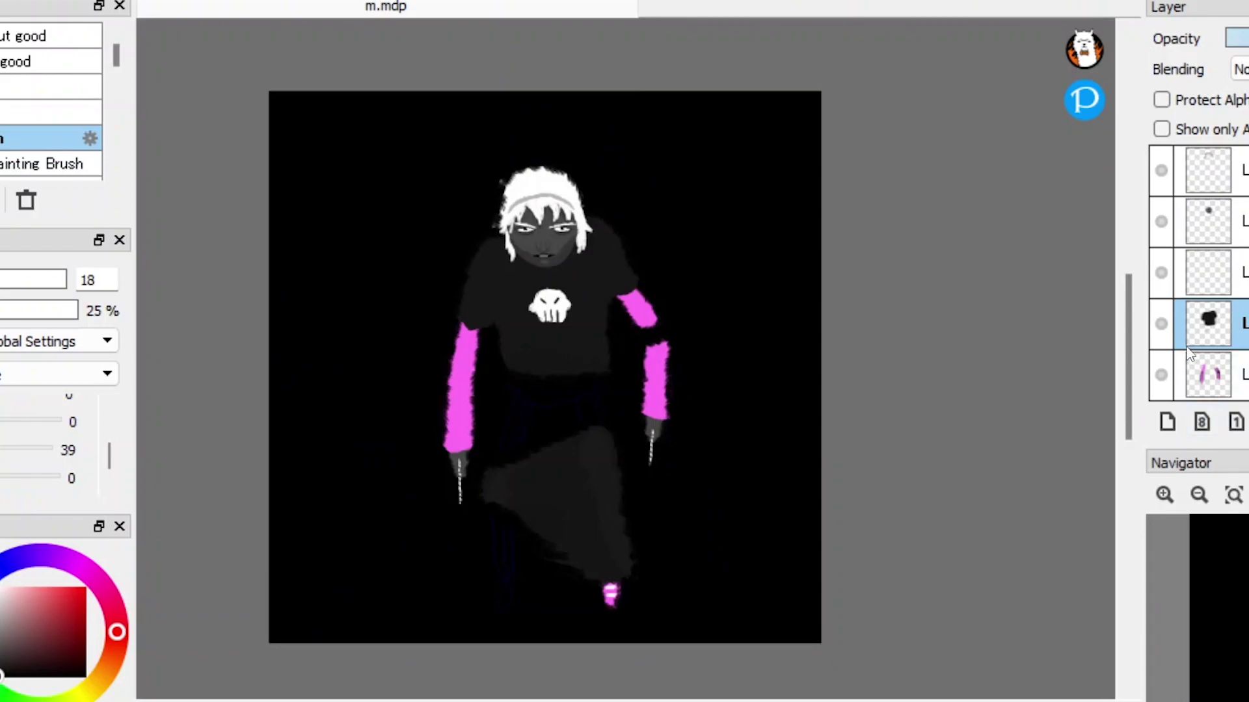
scroll(1164, 481, up, 3)
scroll(1163, 478, down, 3)
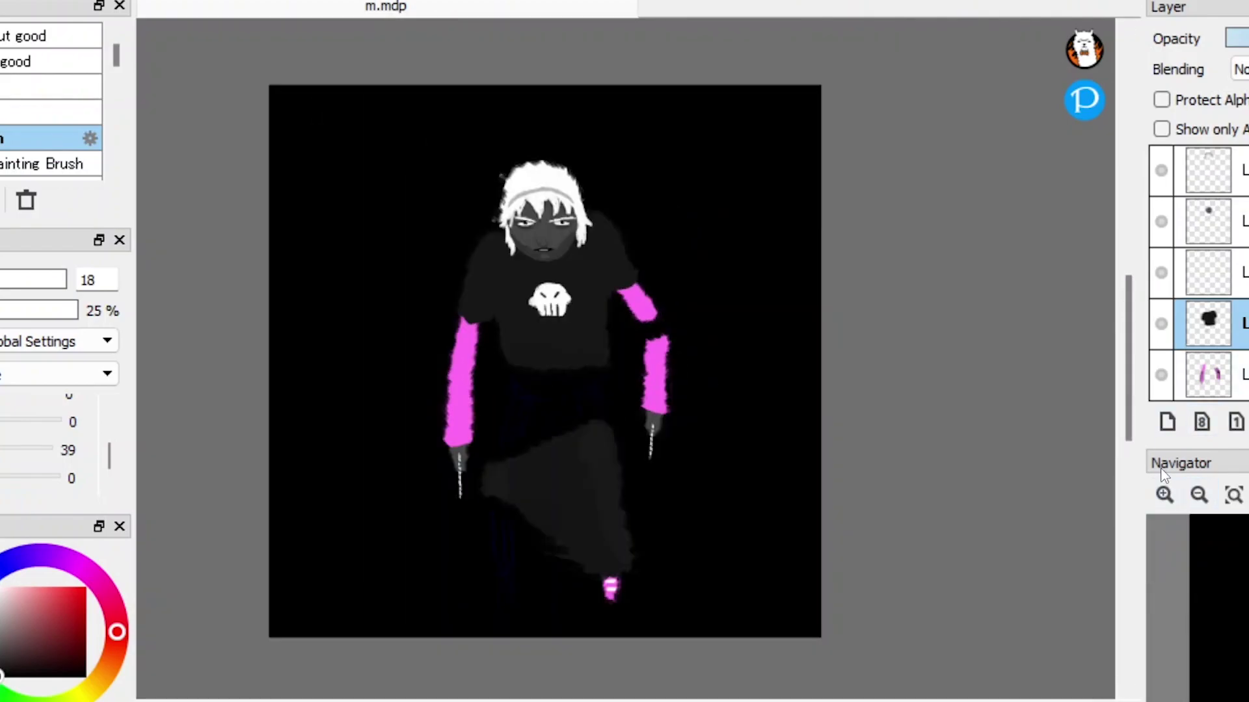
scroll(626, 360, up, 3)
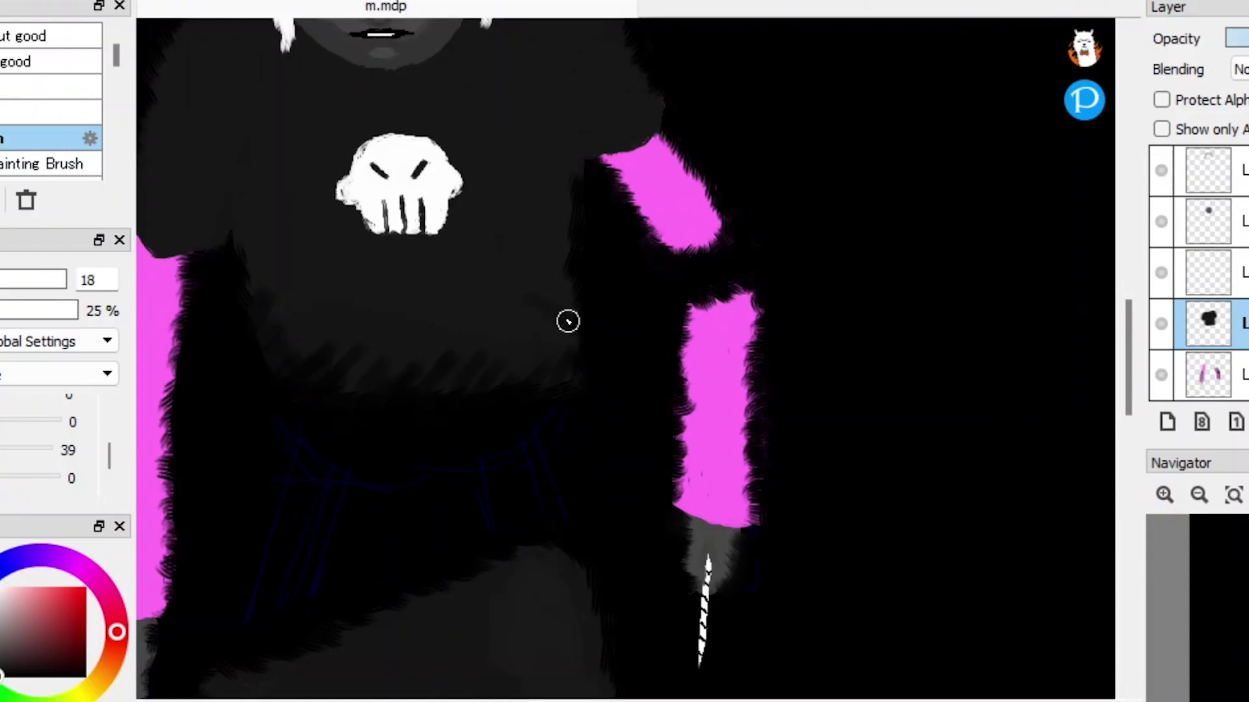
Step: On the T-shirt layer, paint slanted black strokes along the hem and up both lower sides of the shirt
click(1198, 494)
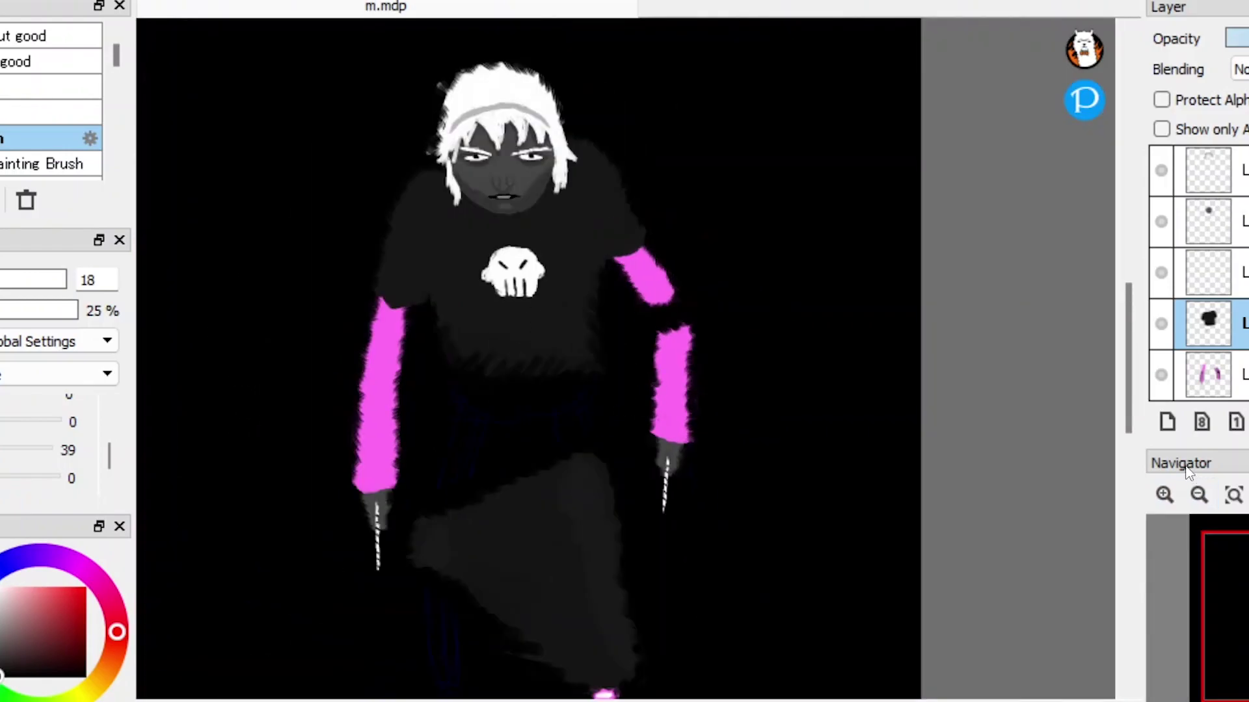
click(1164, 494)
click(1208, 374)
scroll(1084, 493, down, 4)
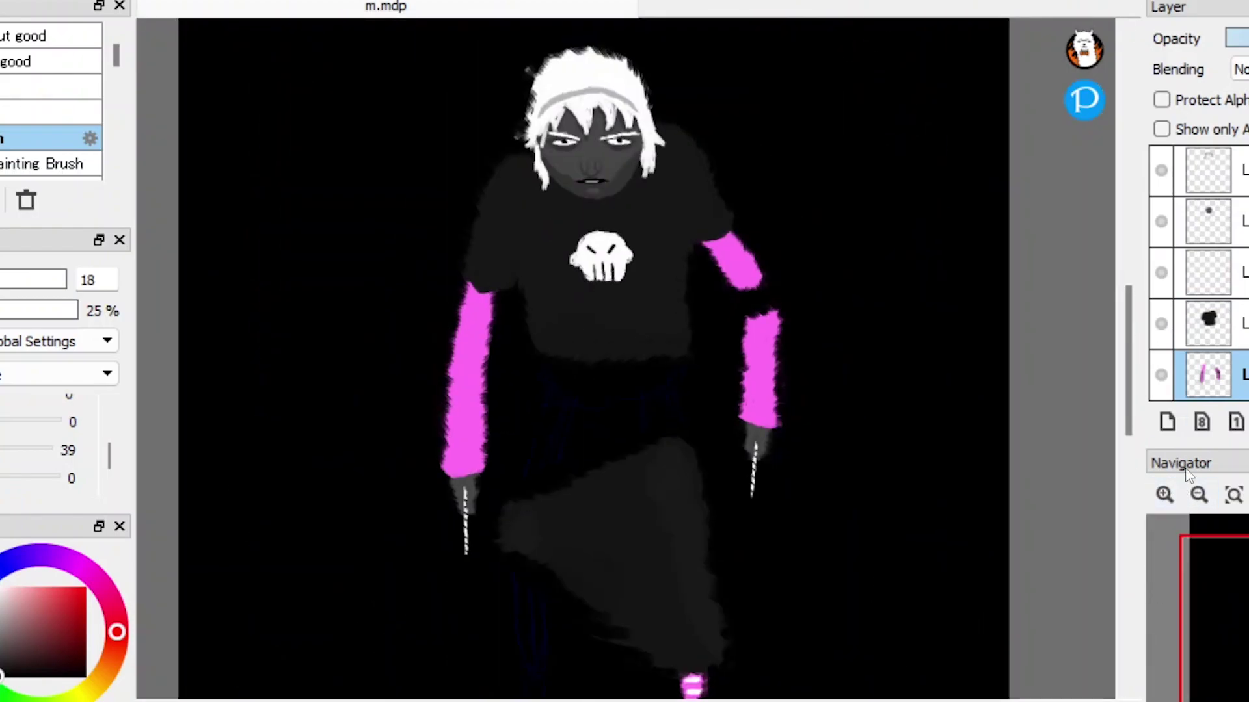
click(1208, 323)
scroll(474, 251, up, 3)
drag(455, 266, 377, 335)
drag(618, 283, 563, 362)
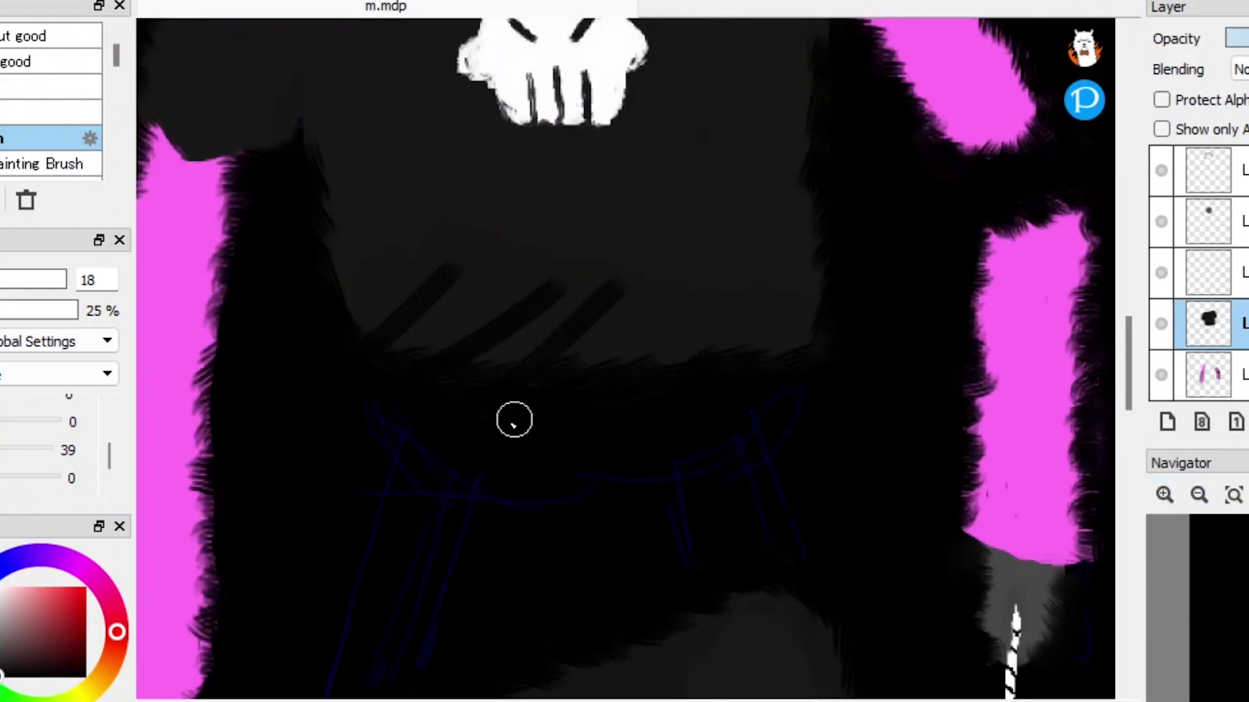
drag(456, 303, 351, 325)
drag(715, 305, 670, 358)
scroll(766, 345, down, 3)
scroll(744, 385, up, 2)
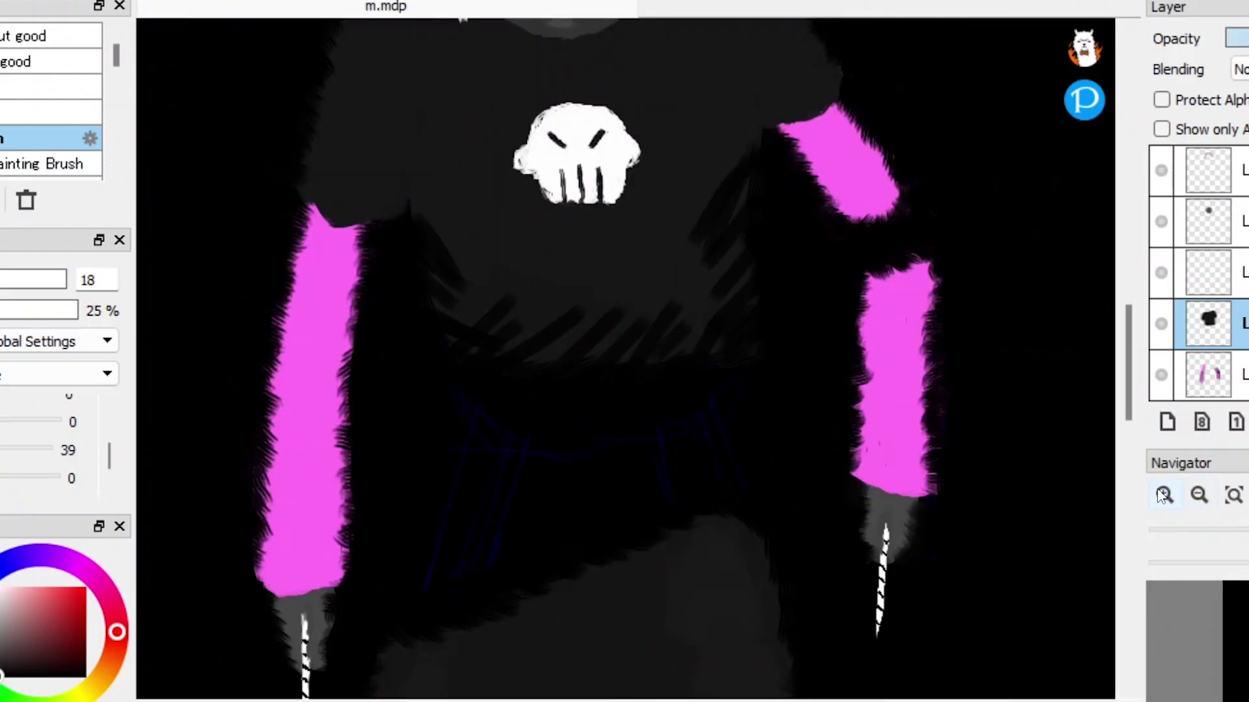
Step: On the arms layer, brush slanted black strokes into both edges of the straight pink arm with the 18-size brush
key(alt+bracketleft)
drag(338, 214, 299, 256)
mouse_move(325, 238)
mouse_down()
mouse_move(286, 328)
mouse_move(319, 256)
mouse_up()
drag(358, 305, 319, 295)
drag(312, 326, 266, 403)
drag(344, 423, 318, 501)
drag(318, 396, 254, 442)
drag(351, 215, 309, 235)
Step: Brush slanted black strokes across the upper section and forearm of the bent pink arm
drag(884, 124, 845, 169)
drag(898, 176, 859, 208)
drag(832, 143, 806, 182)
drag(937, 260, 859, 339)
drag(936, 306, 897, 338)
drag(878, 364, 852, 403)
drag(936, 299, 904, 371)
drag(929, 371, 904, 422)
scroll(906, 413, down, 1)
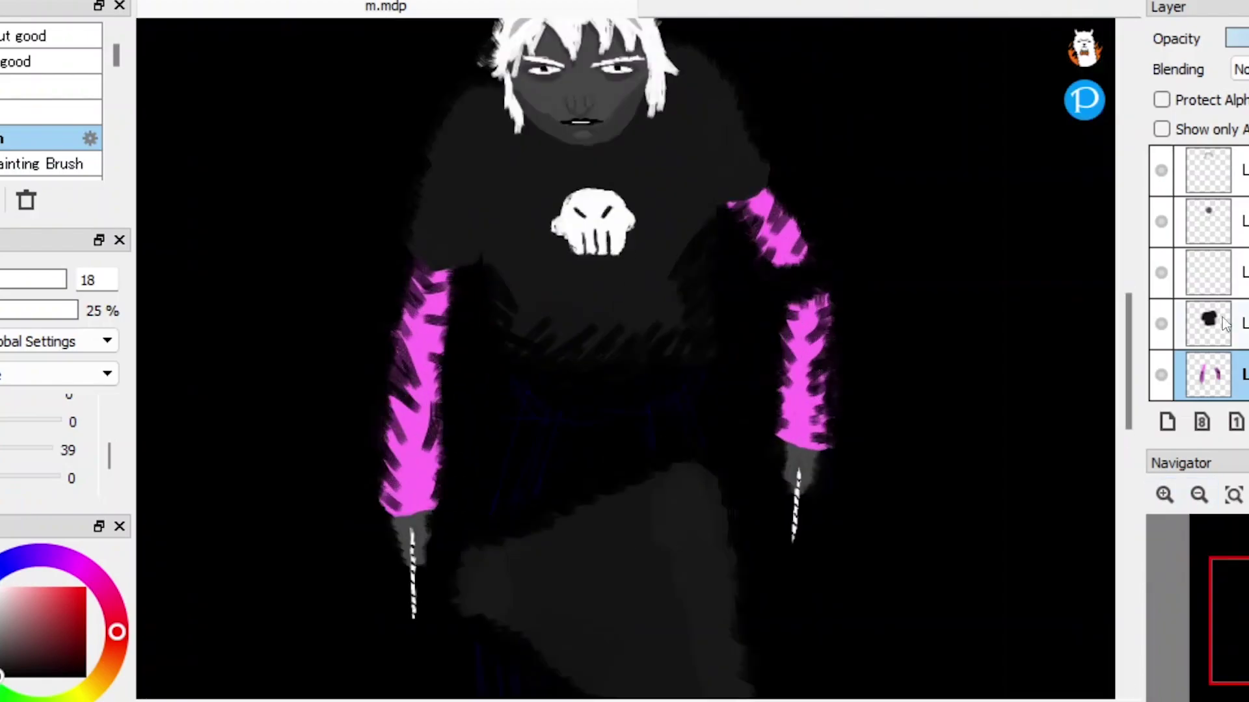
Step: Add short black strokes around the T-shirt's shoulders and sleeves, and along the crown of the white hair
key(alt+bracketright)
scroll(459, 114, up, 1)
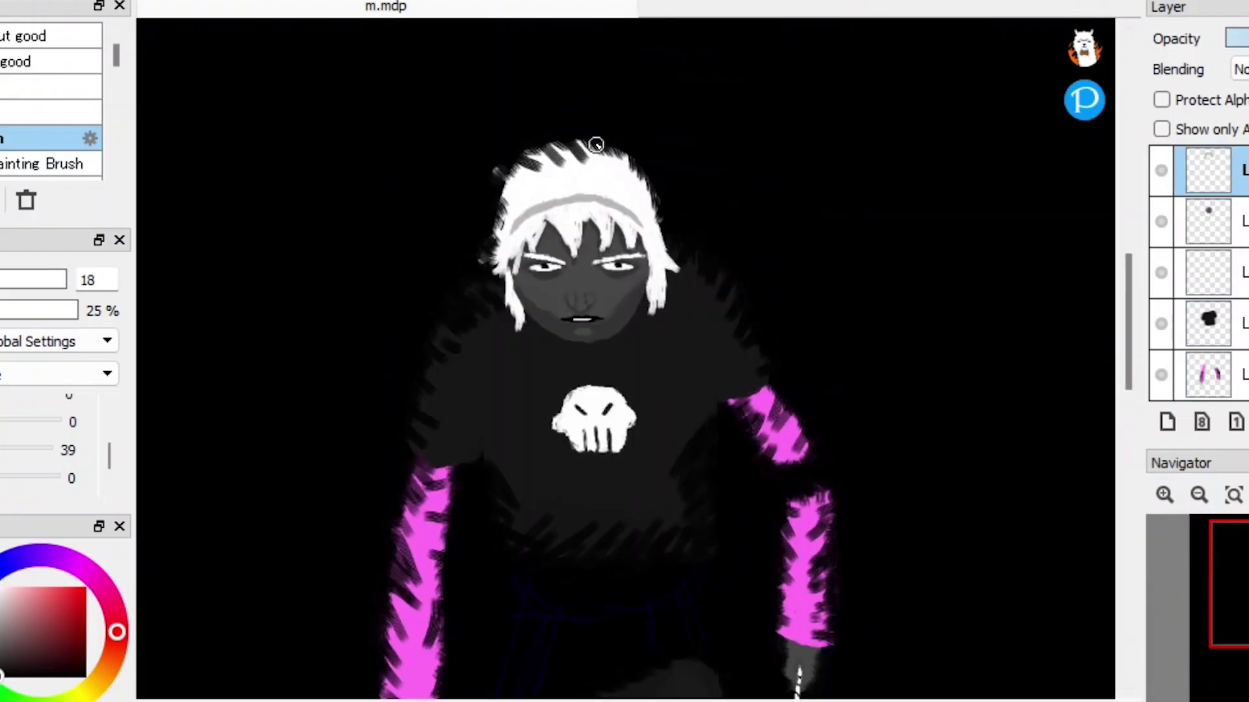
Step: On the hands layer, roughen the edges of both grey hands with short black strokes
scroll(460, 114, down, 2)
key(alt+bracketleft)
key(alt+bracketleft)
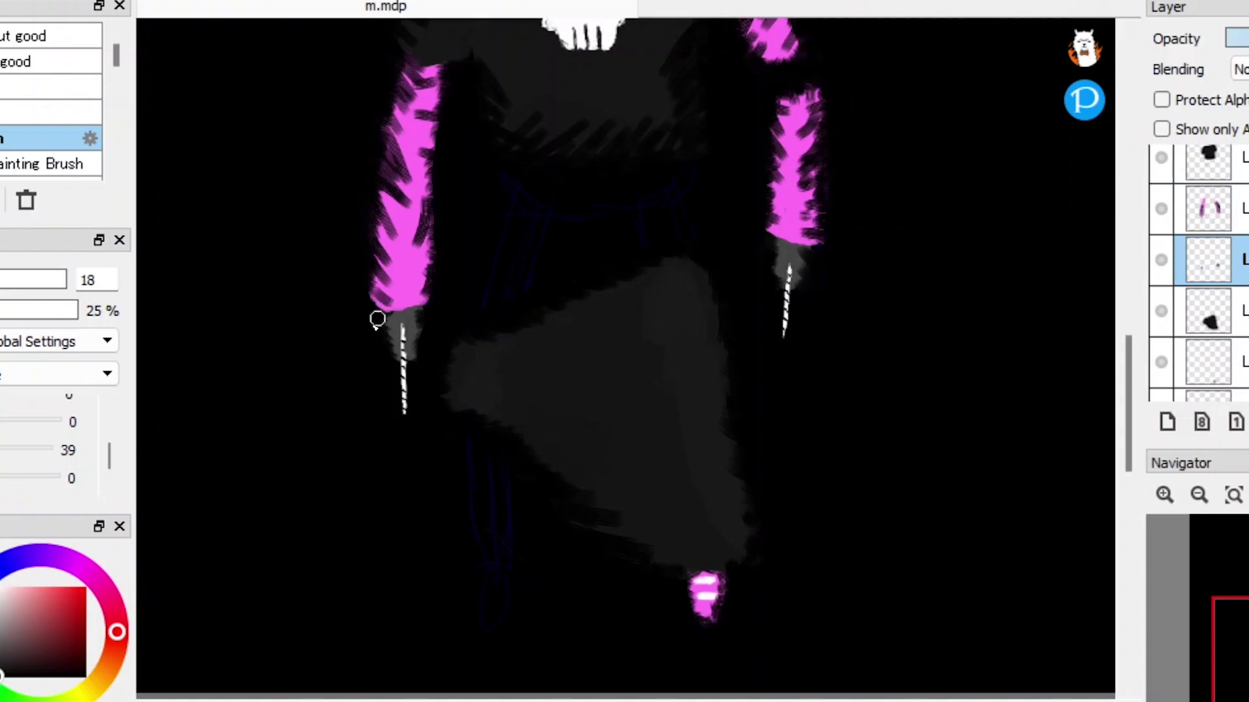
Step: On the leg clothing layer, paint short black strokes inward all around the edge of the flared shape
key(alt+bracketleft)
drag(673, 260, 690, 296)
drag(703, 293, 716, 325)
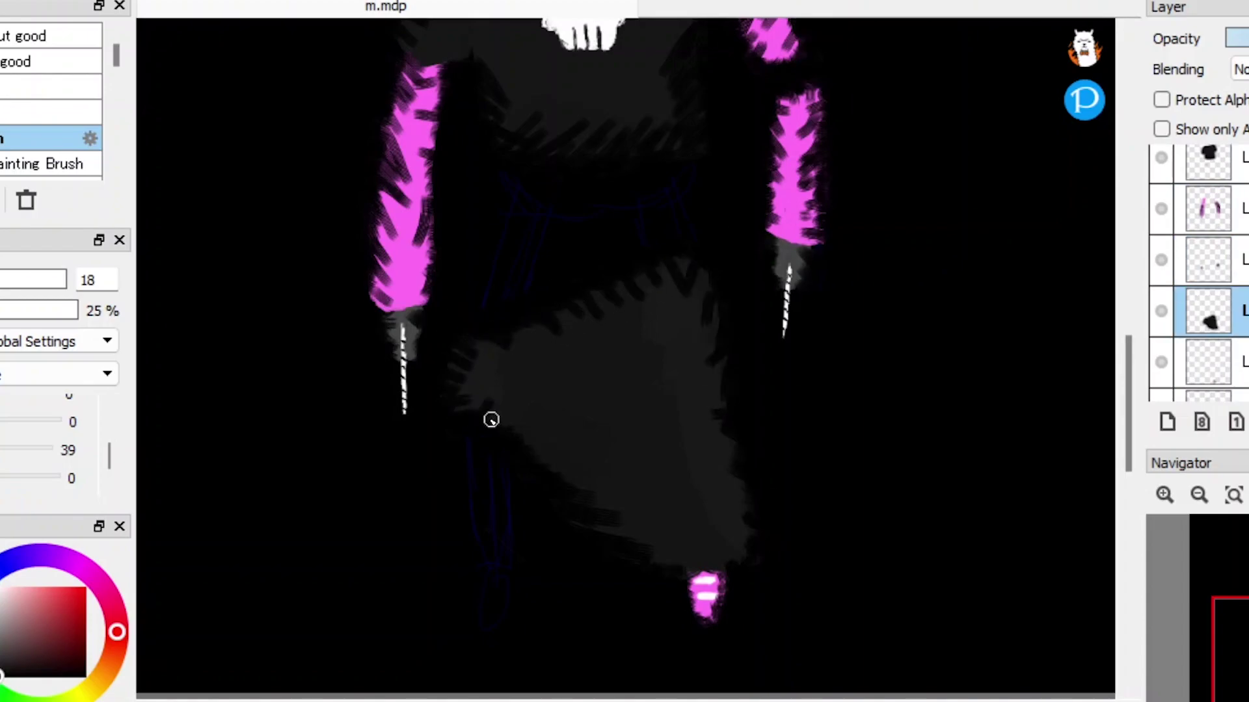
scroll(638, 259, down, 3)
scroll(778, 390, up, 5)
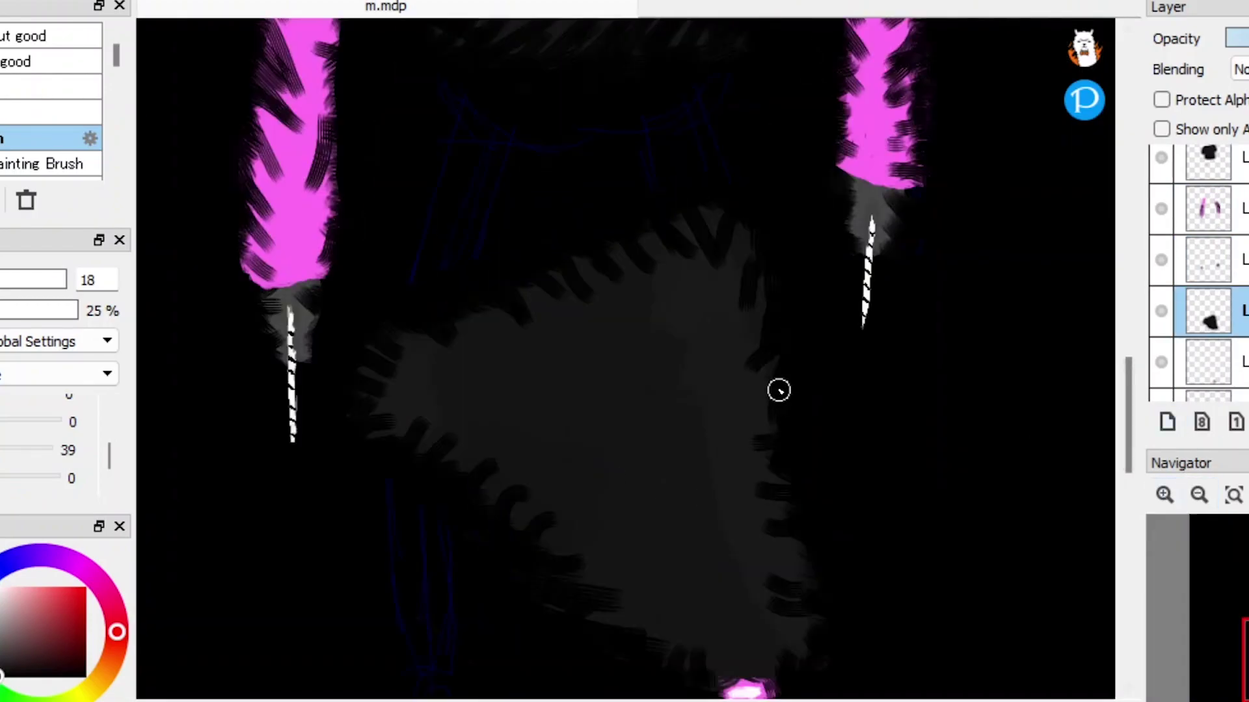
Step: On the foot layer, roughen the striped pink foot with short black strokes
key(alt+bracketleft)
scroll(729, 380, down, 3)
scroll(1141, 431, up, 4)
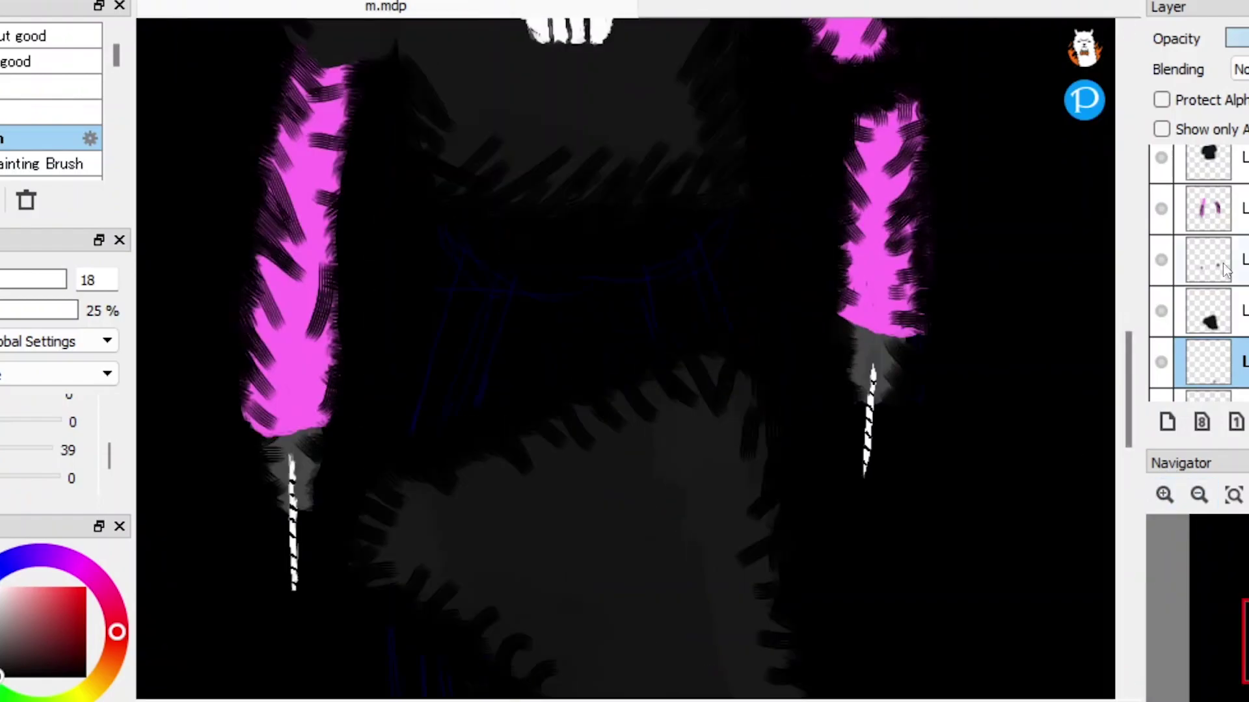
Step: Return to the arms layer and fringe the lower end of the bent arm's upper section with more black strokes
click(1199, 494)
key(alt+bracketright)
key(alt+bracketright)
key(alt+bracketright)
click(1199, 496)
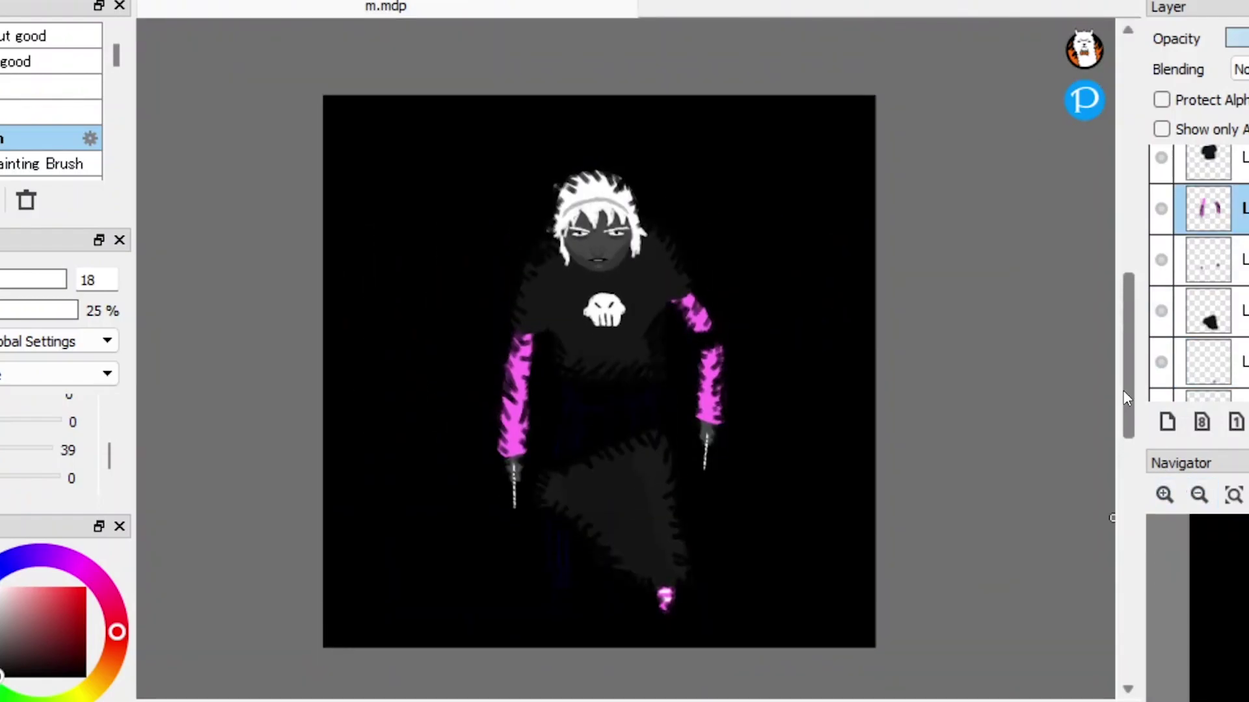
key(alt+bracketright)
scroll(507, 357, up, 2)
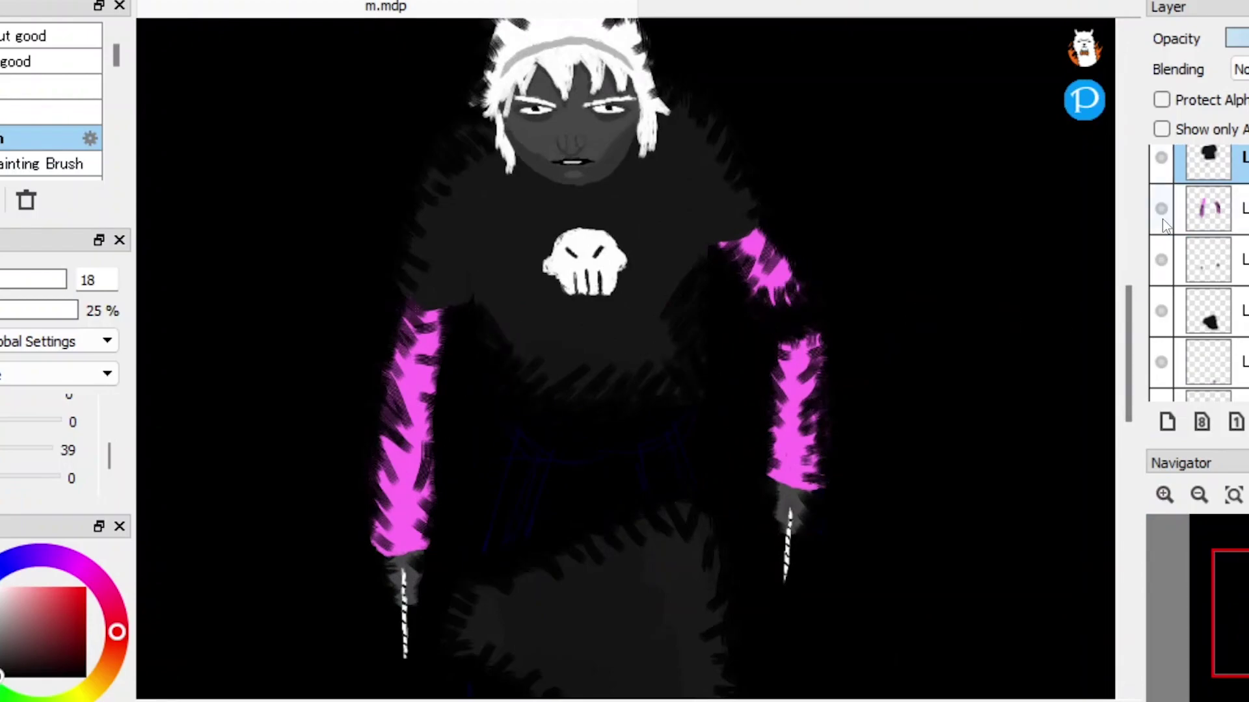
key(alt+bracketleft)
scroll(797, 296, down, 3)
scroll(552, 178, up, 2)
key(alt+bracketleft)
key(alt+bracketleft)
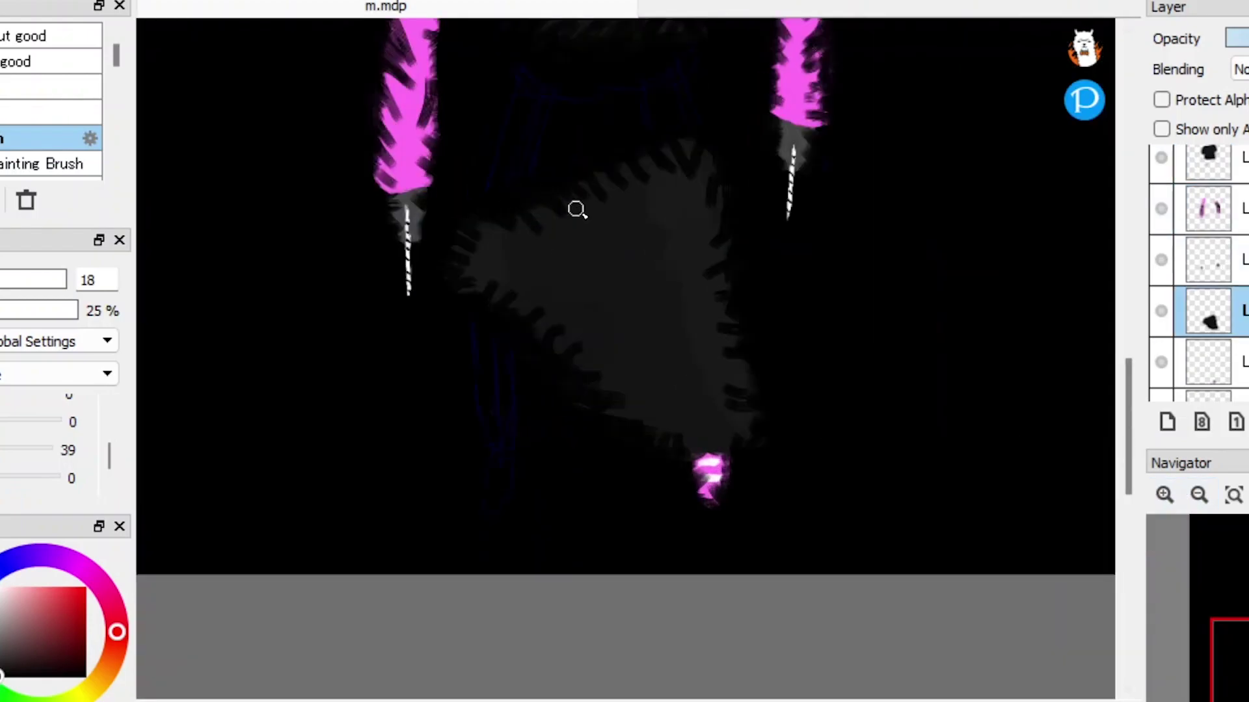
click(1199, 496)
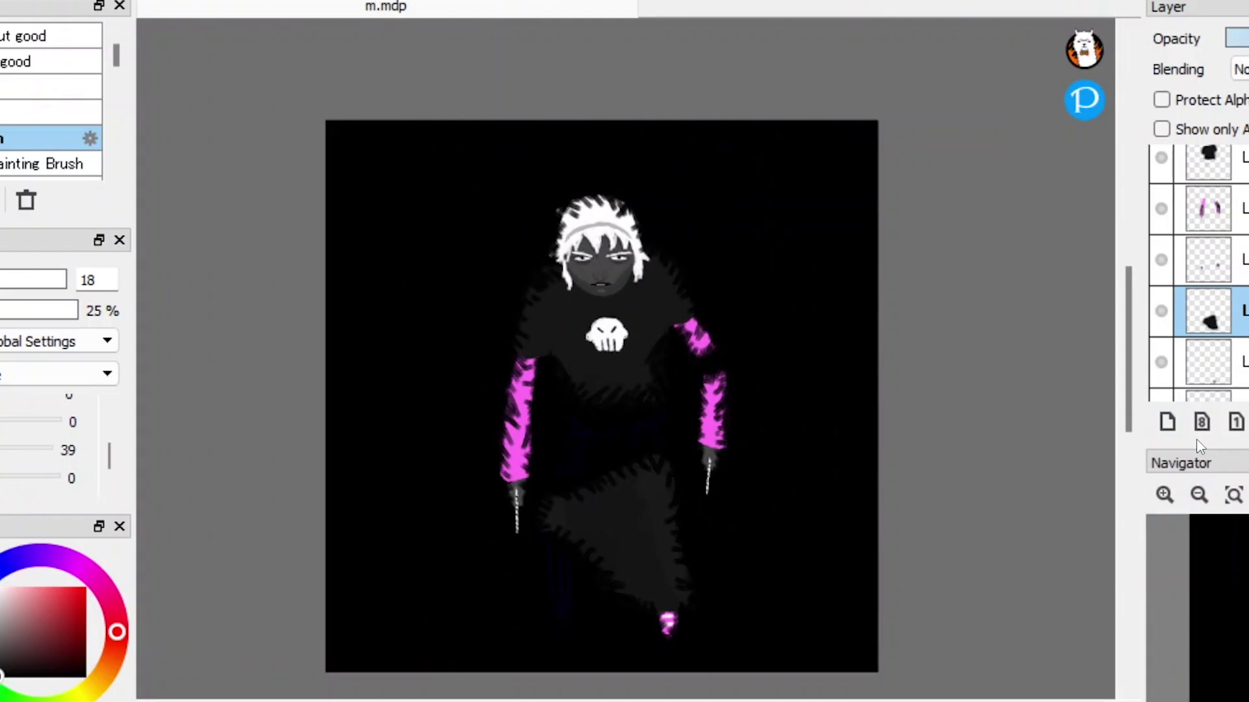
Step: On the face layer, sample the grey skin tone and retouch the shading around the nose
scroll(1201, 260, up, 3)
click(1202, 257)
scroll(605, 335, up, 4)
scroll(522, 257, up, 2)
alt+click(481, 311)
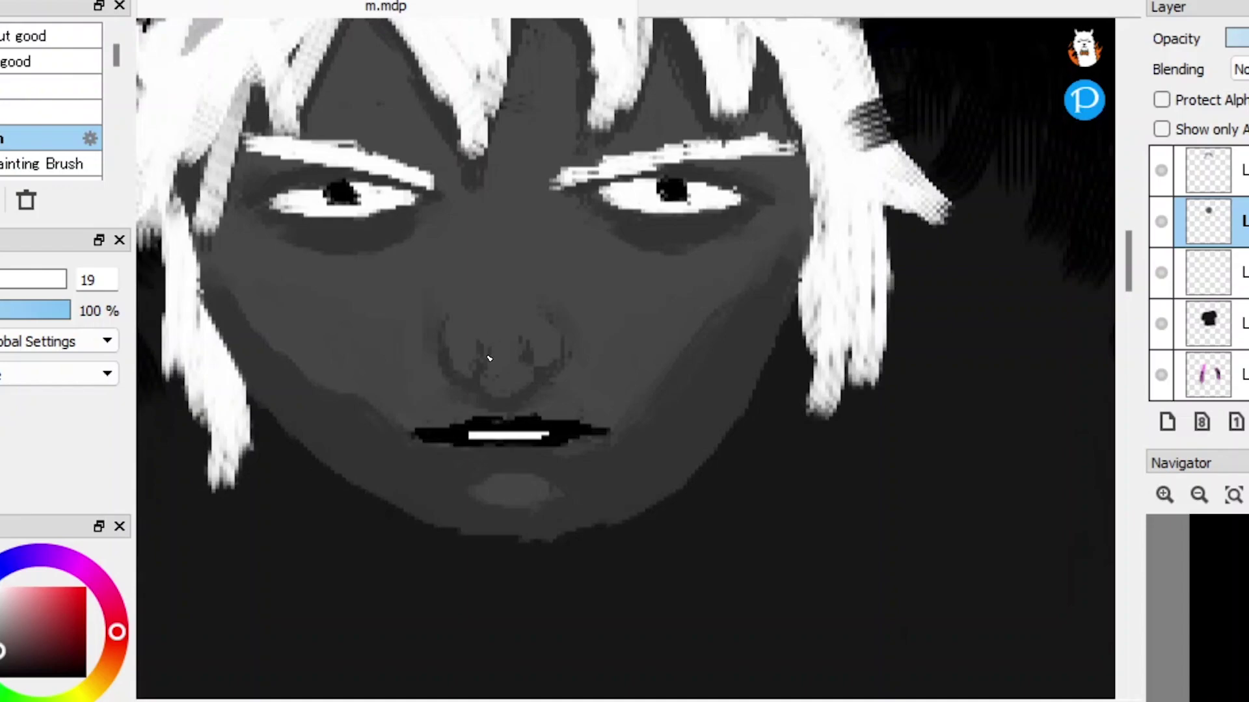
scroll(642, 347, down, 3)
scroll(605, 293, up, 4)
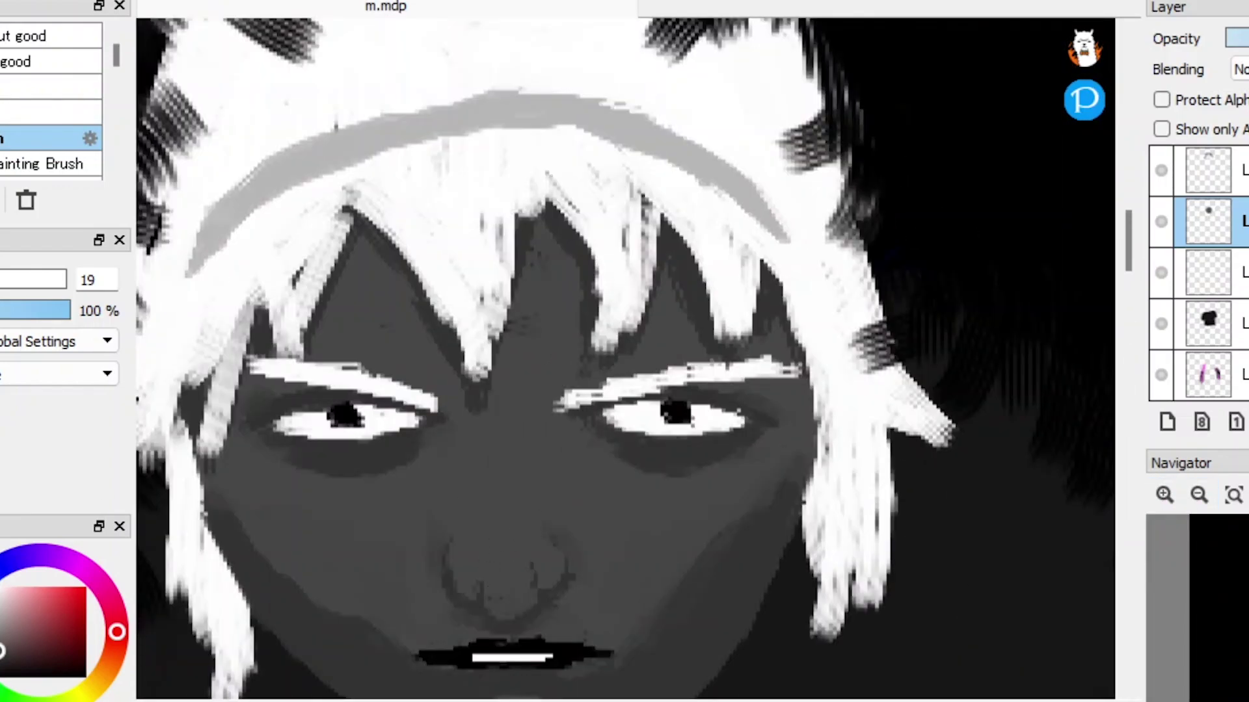
scroll(355, 307, up, 1)
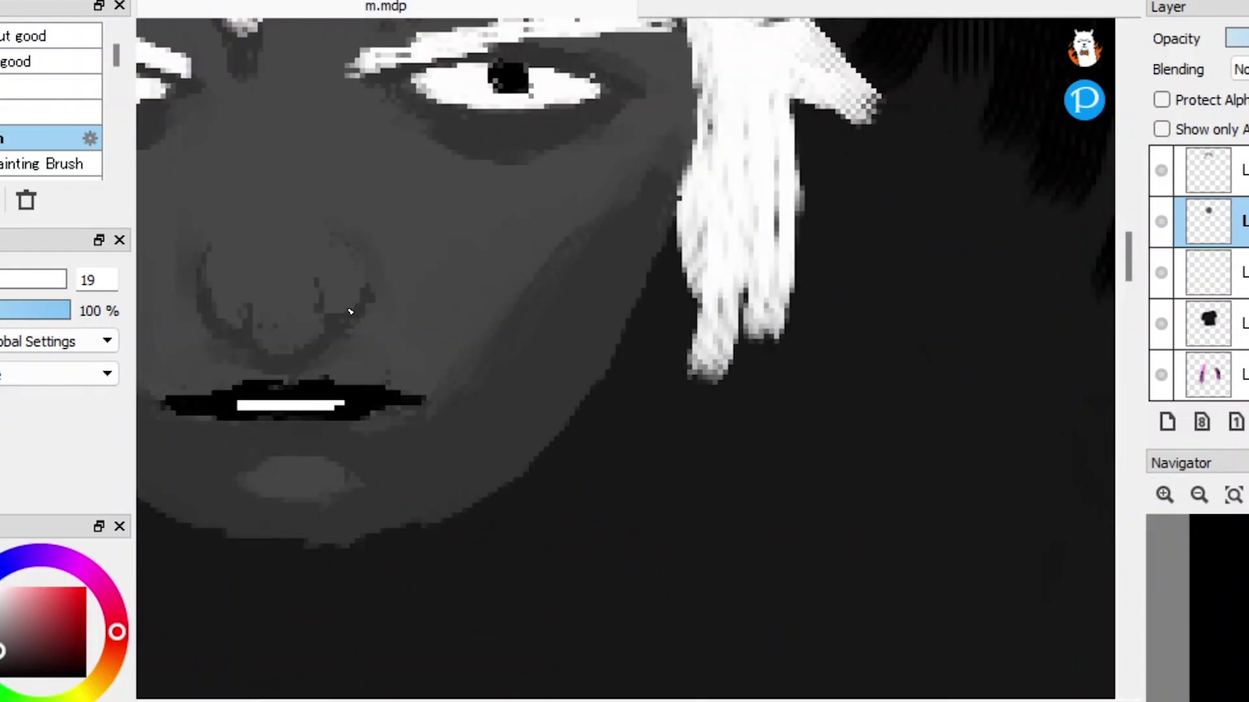
Step: On the T-shirt layer, darken the shirt's sides beneath the sleeves with the 18-size black brush
scroll(335, 246, down, 4)
scroll(1124, 386, up, 1)
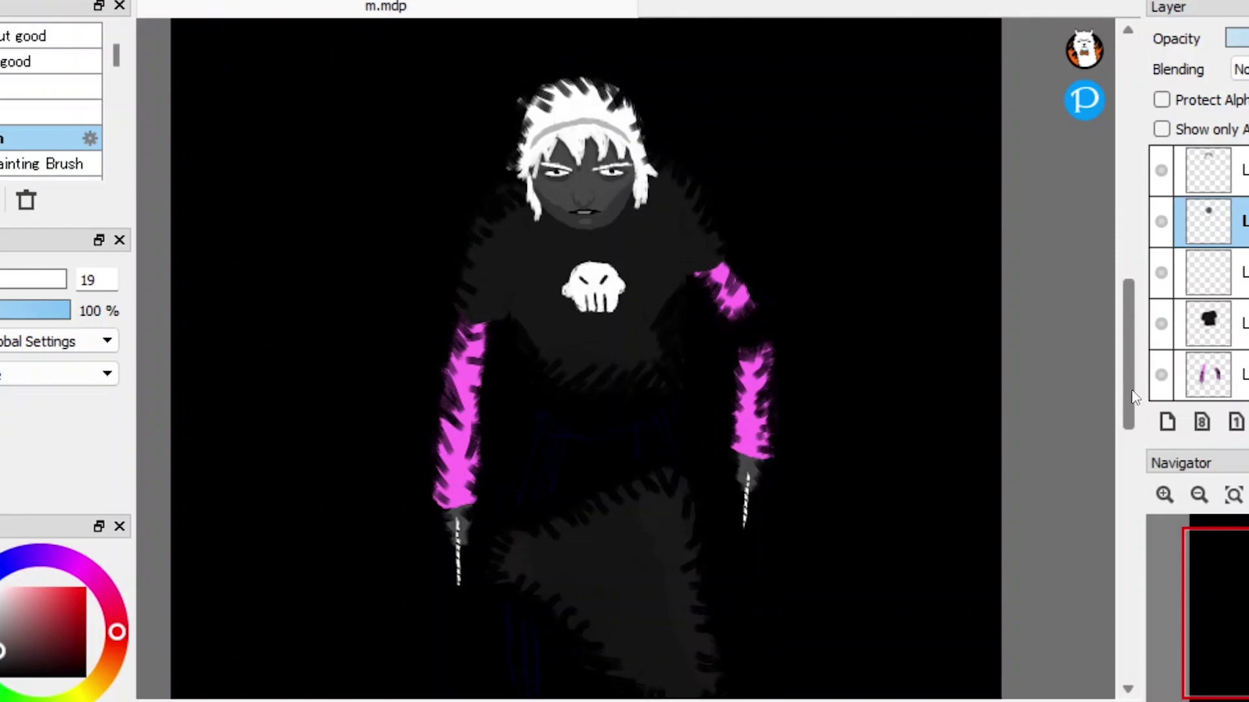
scroll(1123, 390, down, 1)
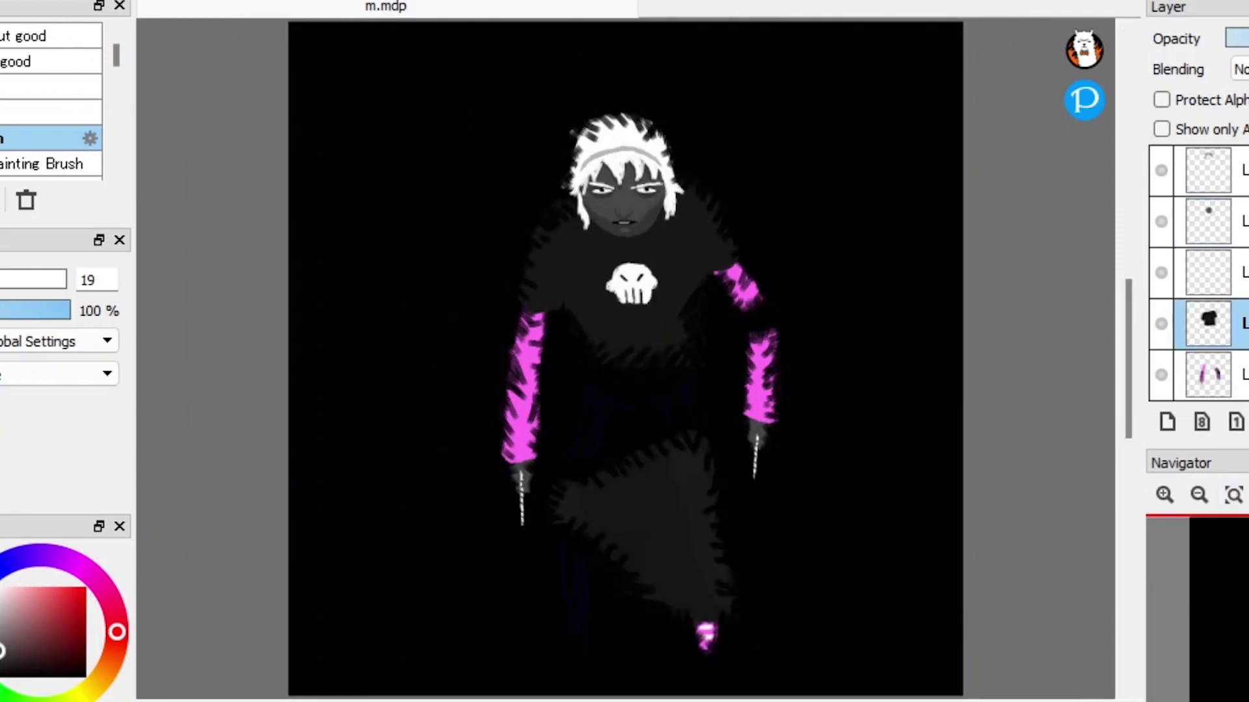
click(1208, 323)
scroll(625, 359, up, 3)
scroll(813, 395, down, 5)
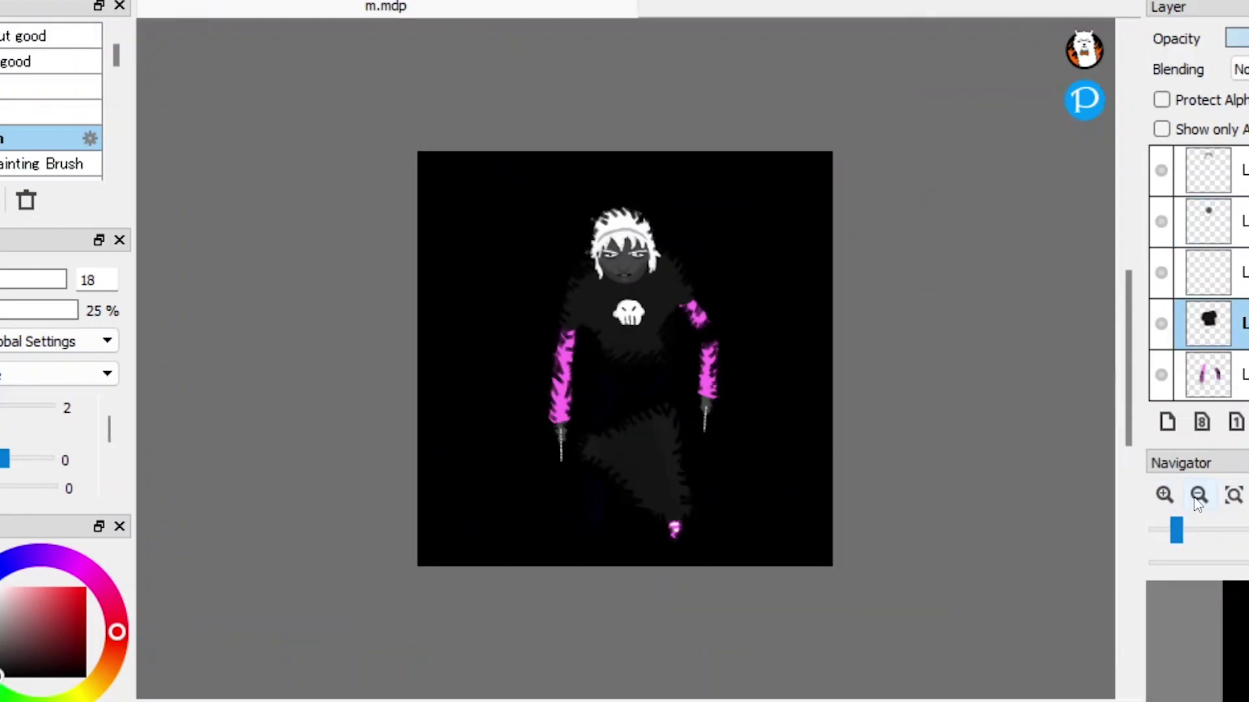
click(1164, 495)
click(1197, 496)
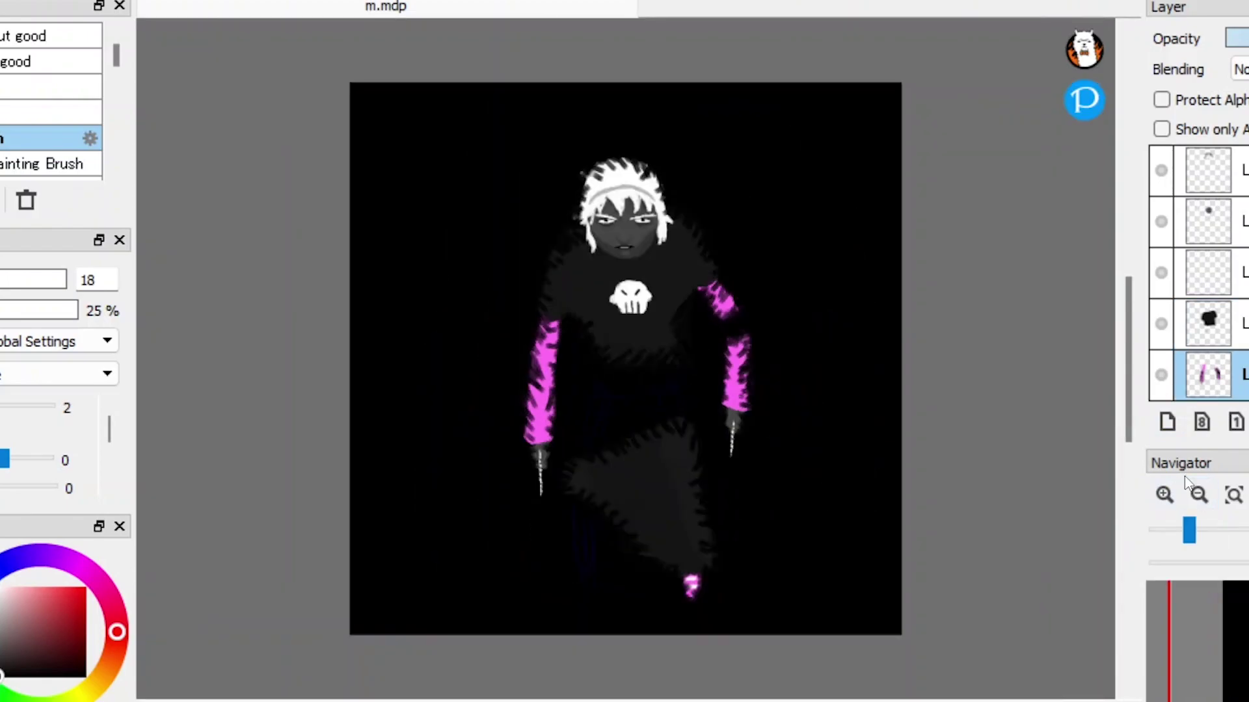
Step: On the hair layer, repaint the grey hairband solid black with the 6.6-size brush
scroll(702, 195, up, 5)
click(1208, 170)
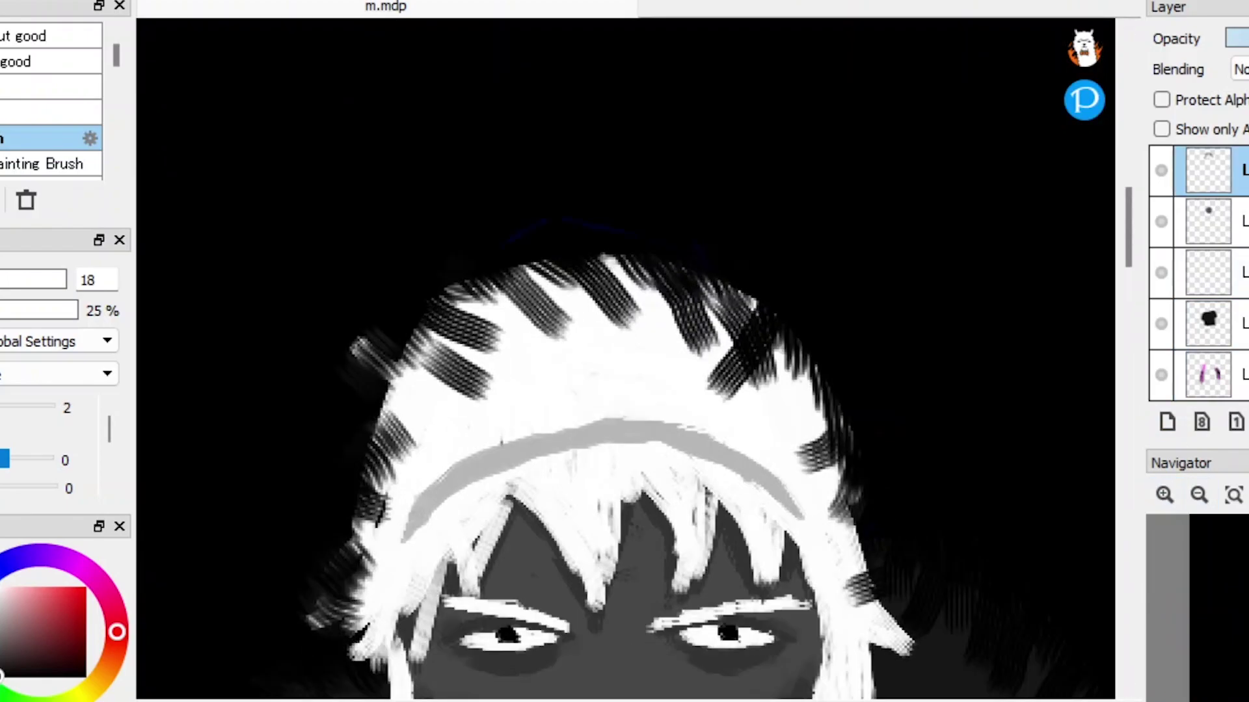
key(bracketleft)
mouse_move(399, 530)
mouse_down()
mouse_move(544, 440)
mouse_move(769, 474)
mouse_move(803, 513)
mouse_up()
mouse_move(418, 476)
mouse_down()
mouse_move(401, 529)
mouse_move(443, 517)
mouse_up()
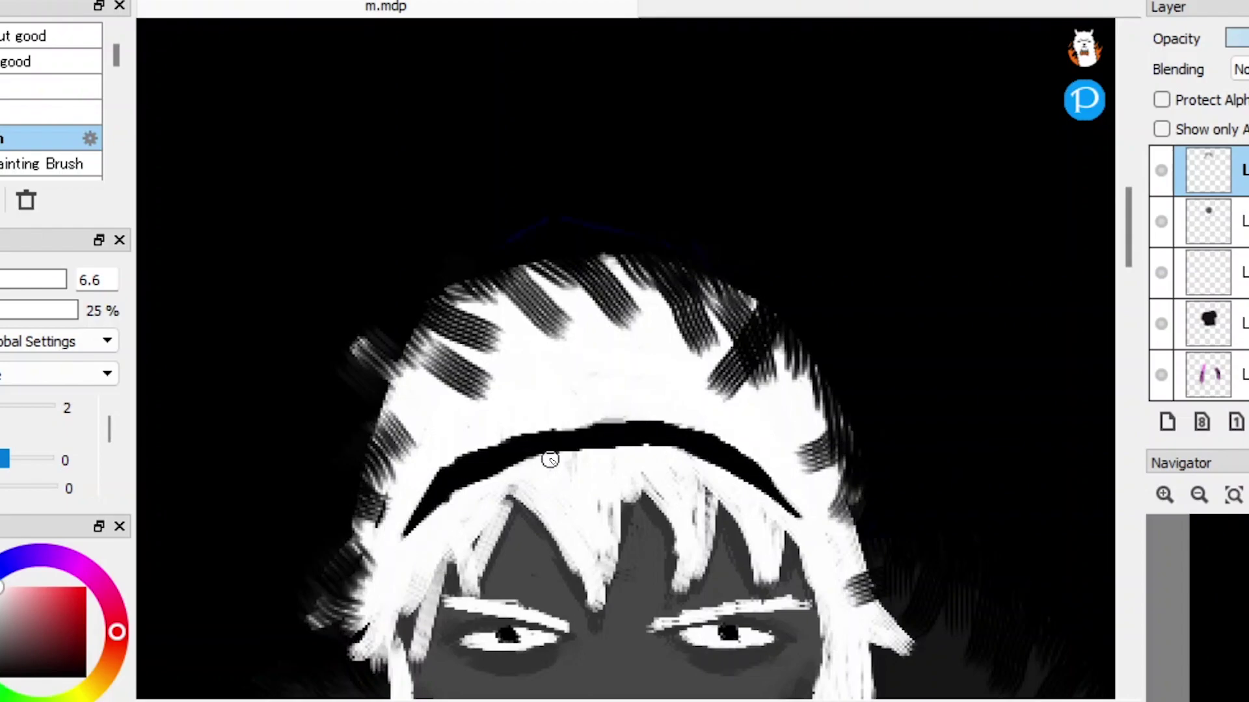
Step: On the hands layer, select the lower part of the straight arm's blade, move it straight down and deselect it
click(1234, 495)
scroll(624, 390, up, 3)
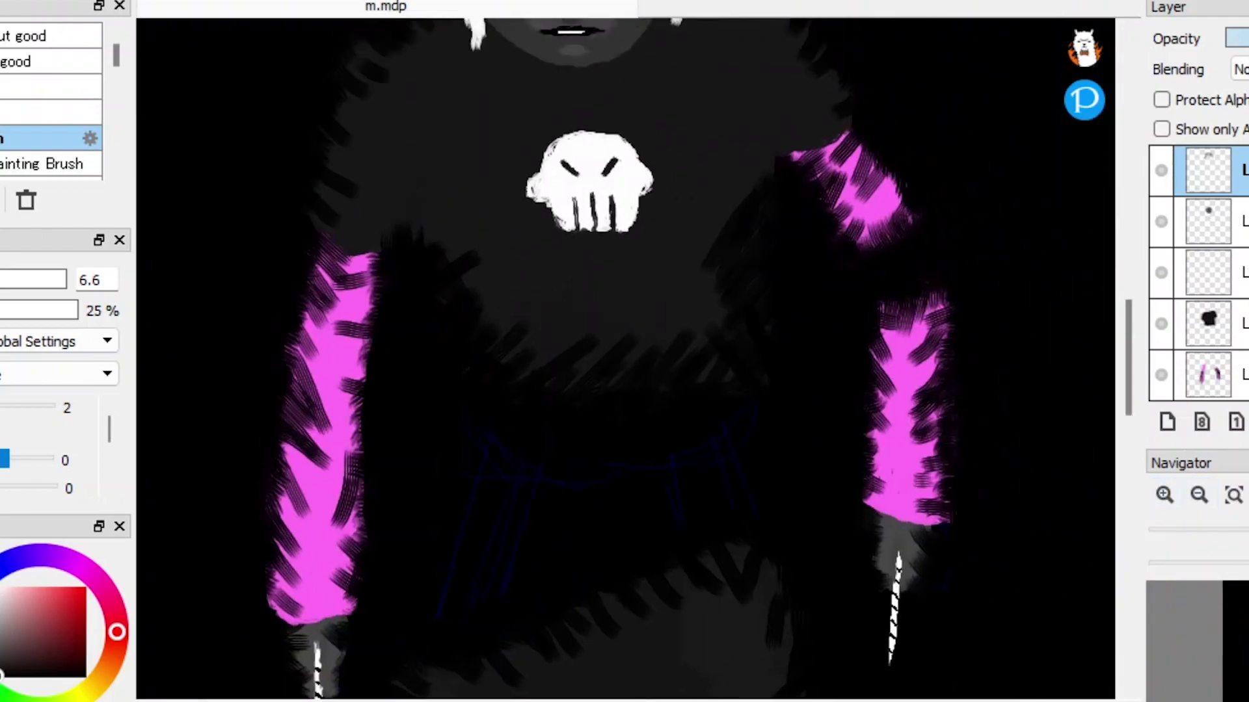
click(1233, 495)
click(1209, 305)
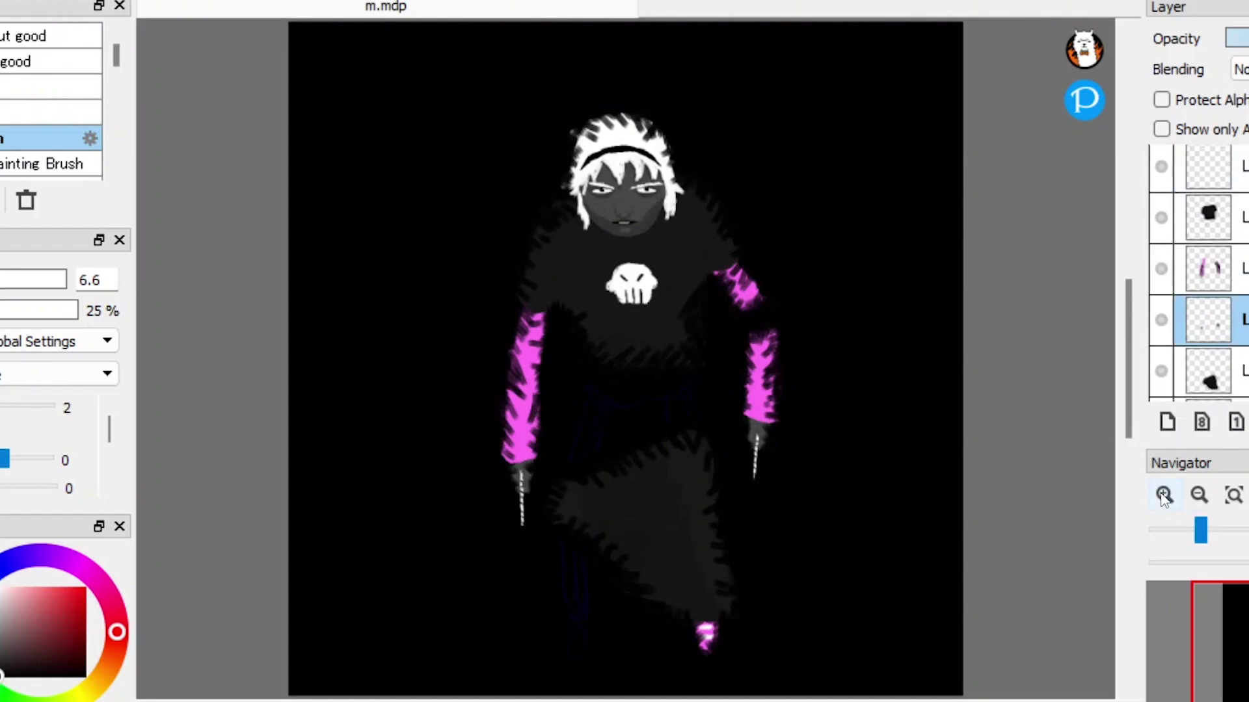
scroll(624, 358, up, 5)
drag(89, 182, 357, 424)
drag(319, 316, 329, 390)
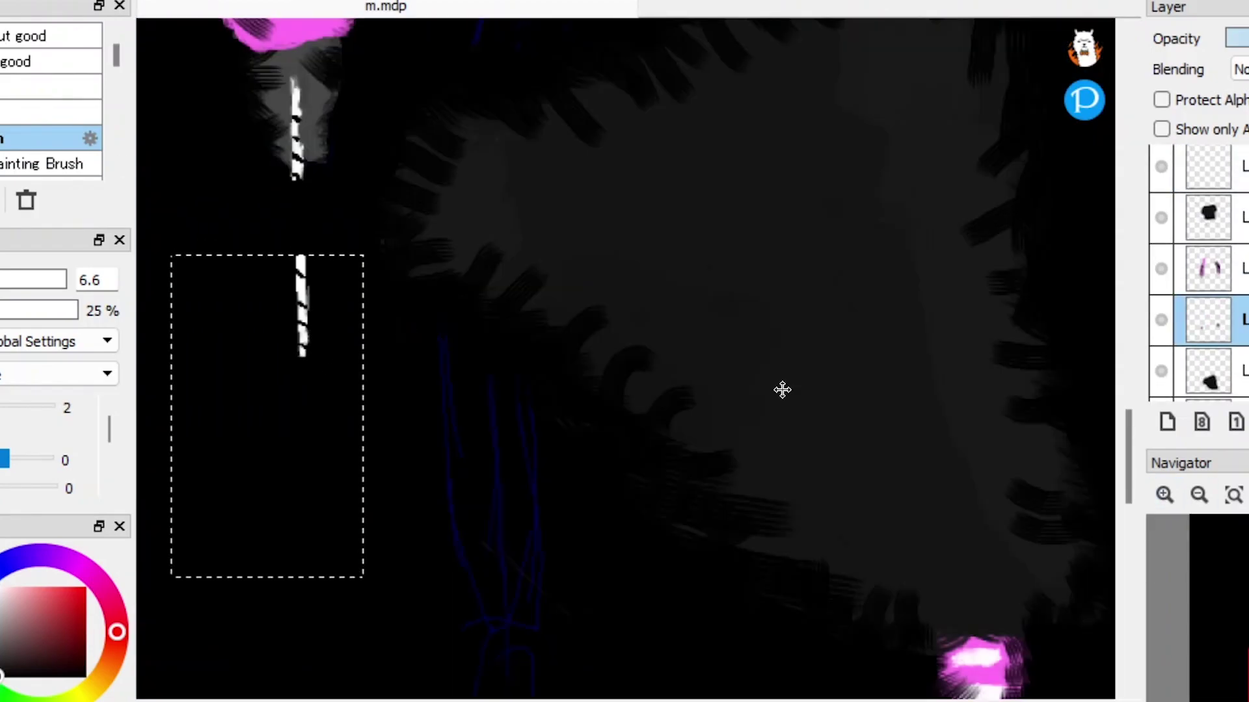
key(ctrl+d)
Step: Fill the gap in the straight arm's blade with white to join its two parts
scroll(404, 377, up, 3)
scroll(767, 335, down, 5)
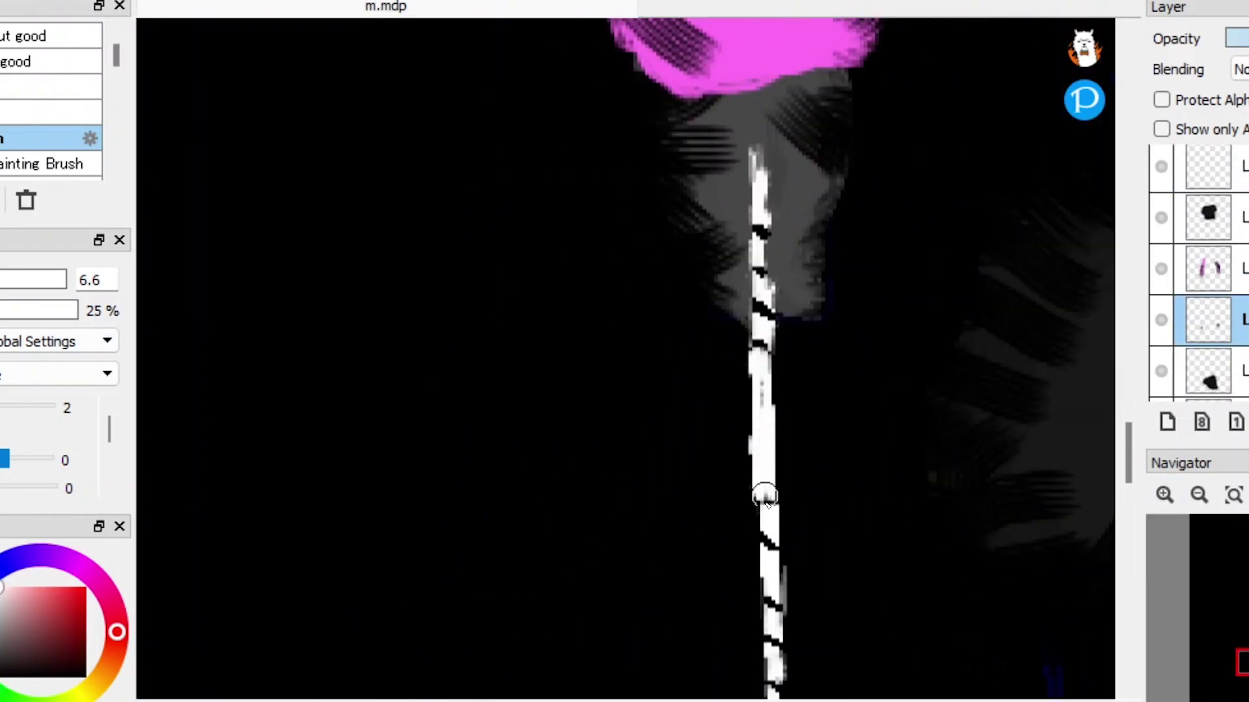
key(ctrl+z)
key(ctrl+d)
drag(749, 203, 759, 190)
scroll(759, 189, right, 5)
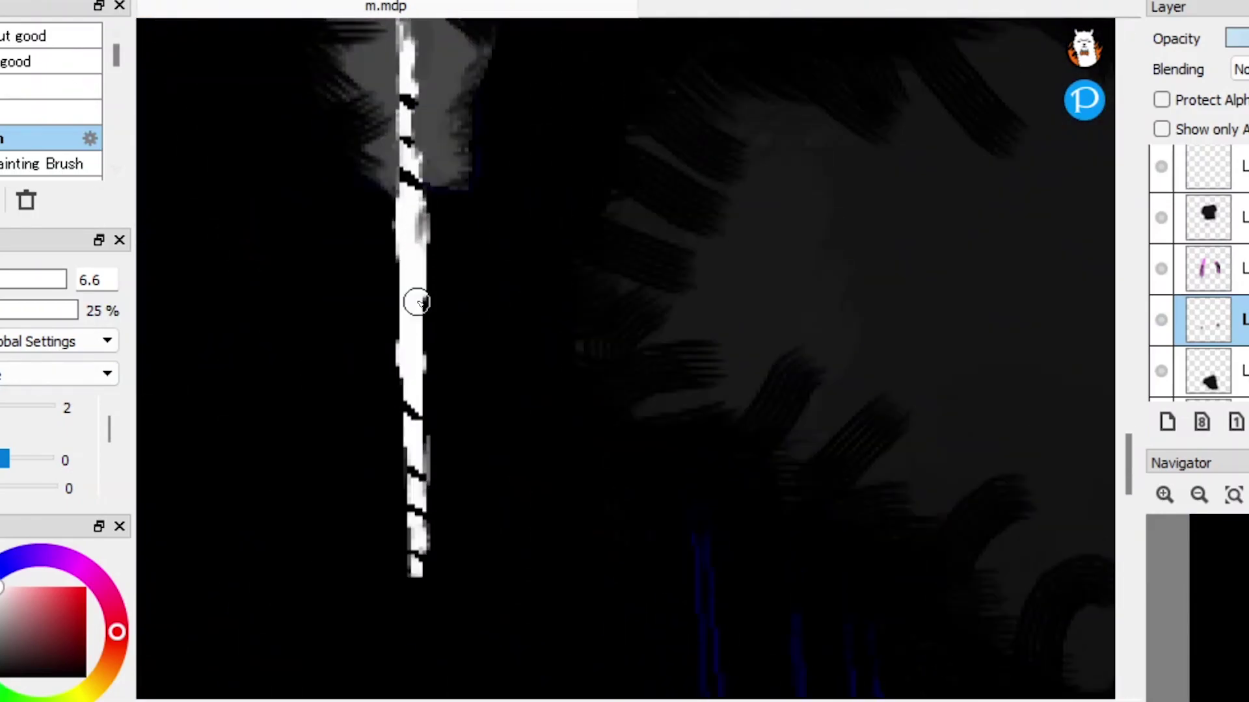
Step: Trim the lengthened blade's edges and tip, and add black diagonal stripes across its new white section
key(e)
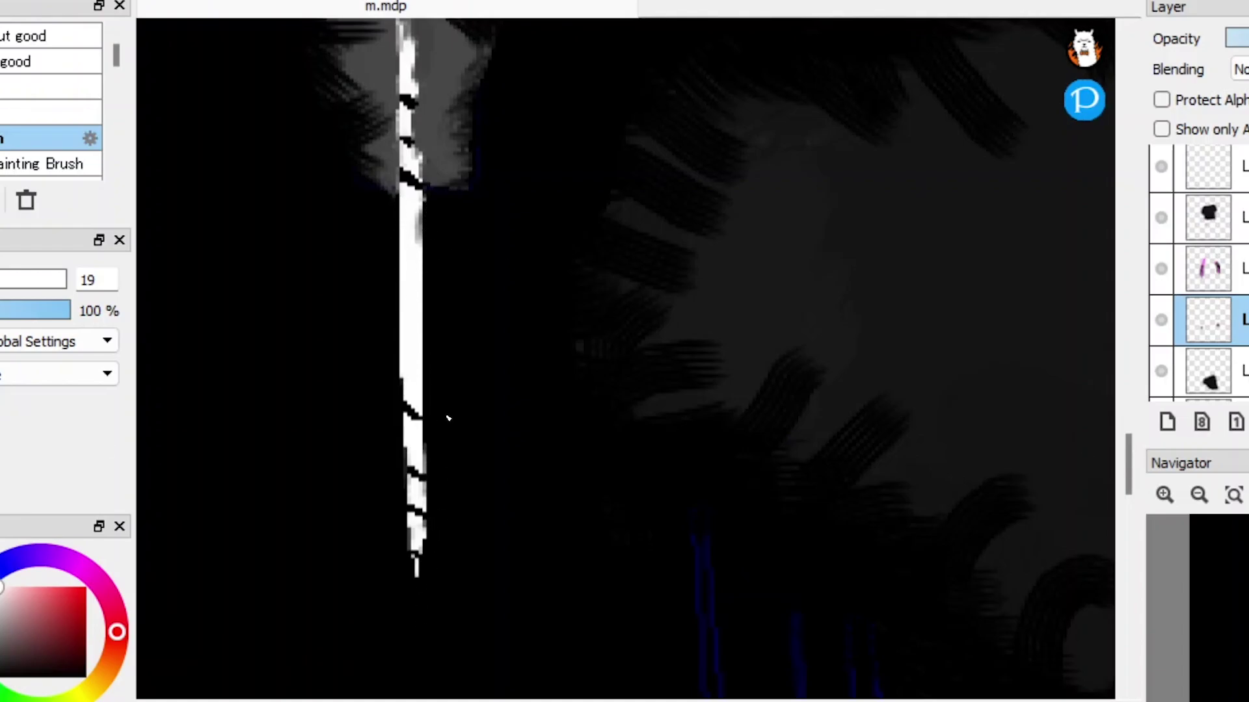
scroll(516, 301, down, 3)
scroll(516, 301, up, 4)
scroll(516, 301, down, 3)
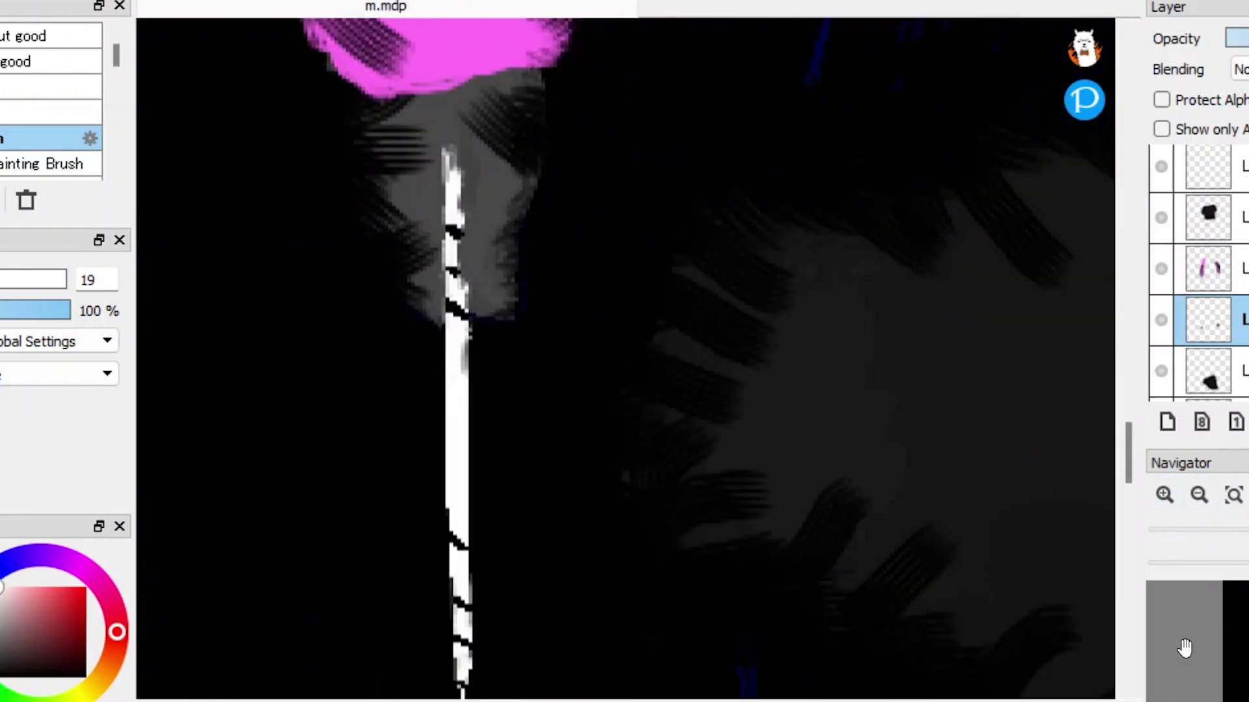
scroll(516, 301, up, 2)
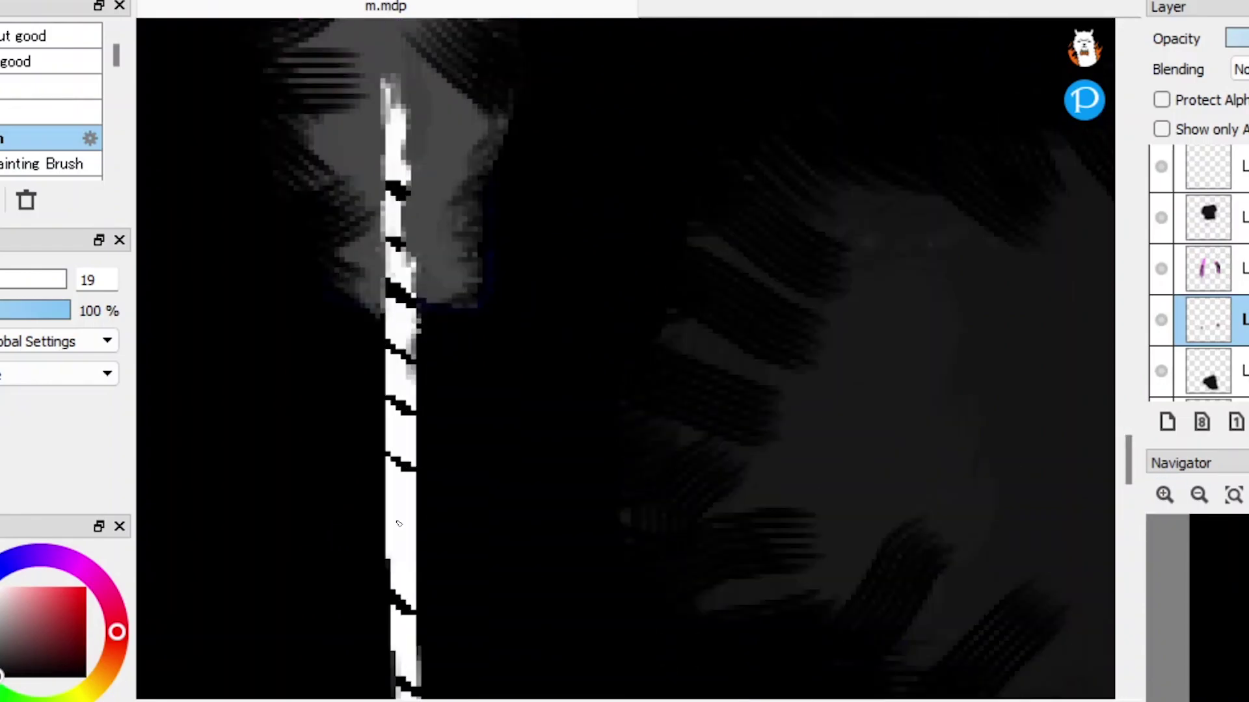
Step: Select the lower part of the bent arm's blade, move it down to open a gap and deselect it
scroll(405, 530, down, 2)
drag(326, 231, 509, 447)
drag(543, 285, 538, 379)
scroll(538, 379, up, 2)
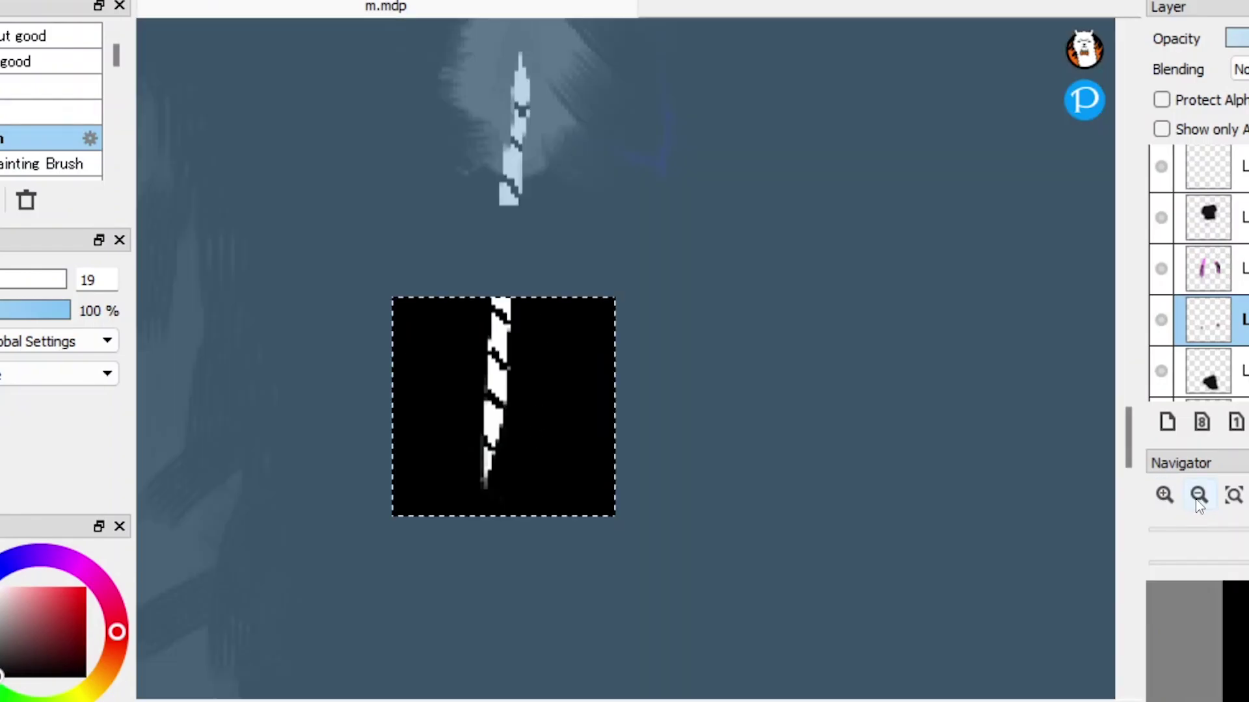
click(1198, 495)
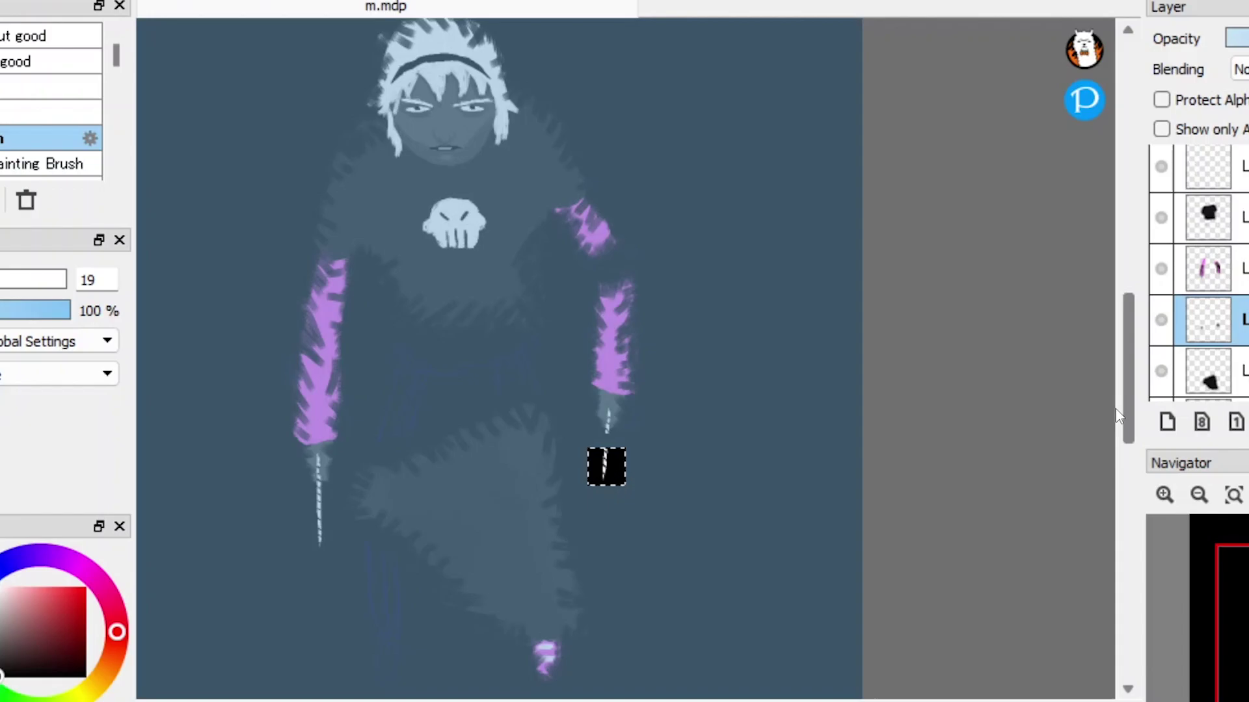
scroll(618, 456, up, 6)
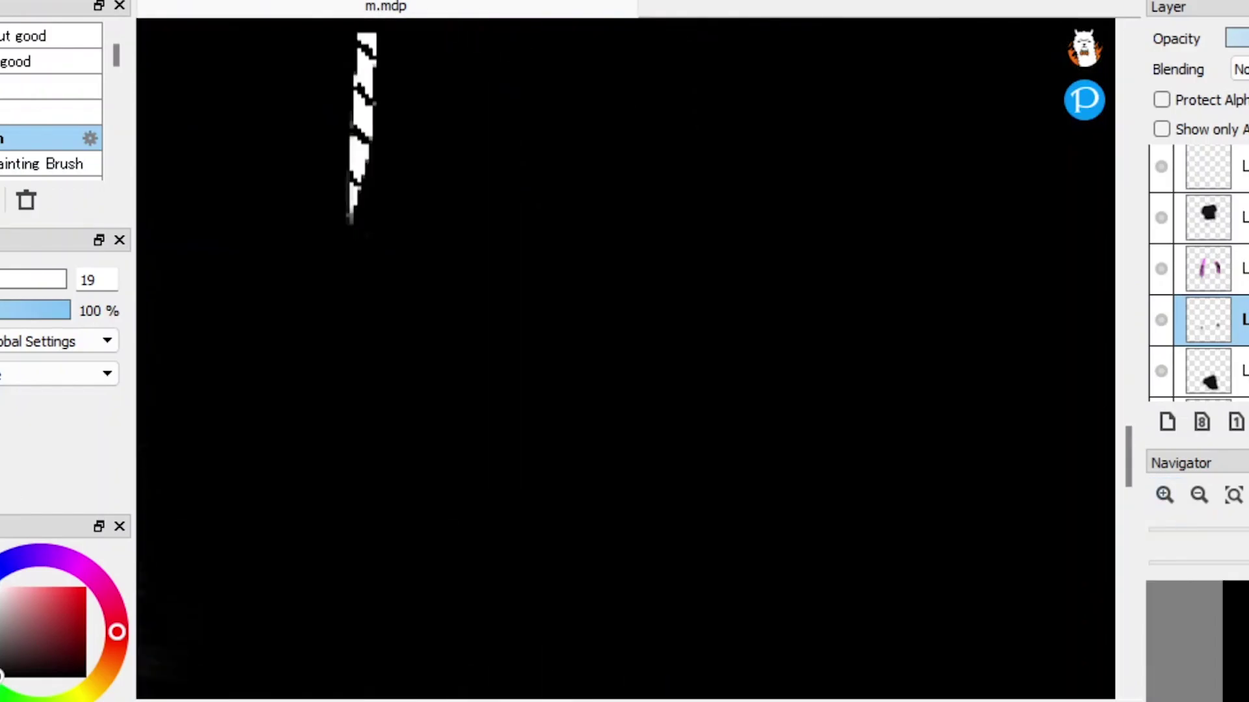
Step: Fill the gap in the bent arm's blade with white to join its two parts, and add black diagonal stripes across the new section
key(e)
key(bracketleft)
drag(498, 389, 505, 329)
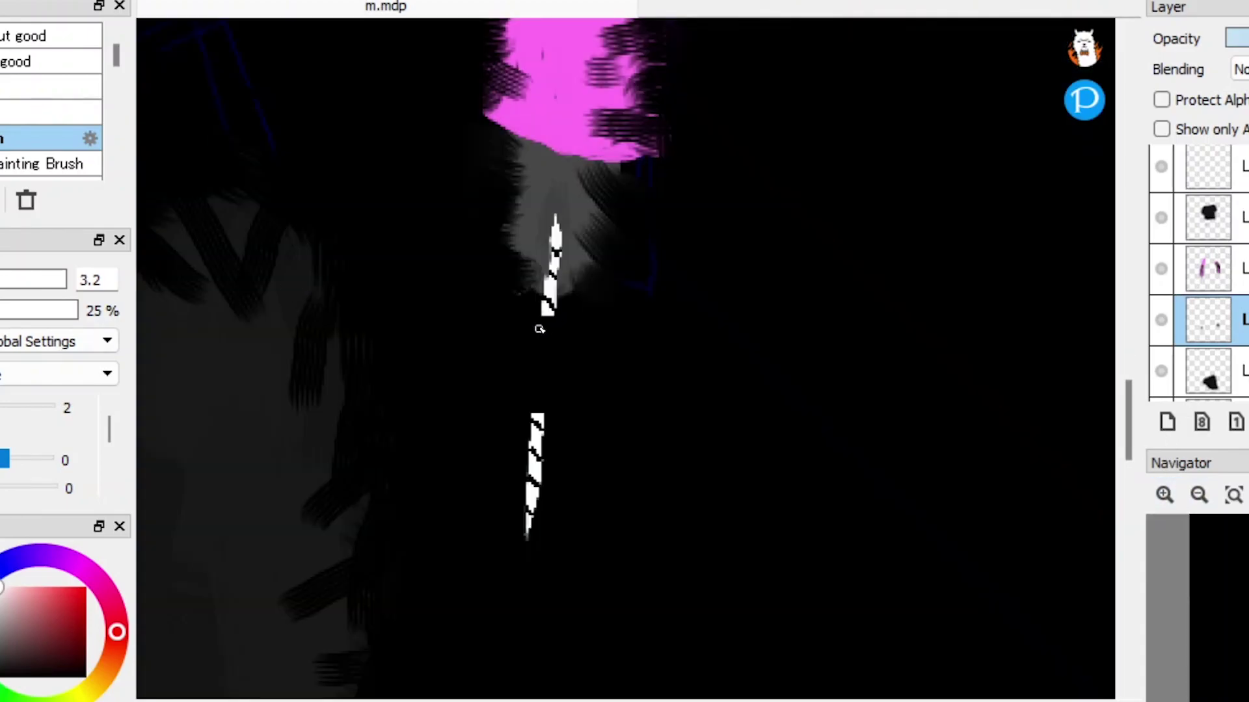
drag(539, 330, 547, 352)
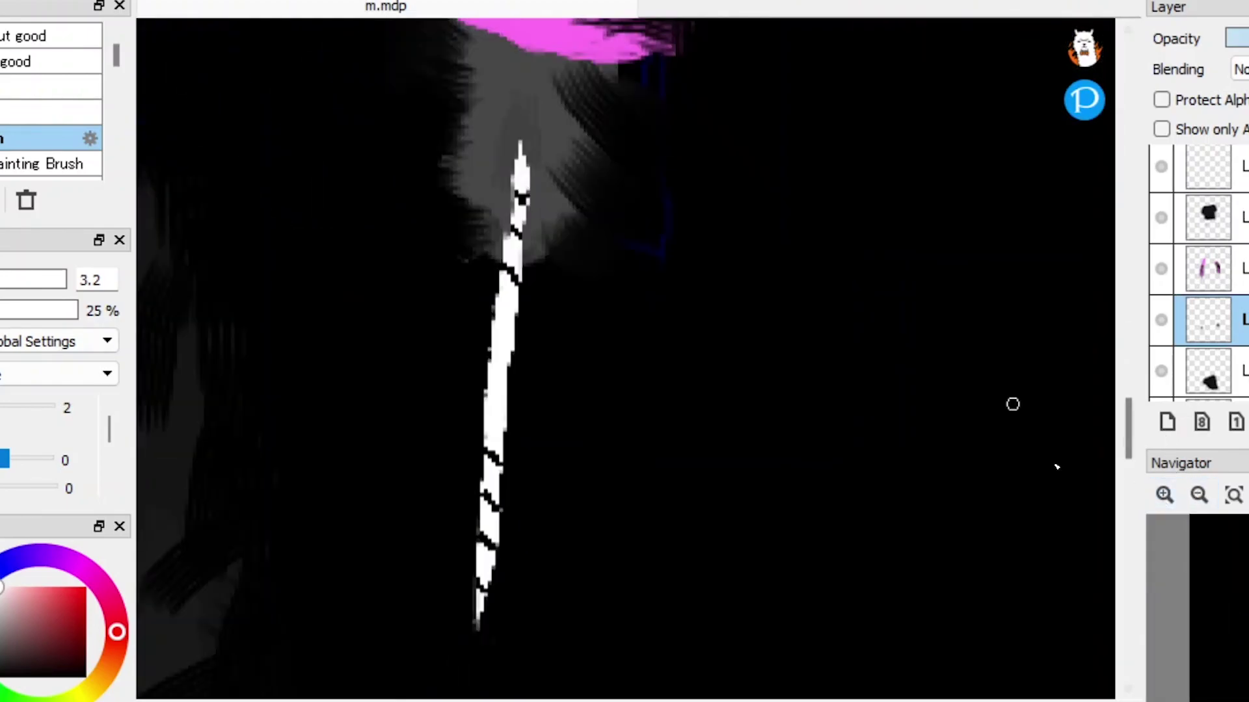
click(1164, 494)
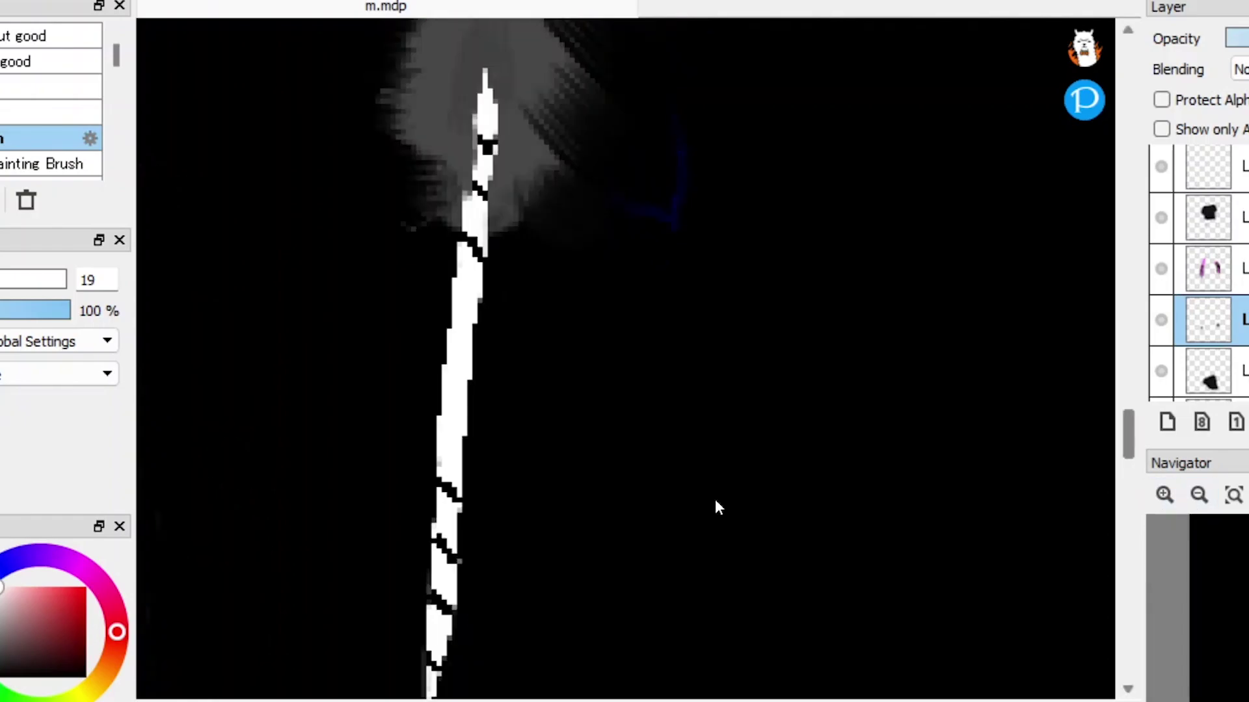
click(1199, 495)
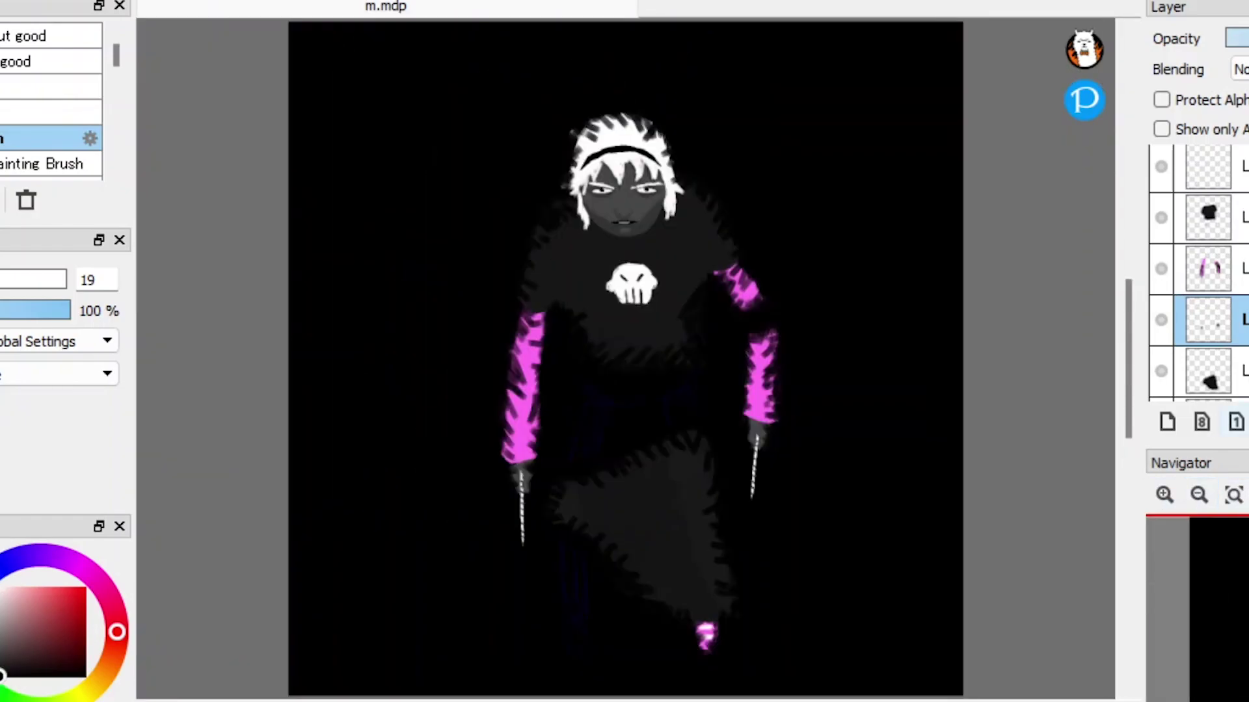
Step: Remove the blue sketch layer and merge all the character's layers into a single layer above the black background
click(1208, 268)
key(b)
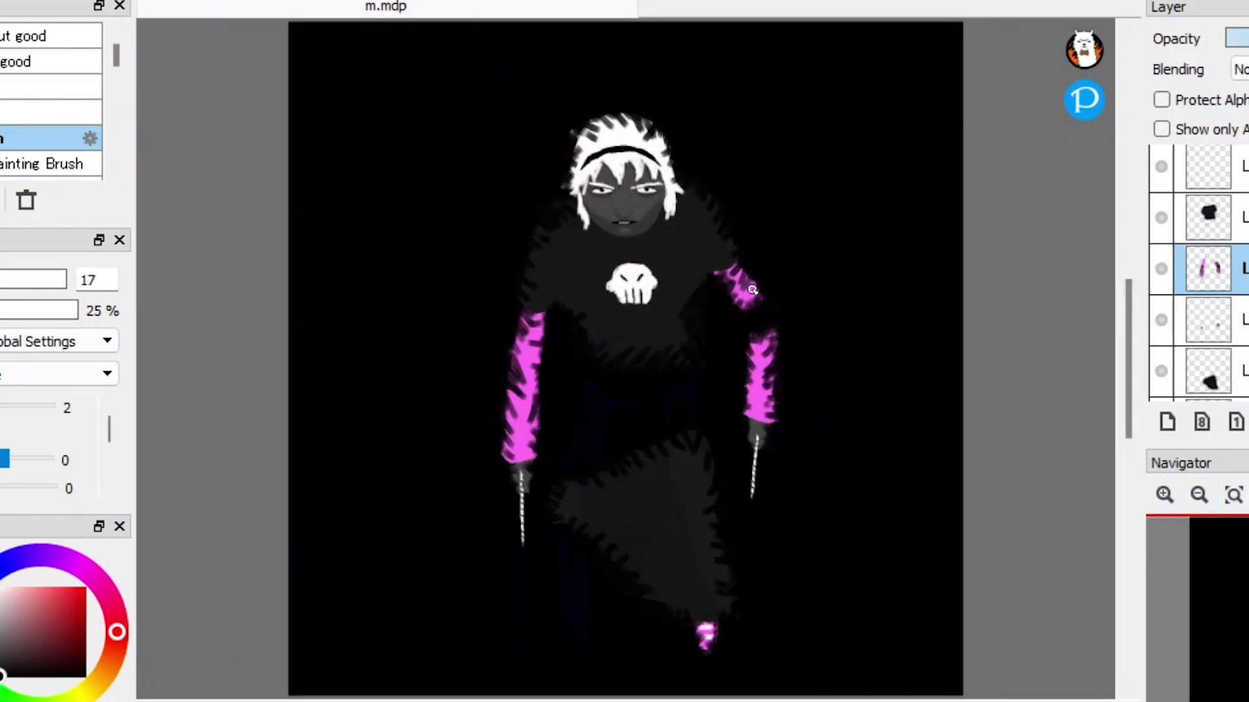
key(Down)
key(Down)
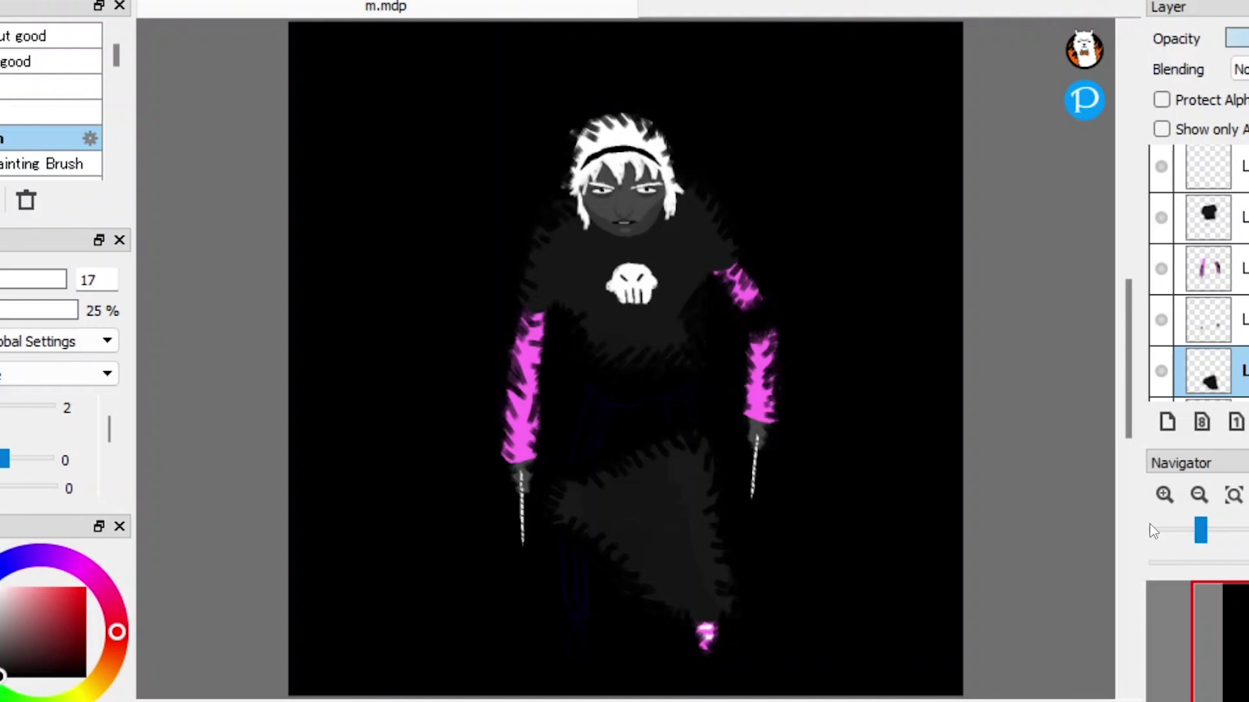
key(ctrl+e)
key(ctrl+e)
key(ctrl+e)
key(ctrl+e)
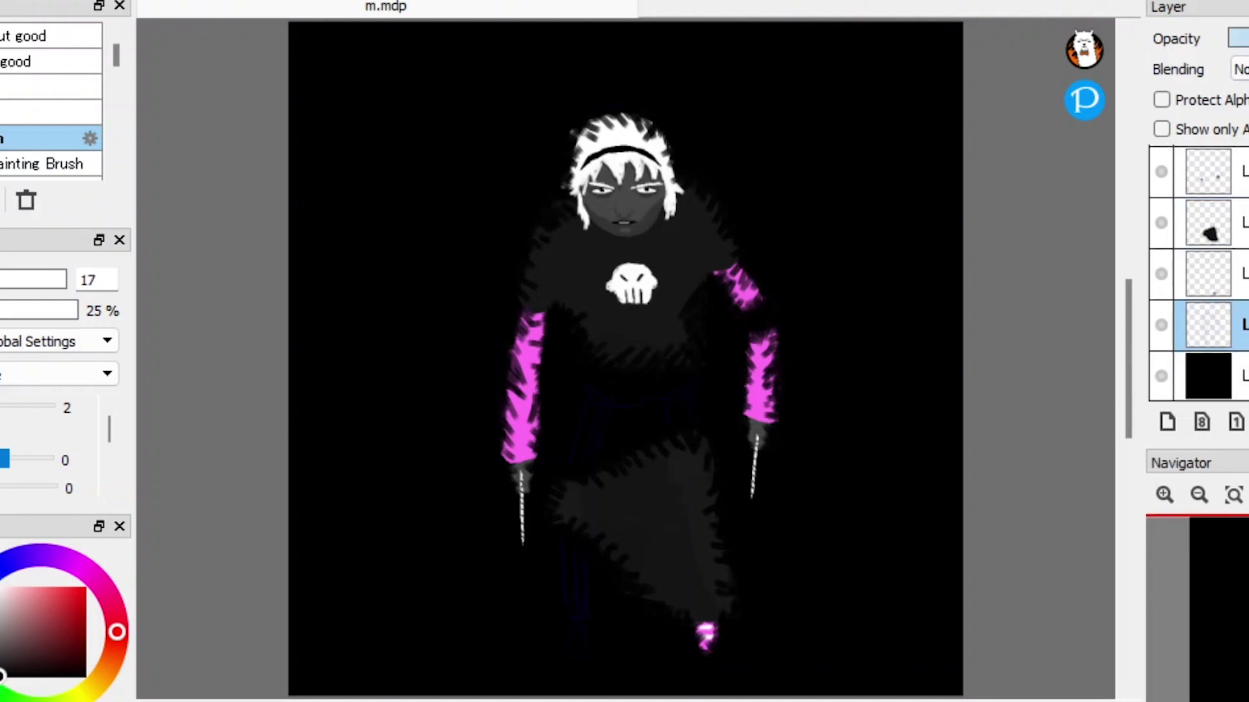
Step: Move the merged character slightly up and to the left on the canvas, and save the file
click(290, 665)
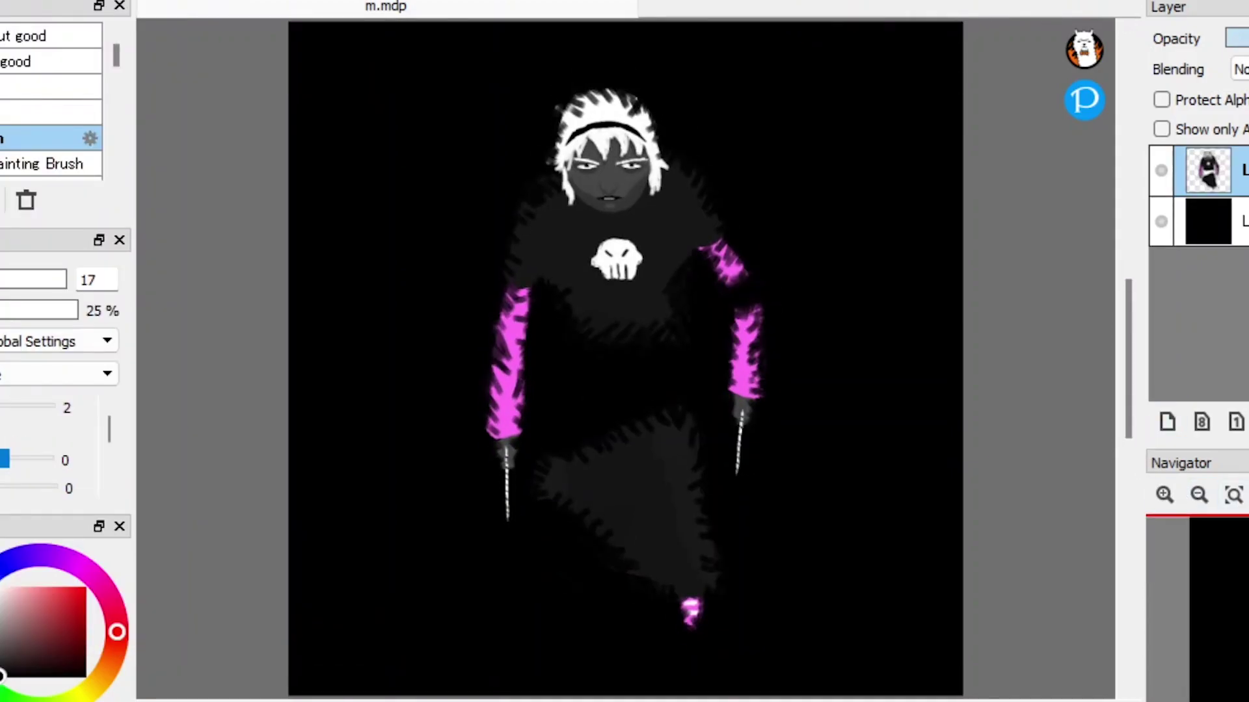
key(ctrl+s)
key(Return)
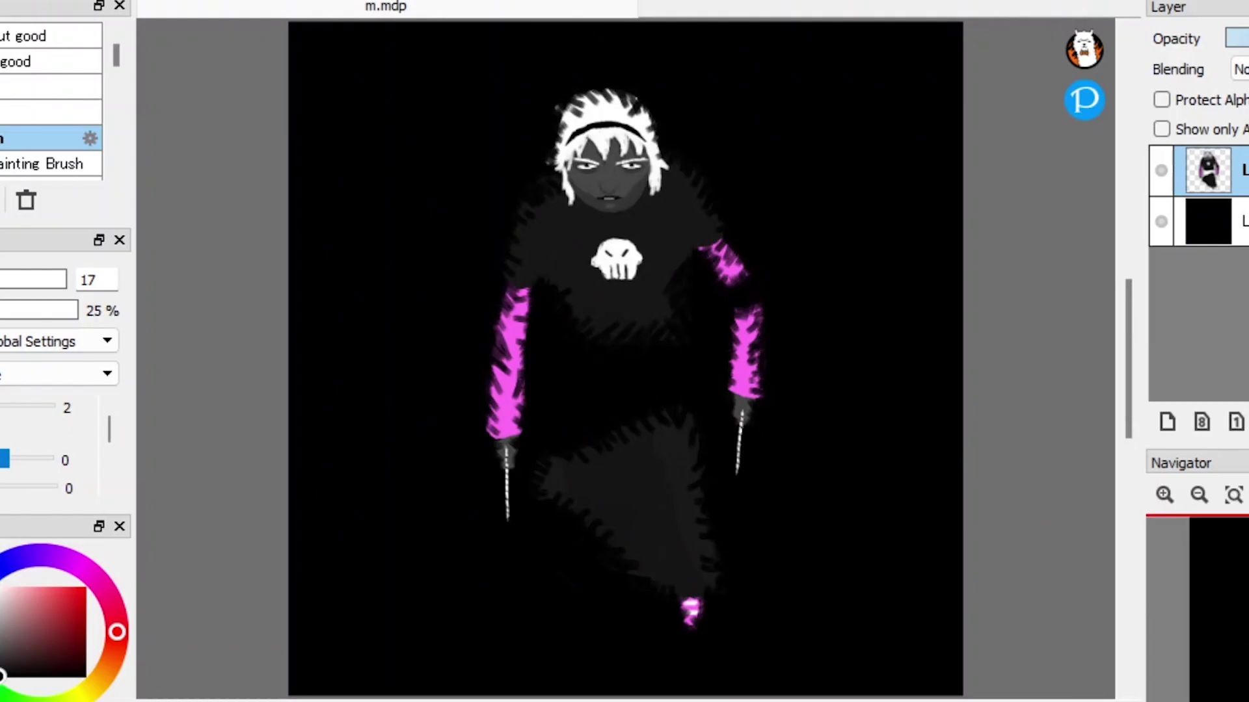